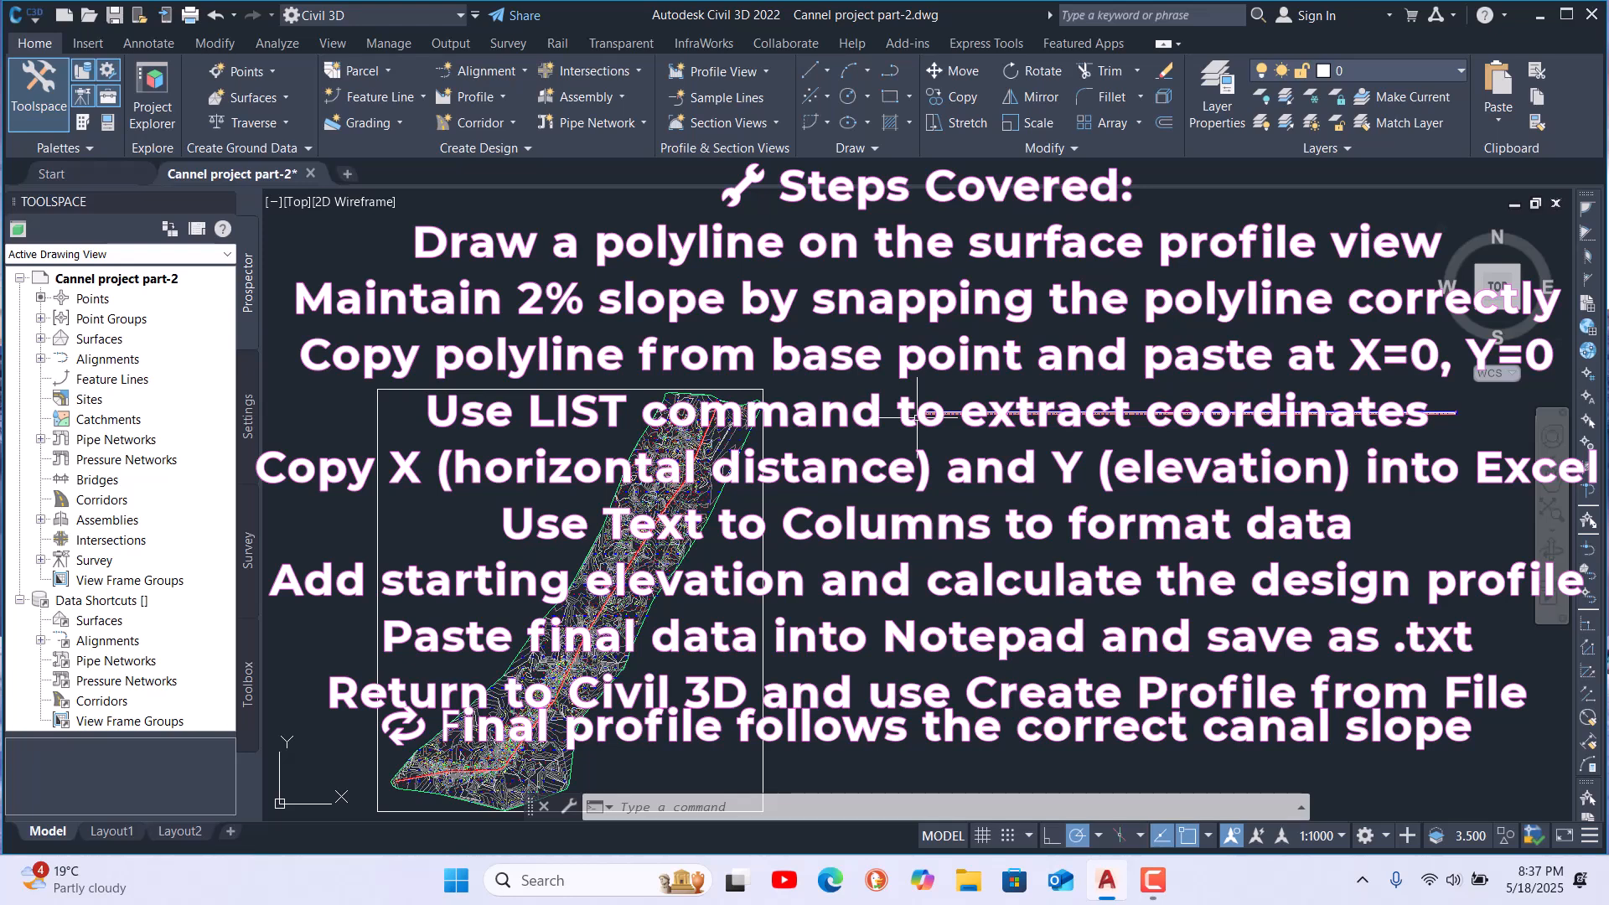
Examine the start of the profile view, comparing the white design polyline with the red existing ground line
scroll(931, 411, down, 5)
scroll(812, 453, up, 5)
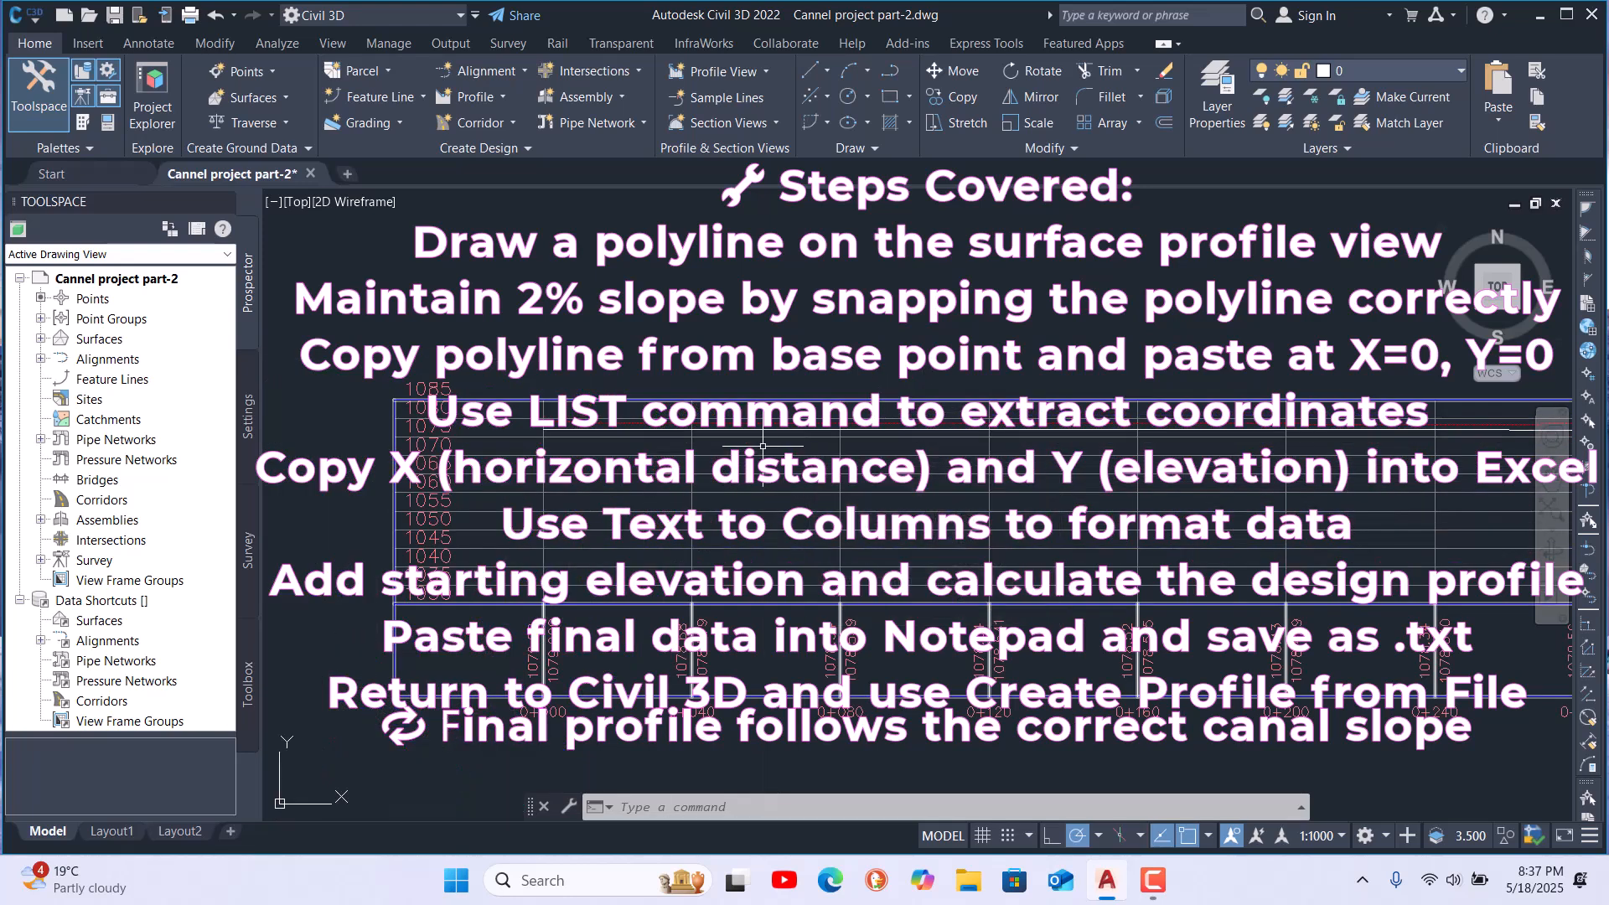
scroll(528, 425, up, 4)
scroll(535, 424, up, 2)
scroll(661, 458, down, 4)
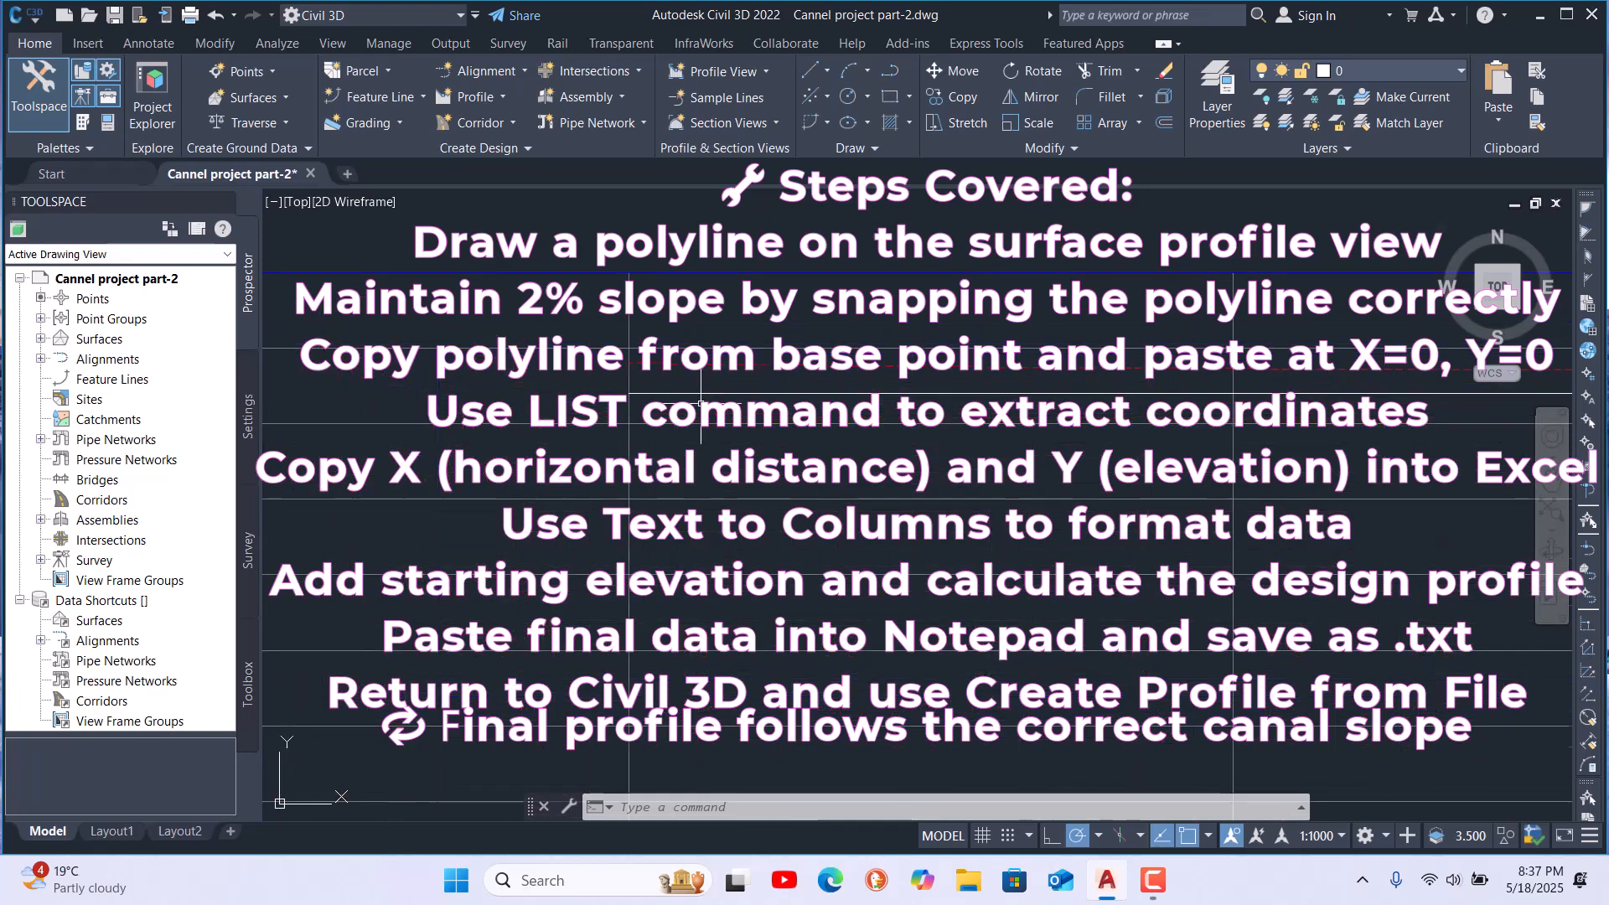
scroll(650, 452, up, 3)
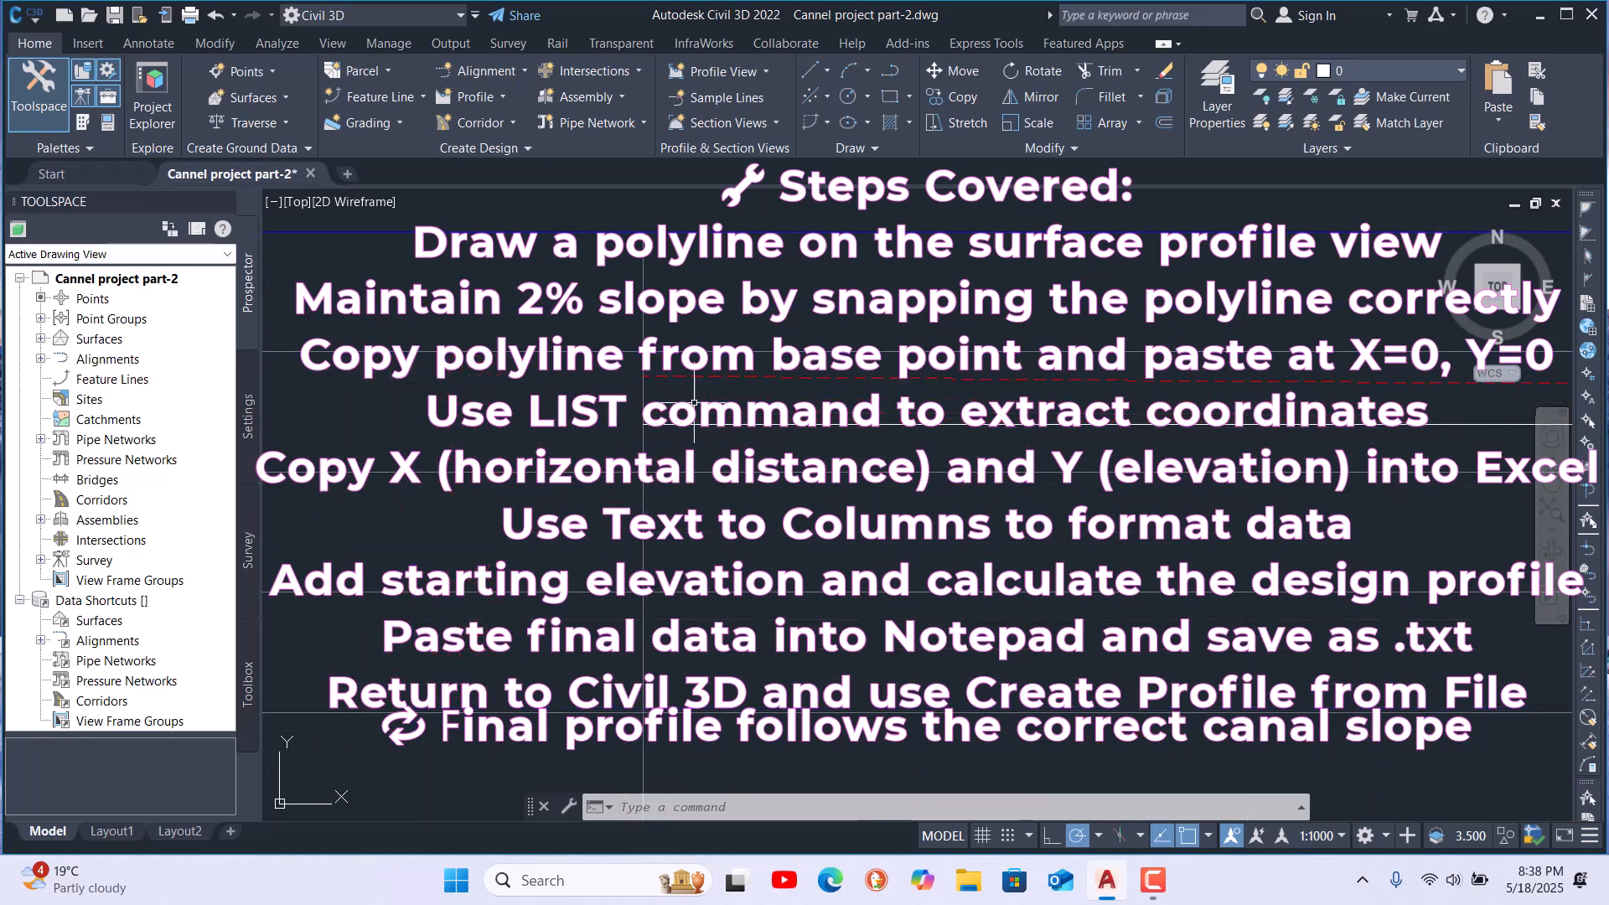
scroll(583, 386, down, 3)
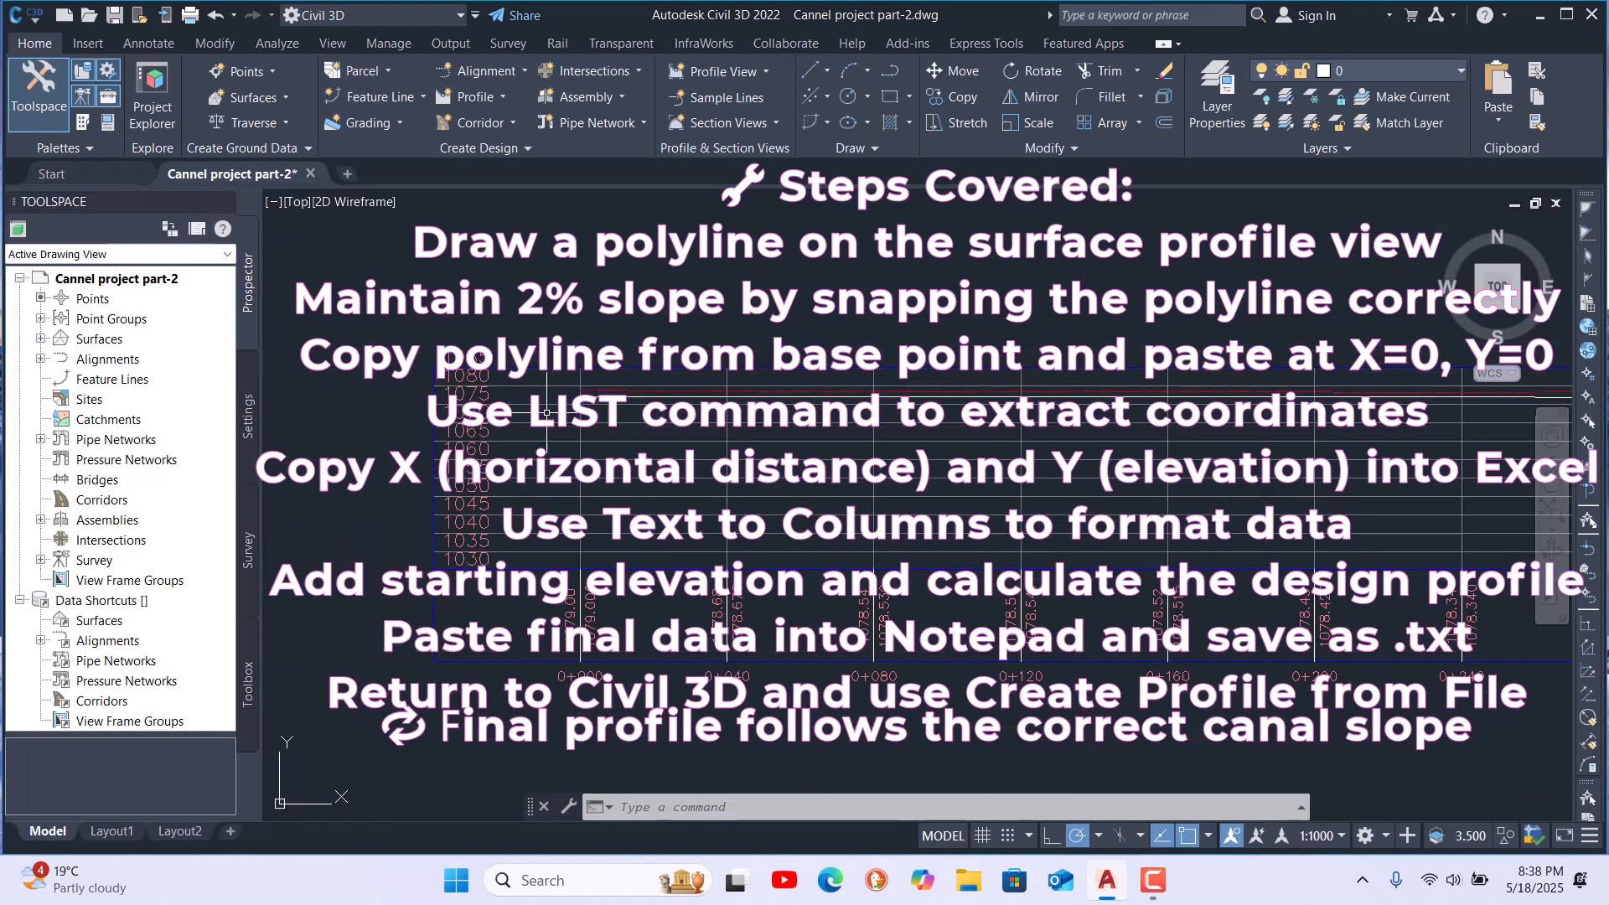
scroll(578, 394, up, 3)
scroll(572, 394, up, 3)
scroll(554, 400, down, 2)
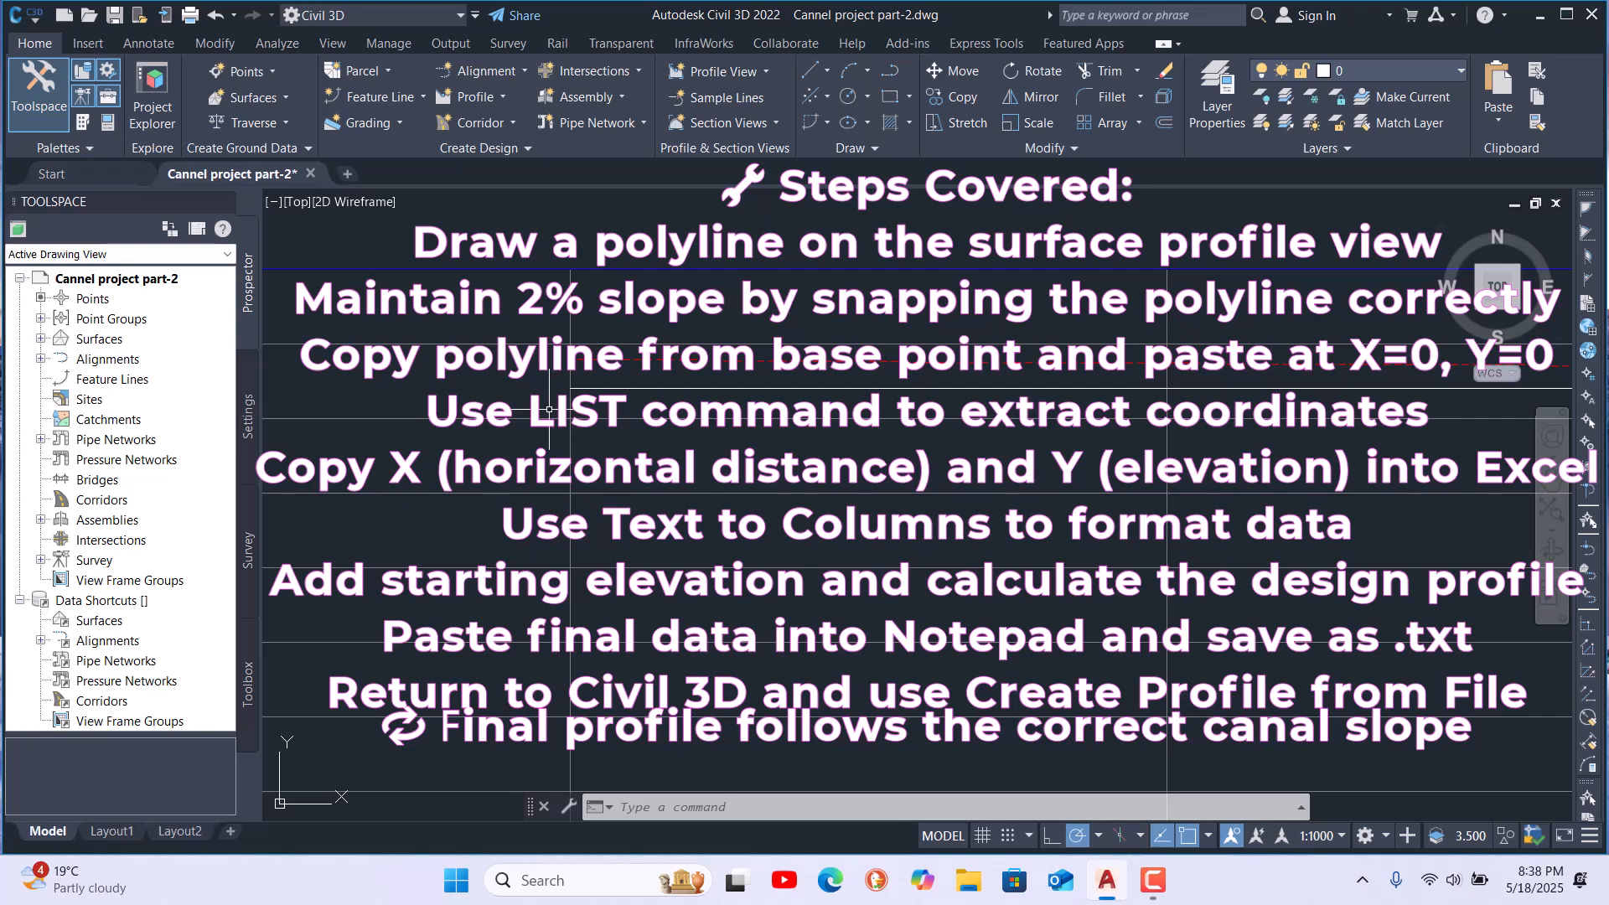
scroll(551, 410, down, 3)
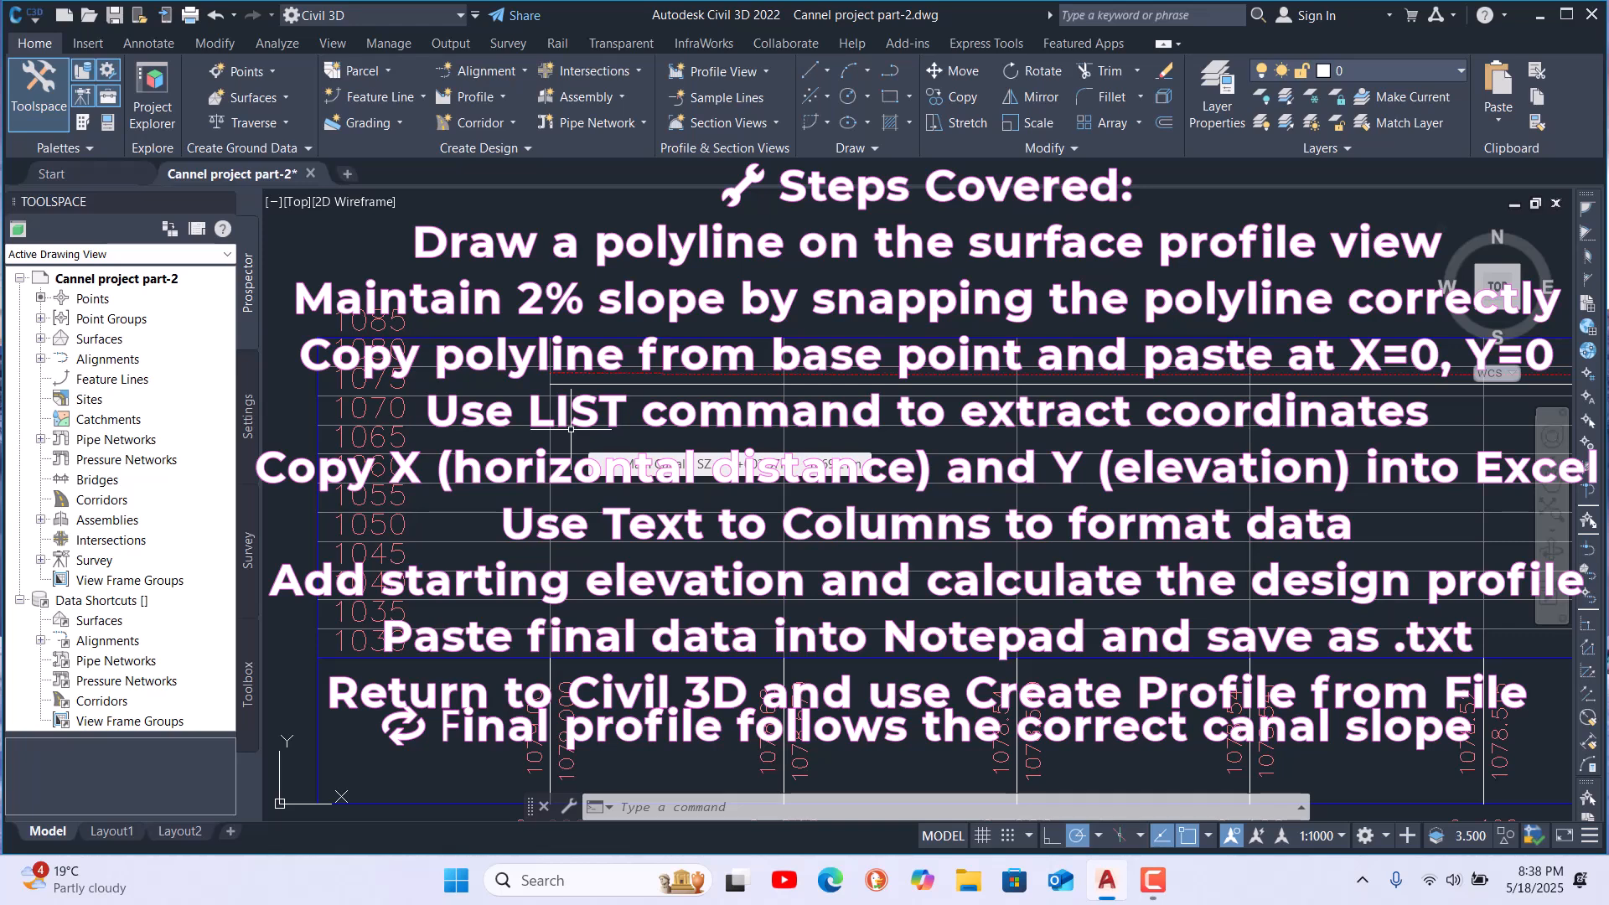
scroll(575, 330, up, 3)
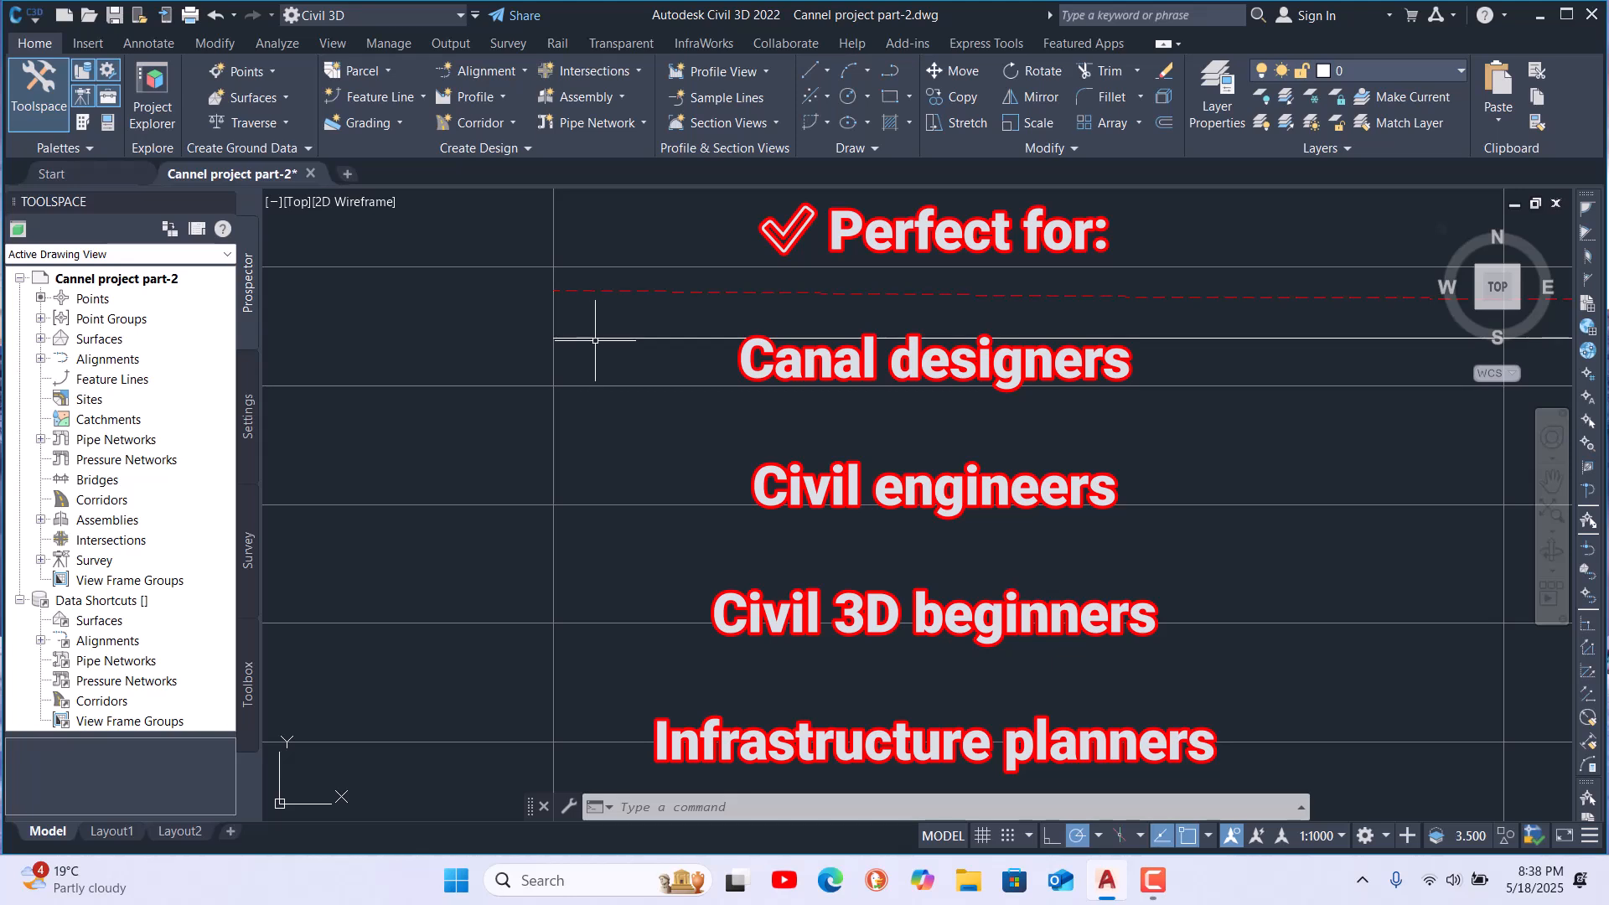
Review the properties and geometry of the white design polyline in the profile view
click(595, 339)
right_click(595, 340)
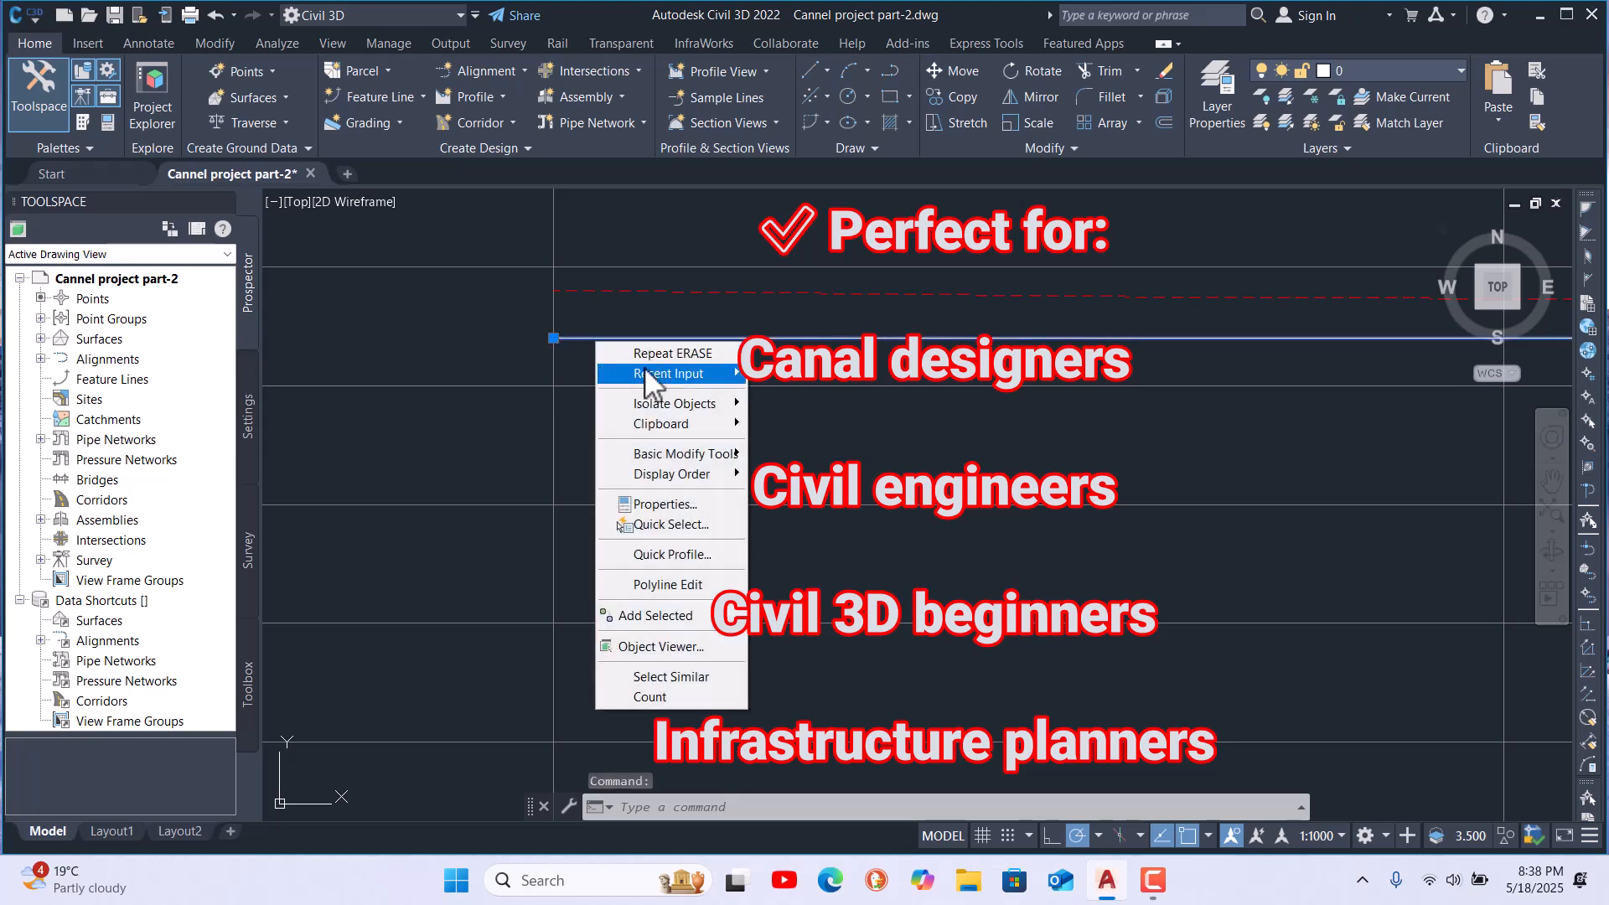
click(685, 506)
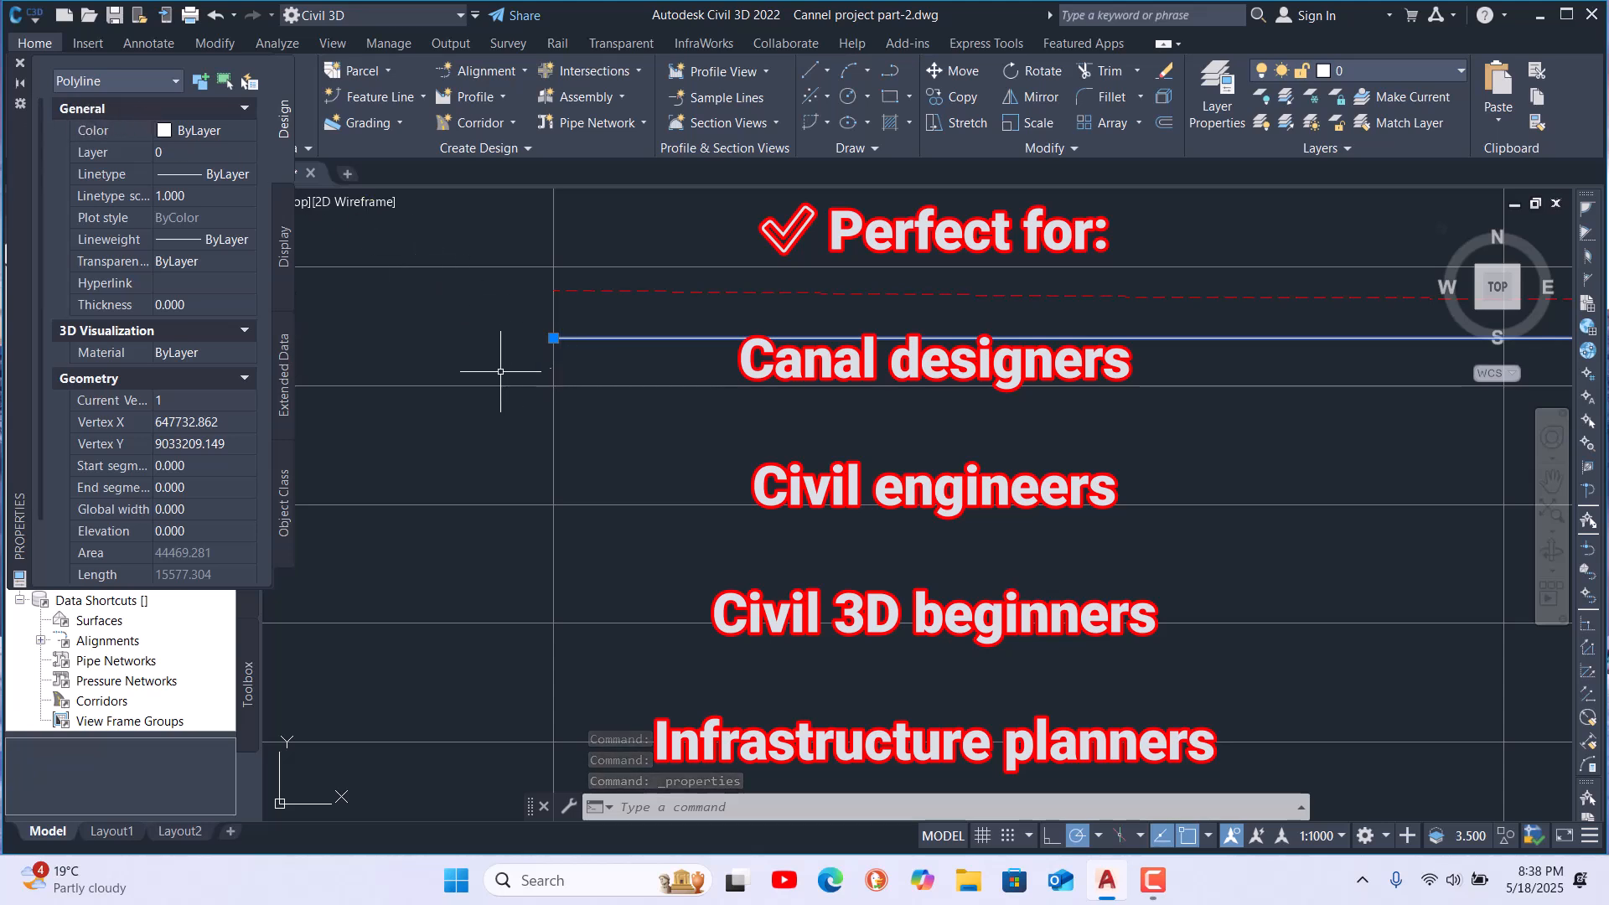
click(22, 64)
Examine the design polyline's vertices and drops along the length of the profile view and deselect it
scroll(891, 479, down, 8)
scroll(806, 455, down, 5)
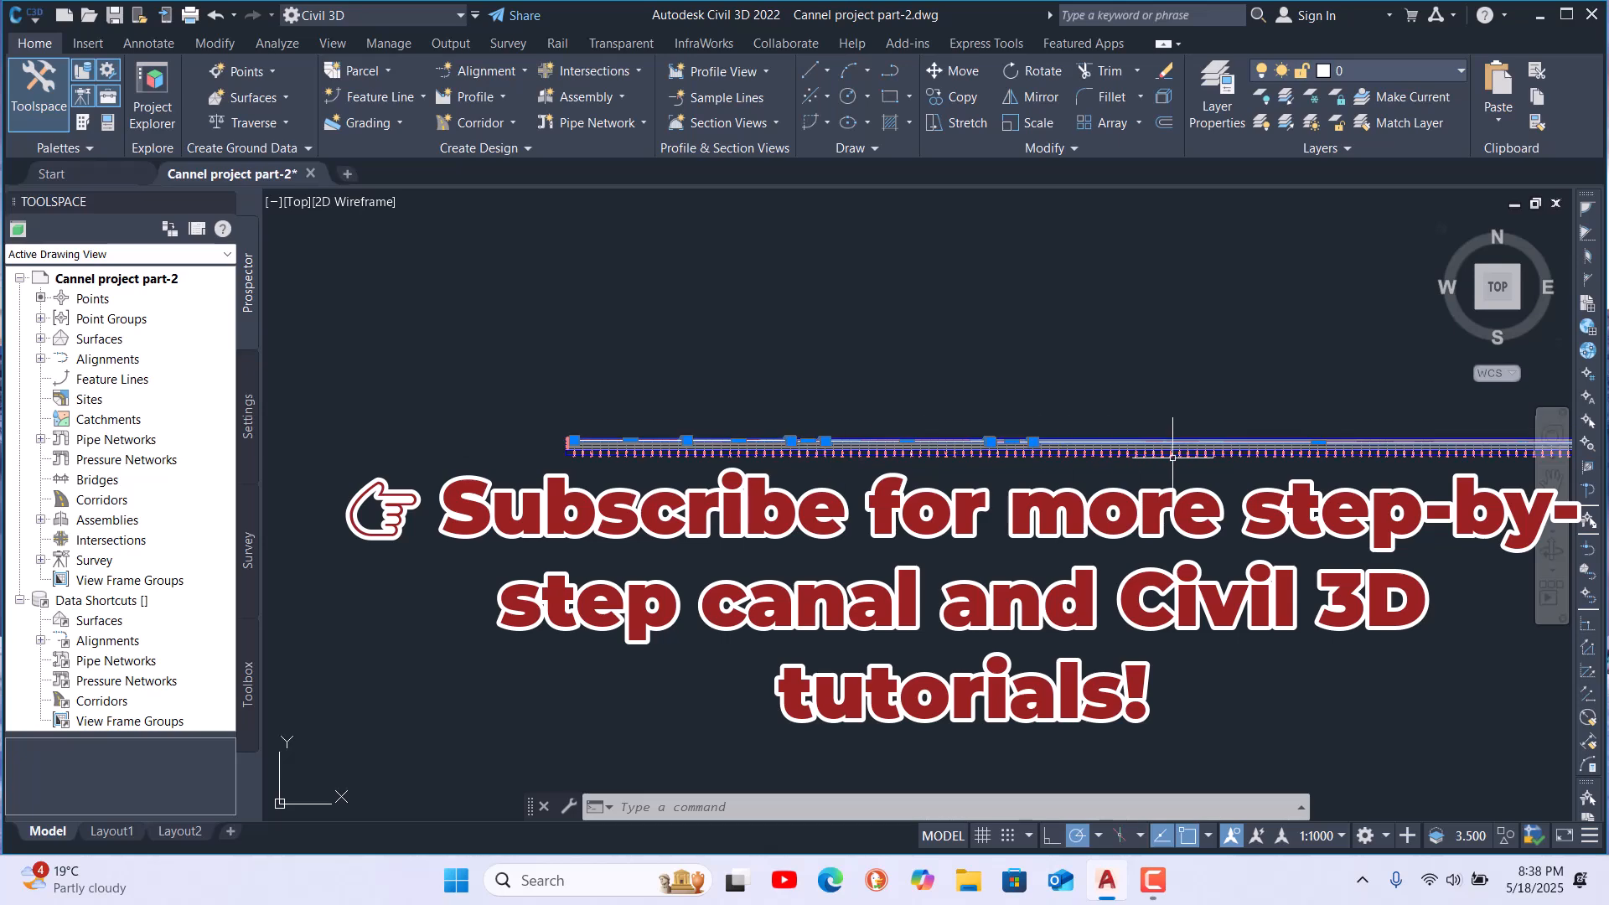
scroll(1136, 457, up, 4)
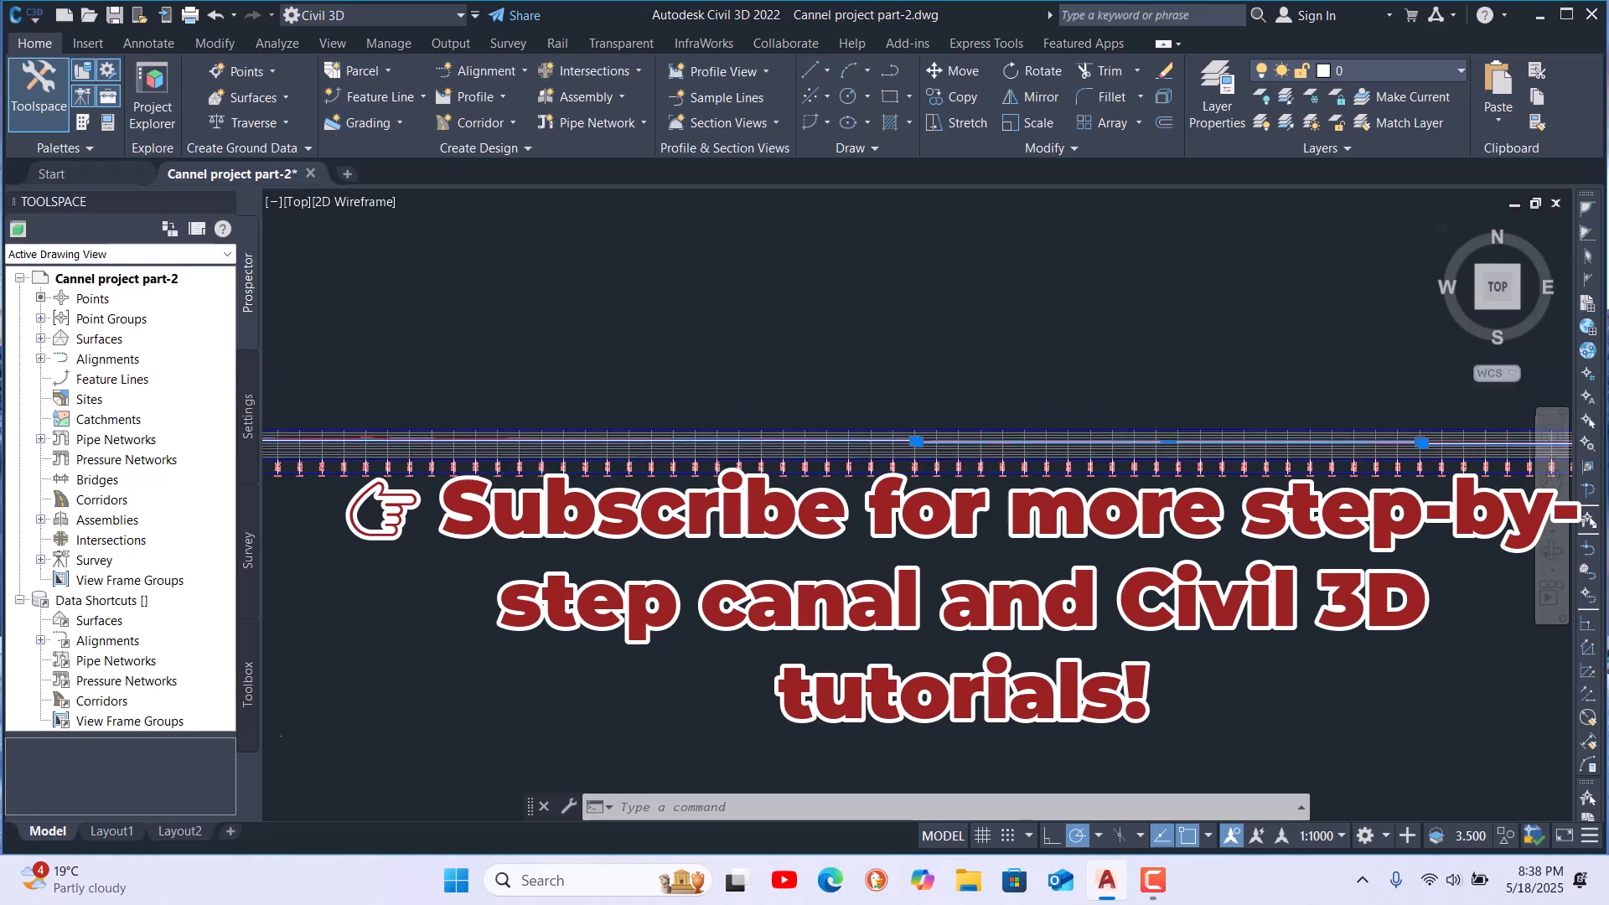
scroll(1315, 439, up, 5)
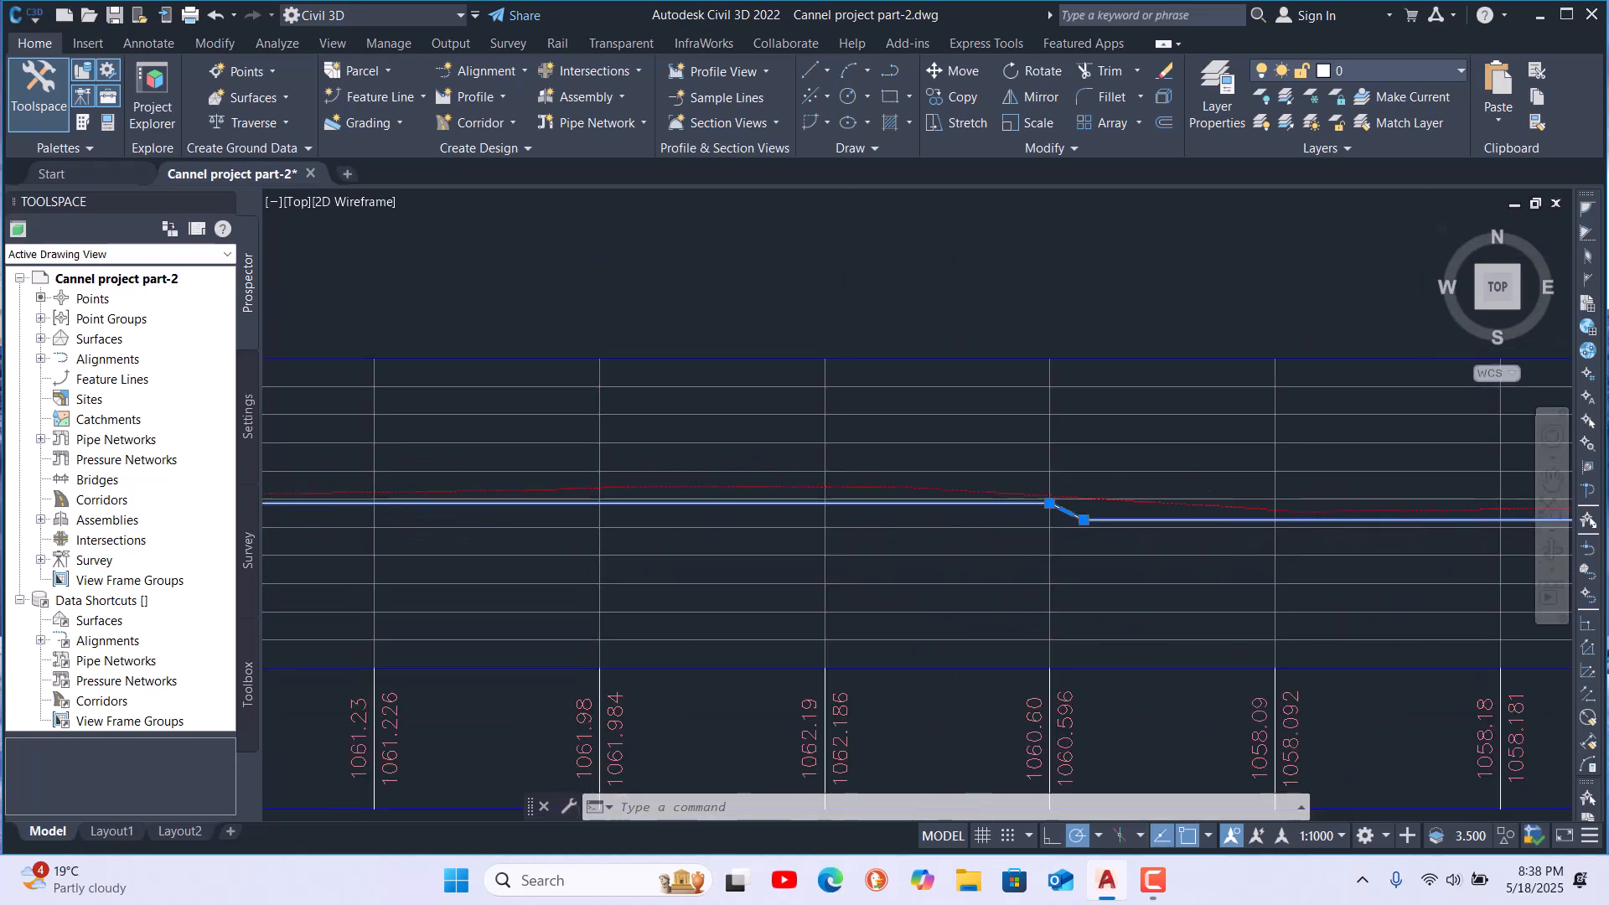
scroll(1086, 553, down, 3)
scroll(644, 545, up, 5)
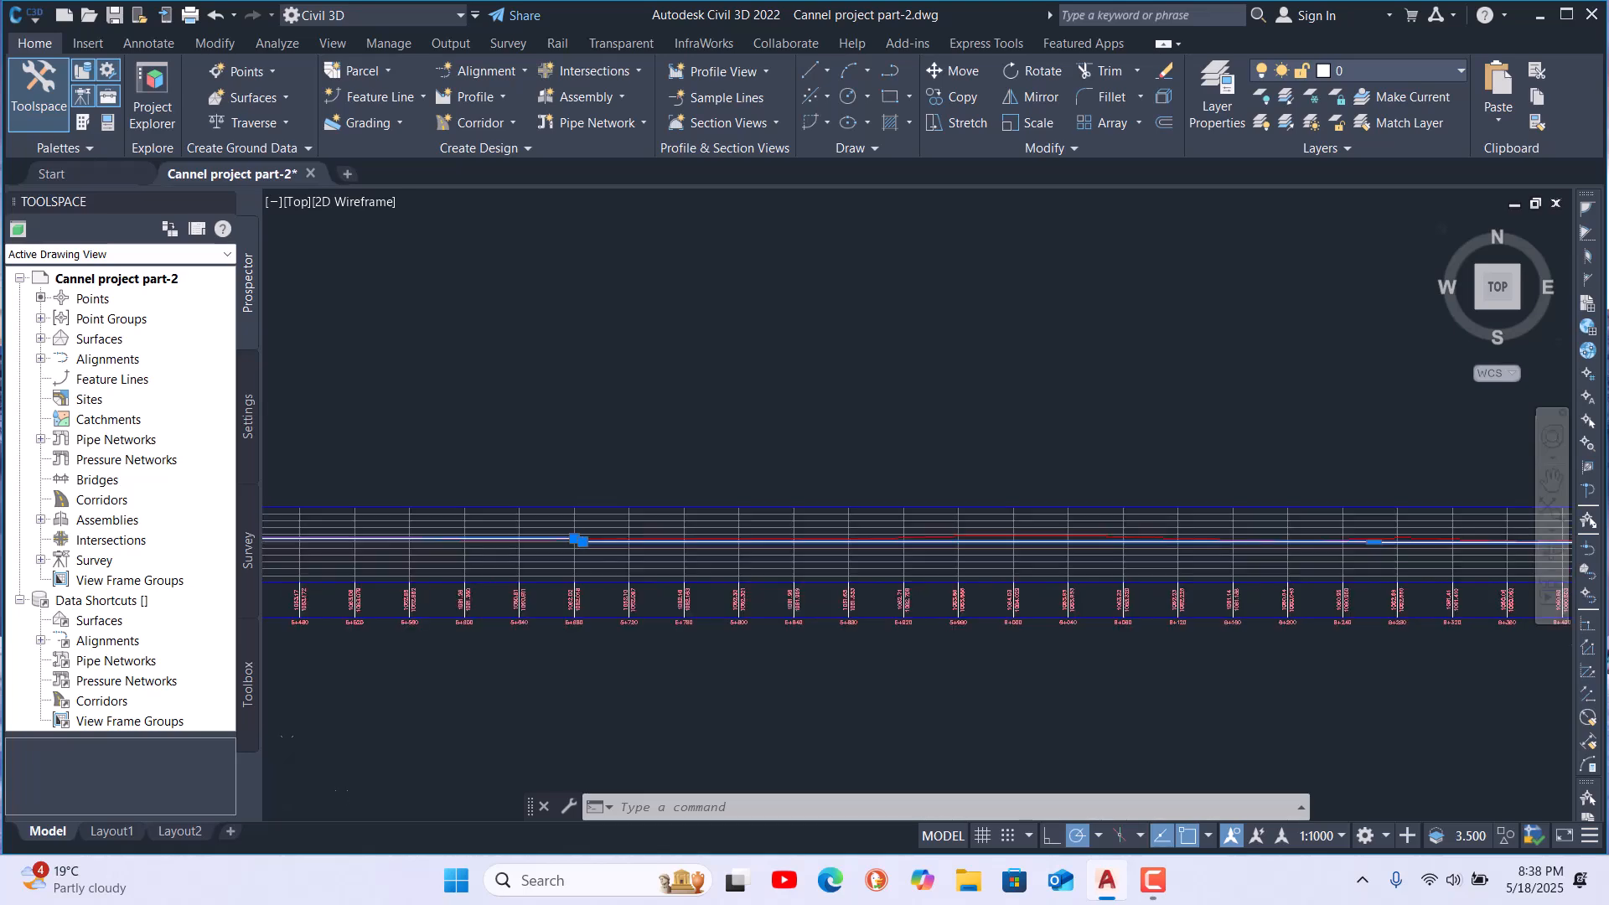
scroll(644, 544, down, 5)
key(Escape)
scroll(776, 492, down, 3)
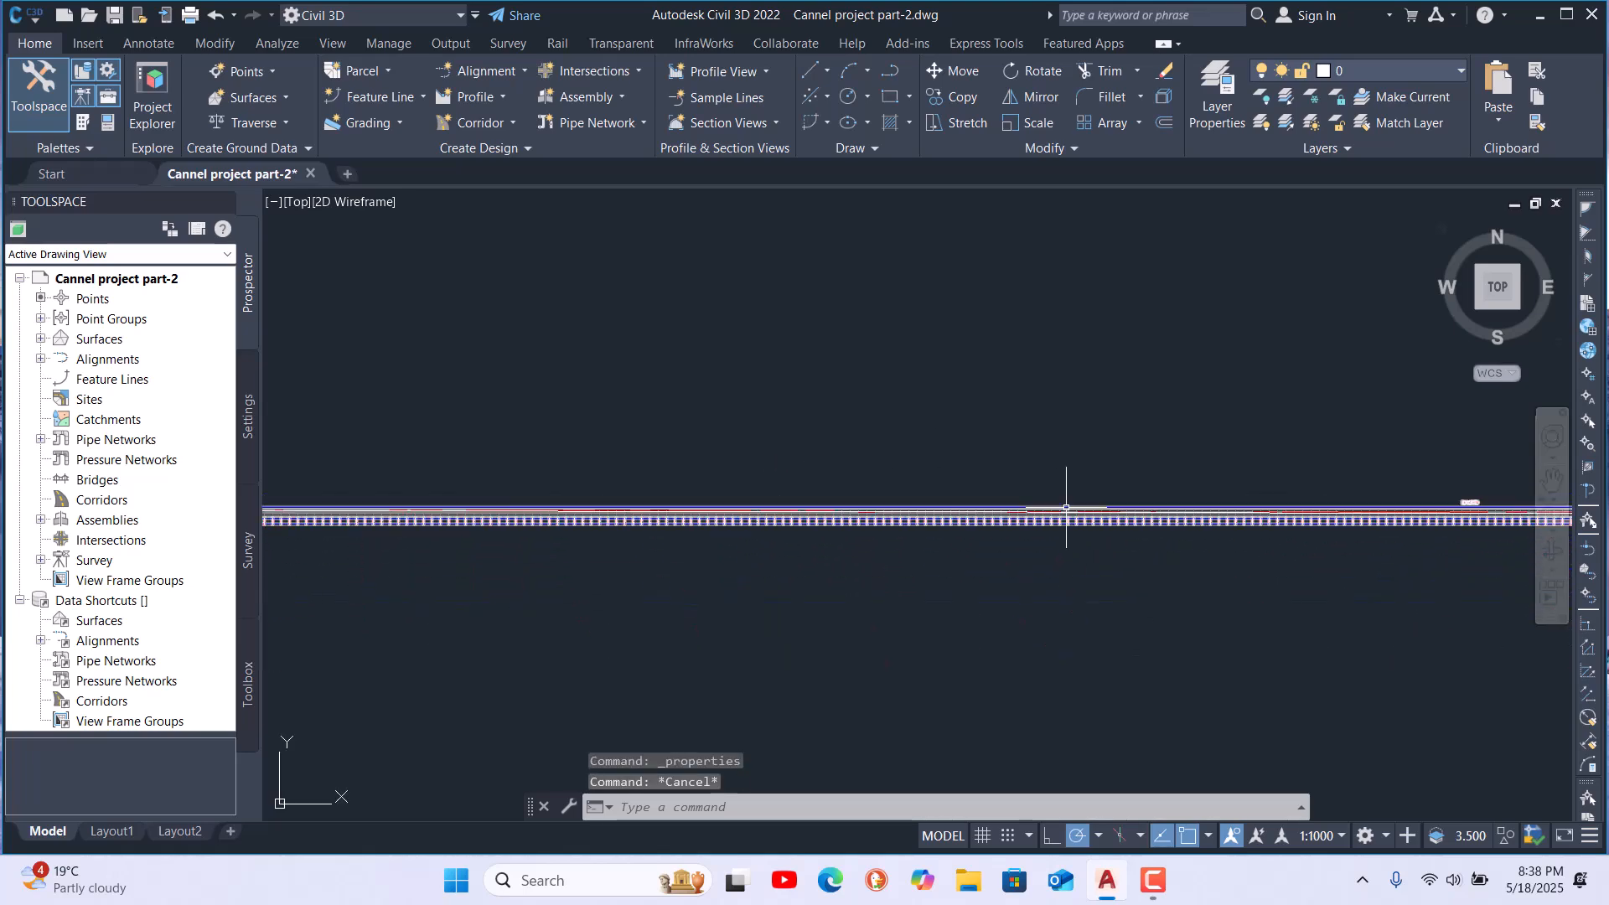
Create a layout profile on the Main Canal profile view with Profile Creation Tools, using the Design Profile style and Complete Label Set
click(503, 97)
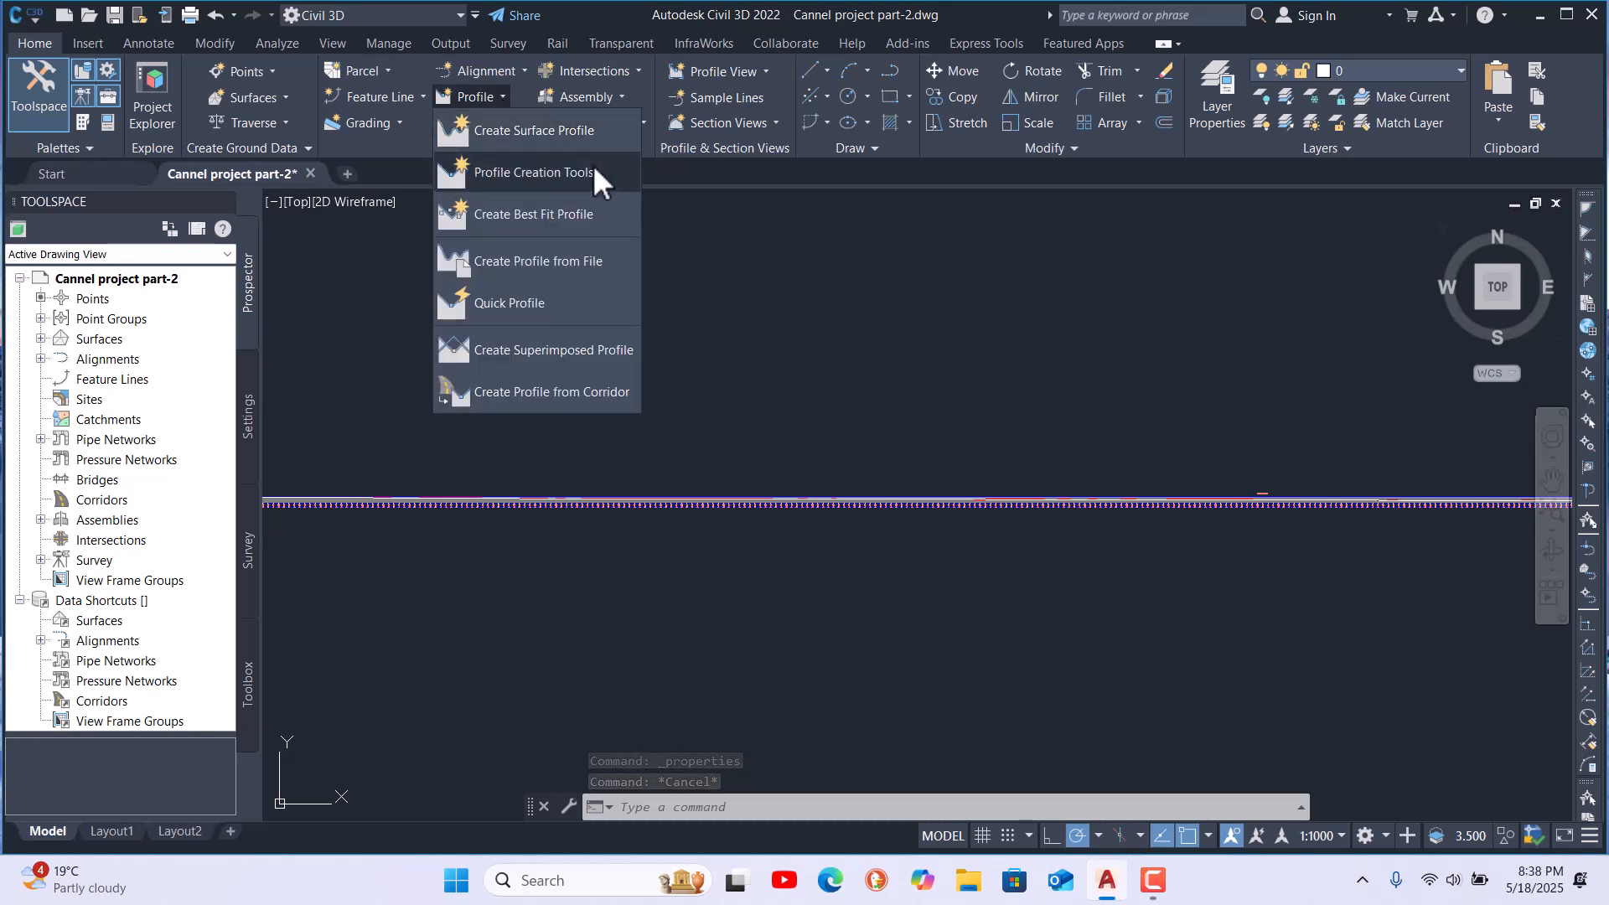
click(983, 433)
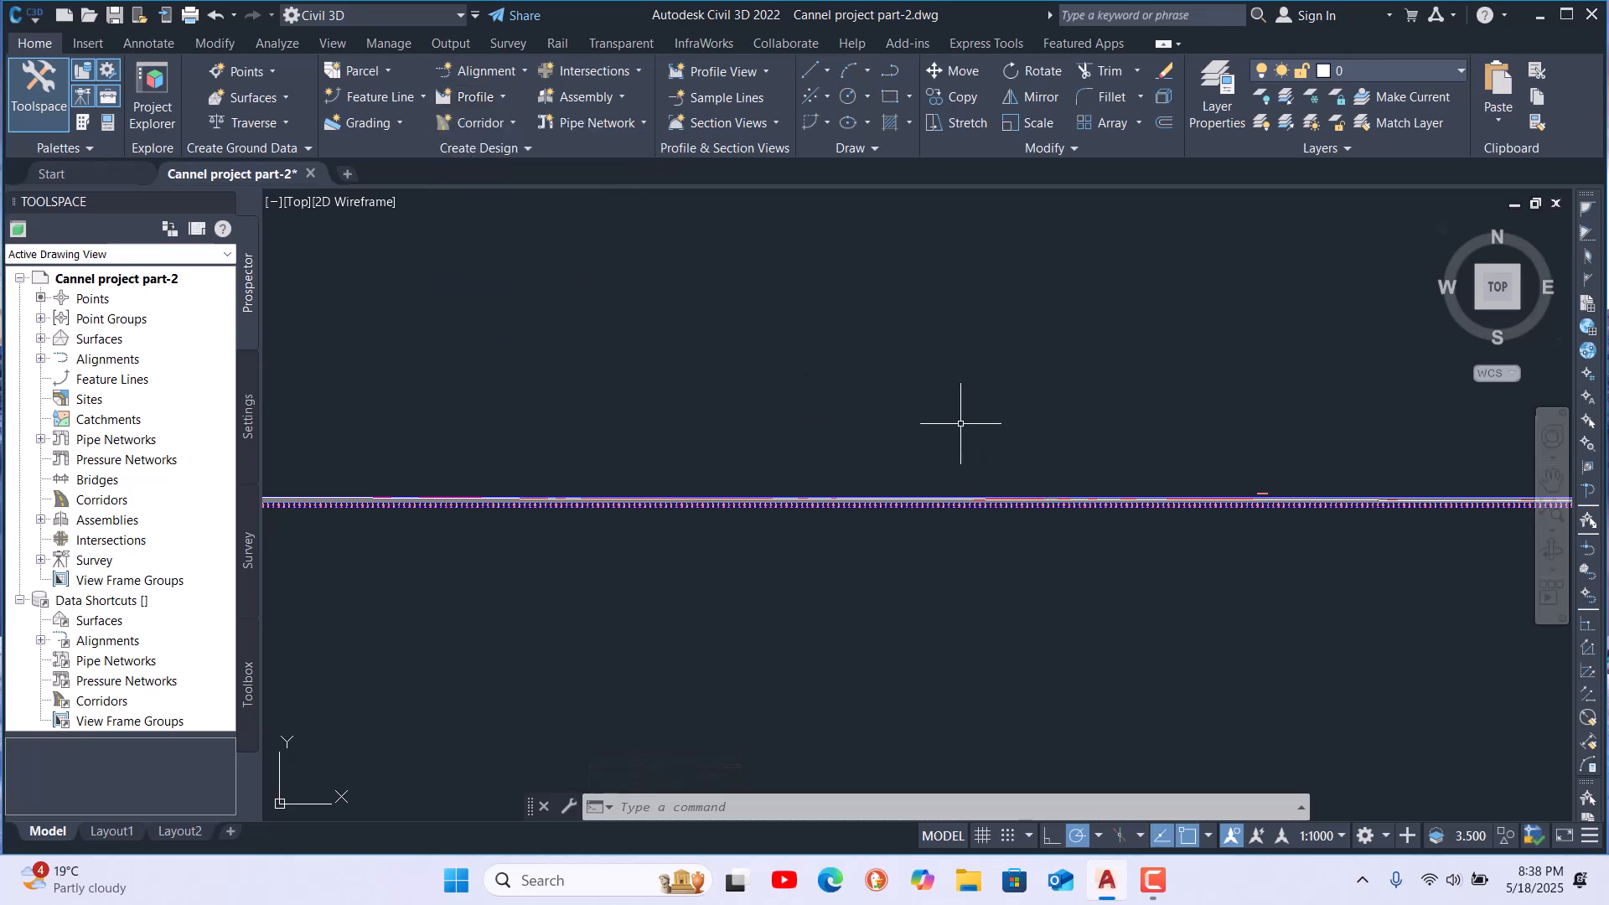
click(504, 99)
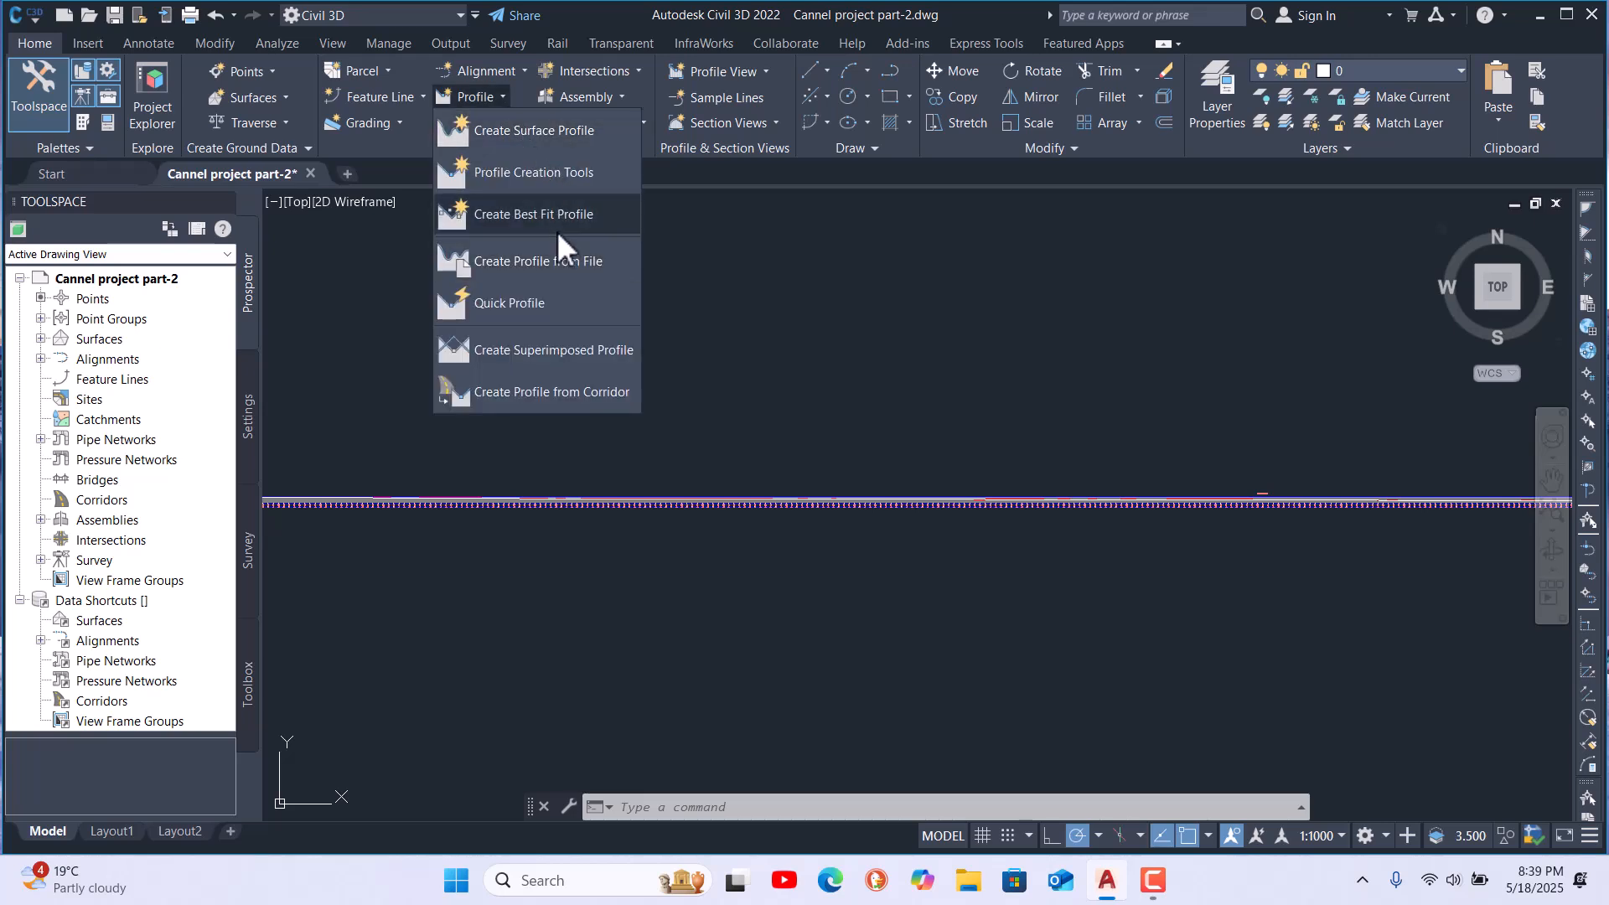
click(535, 173)
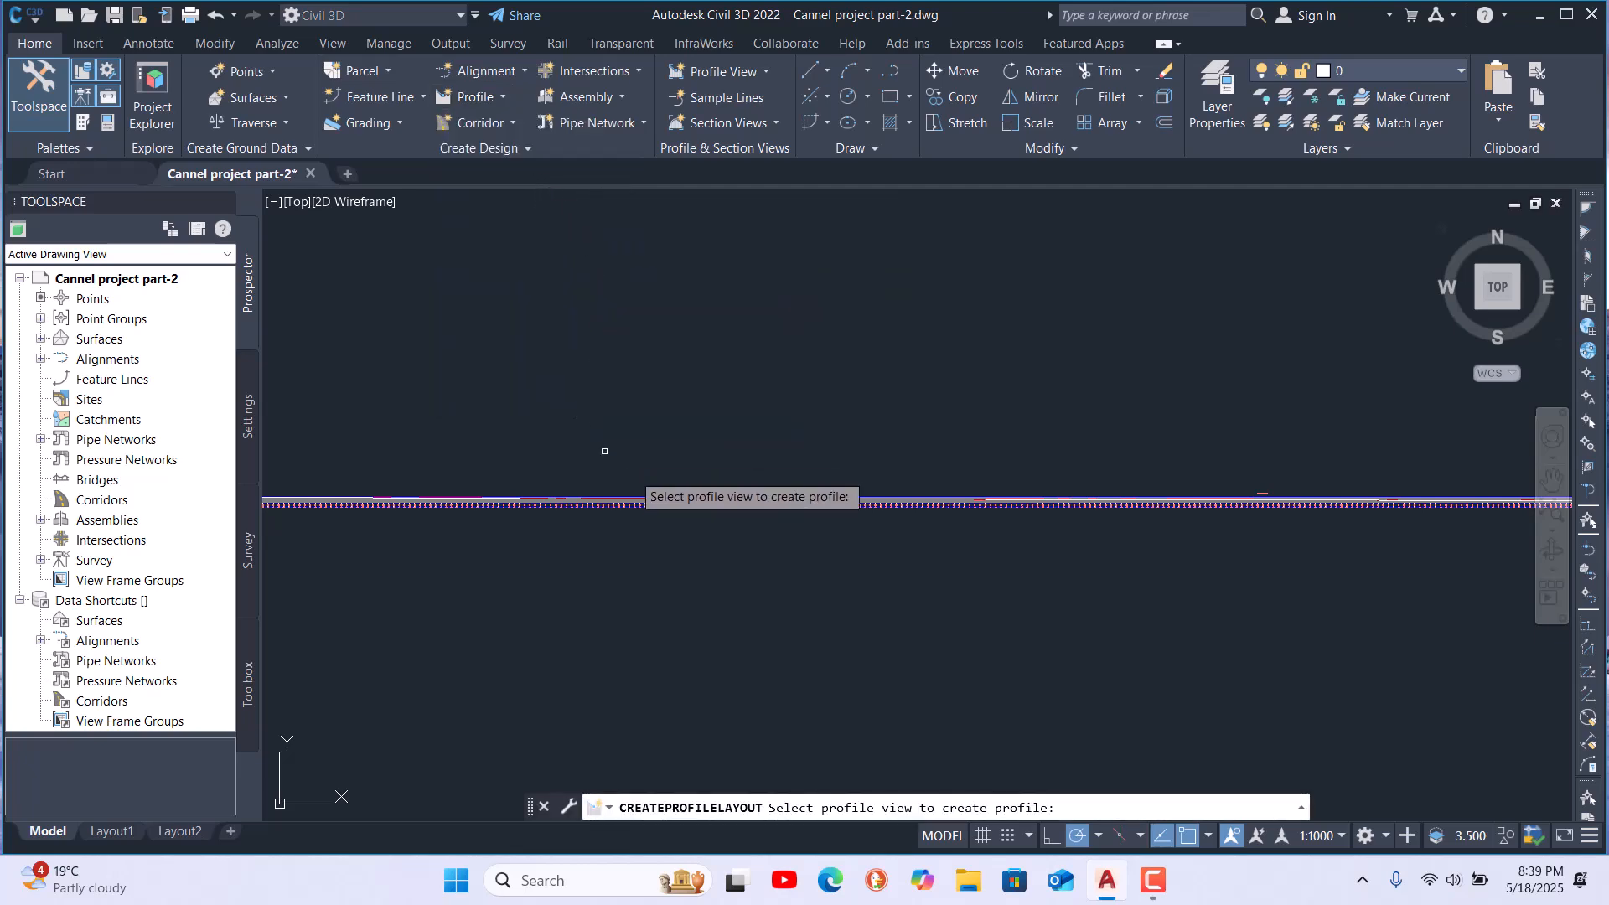
scroll(635, 488, up, 6)
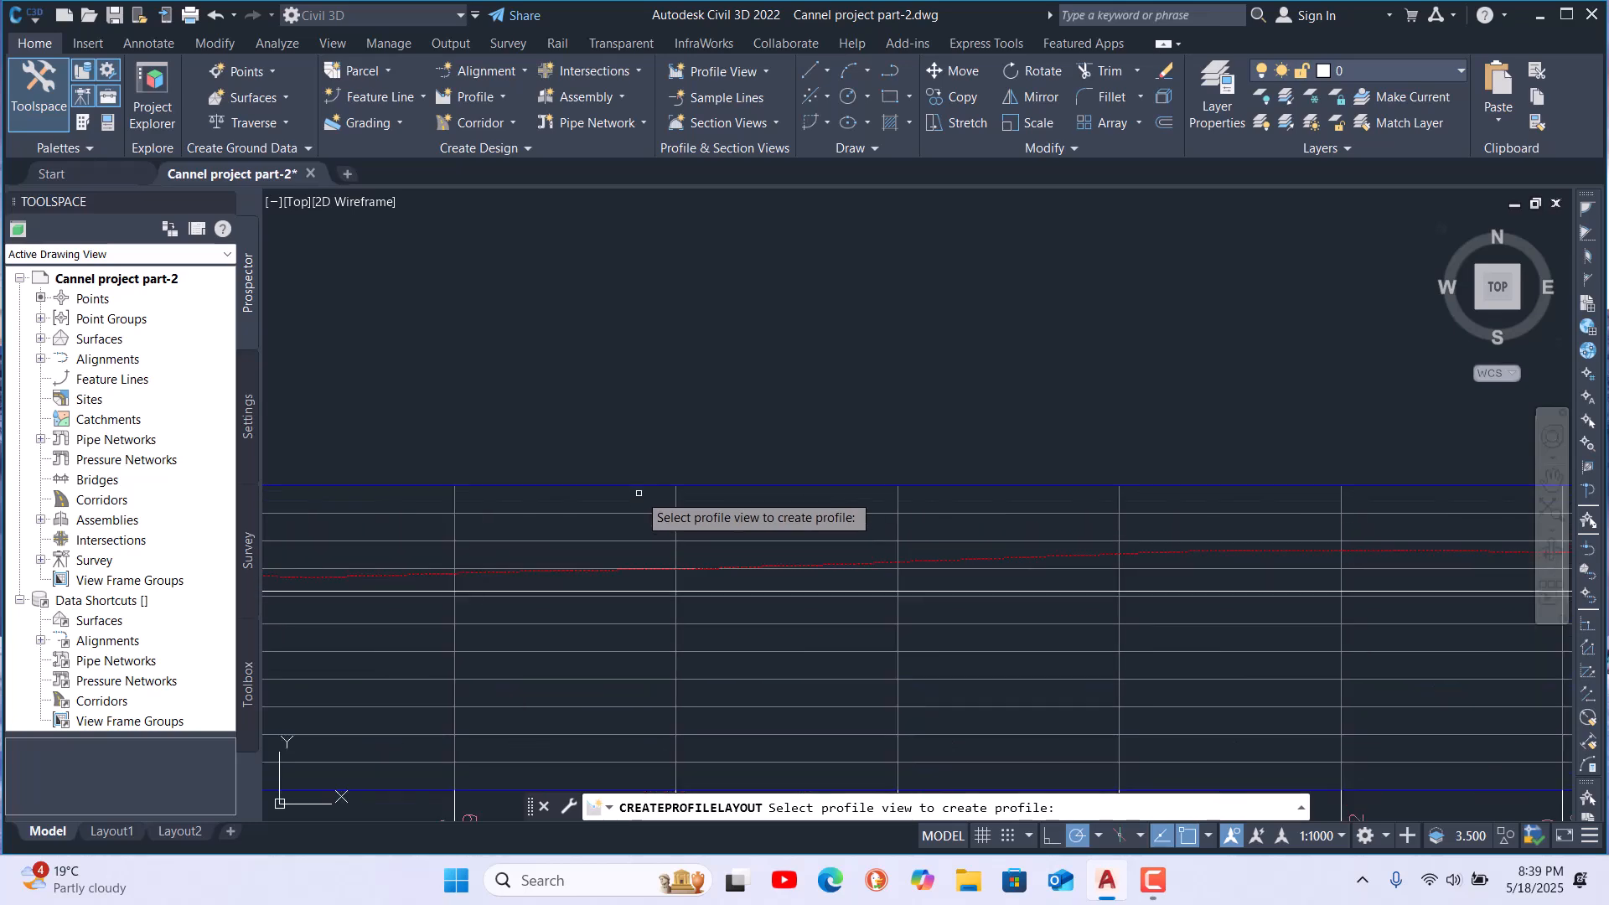
click(637, 487)
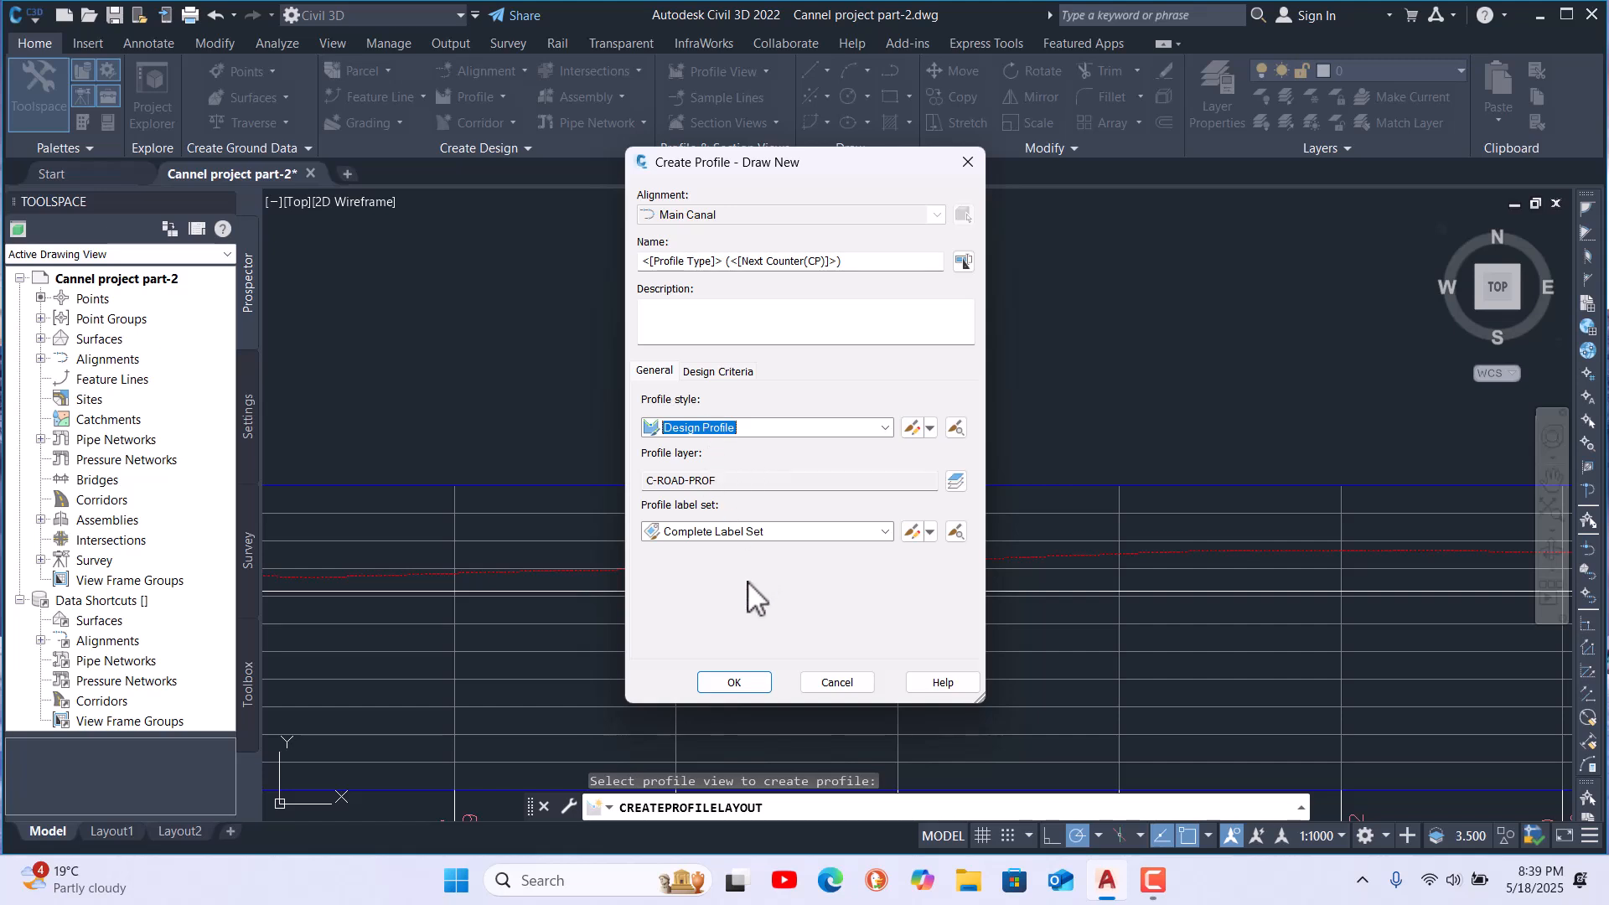
click(734, 682)
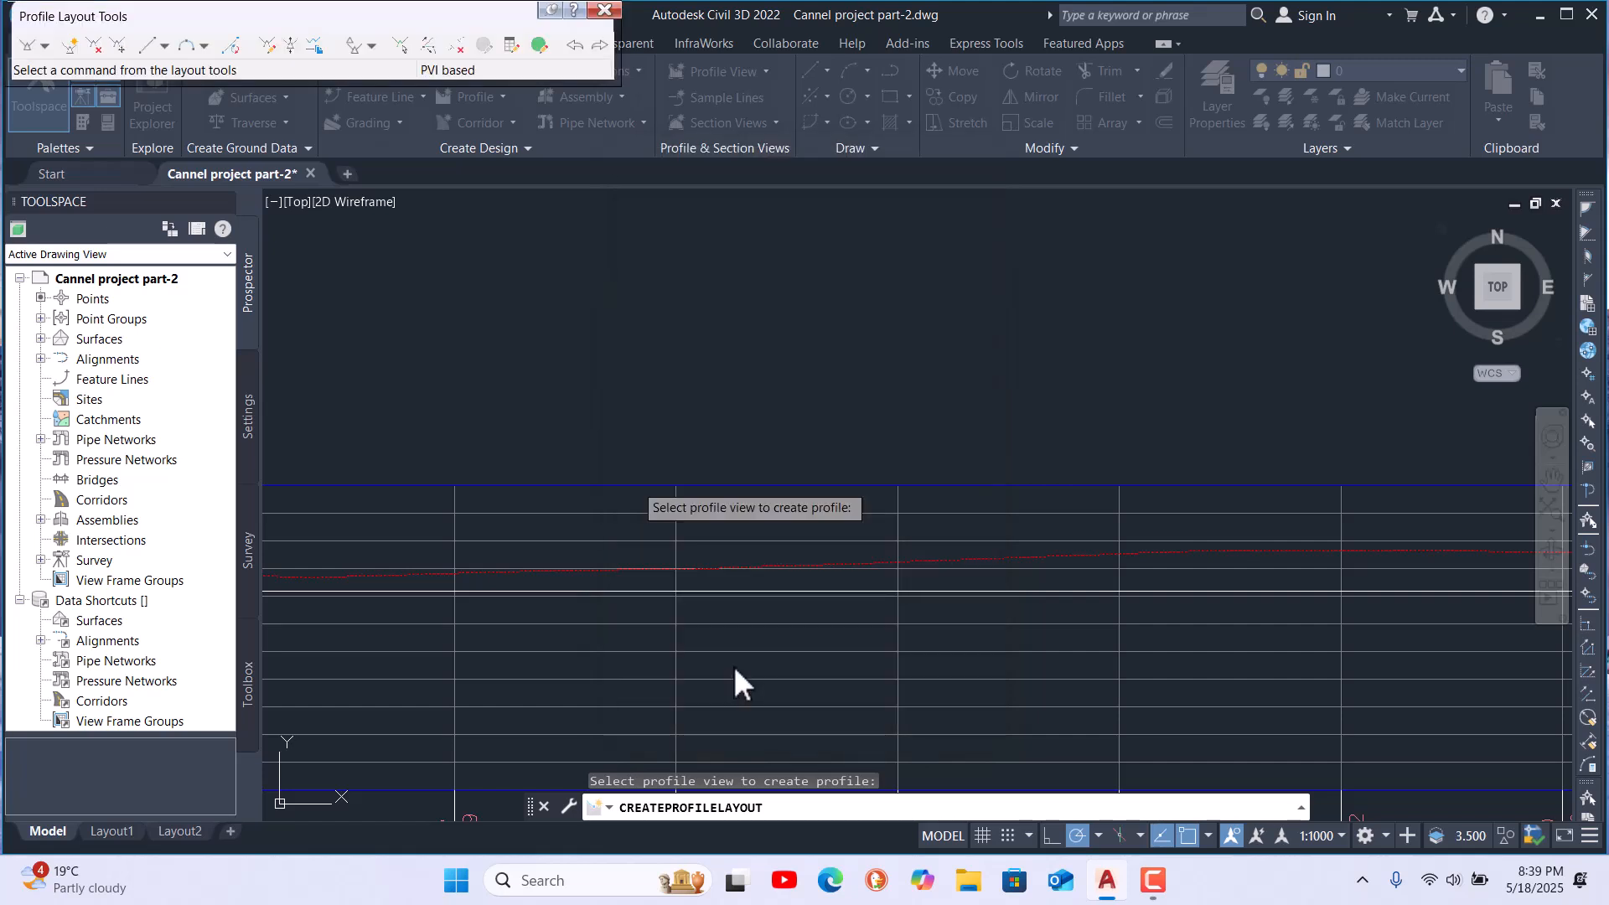
Start Draw Tangents without curves at the design polyline's beginning at station 0+000
click(40, 45)
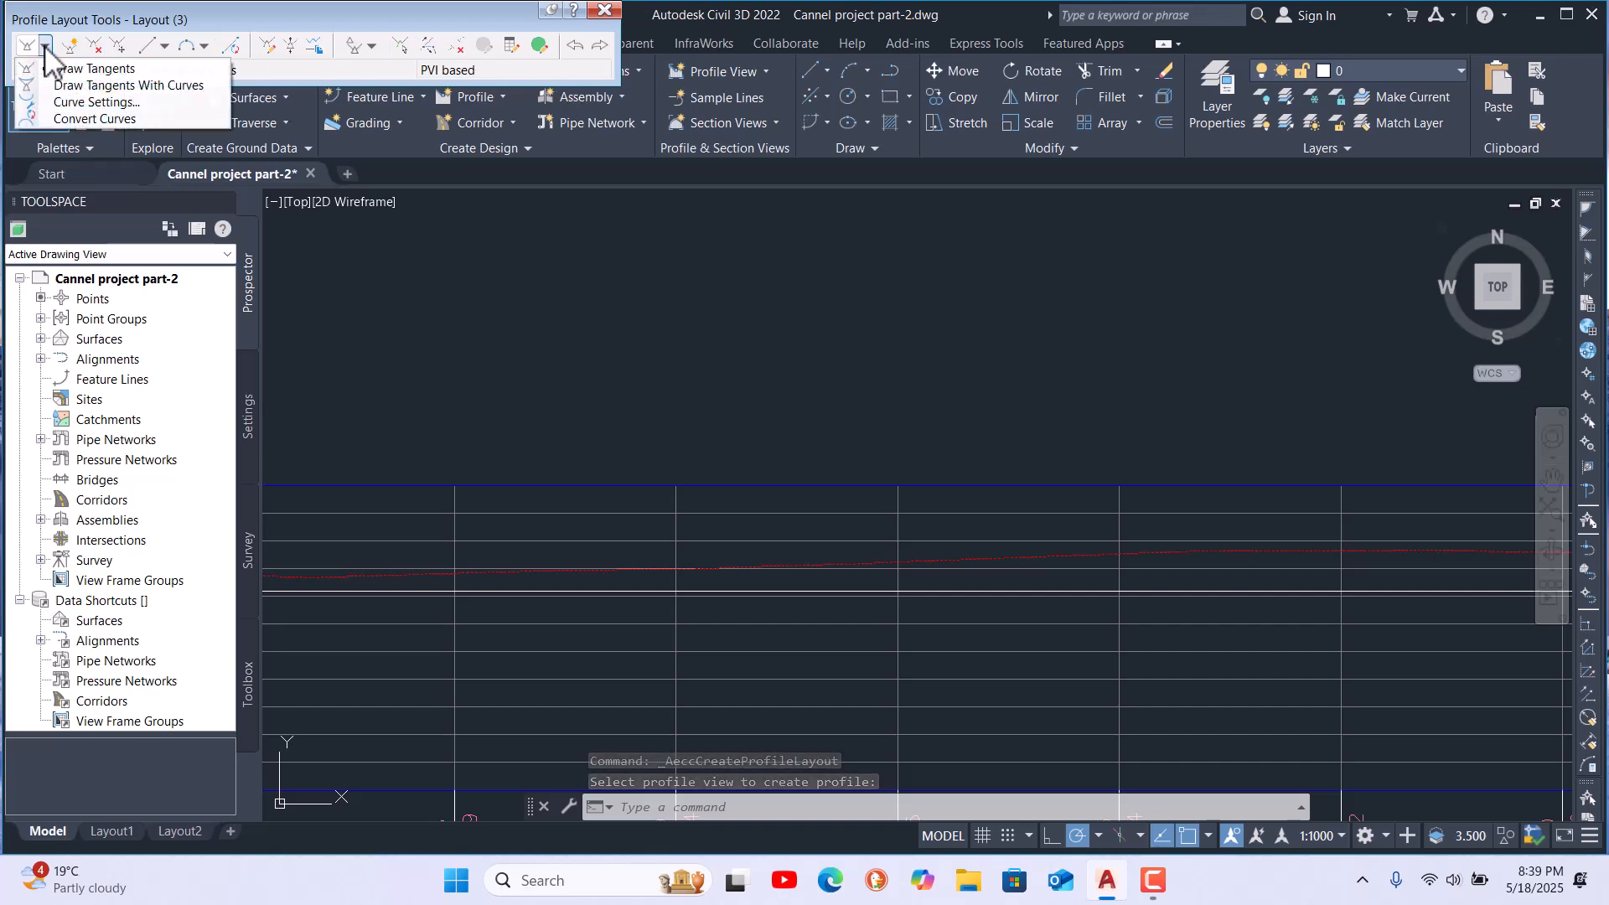
click(91, 69)
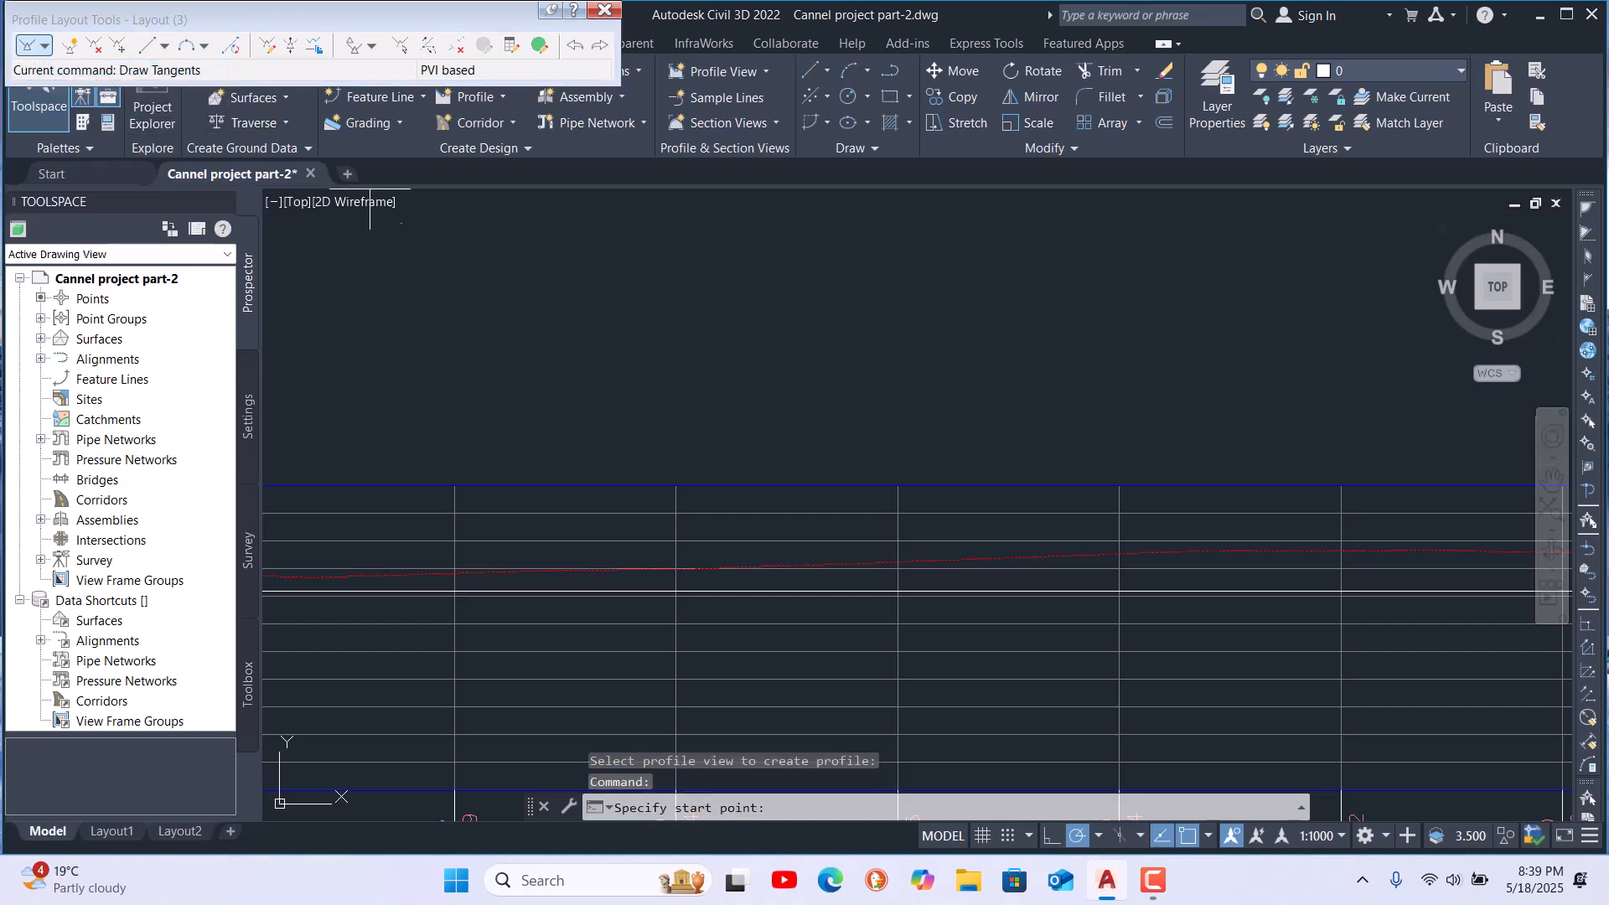
scroll(986, 420, down, 3)
scroll(1005, 482, down, 4)
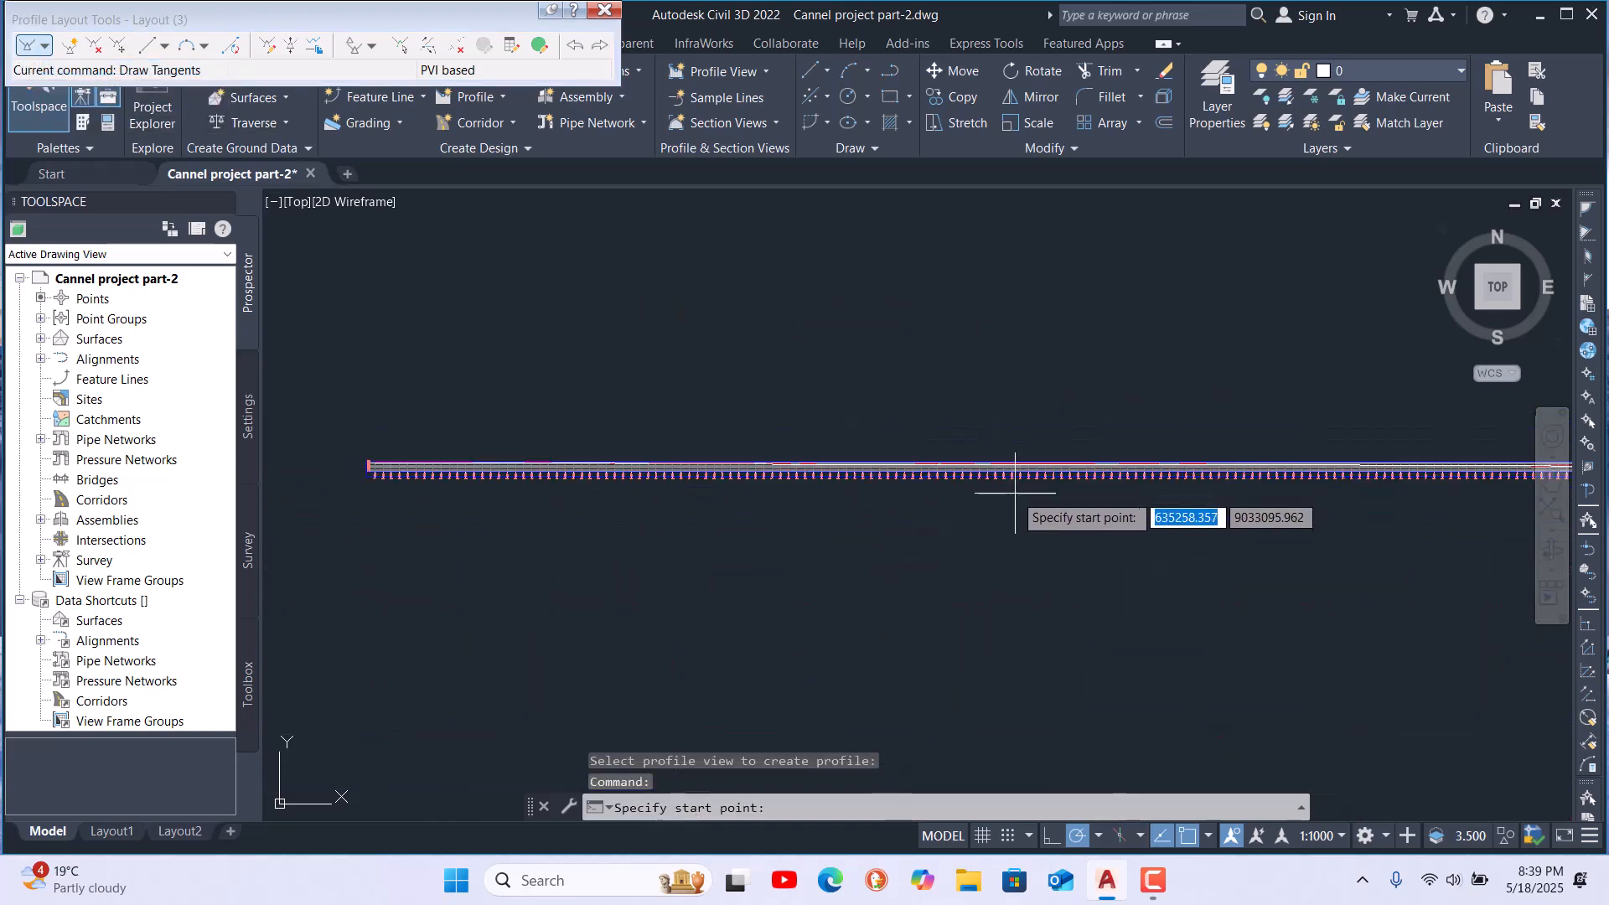
scroll(394, 470, up, 5)
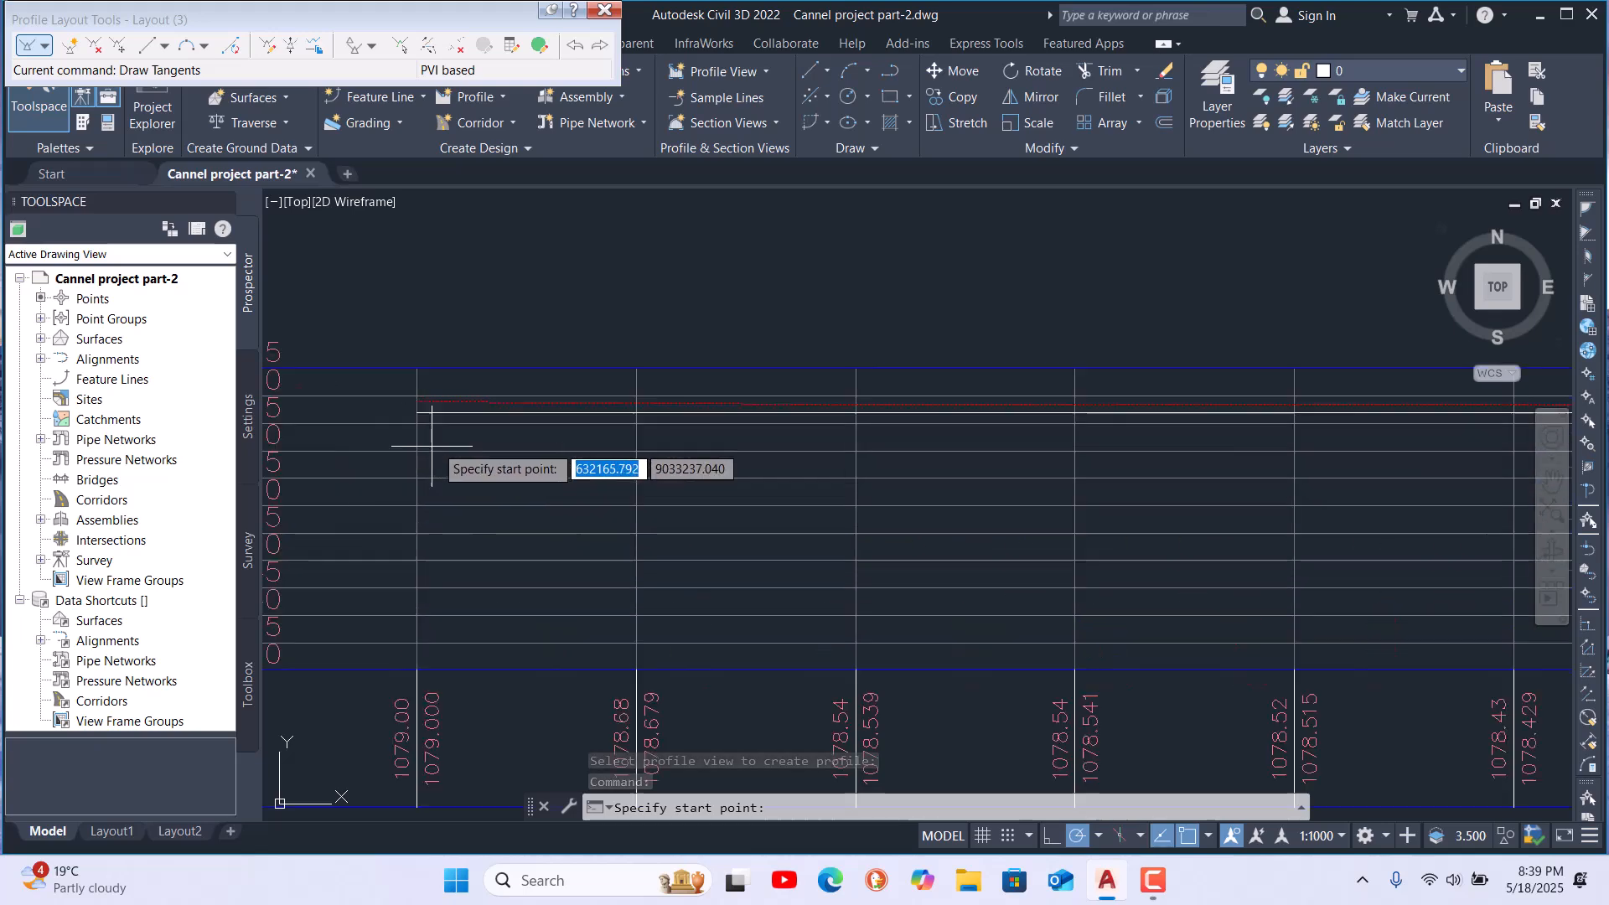
click(415, 348)
Draw tangents along the design polyline to the upper and lower ends of its first drop near station 0+520 and finish
scroll(407, 467, up, 5)
scroll(519, 470, up, 3)
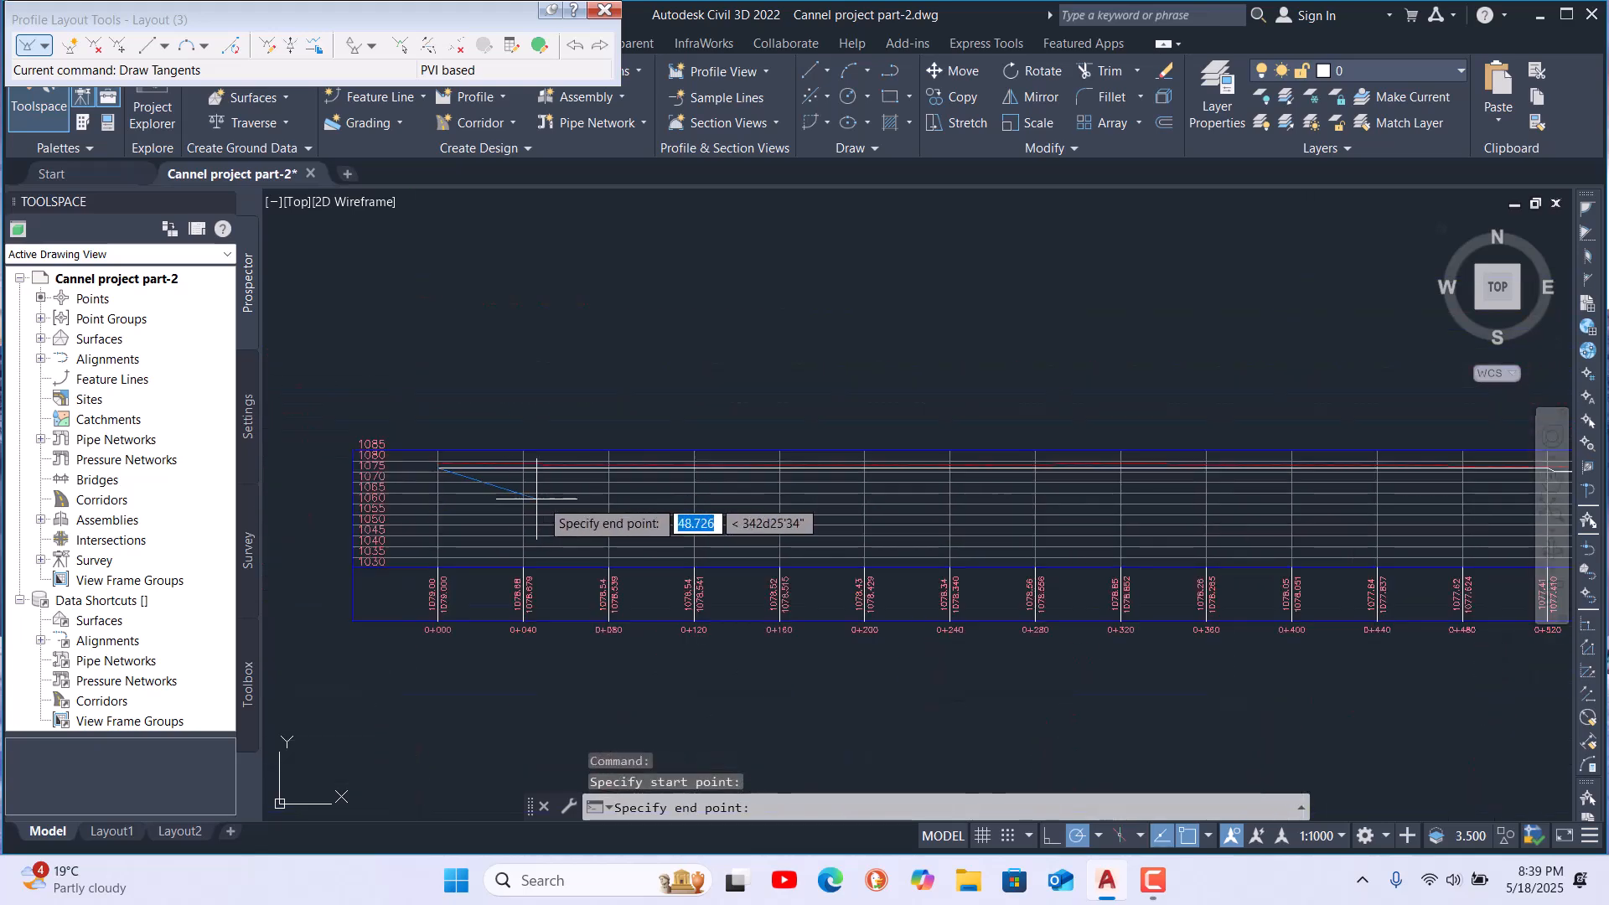
scroll(1272, 469, up, 2)
scroll(625, 520, down, 4)
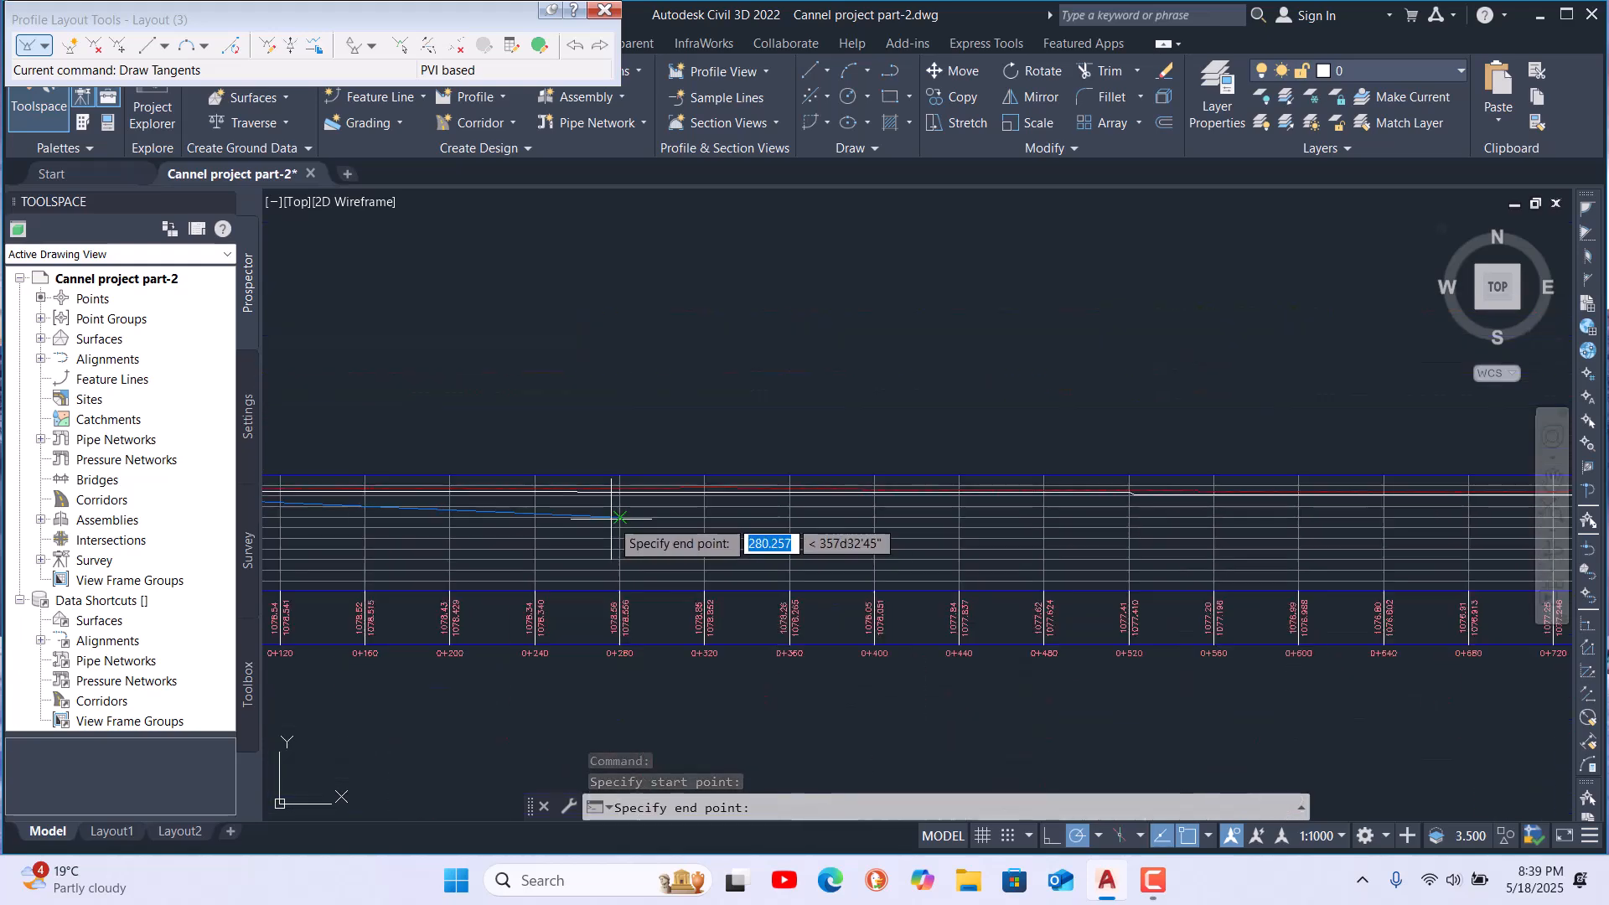
scroll(968, 523, up, 1)
scroll(1161, 474, up, 3)
click(1066, 490)
click(1230, 580)
scroll(682, 556, down, 3)
scroll(1273, 580, up, 4)
scroll(1368, 578, down, 4)
scroll(819, 528, up, 10)
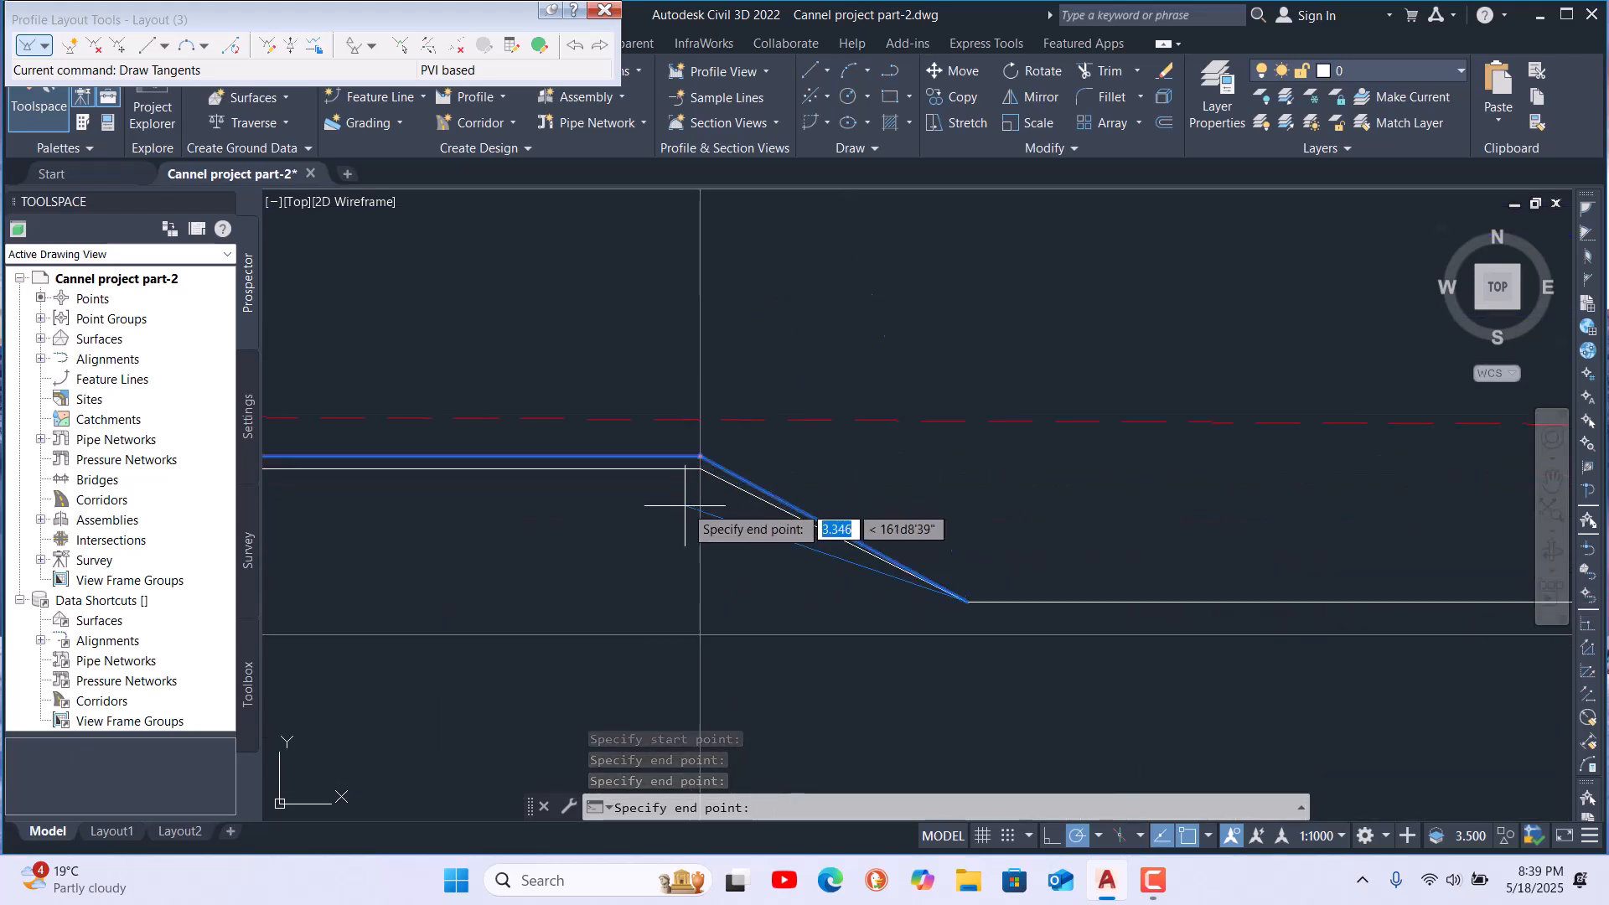
scroll(637, 452, down, 5)
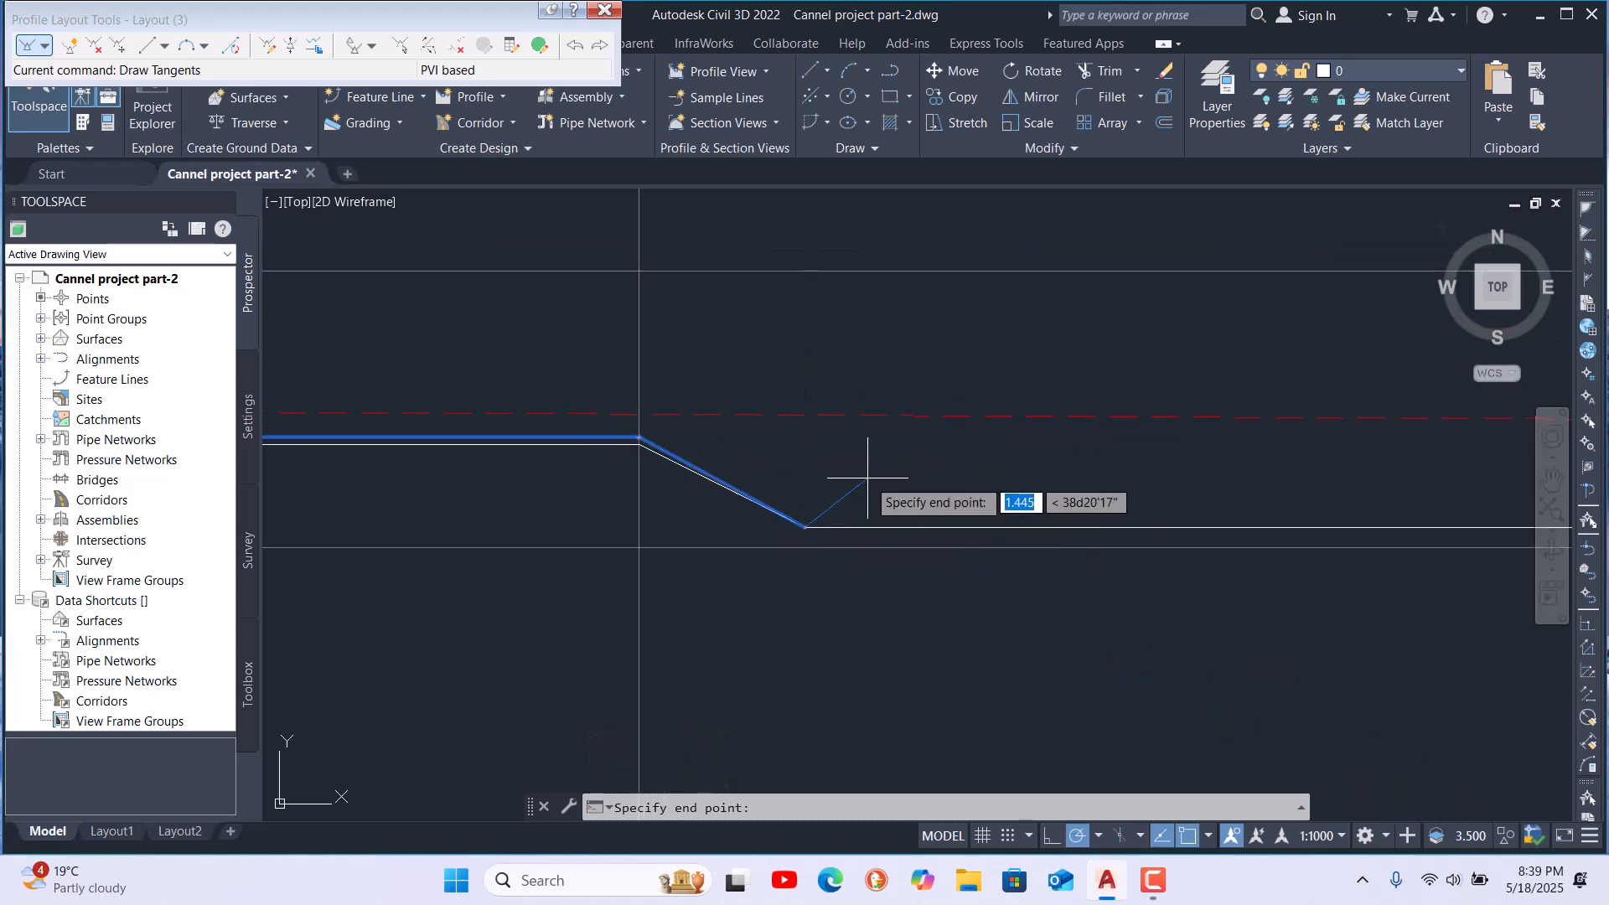
key(Return)
Close the Profile Layout Tools and undo the creation of the layout profile
scroll(1178, 550, down, 10)
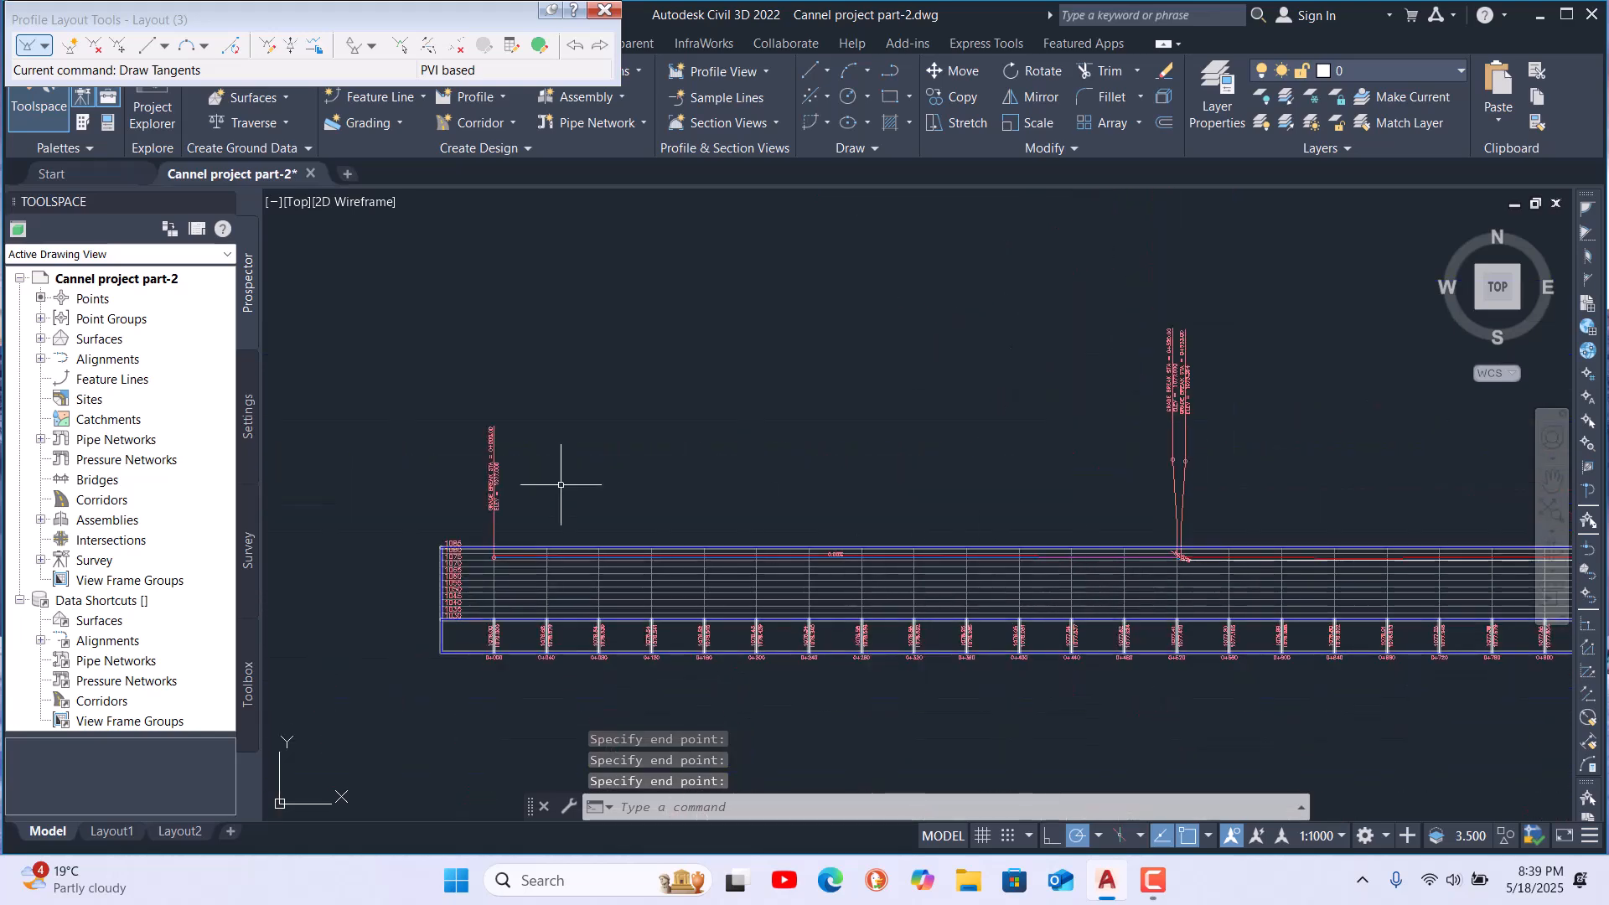
scroll(663, 500, down, 8)
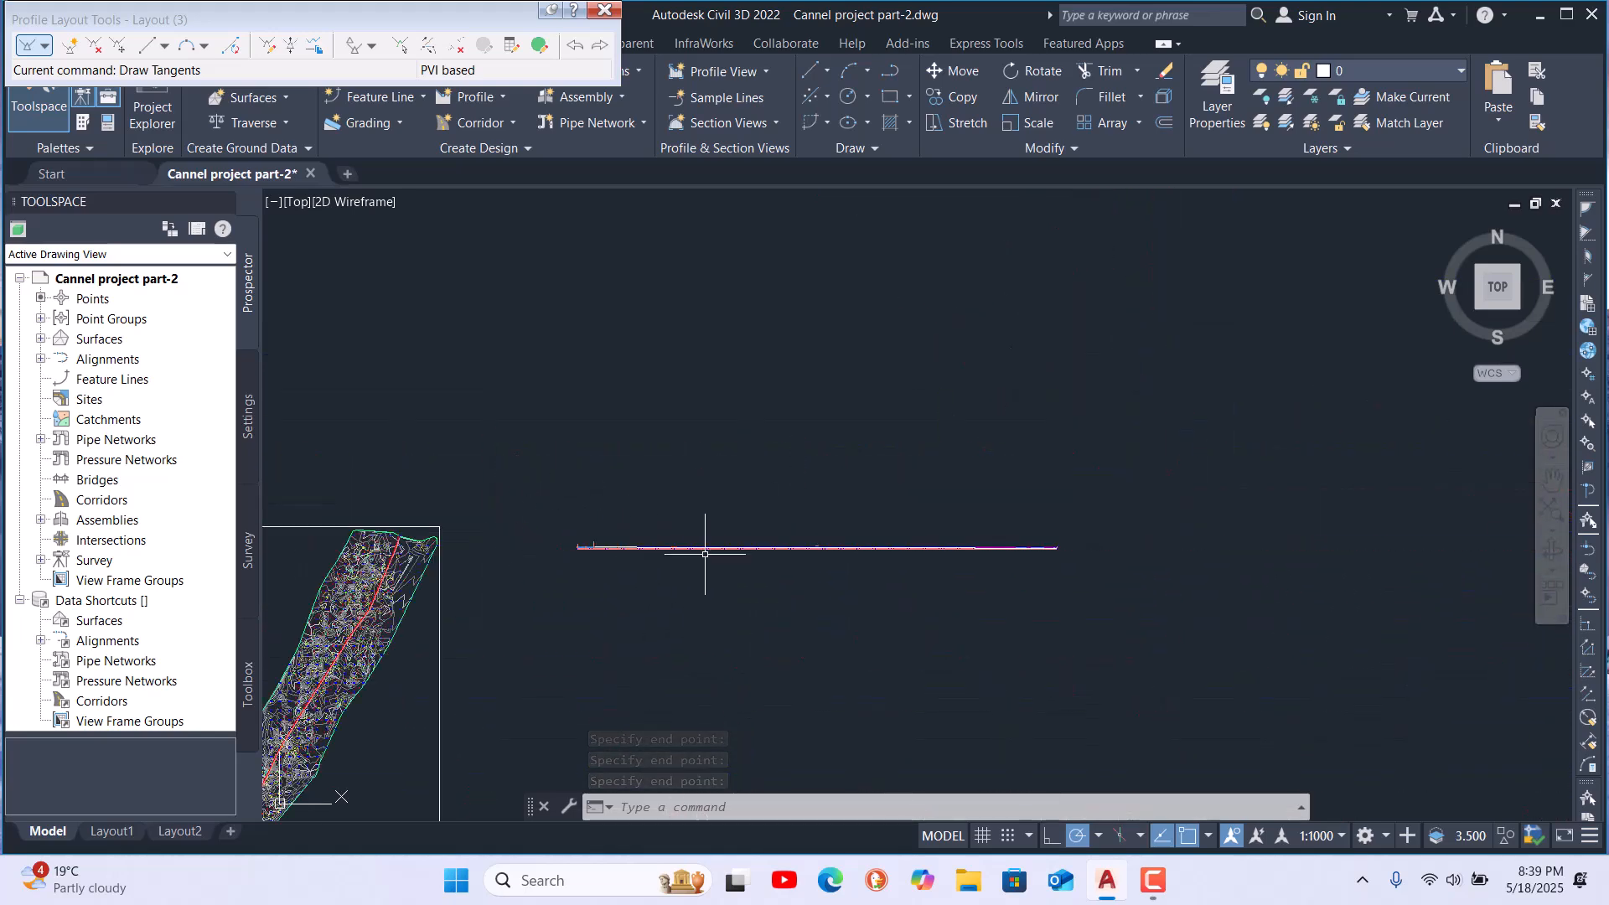
scroll(584, 551, up, 5)
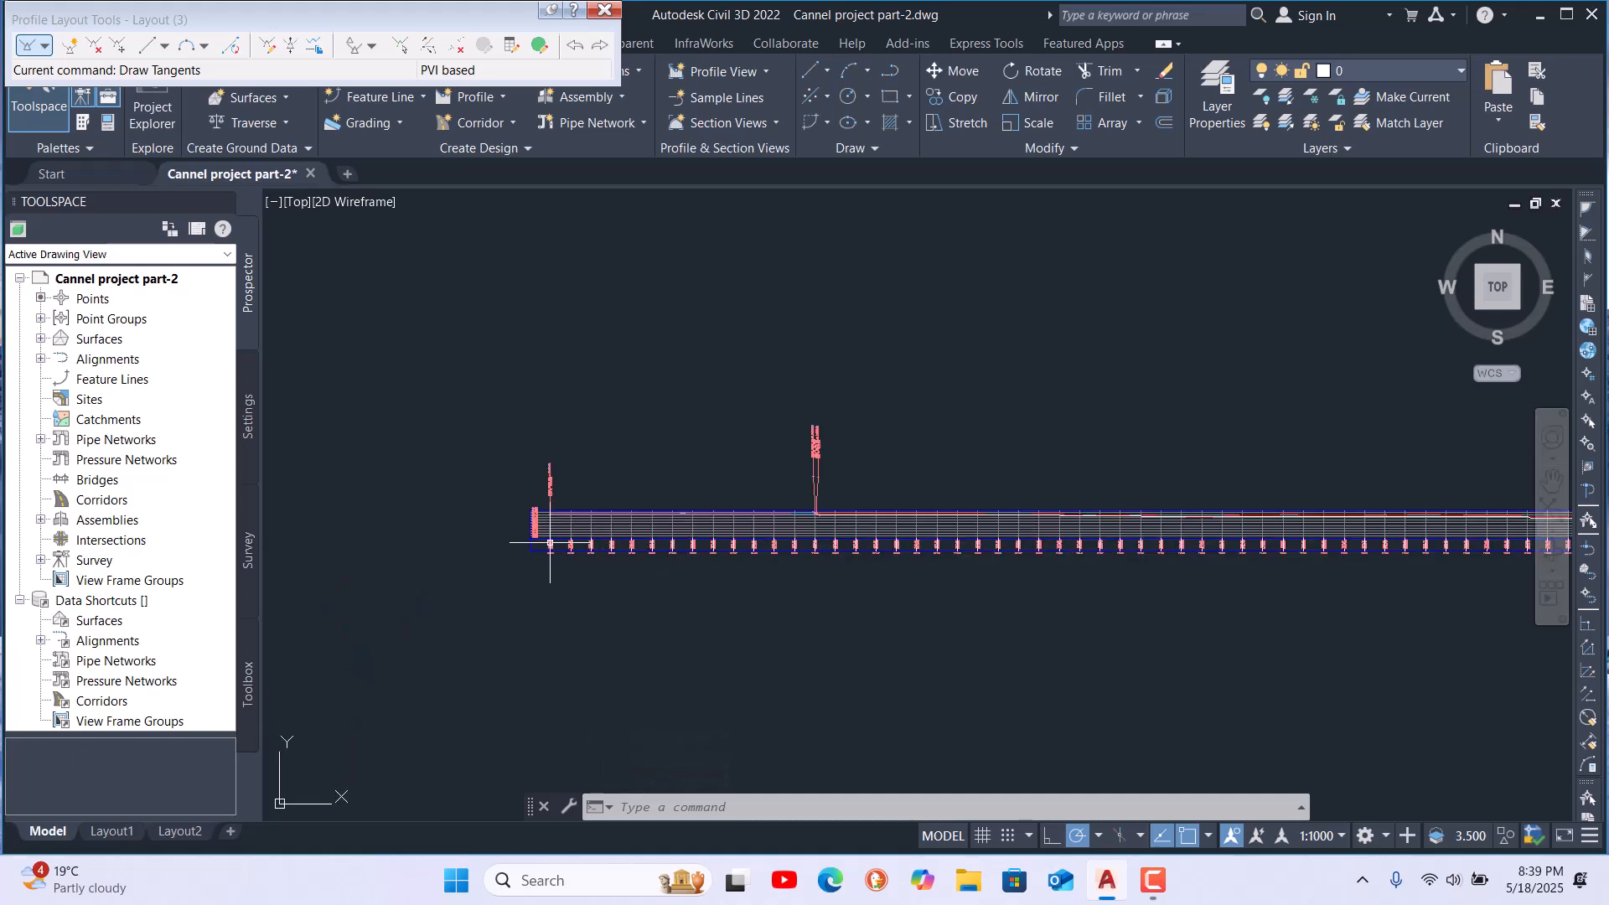
click(604, 10)
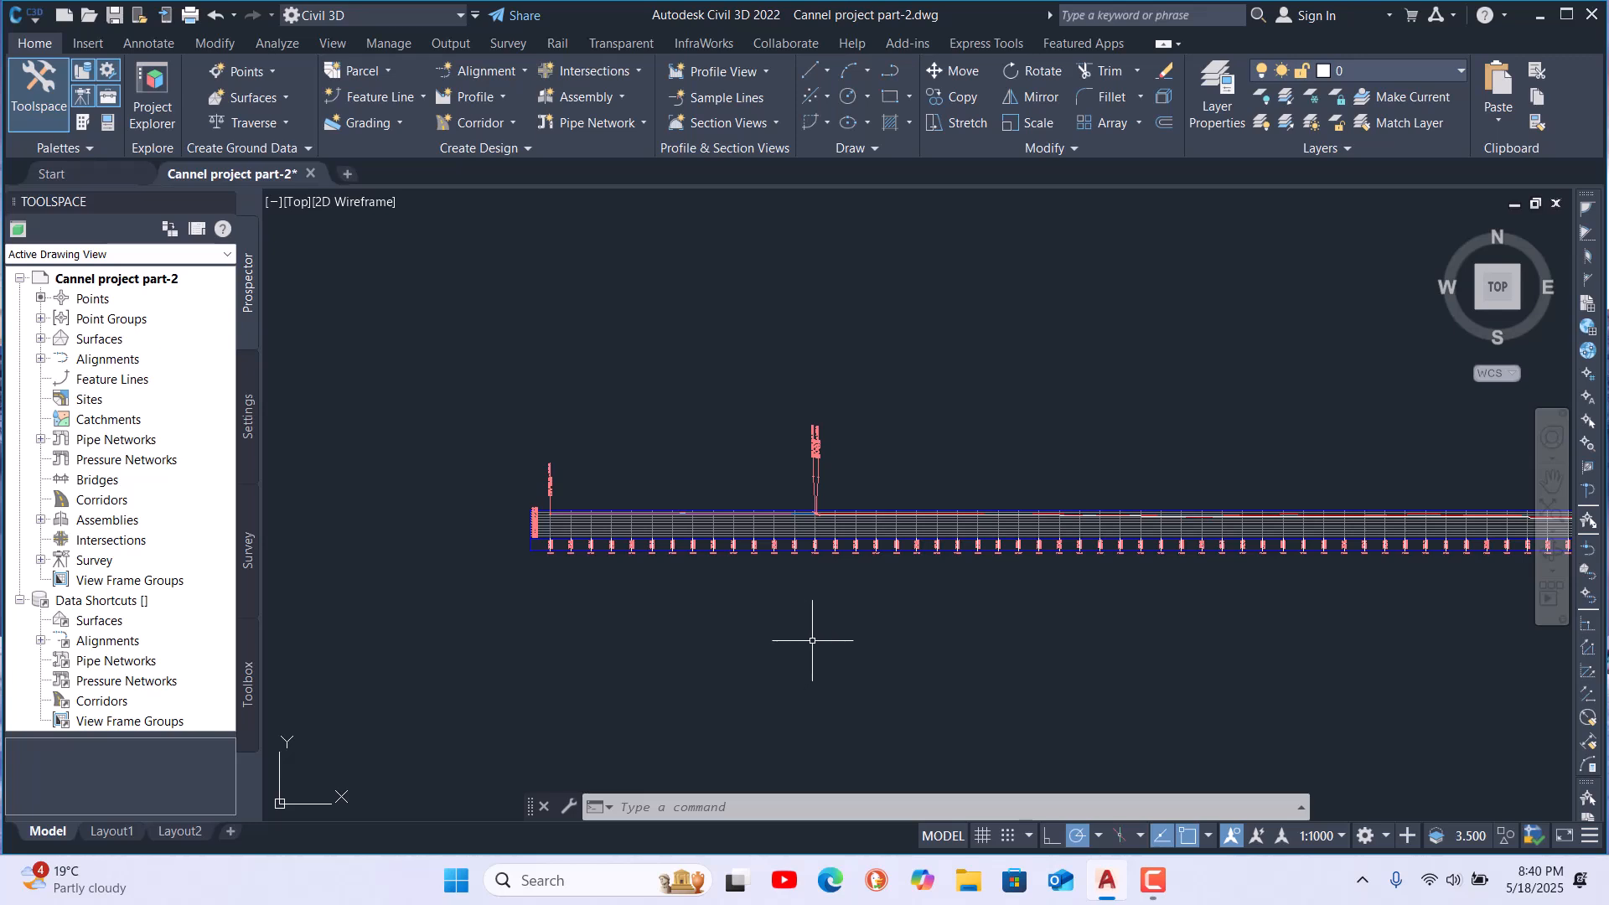
key(ctrl+z)
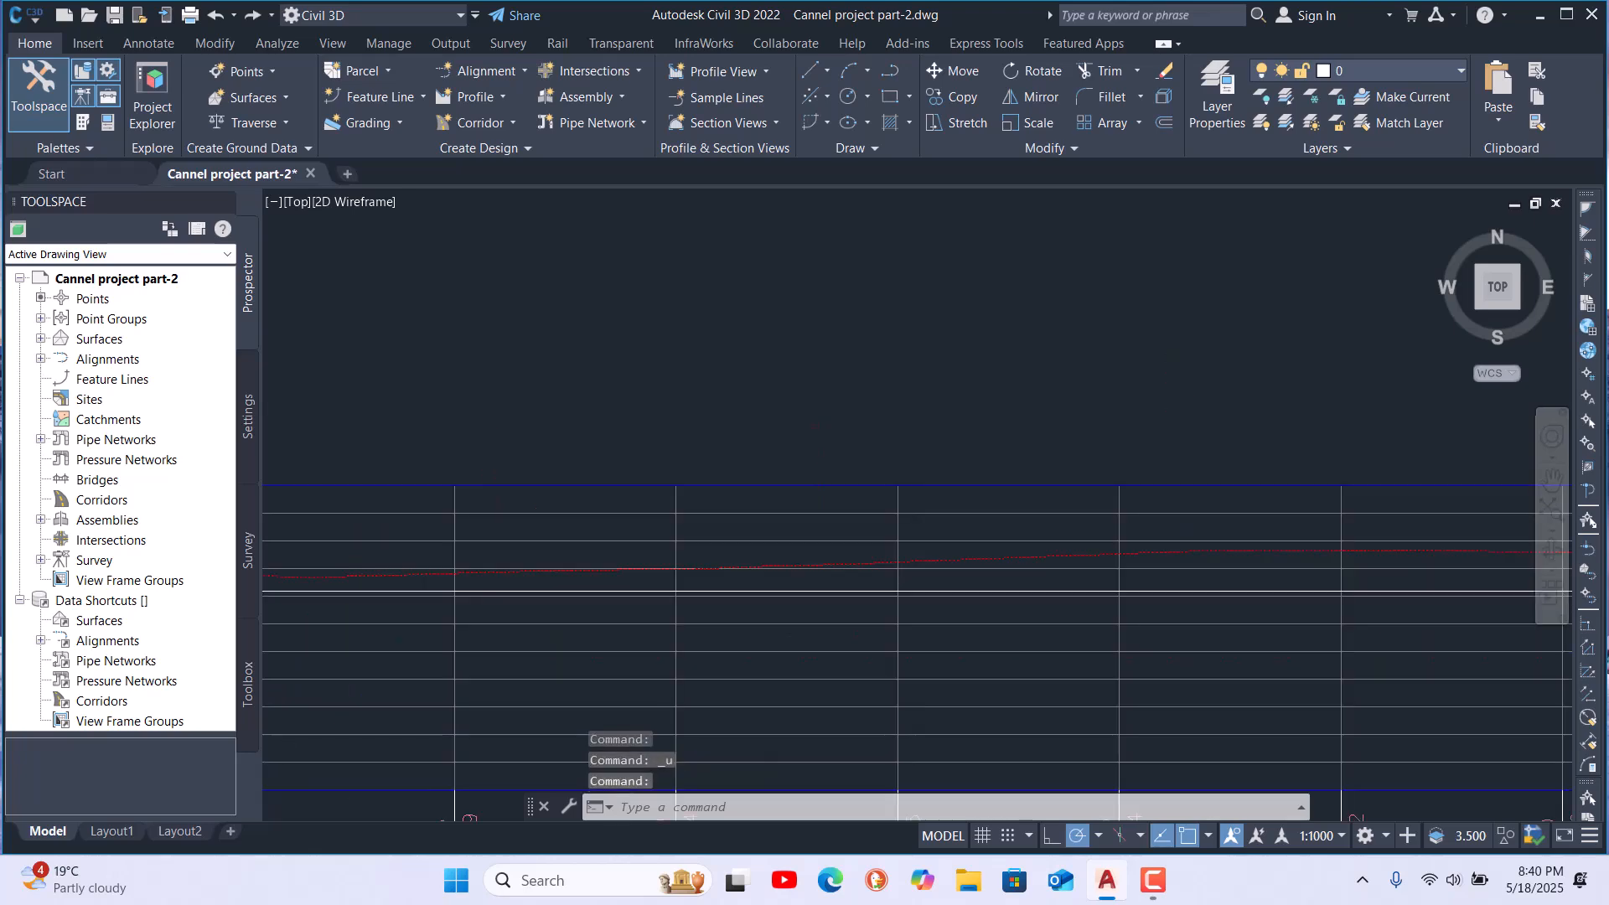
key(ctrl+z)
key(ctrl+z)
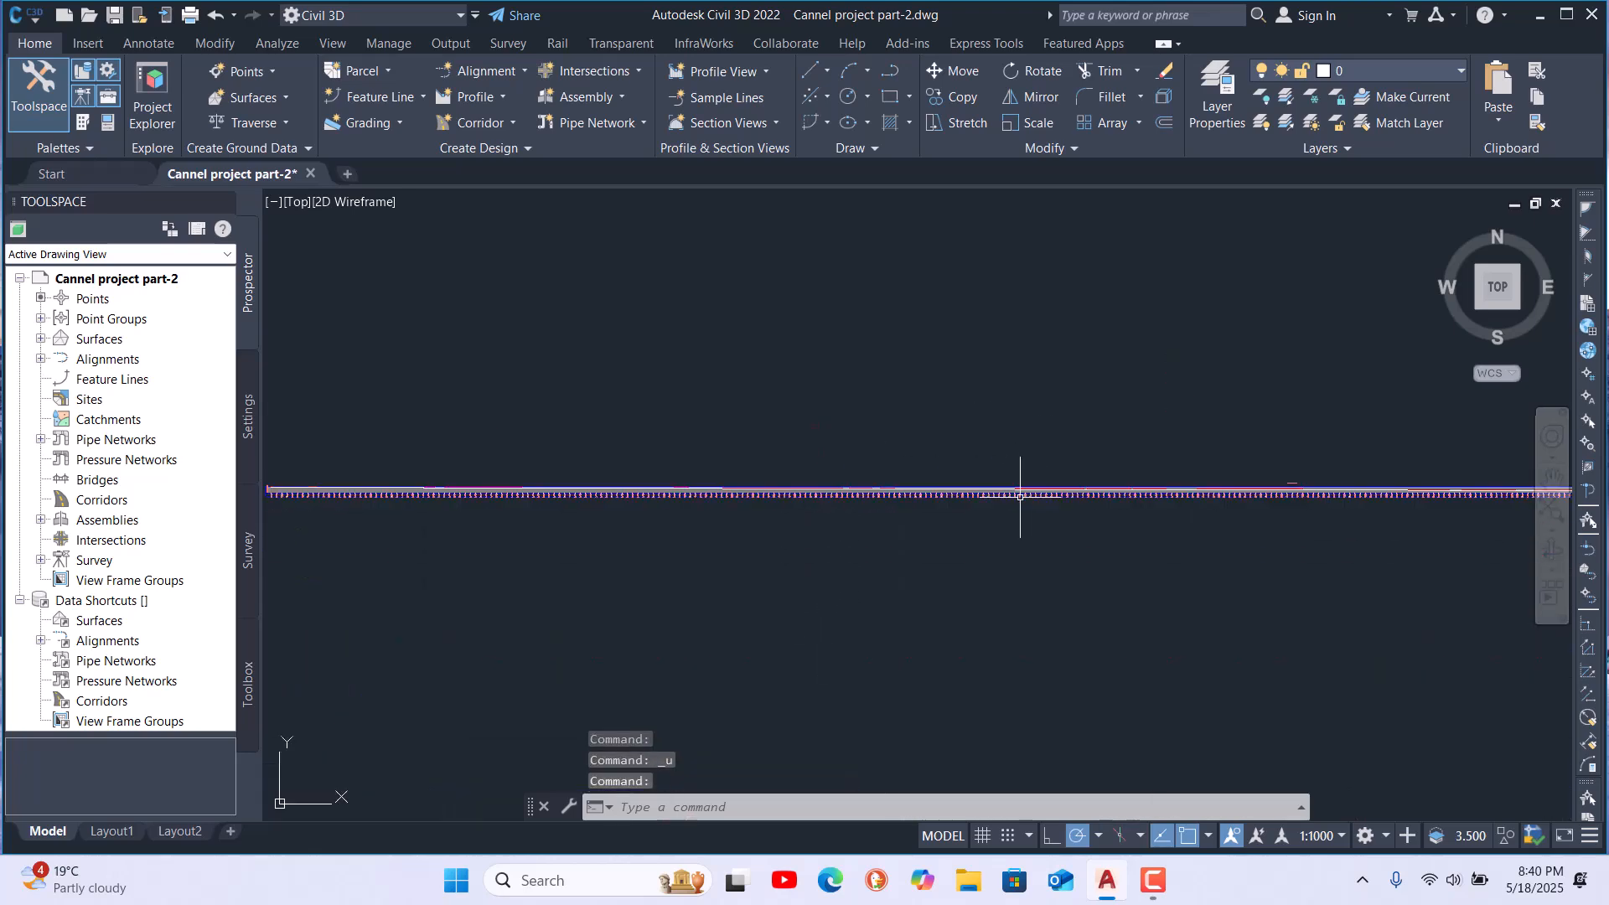
Copy the design polyline to the clipboard with its start point at station 0+000 as the base point
scroll(929, 540, up, 5)
scroll(668, 545, up, 10)
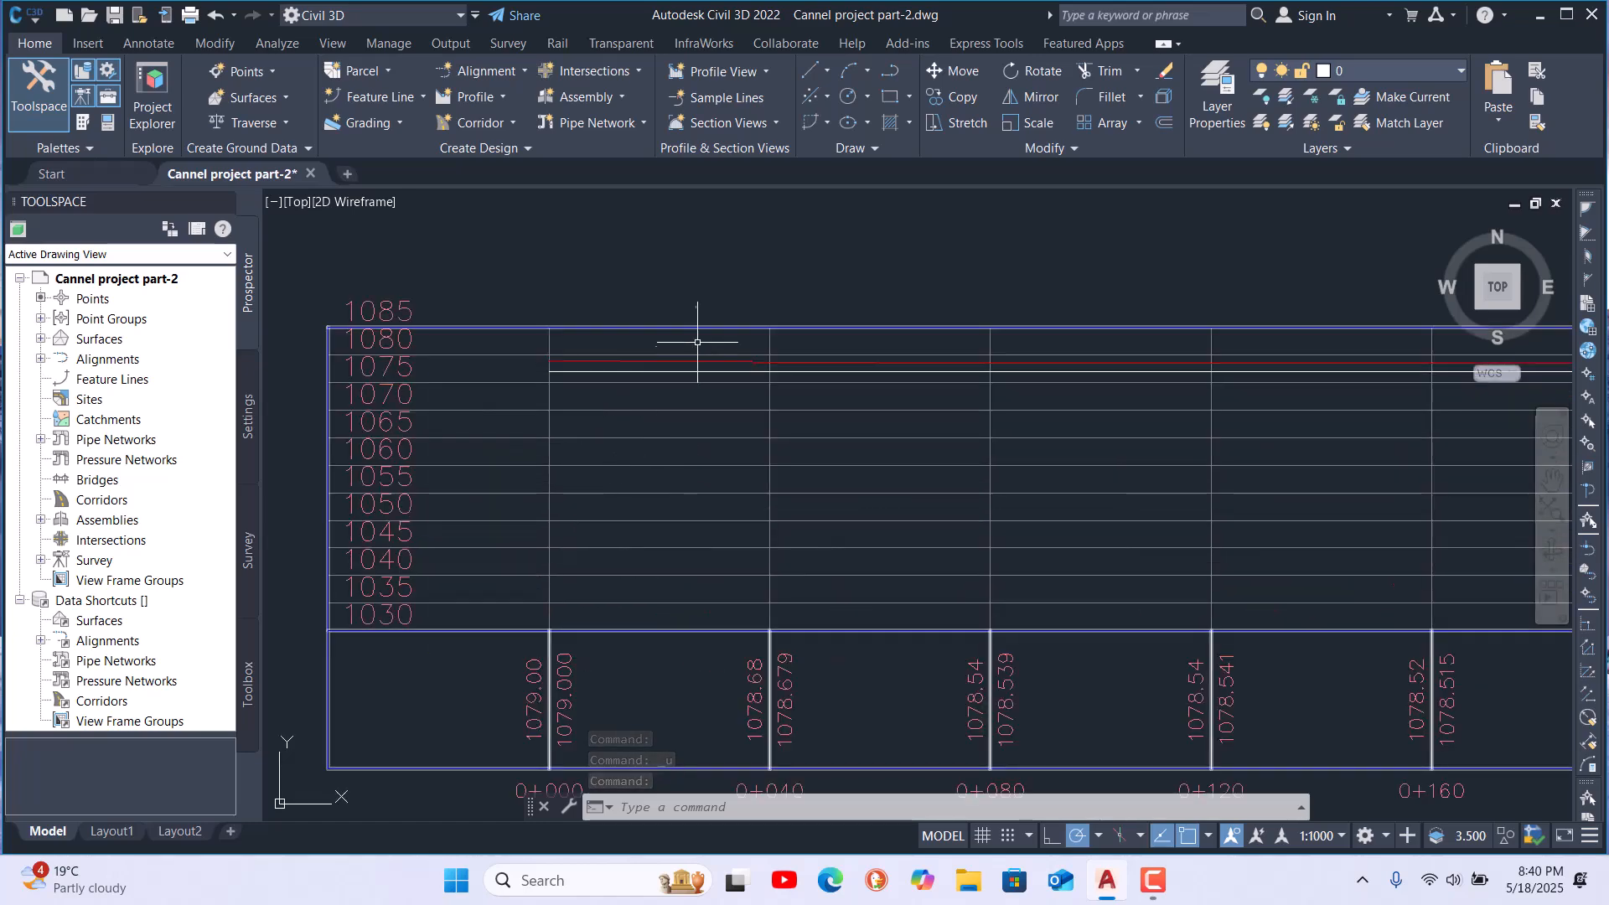
scroll(692, 348, down, 3)
scroll(691, 348, up, 3)
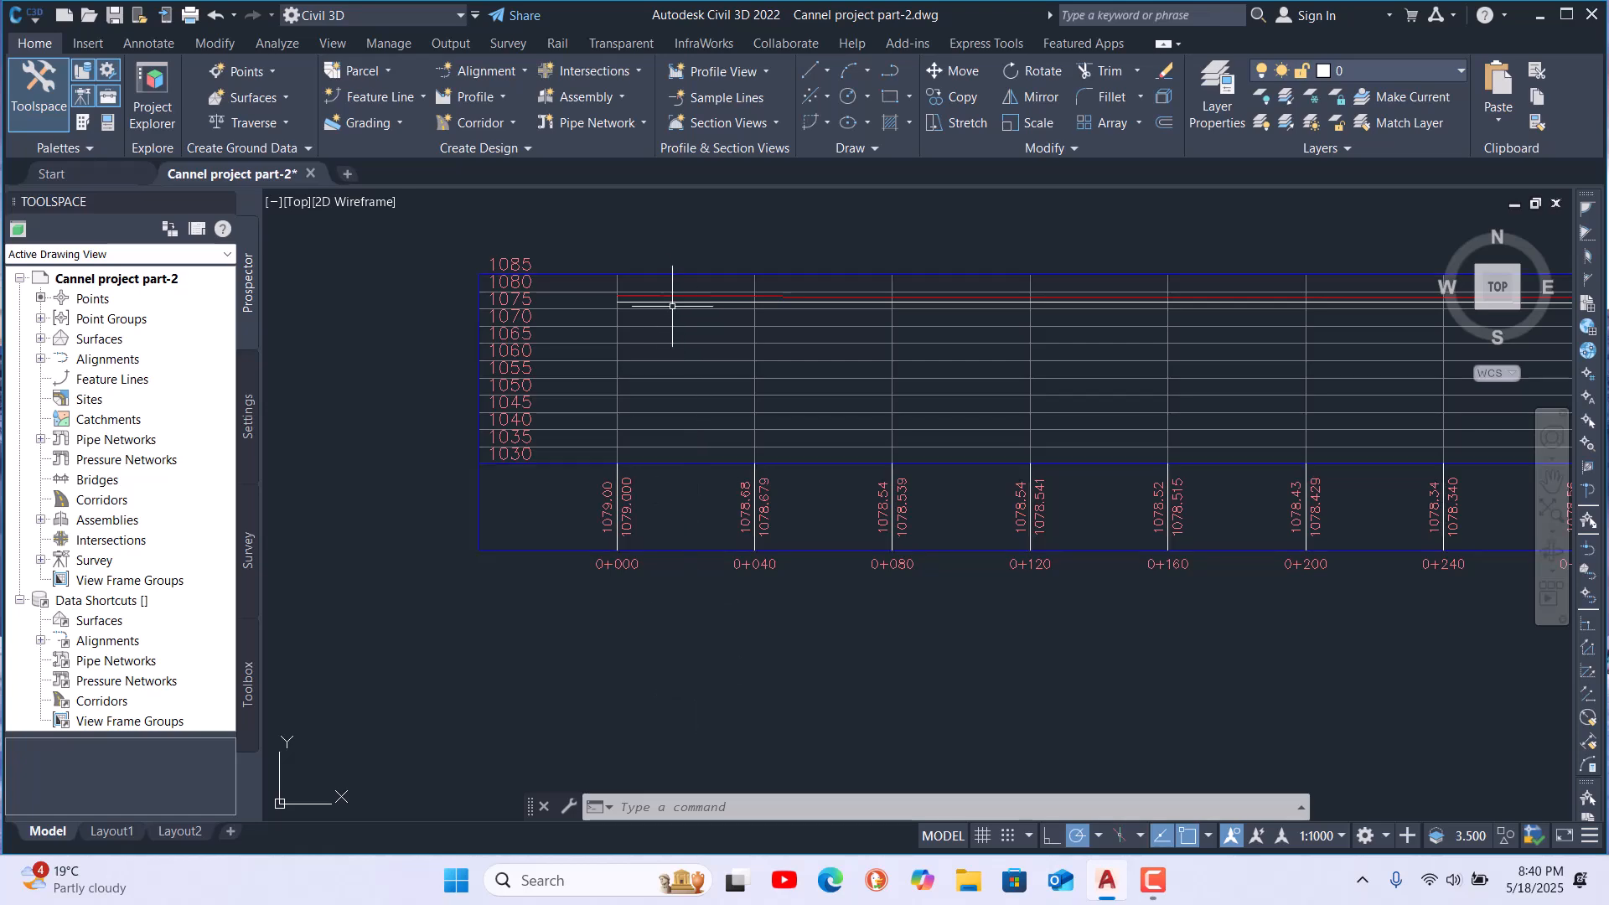
scroll(677, 313, up, 5)
click(646, 308)
right_click(646, 309)
mouse_move(786, 387)
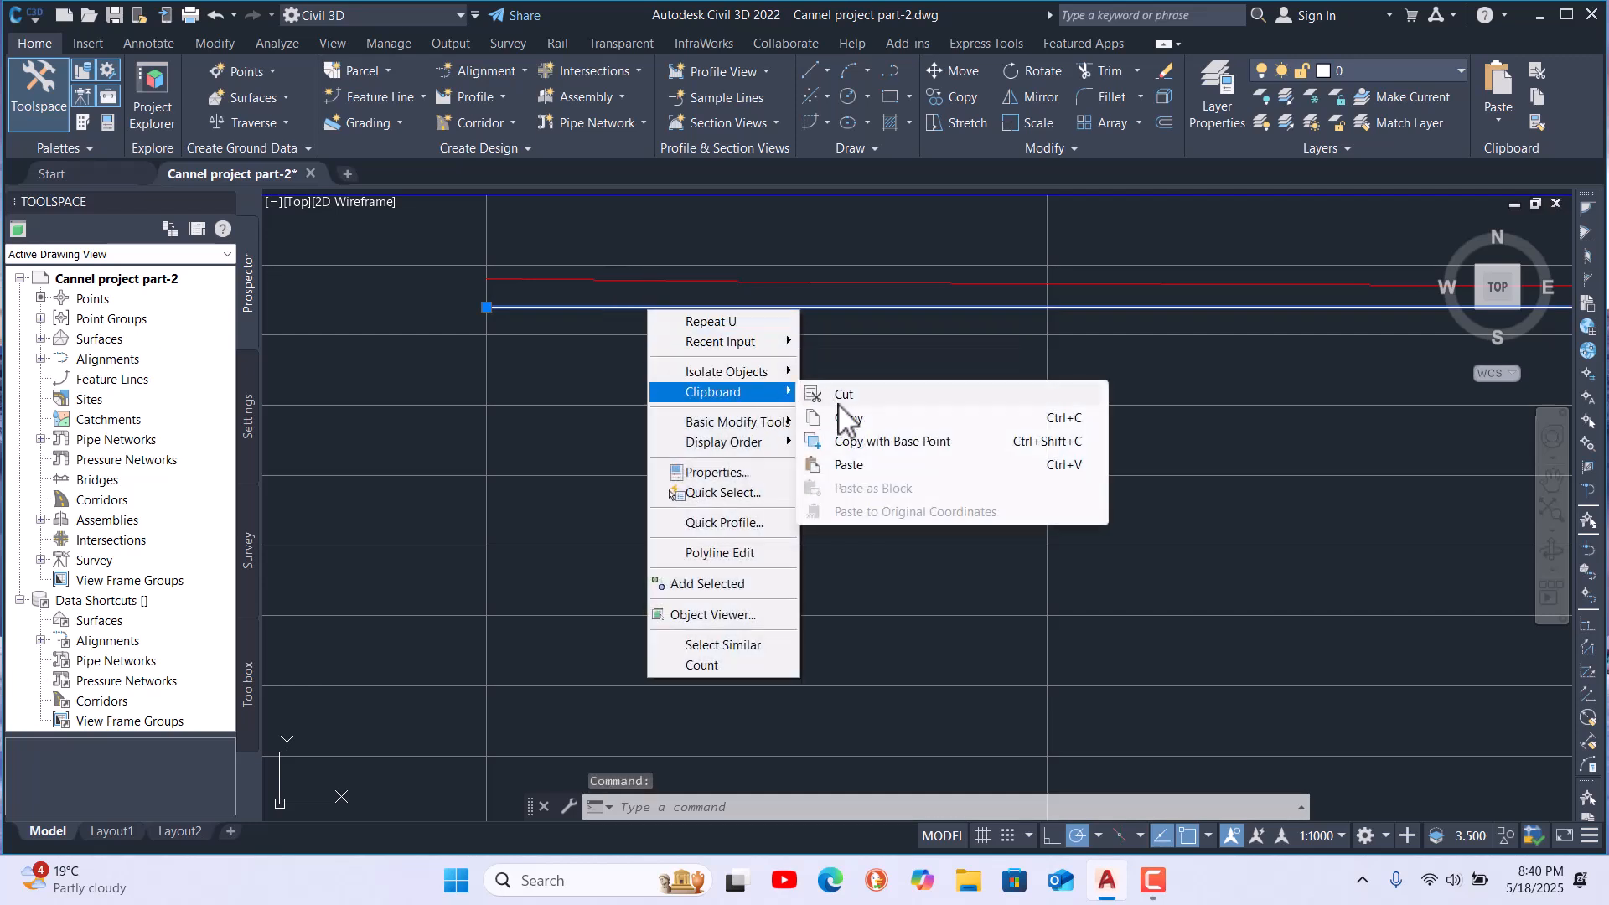
click(848, 449)
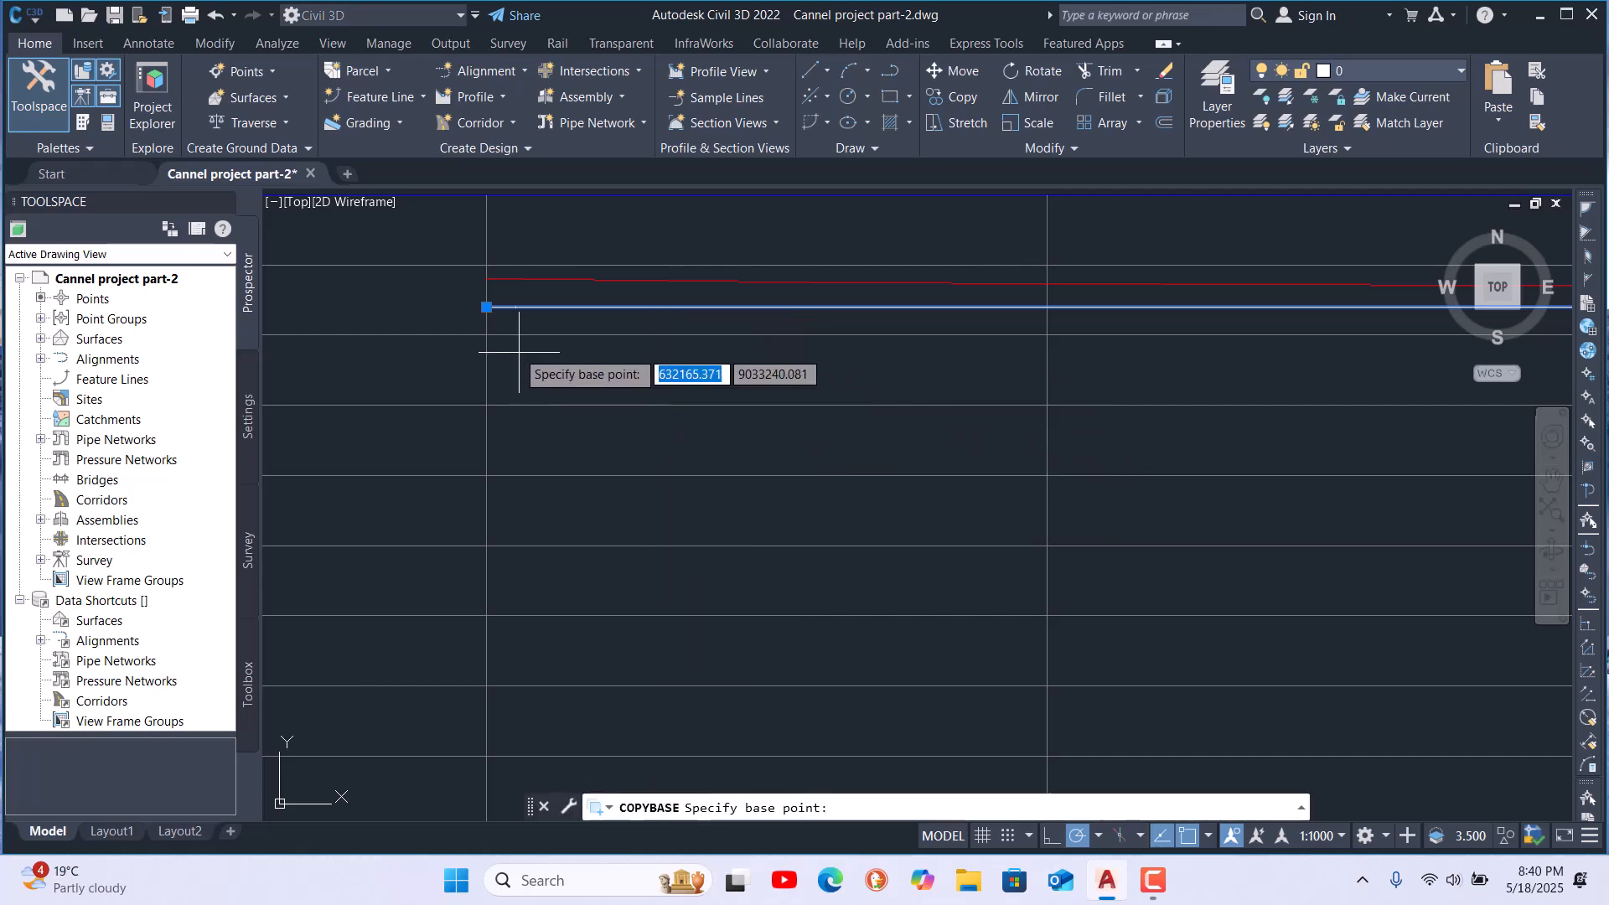
click(486, 308)
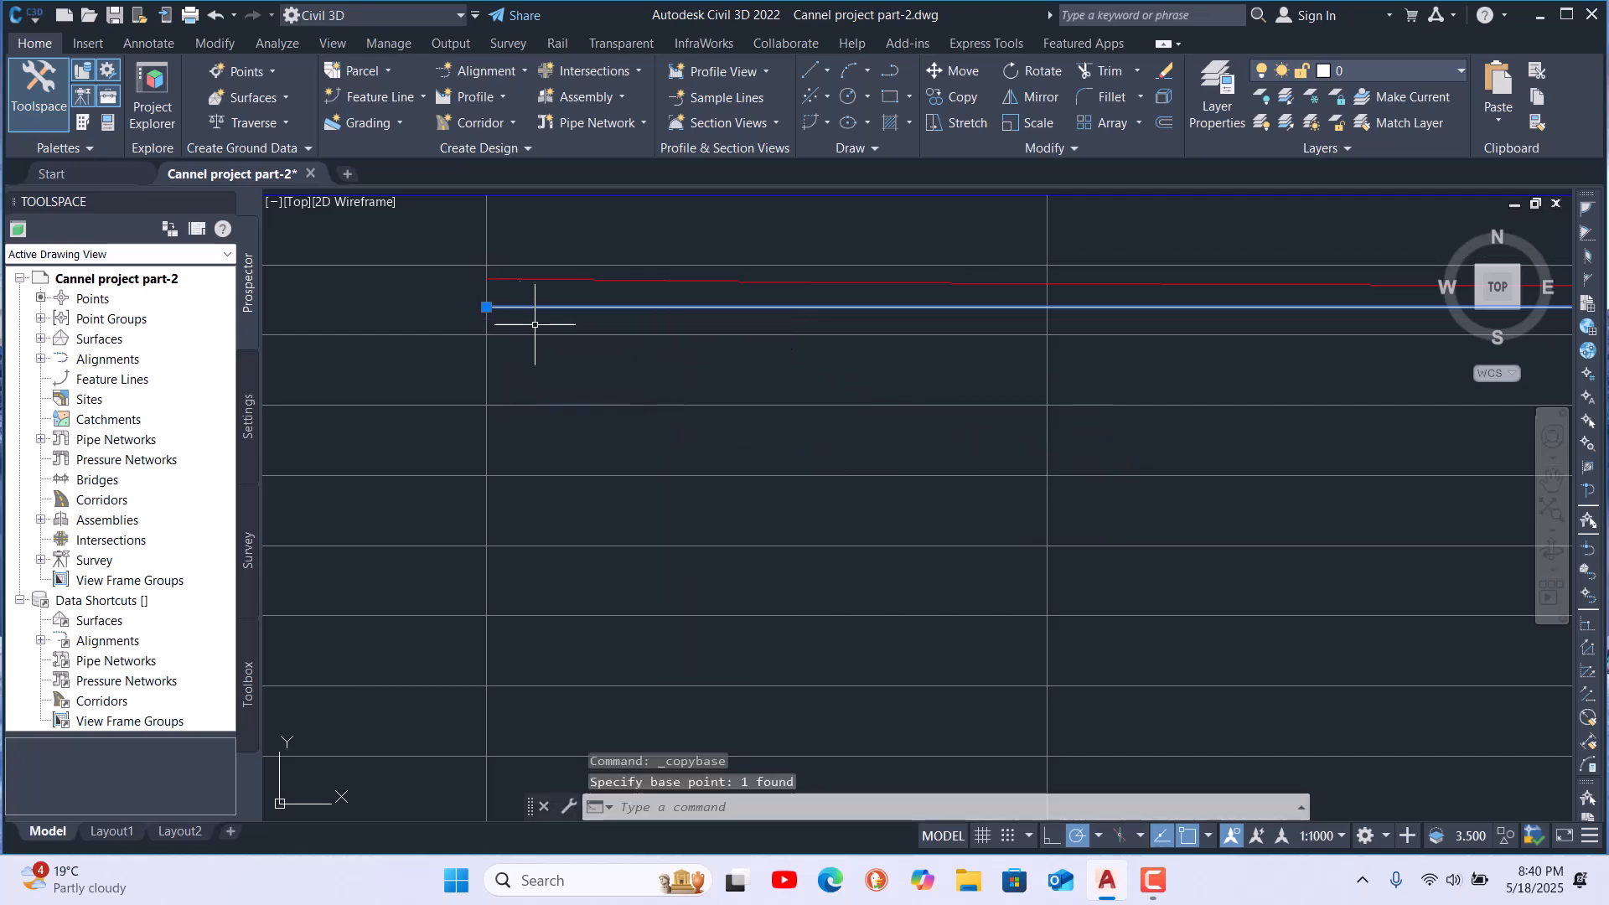
key(Escape)
Paste the copied design polyline into the drawing at insertion point 0,0
scroll(812, 431, down, 5)
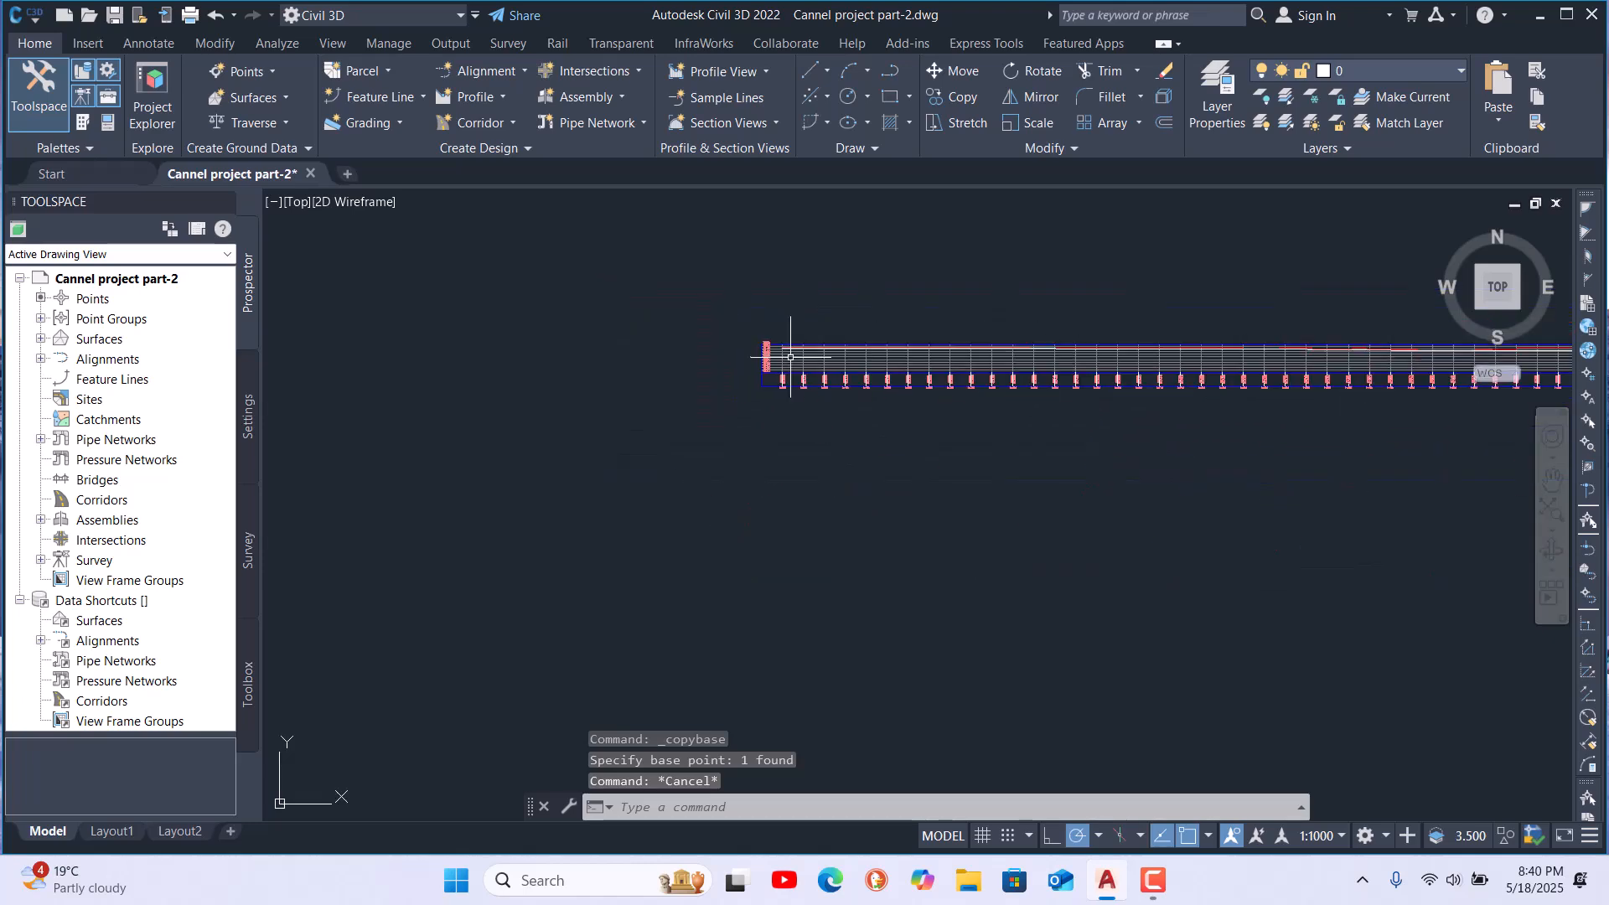
right_click(724, 592)
mouse_move(811, 340)
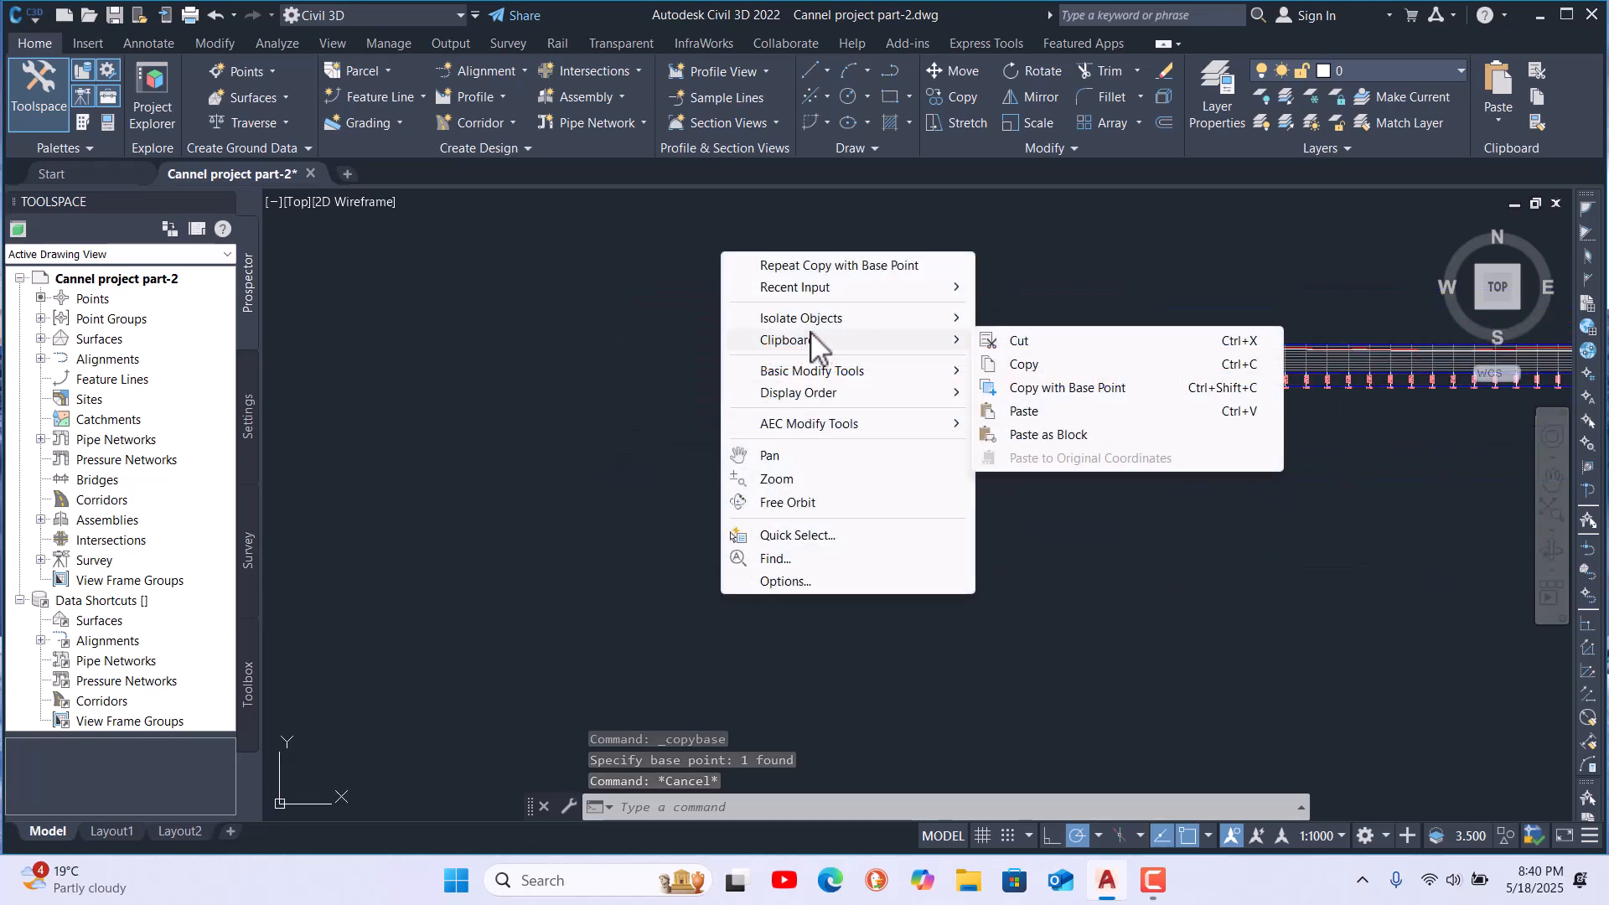
click(1037, 411)
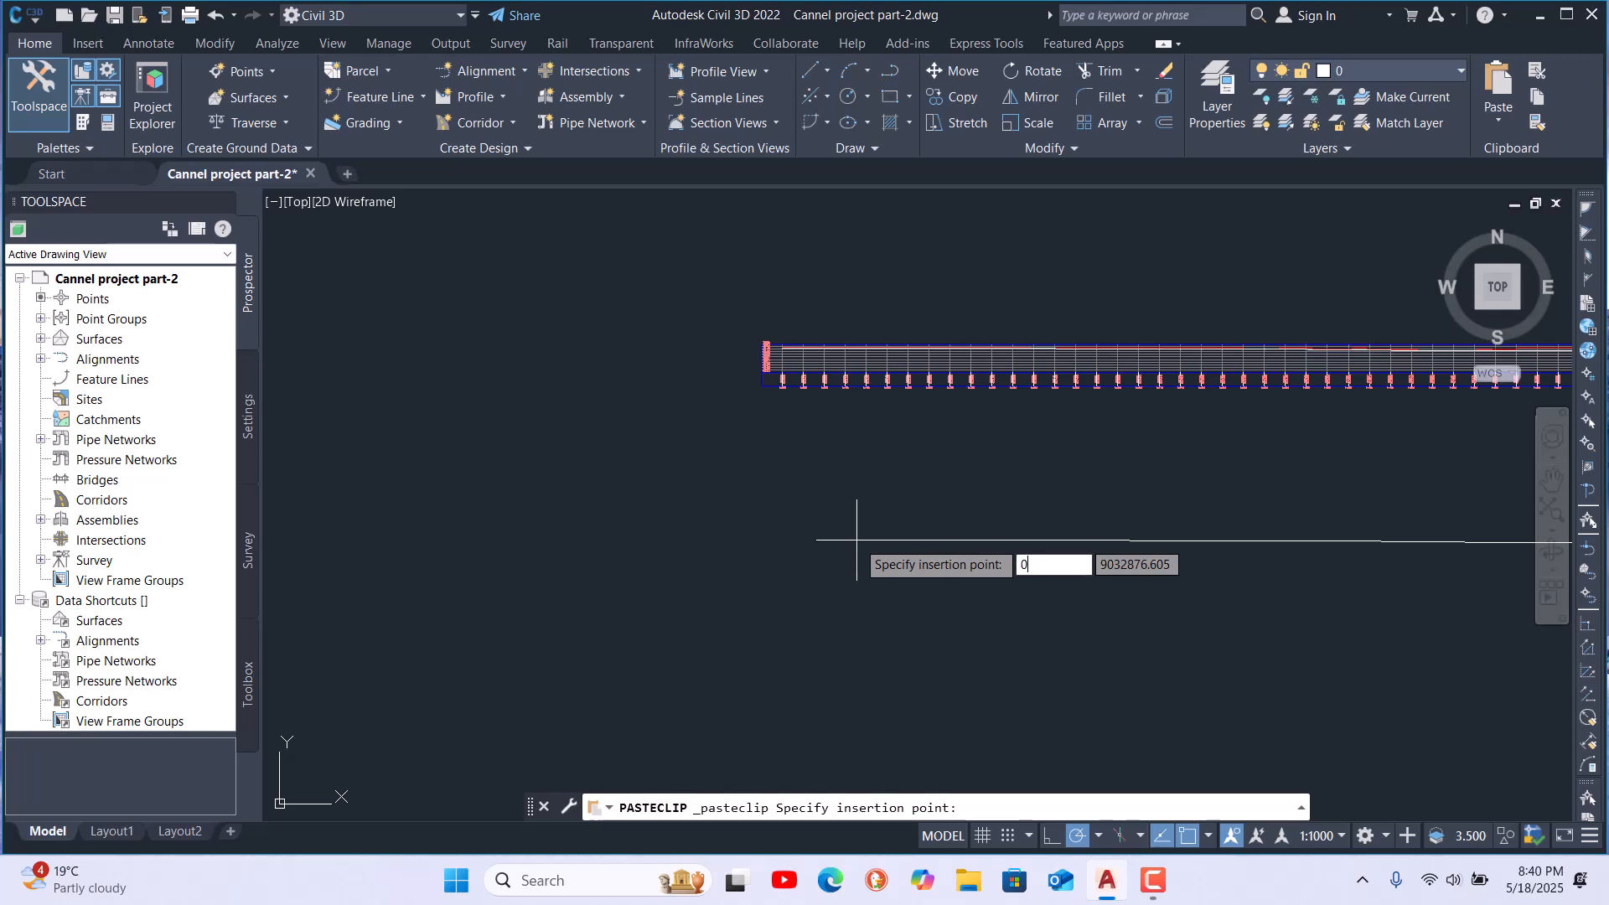
text(0,0)
key(Return)
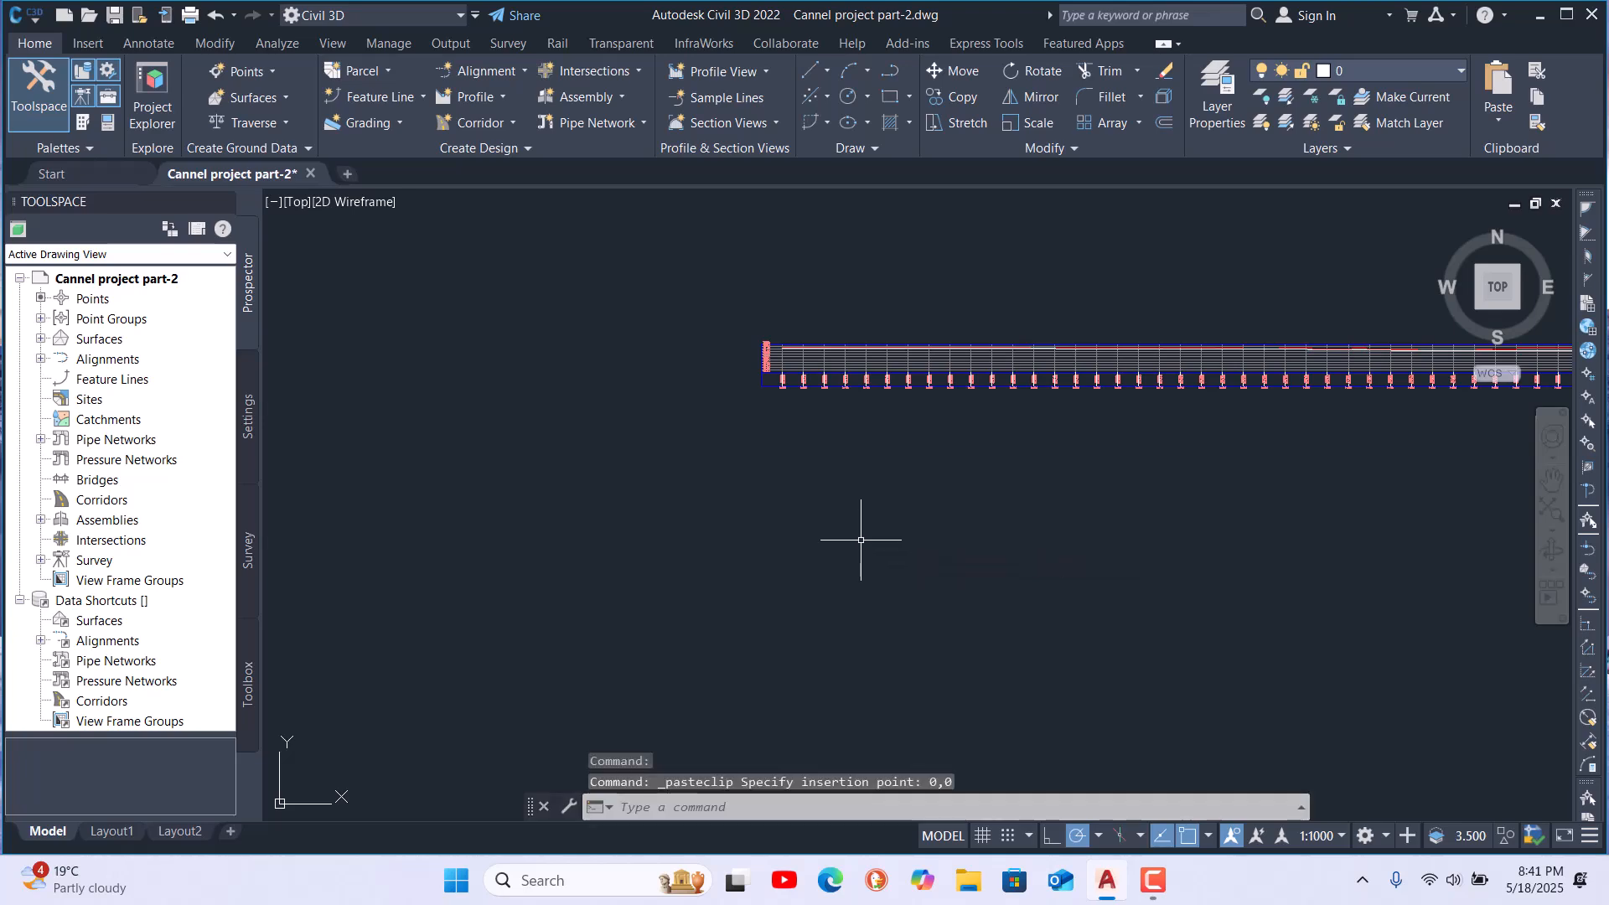
Zoom to the drawing extents and locate the start of the pasted polyline at the origin
scroll(780, 401, down, 2)
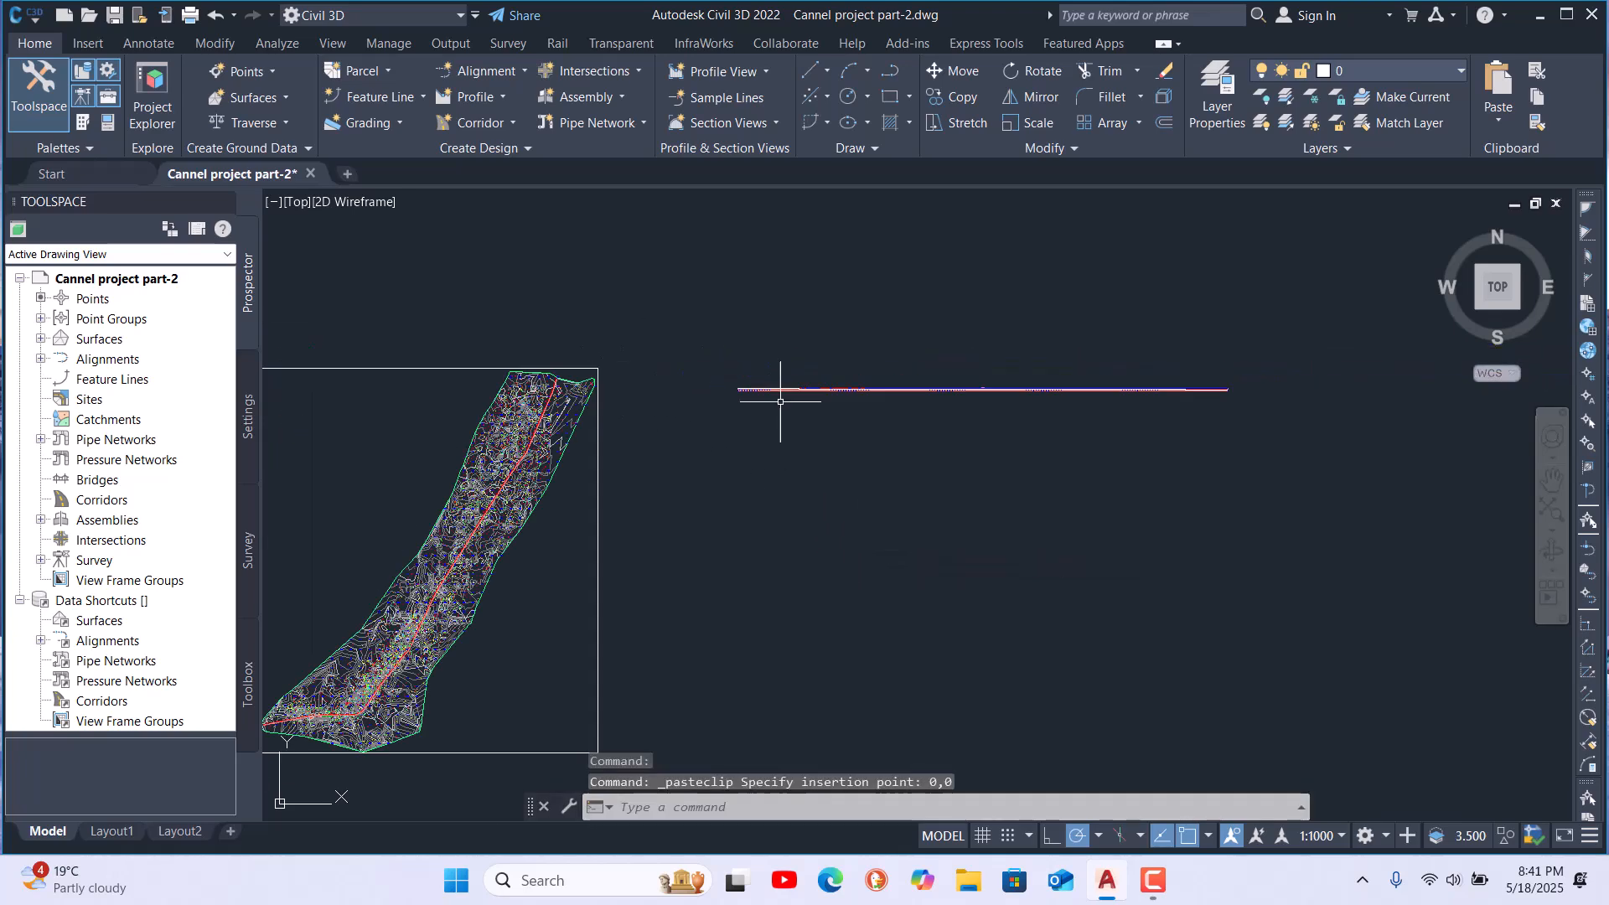
scroll(717, 355, down, 1)
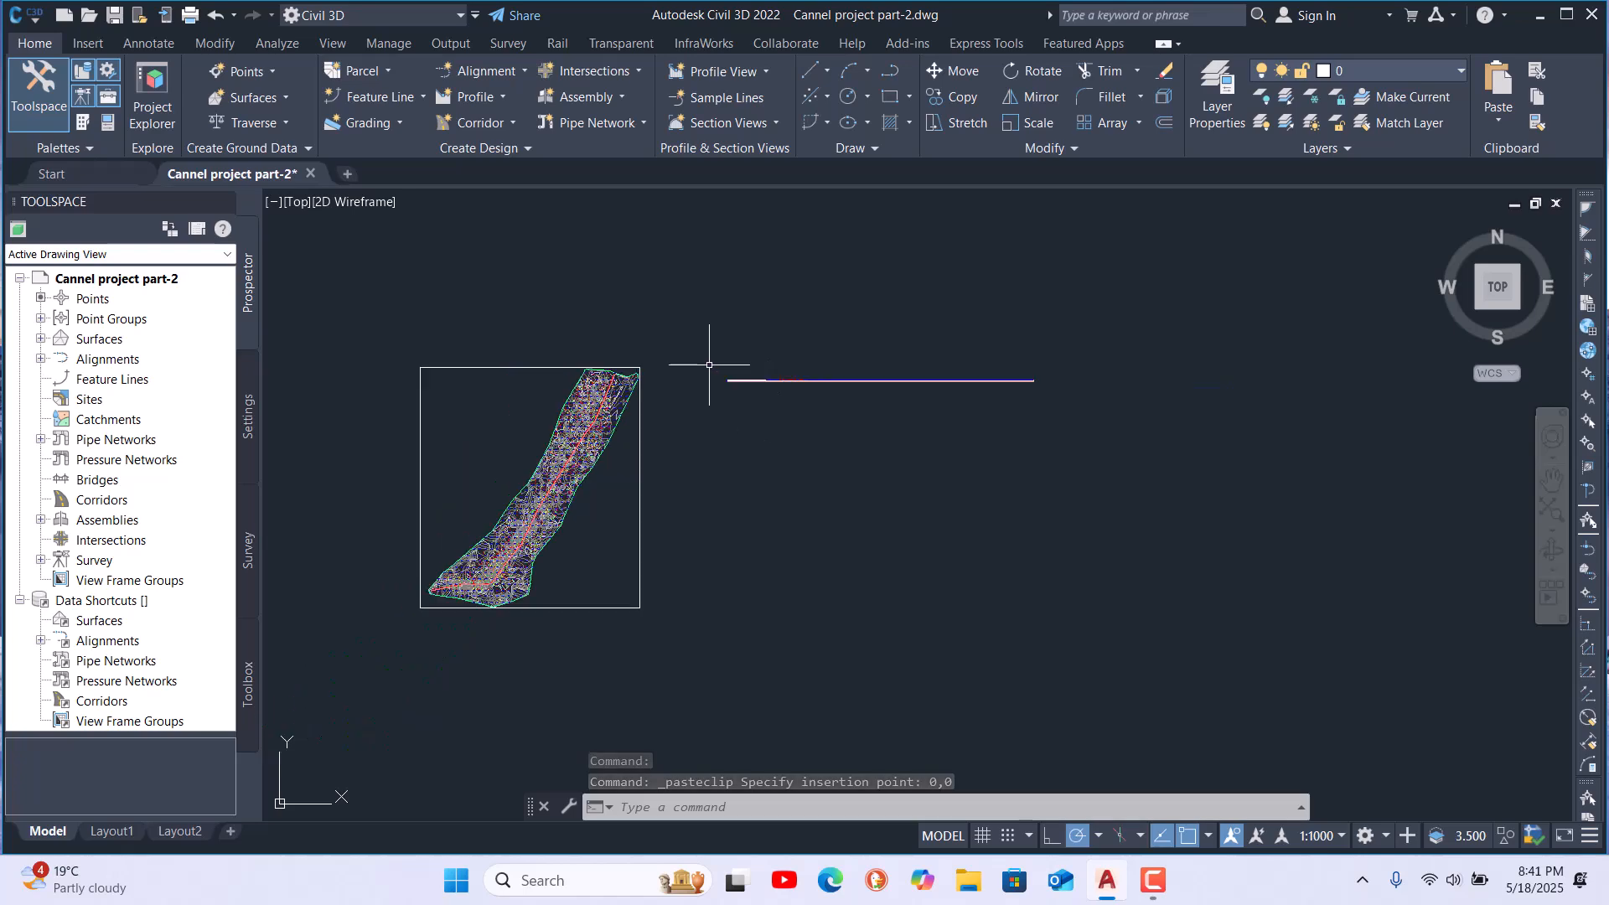
right_click(795, 488)
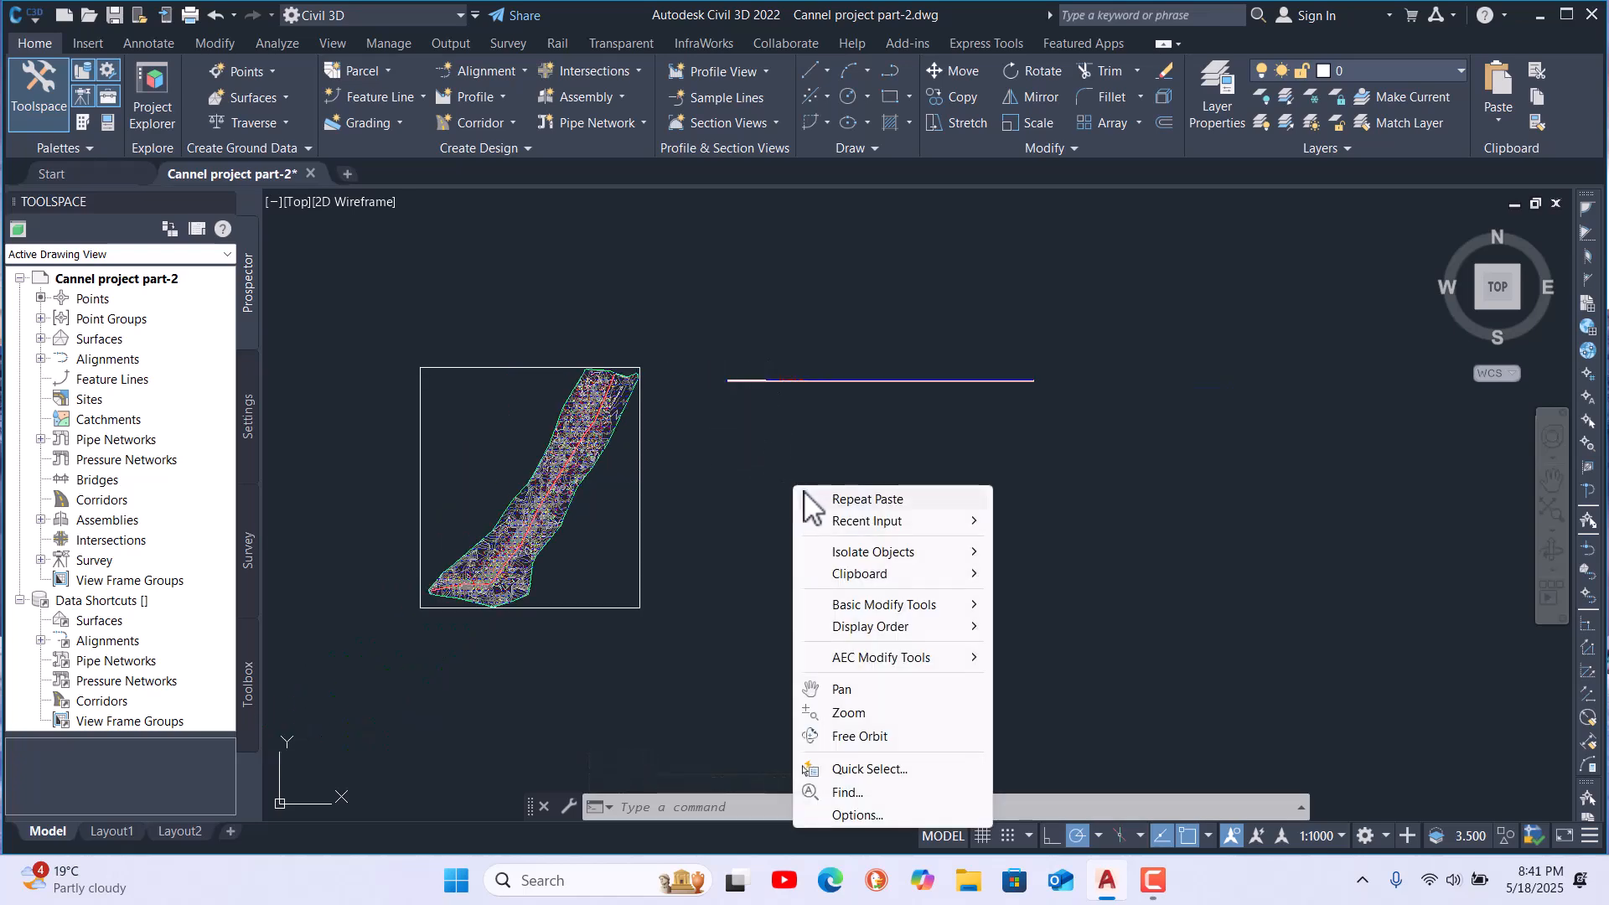
mouse_move(853, 570)
click(869, 713)
right_click(838, 576)
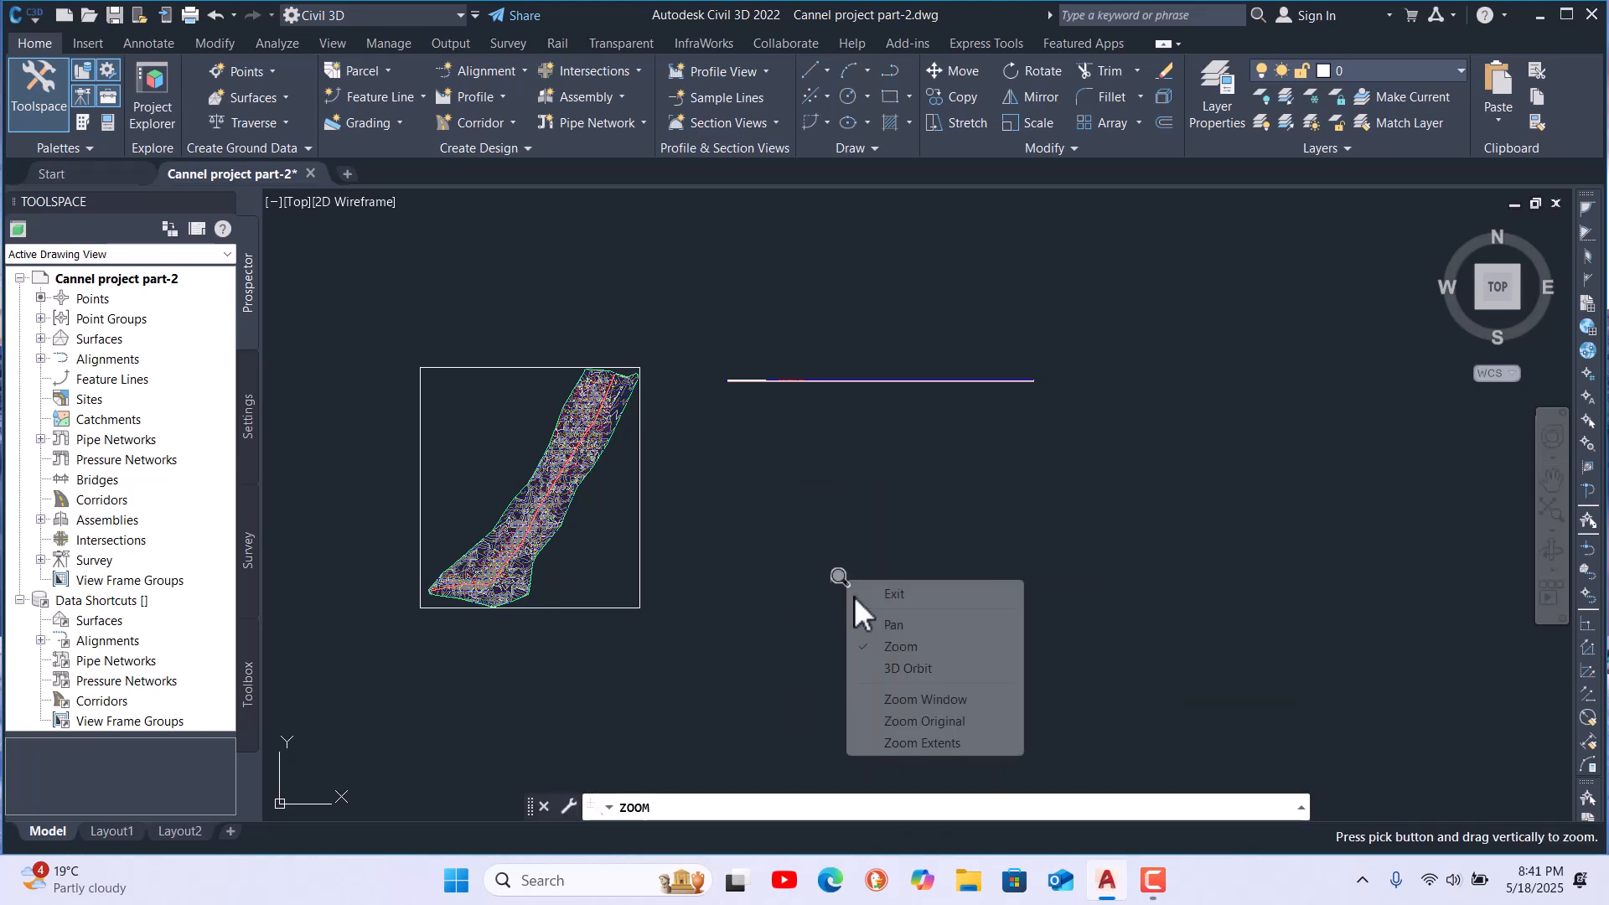
click(918, 743)
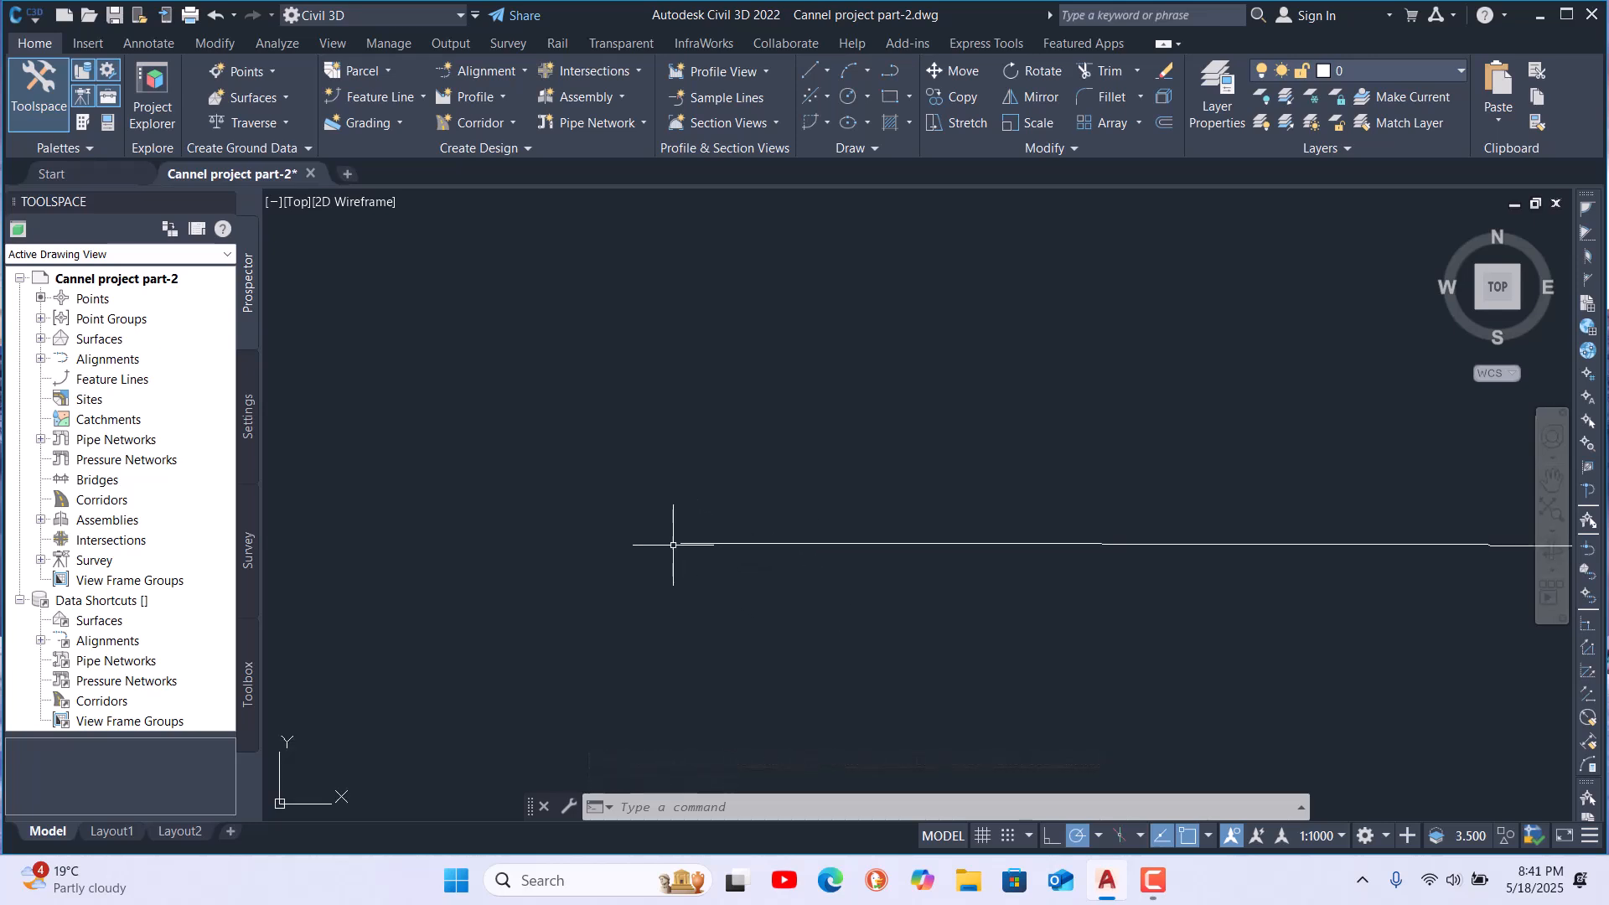
scroll(714, 549, up, 8)
scroll(815, 508, down, 2)
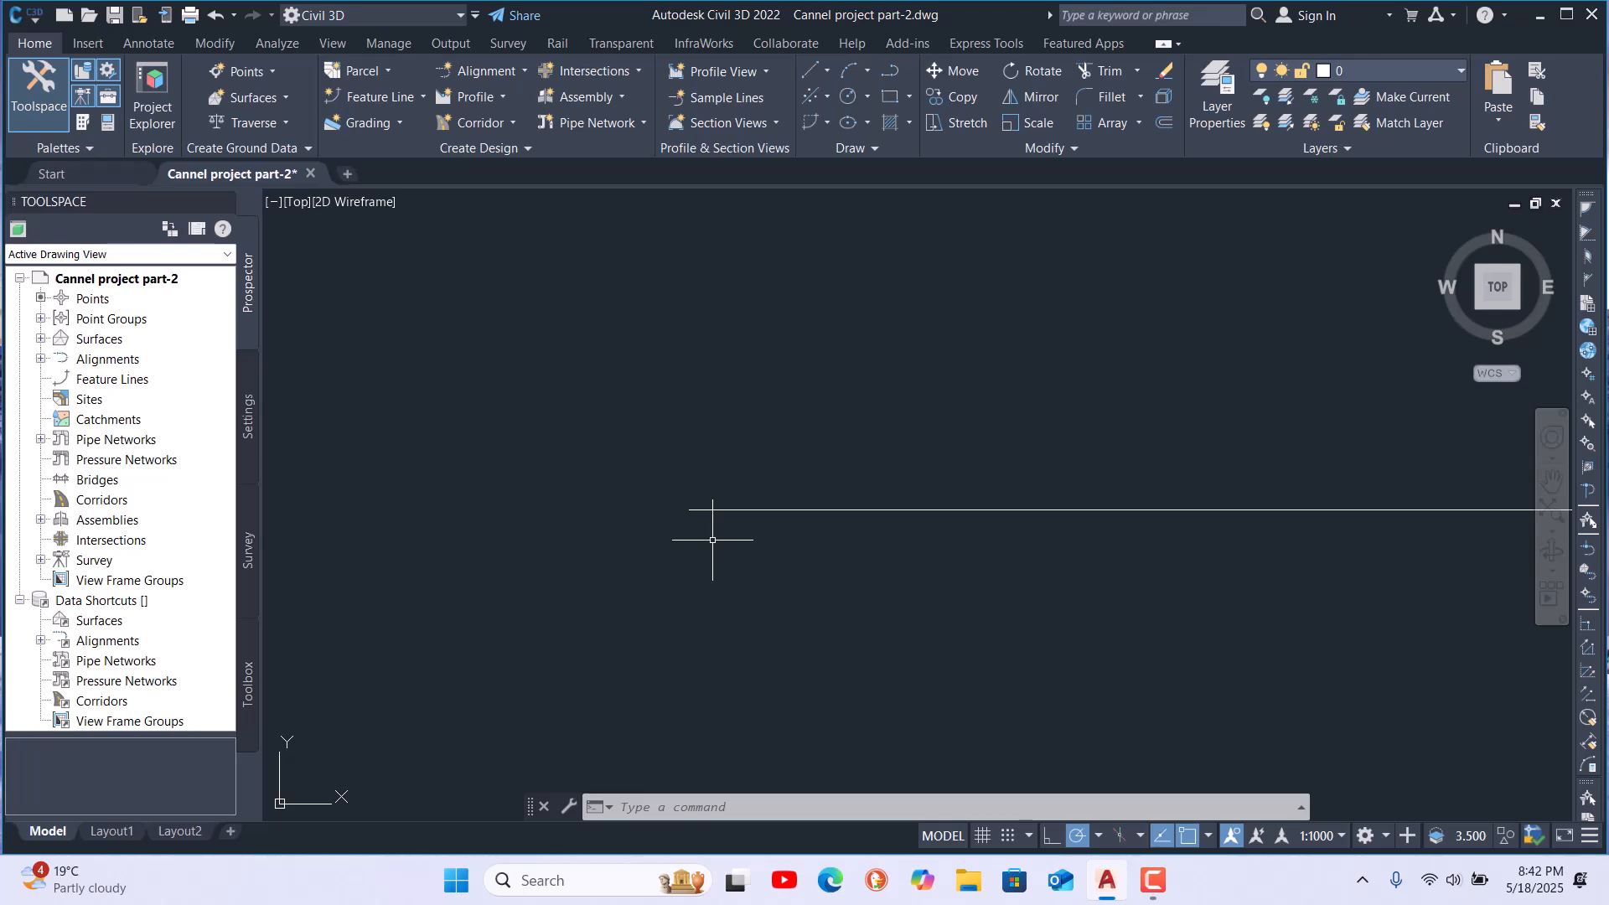
Run the LIST command on the pasted polyline to output its vertex coordinates
text(LI)
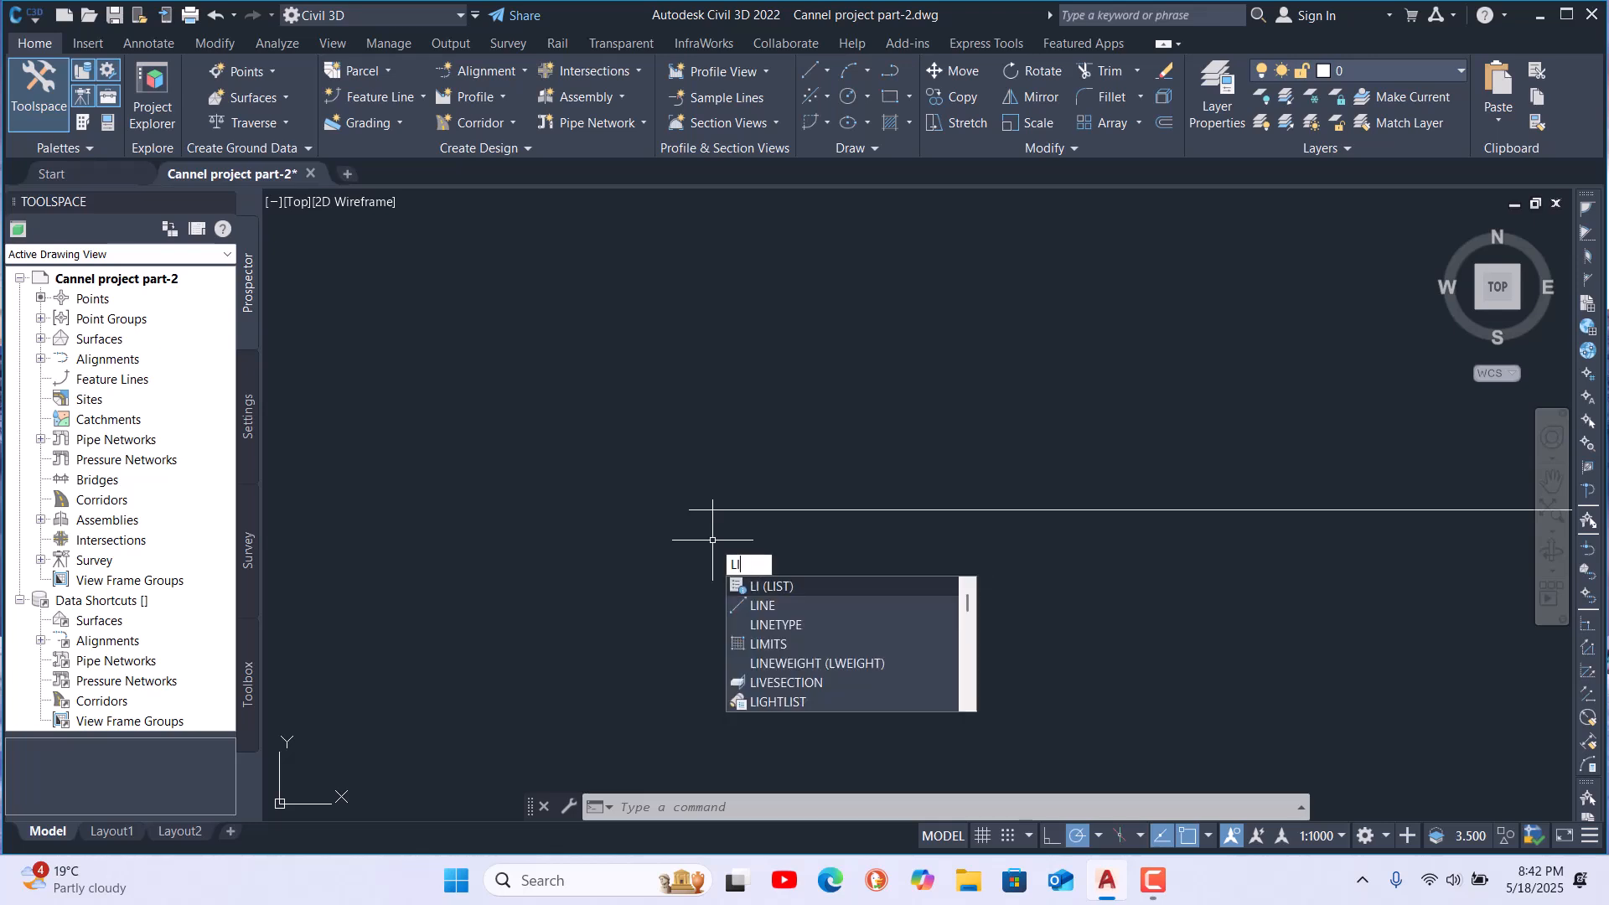
text(ST)
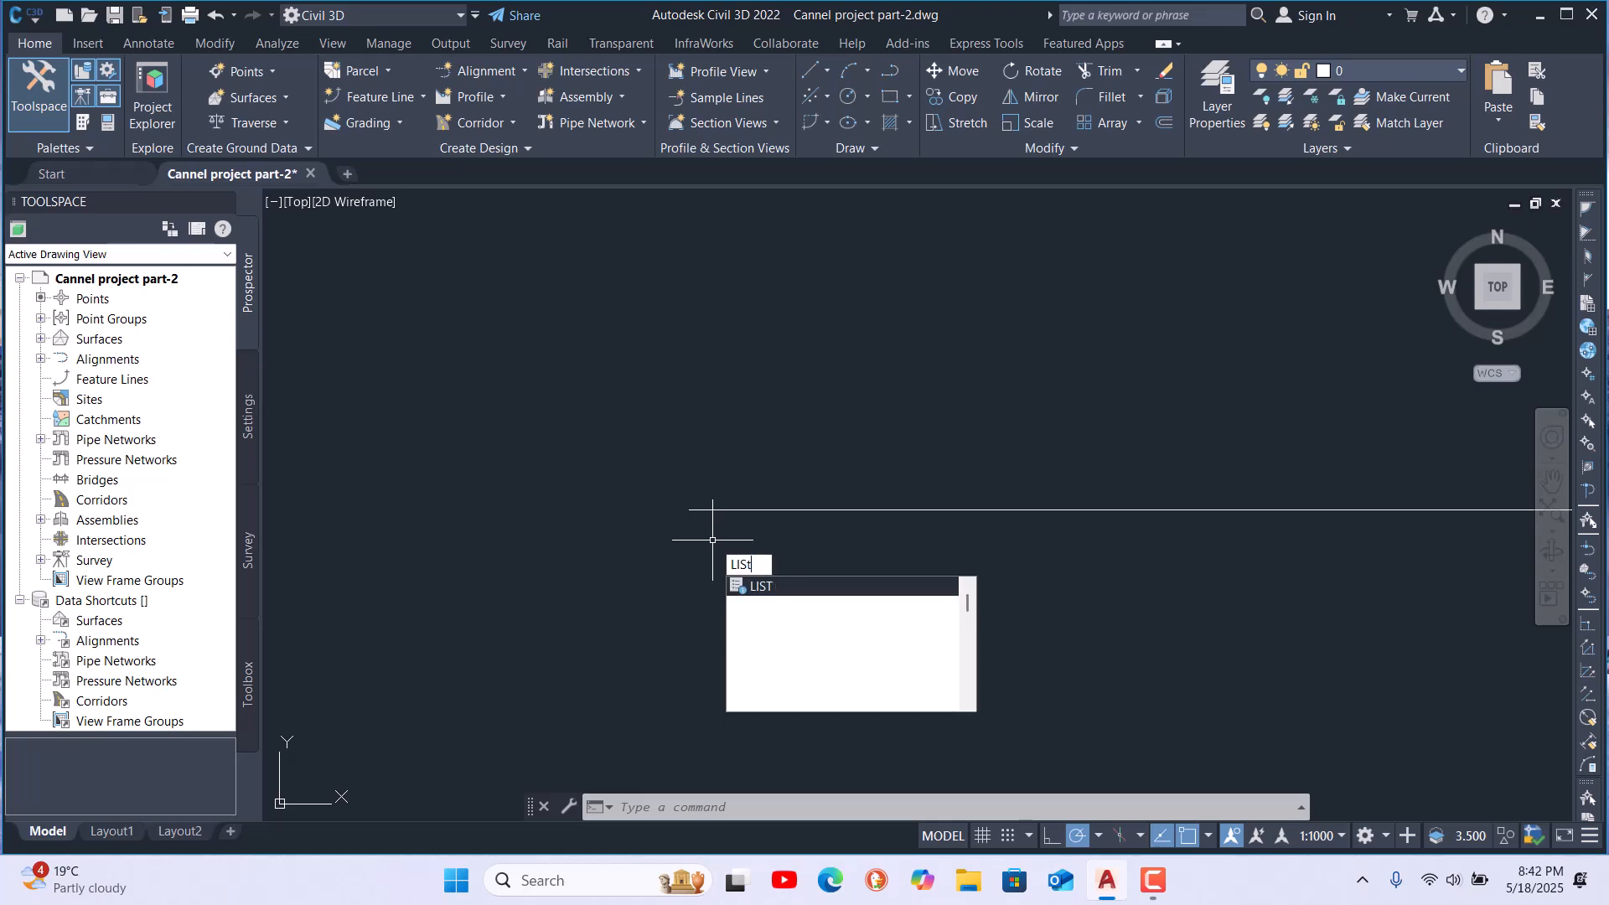
click(757, 585)
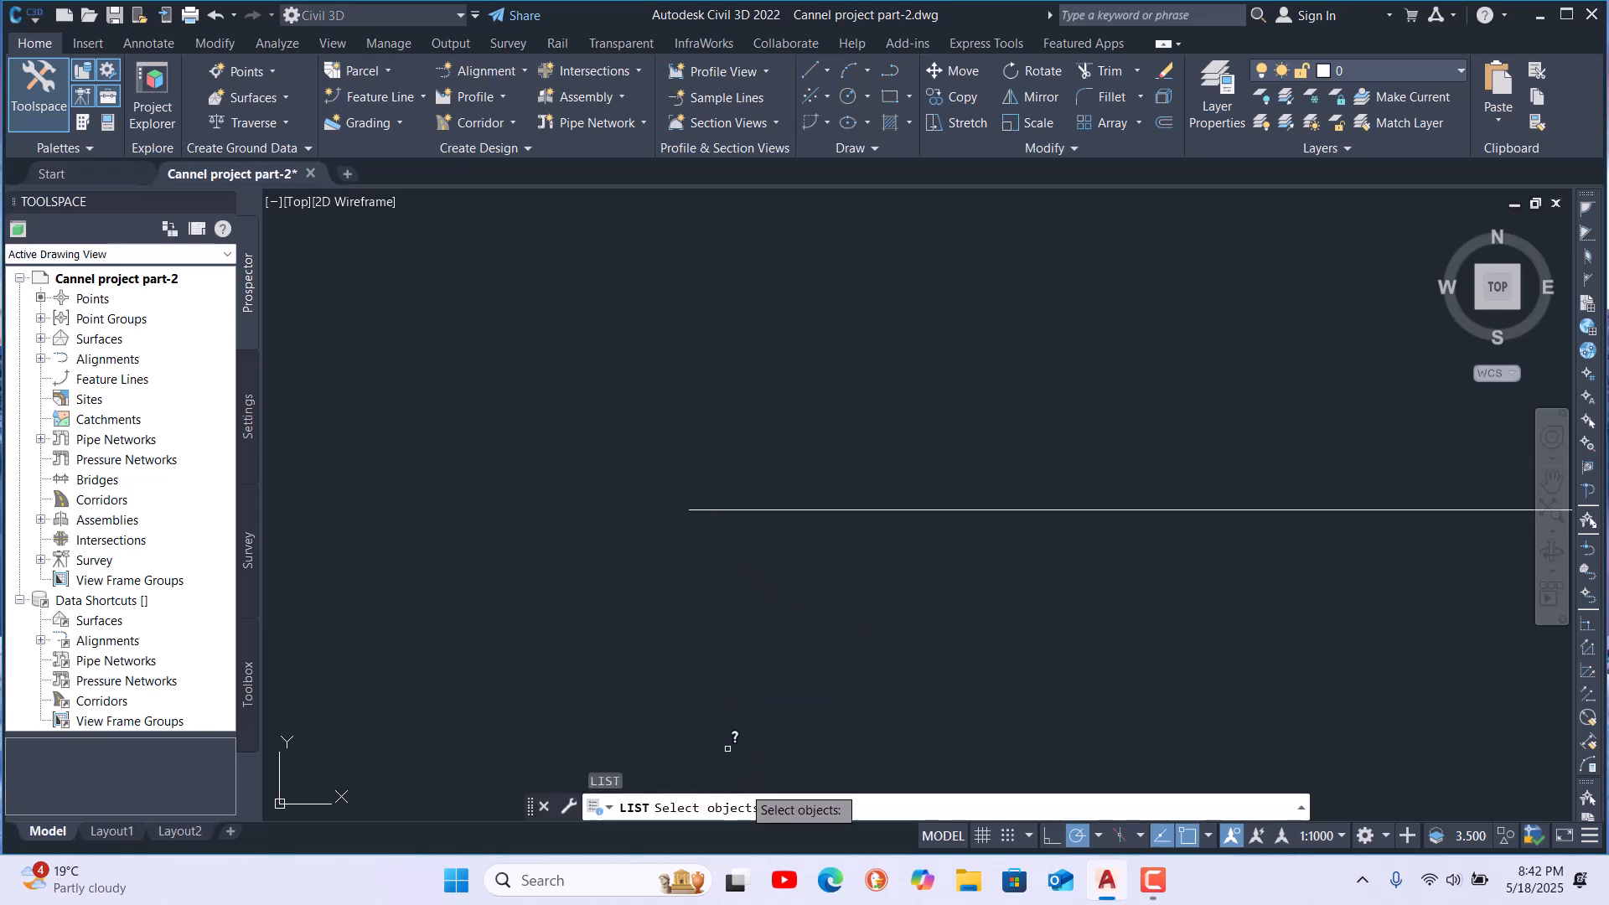
click(697, 509)
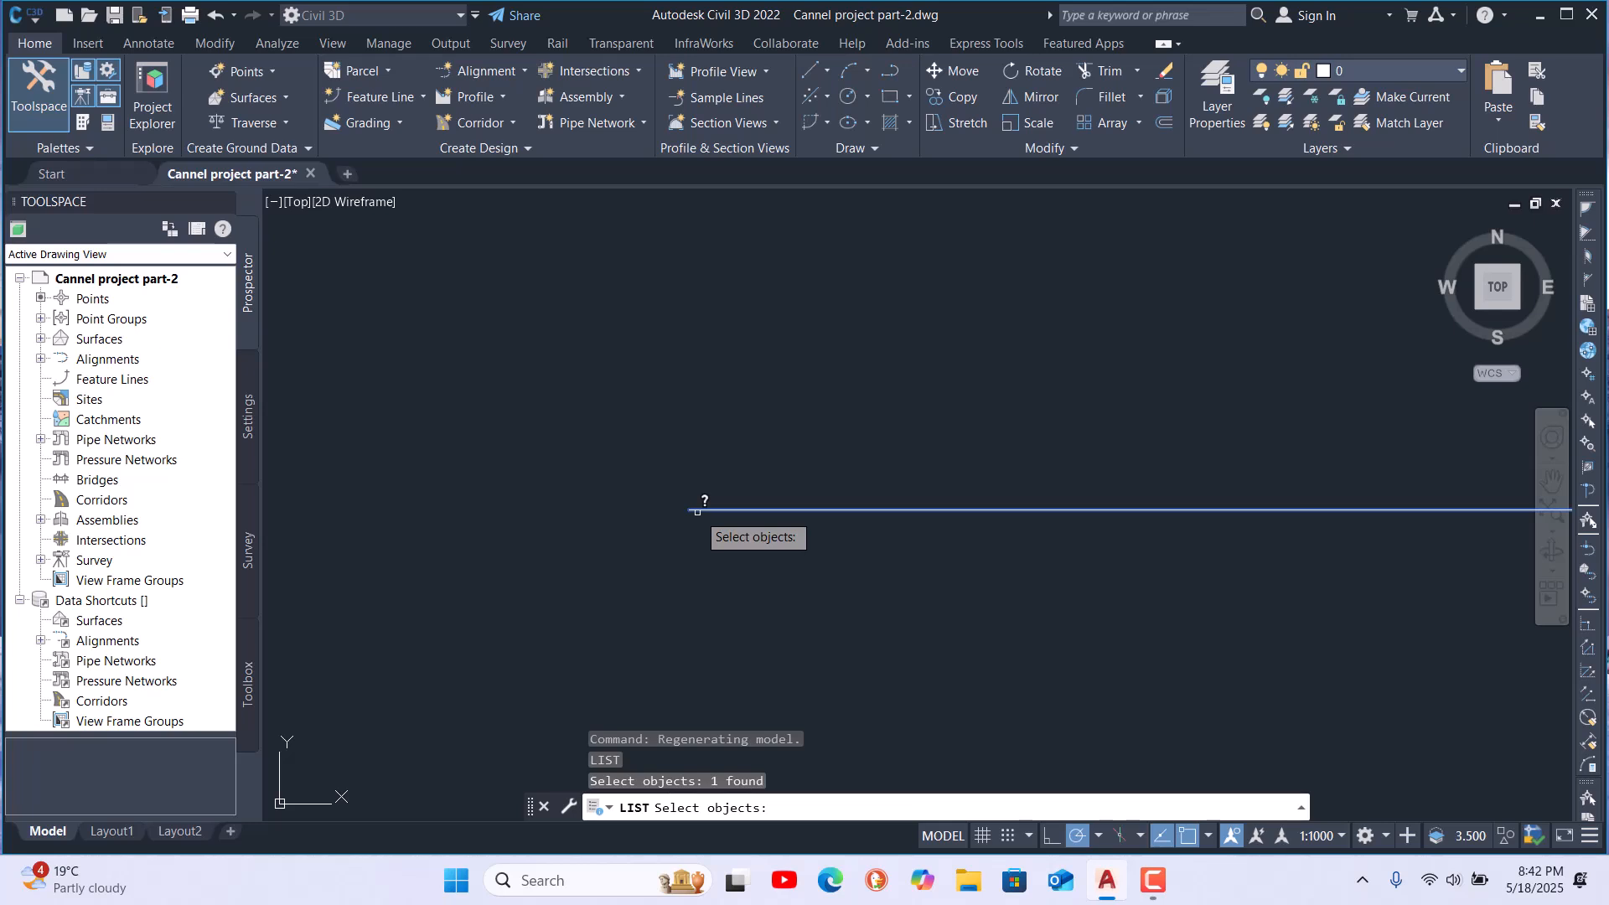
key(Return)
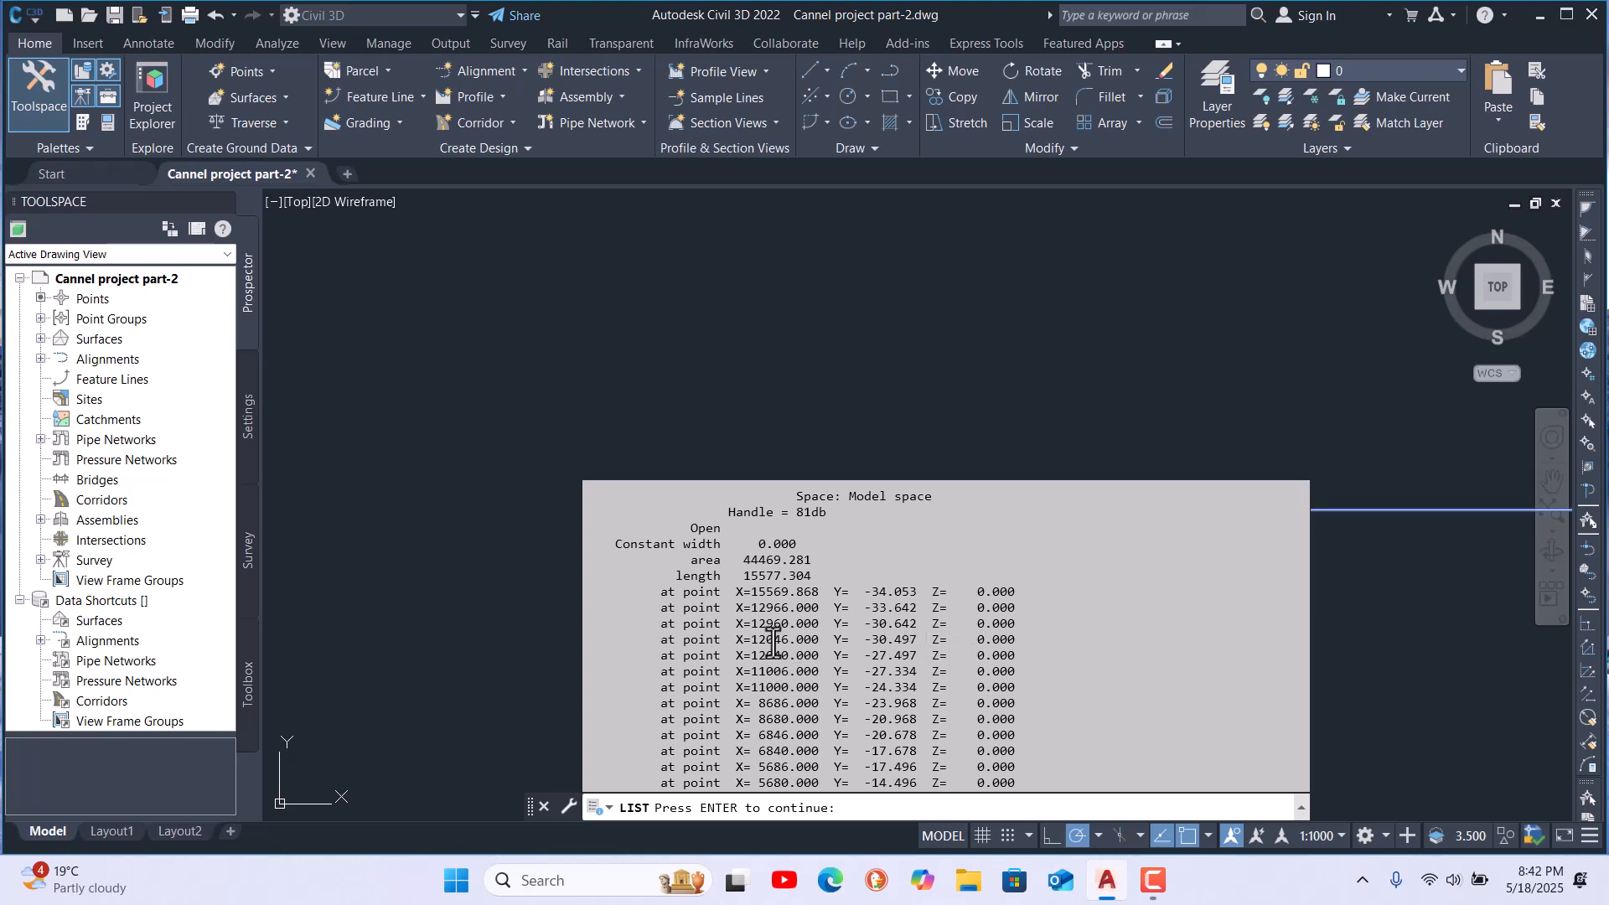
Copy all the polyline's listed vertex lines from the command history, from X=15569.868 through X=0.000
scroll(777, 647, up, 1)
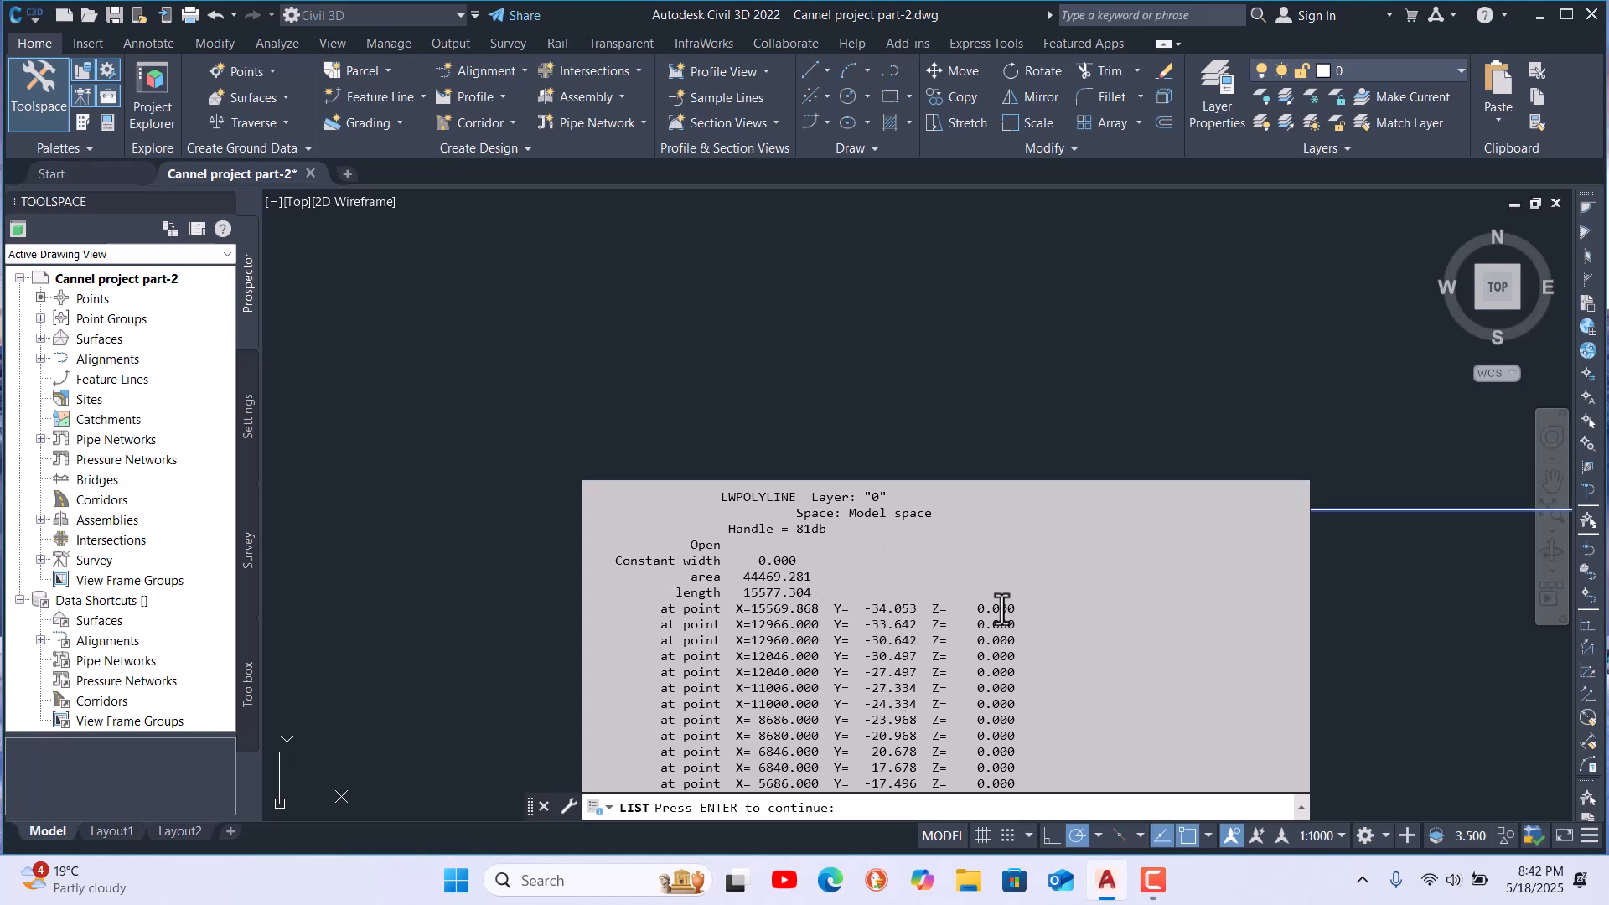
scroll(833, 596, down, 1)
scroll(831, 597, up, 2)
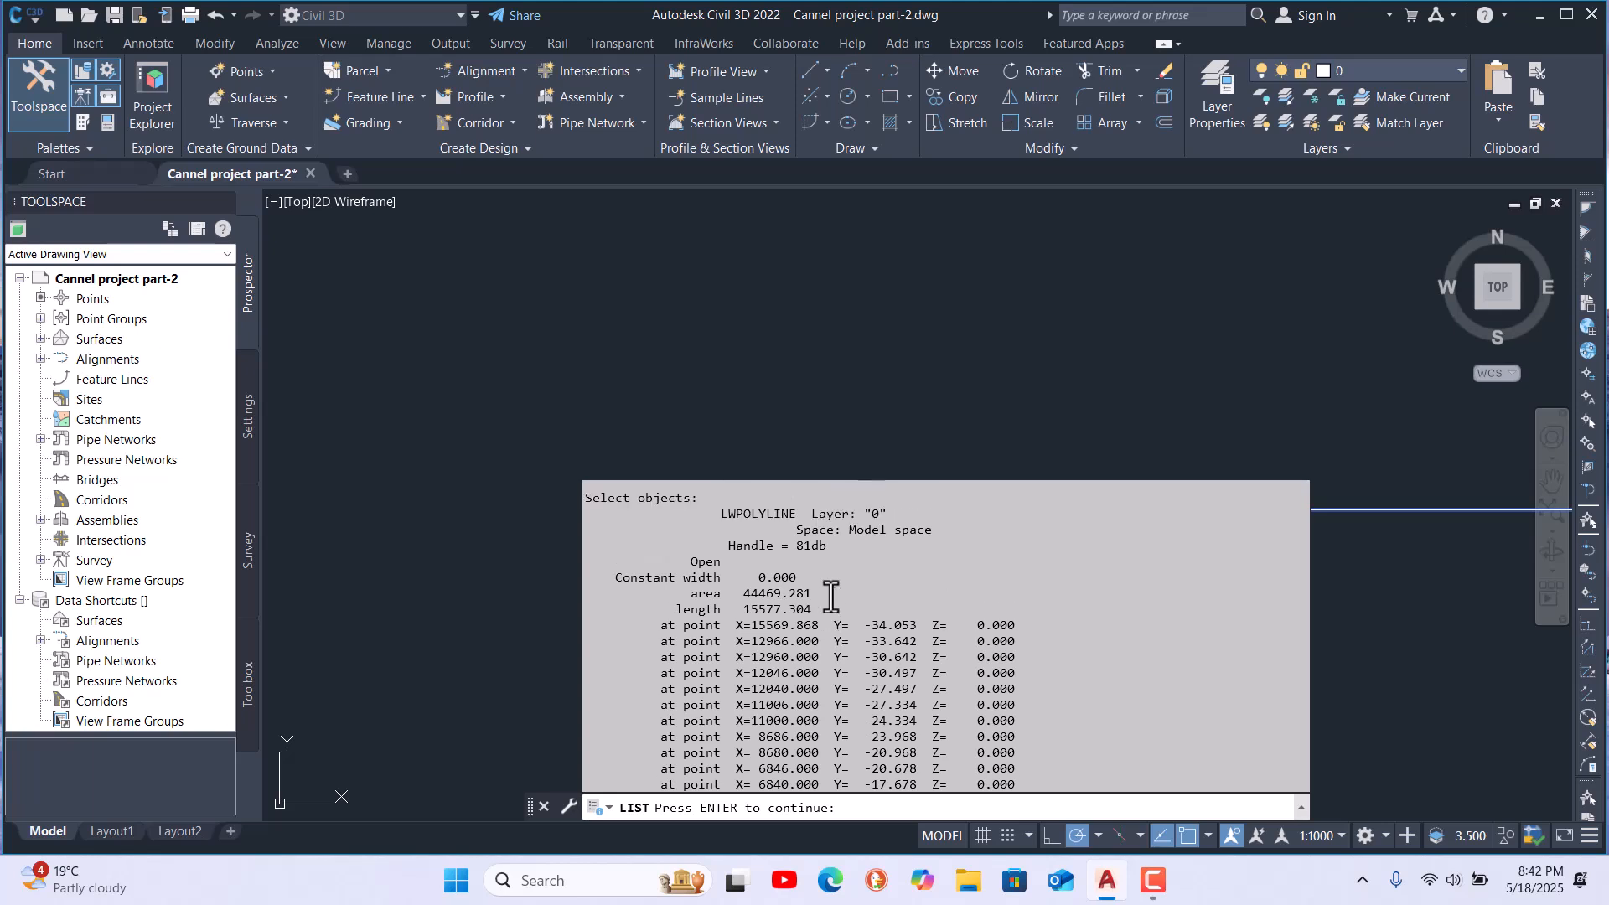
scroll(830, 597, down, 1)
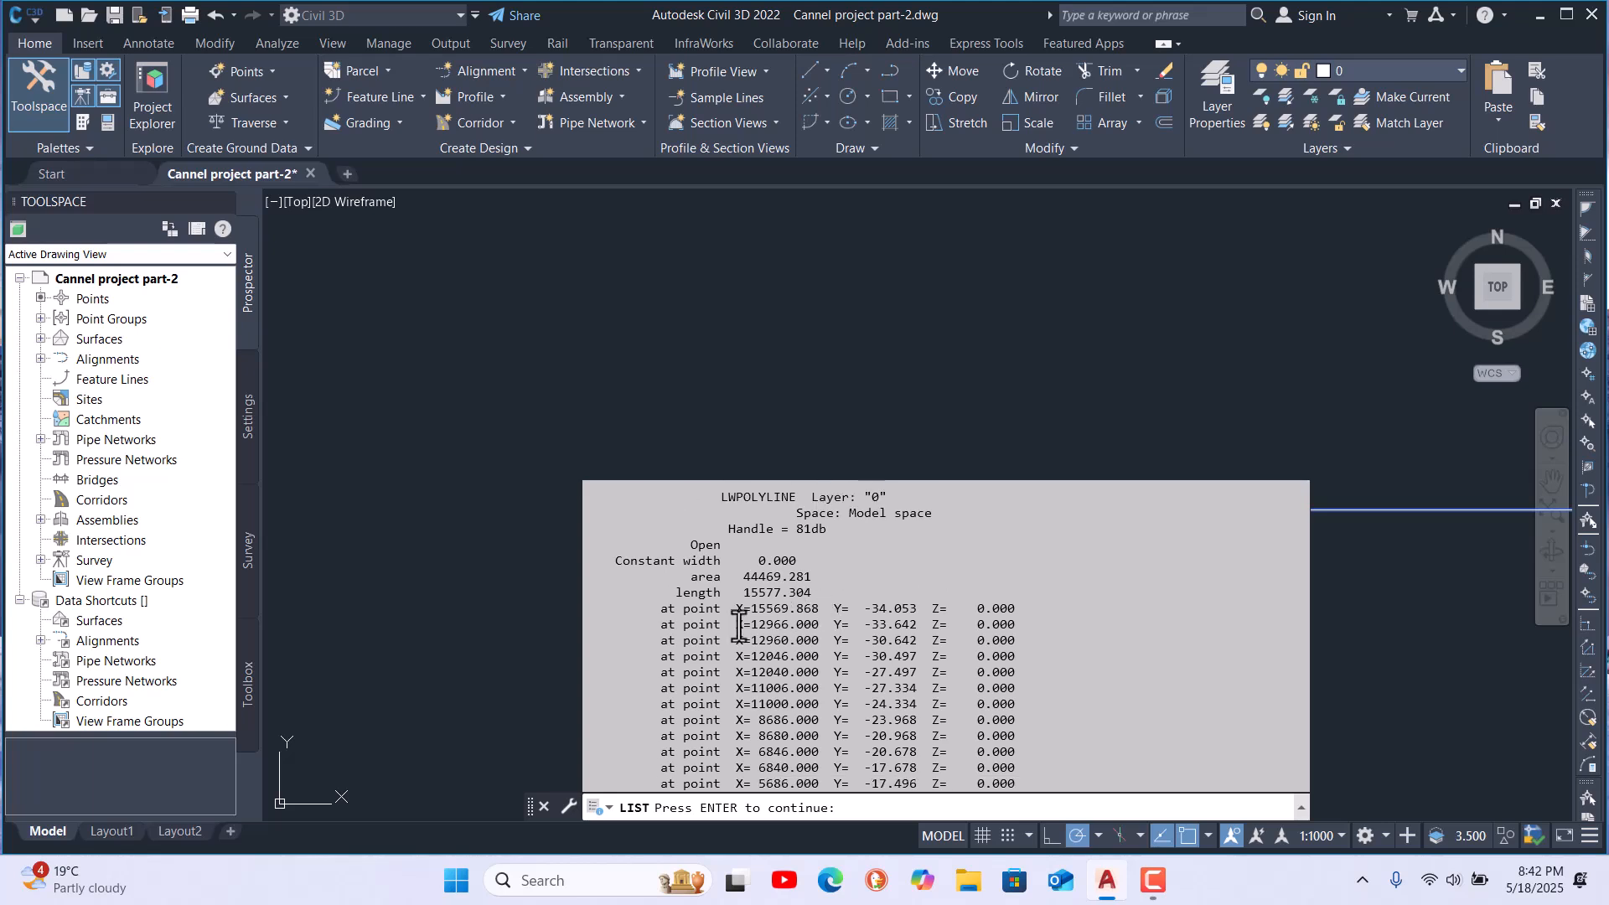
scroll(692, 619, up, 1)
scroll(688, 617, up, 1)
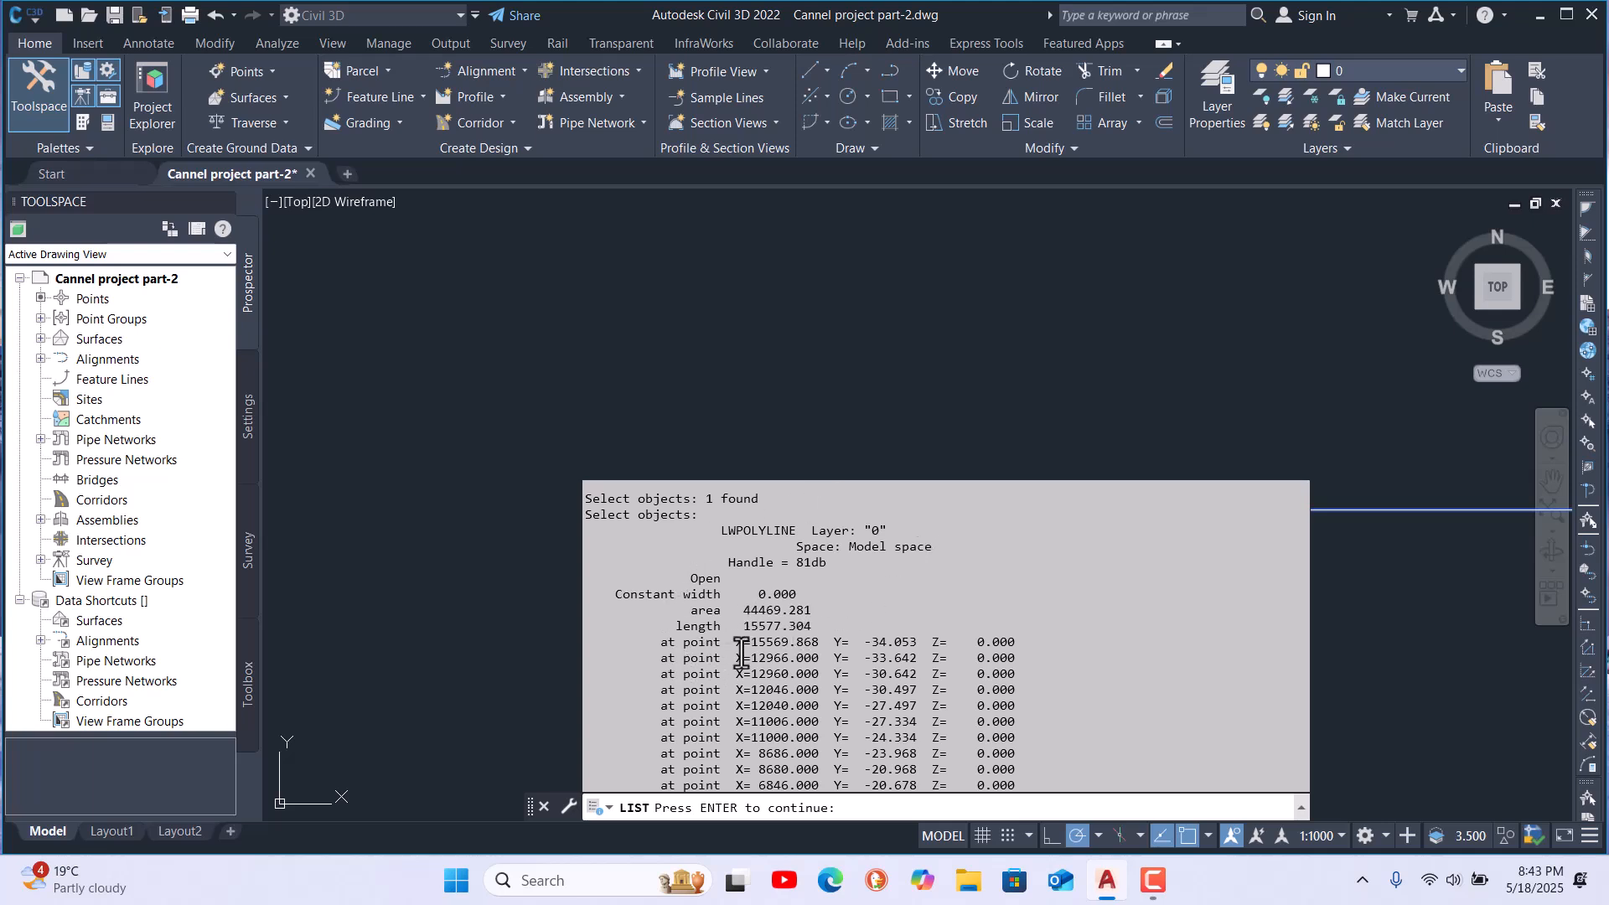
click(659, 646)
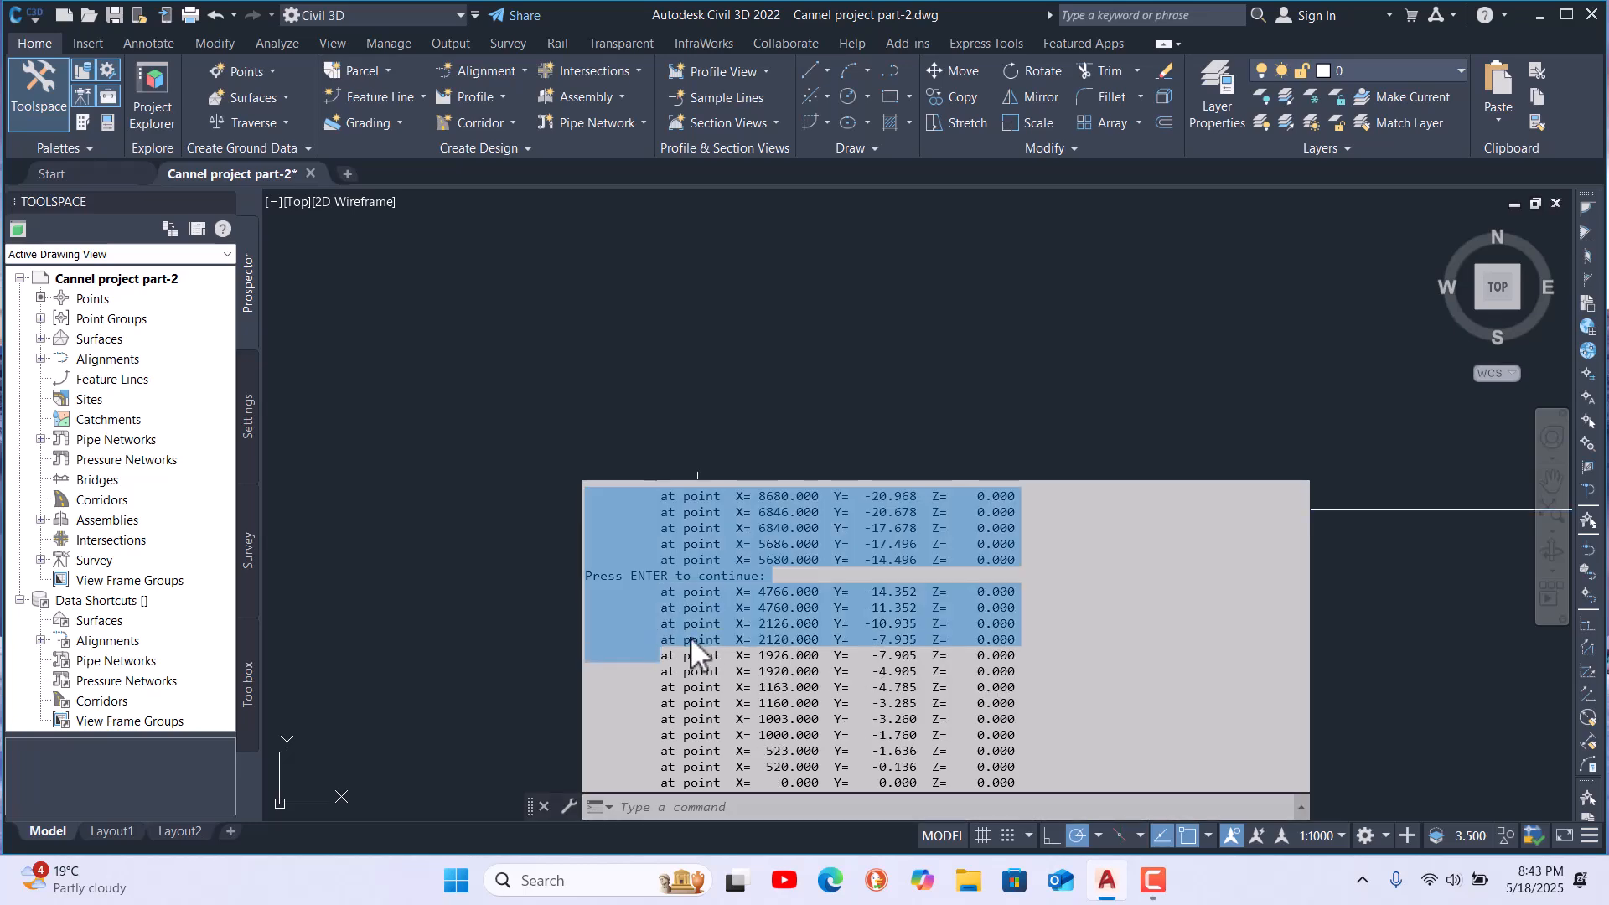
click(673, 640)
scroll(660, 603, up, 5)
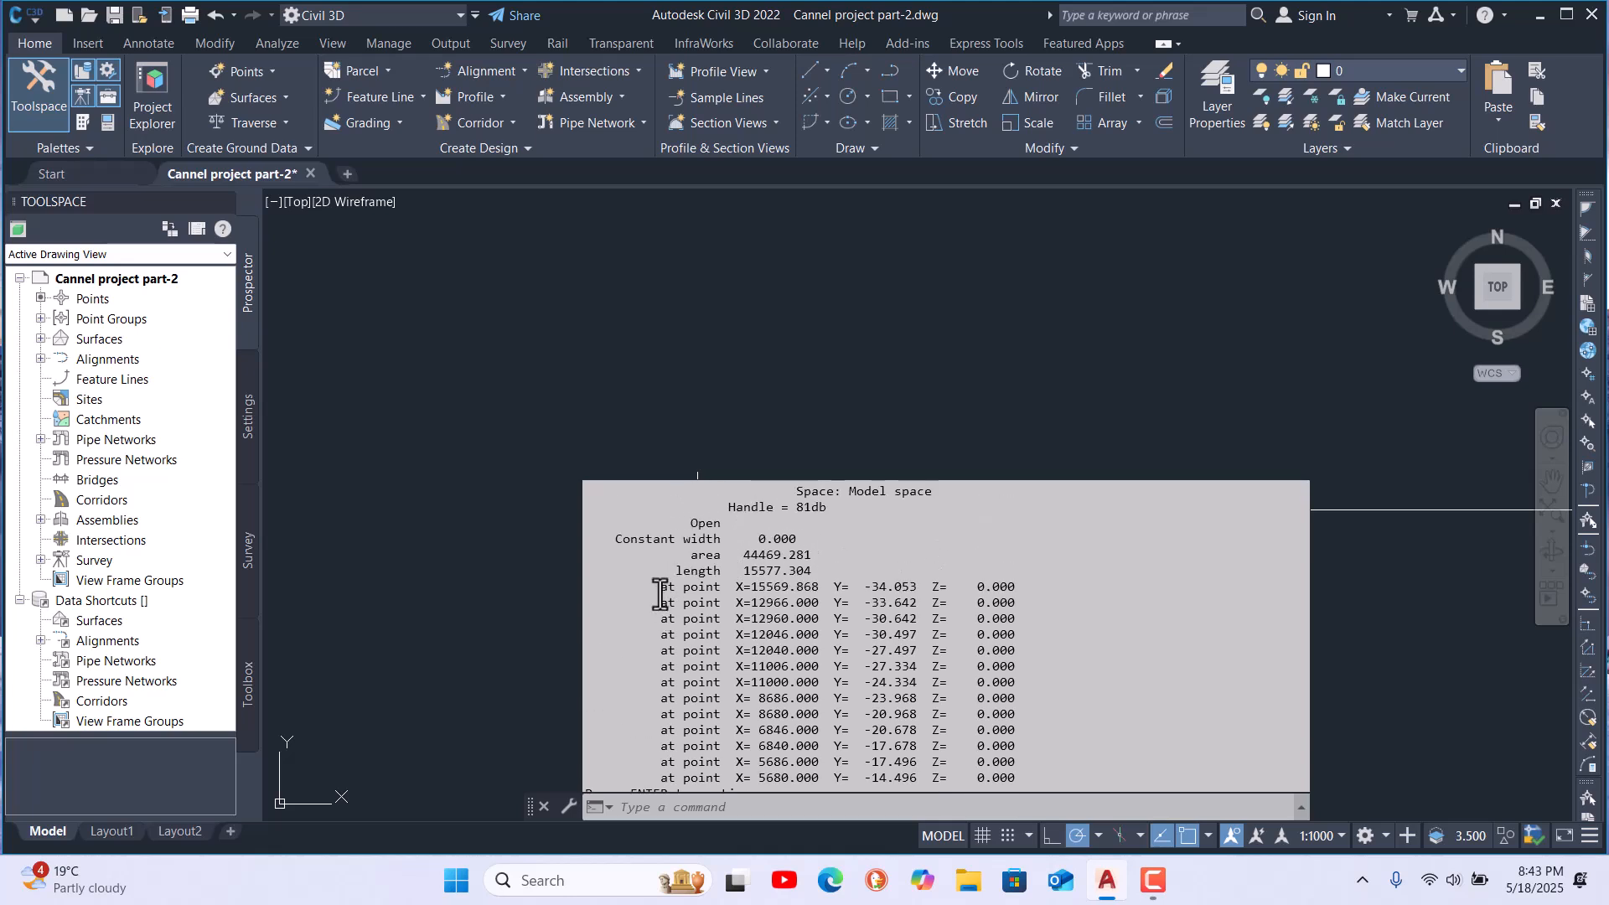
drag(663, 591, 916, 813)
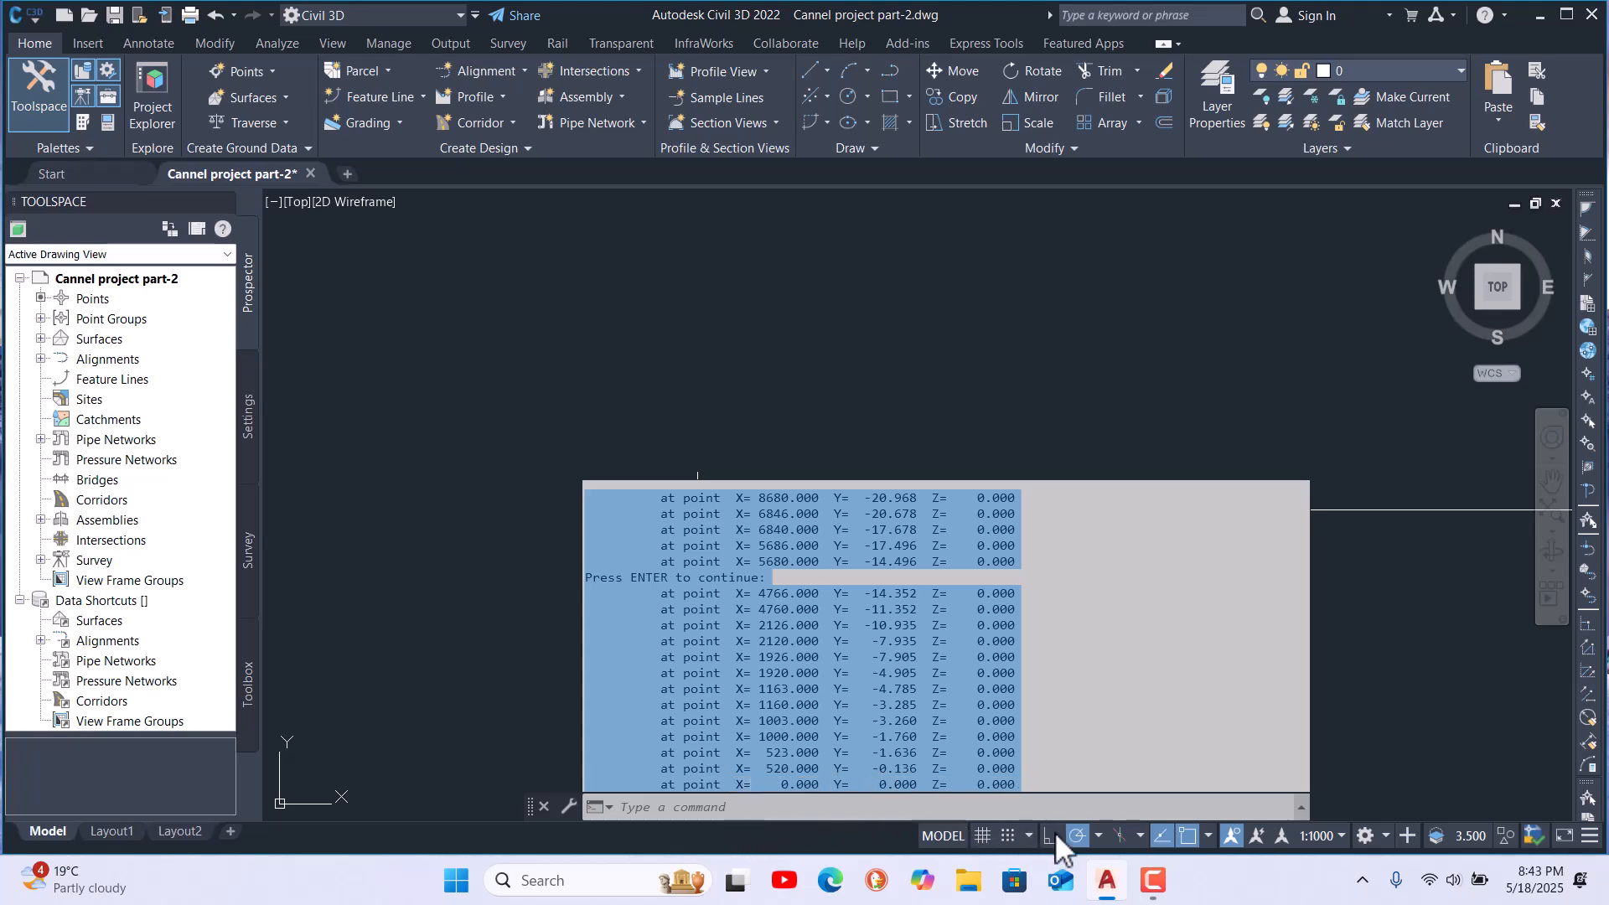
right_click(812, 691)
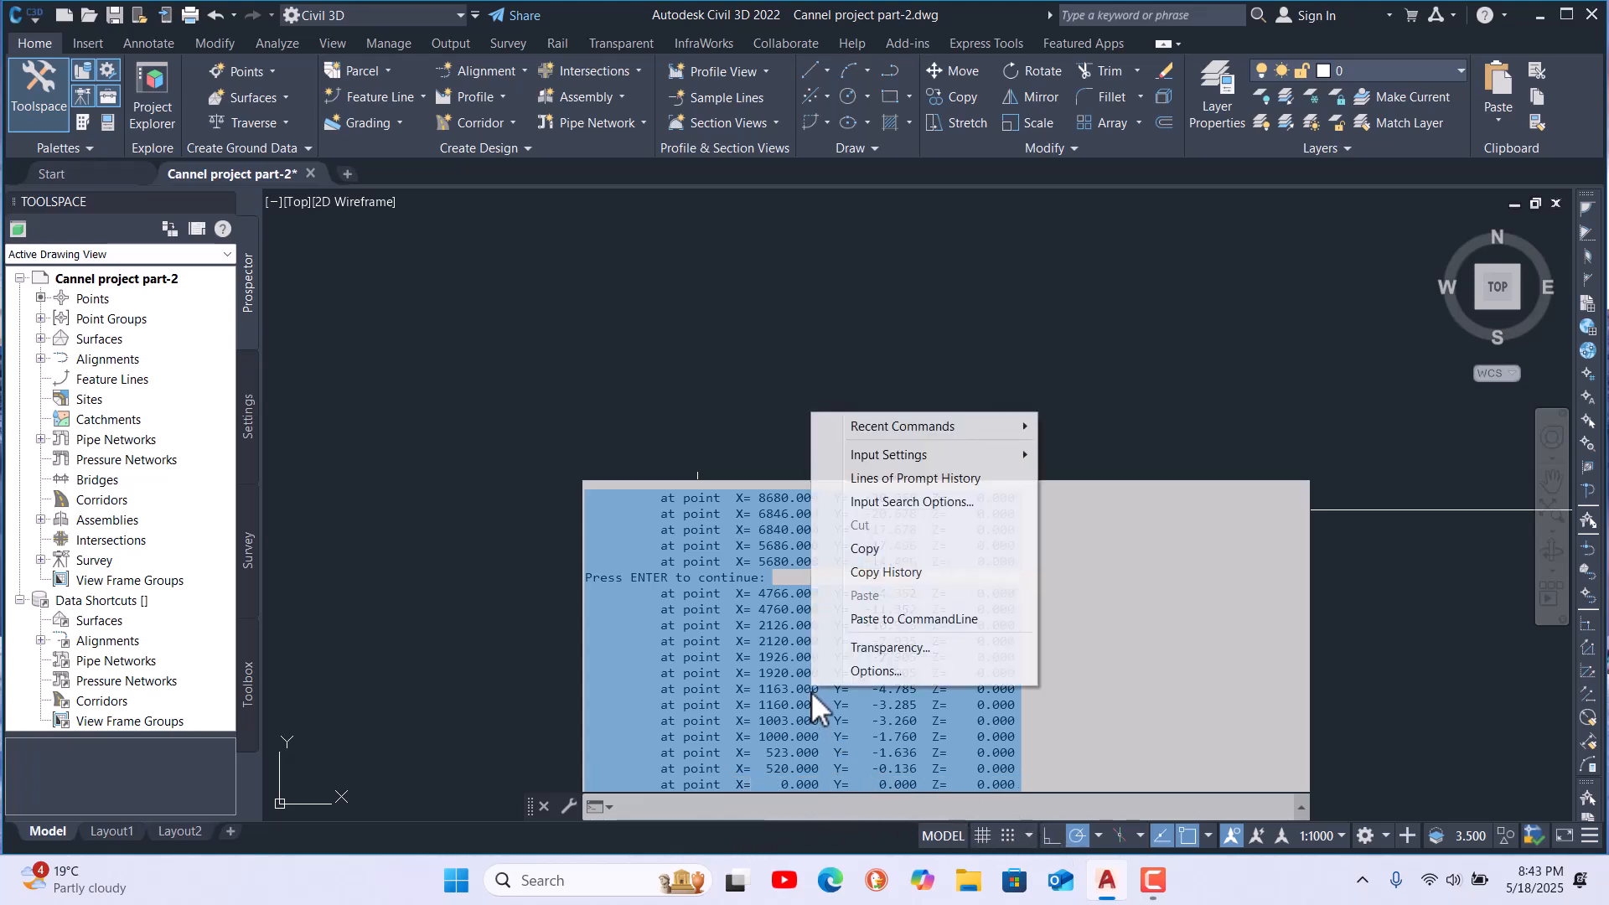
click(878, 550)
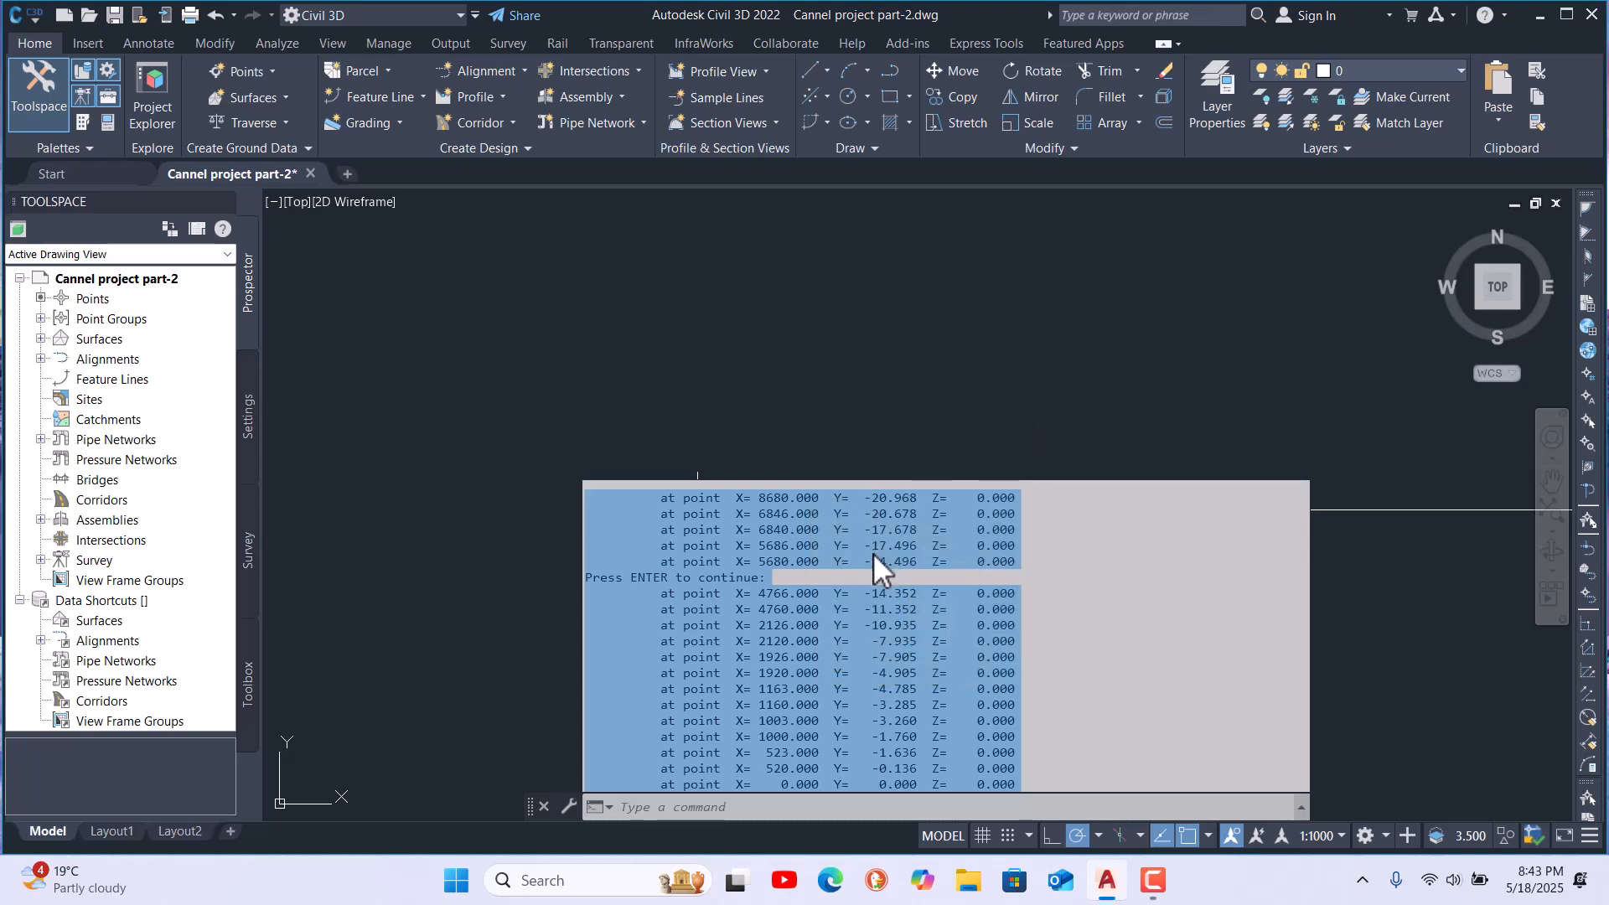
Switch to Excel 2016, create a blank workbook and paste the copied vertex list starting in cell A1
click(599, 882)
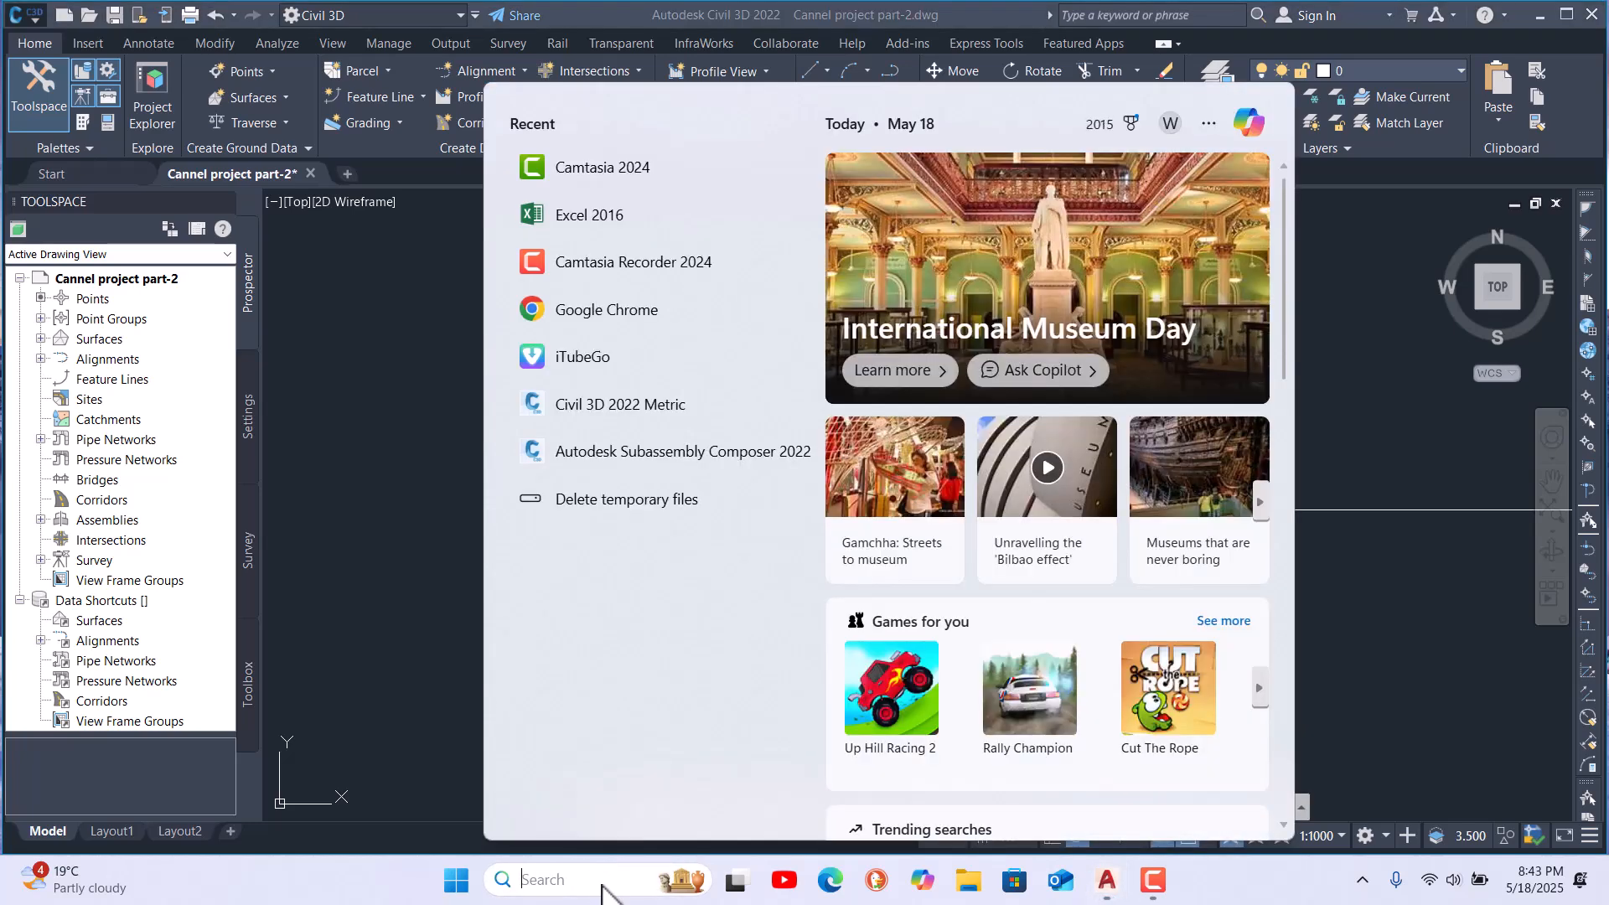
text(ex)
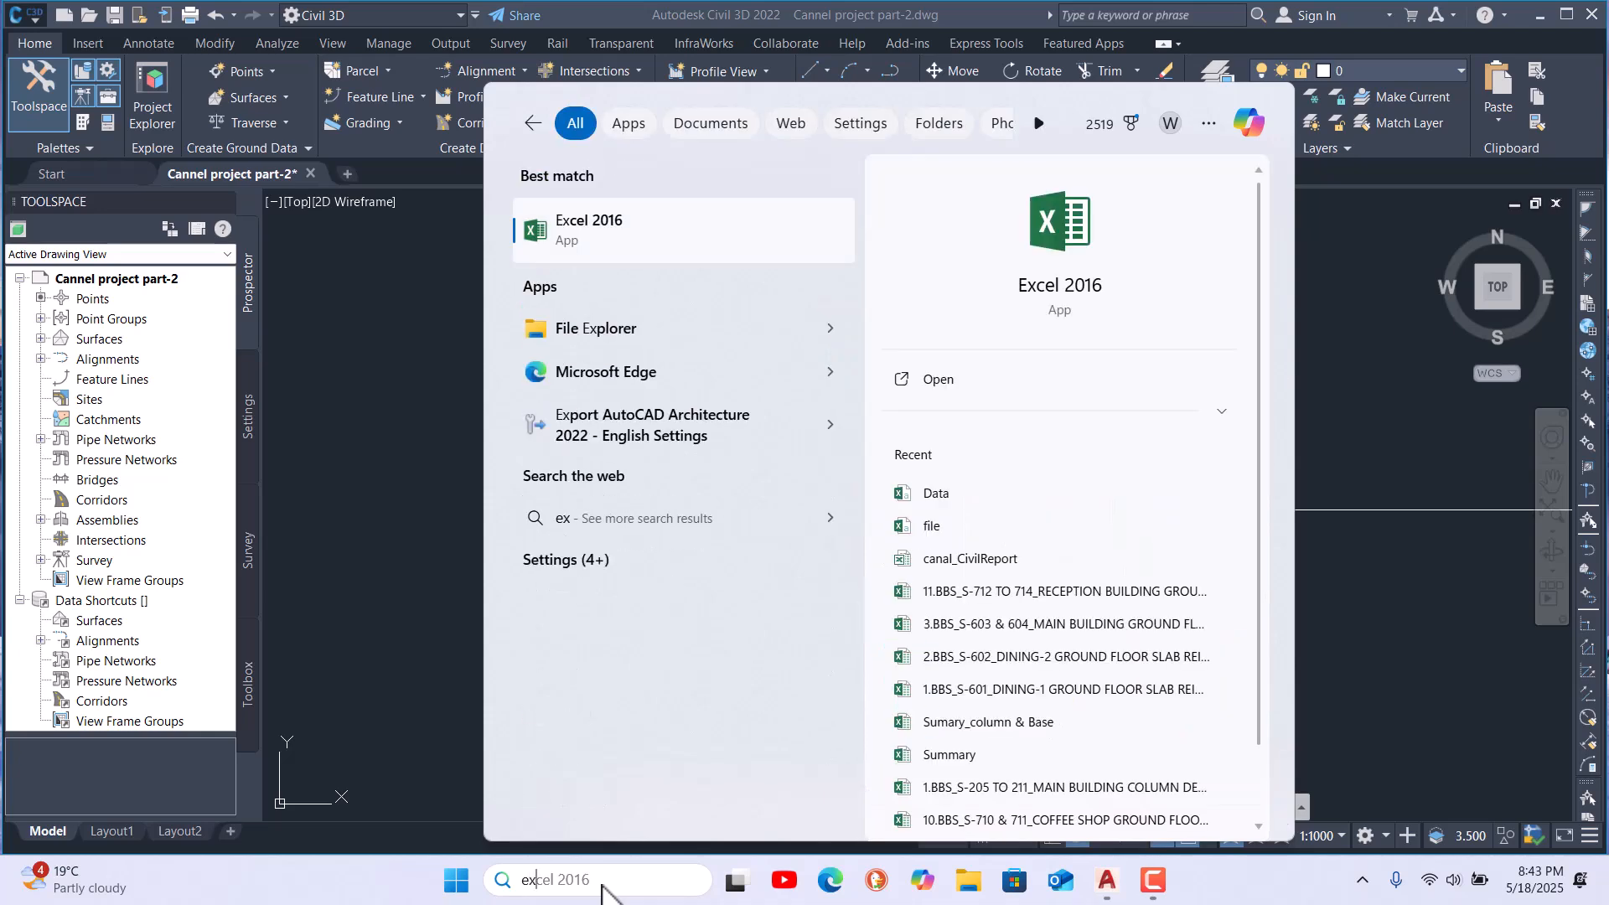
text(cel)
click(1049, 233)
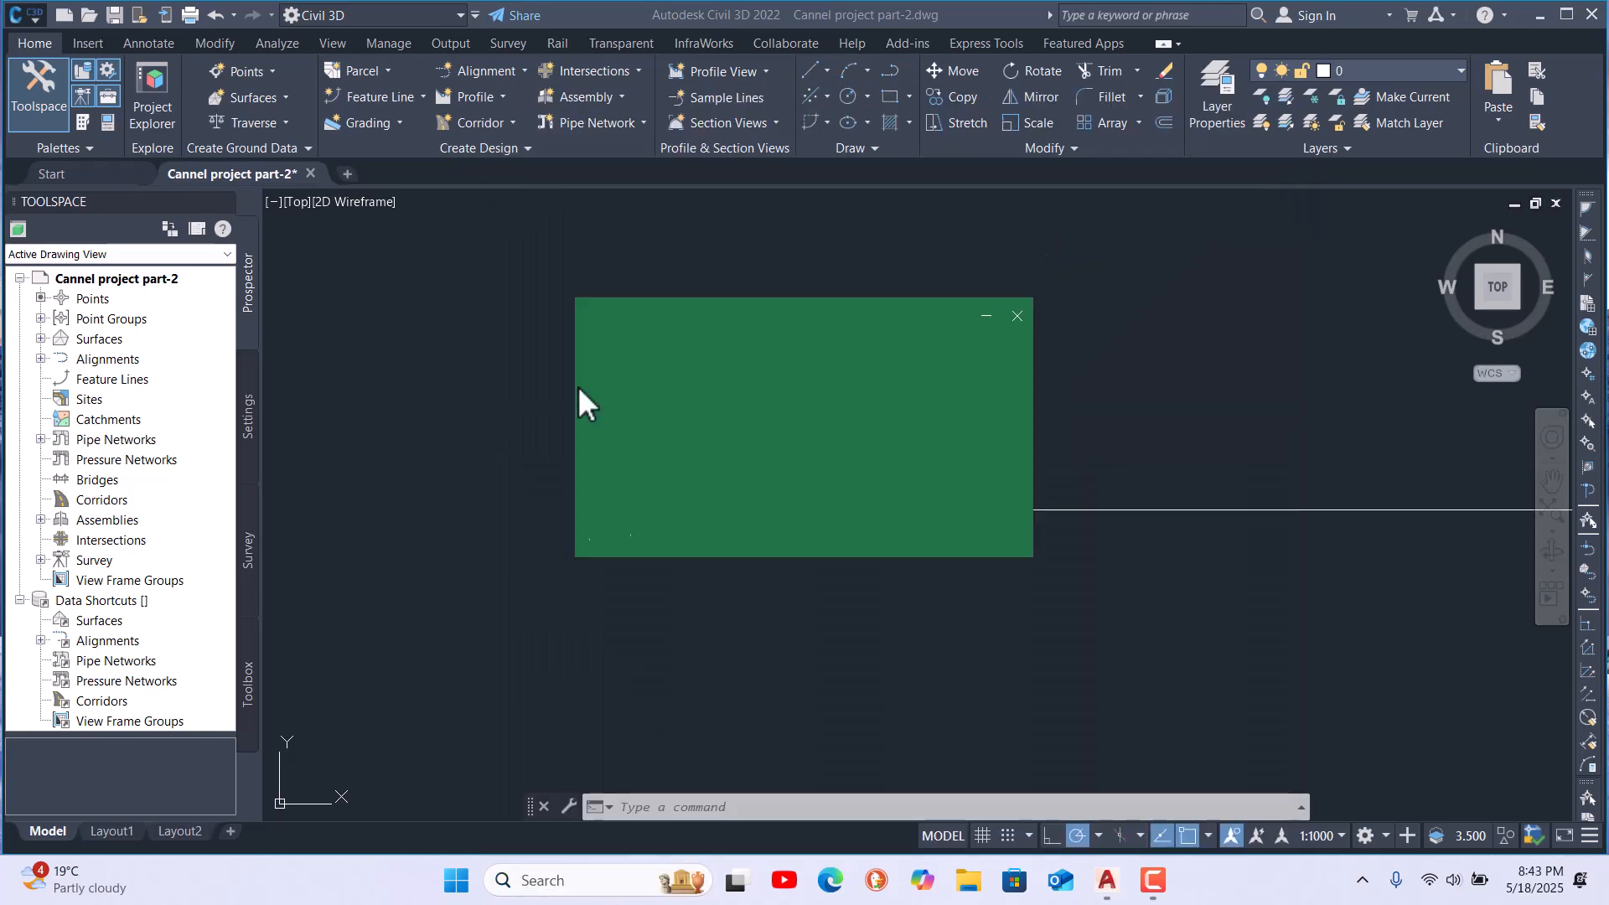
click(629, 277)
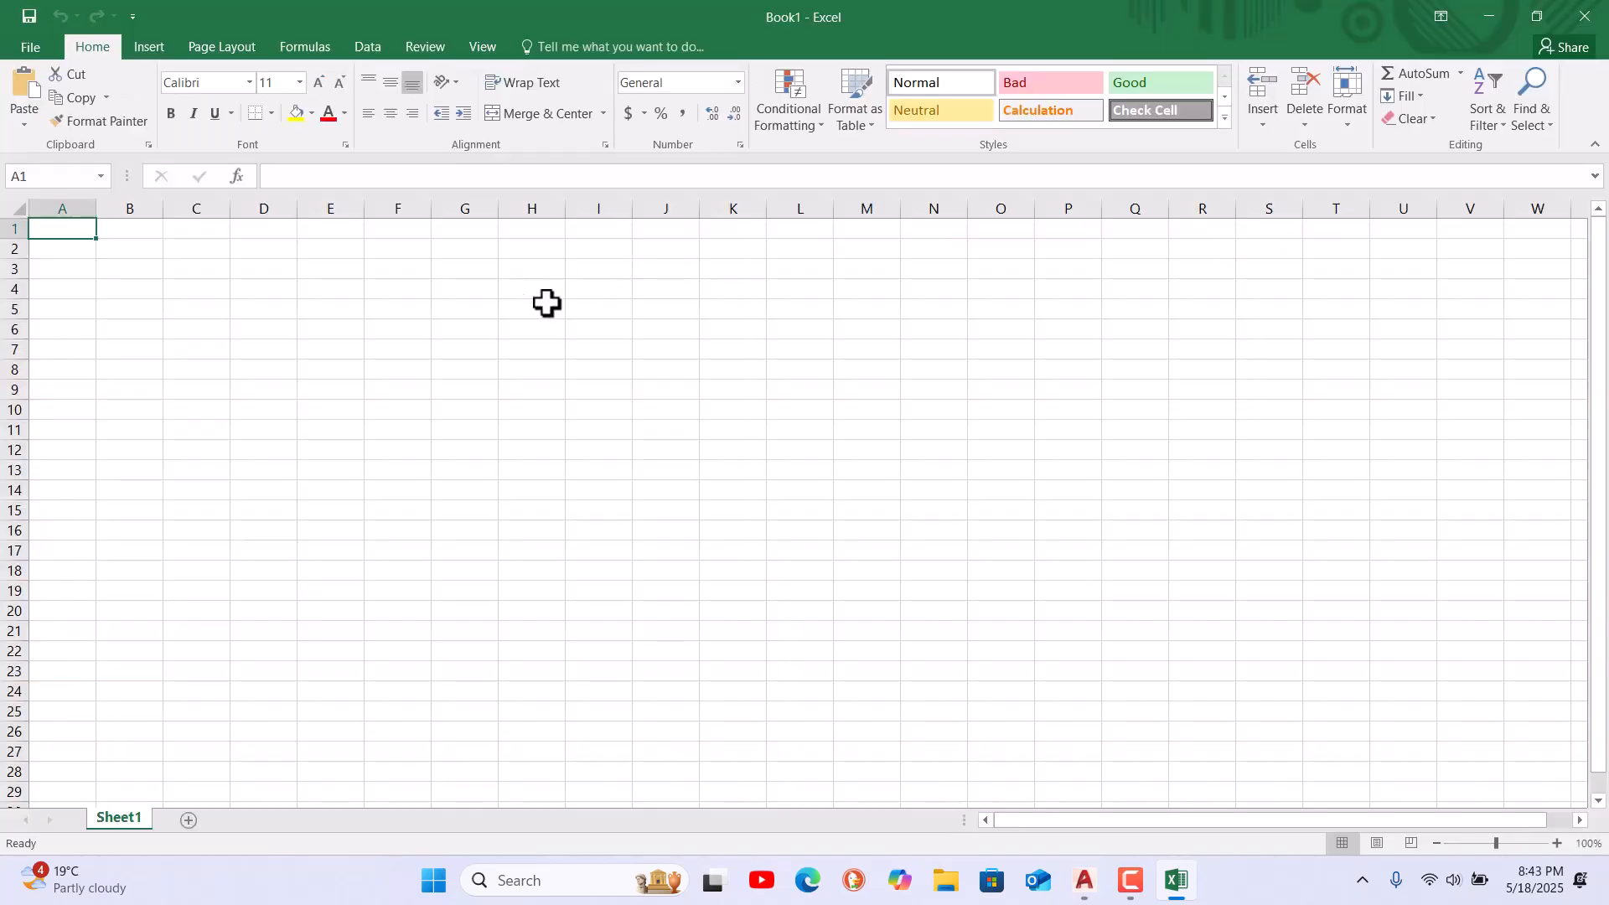
right_click(72, 230)
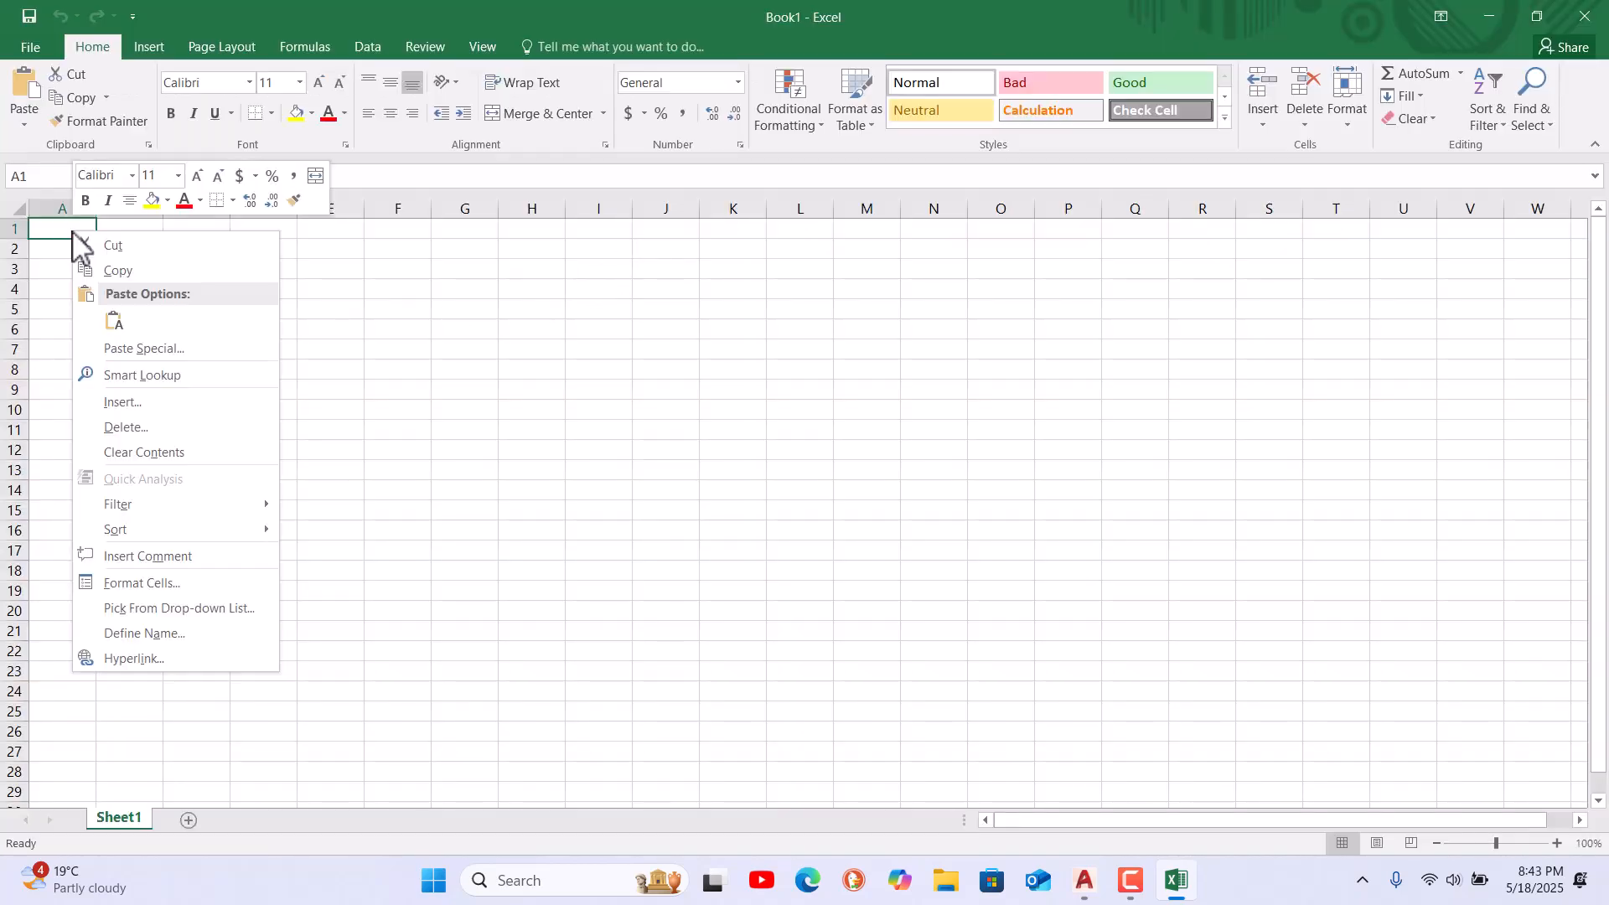
click(115, 321)
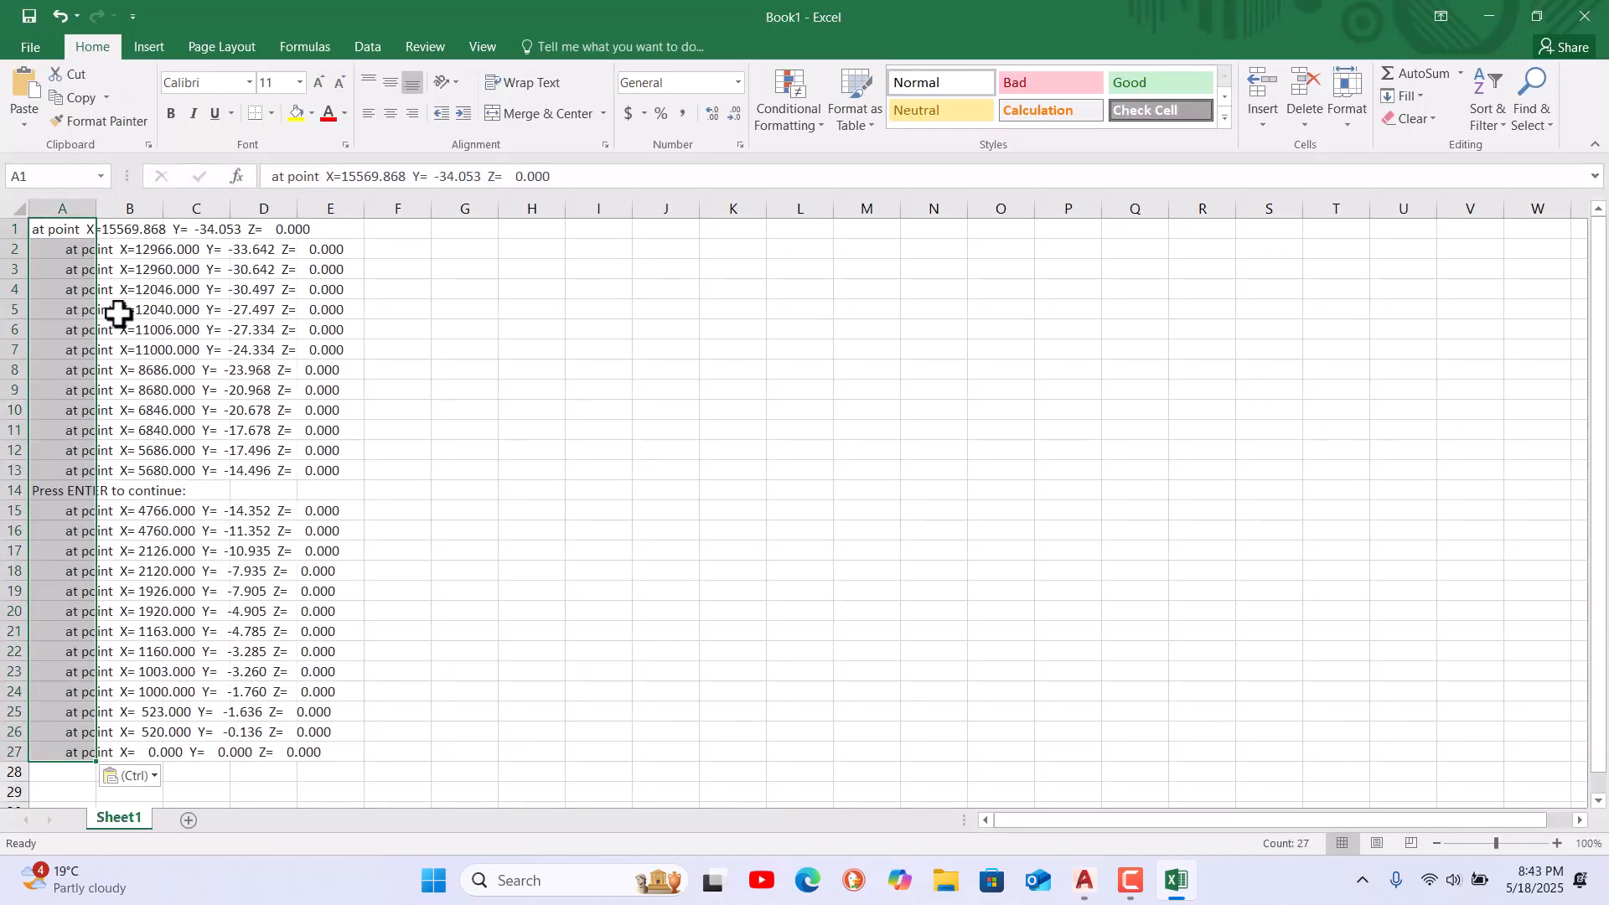
Widen column A so the full text of the pasted vertex lines fits inside it
click(607, 508)
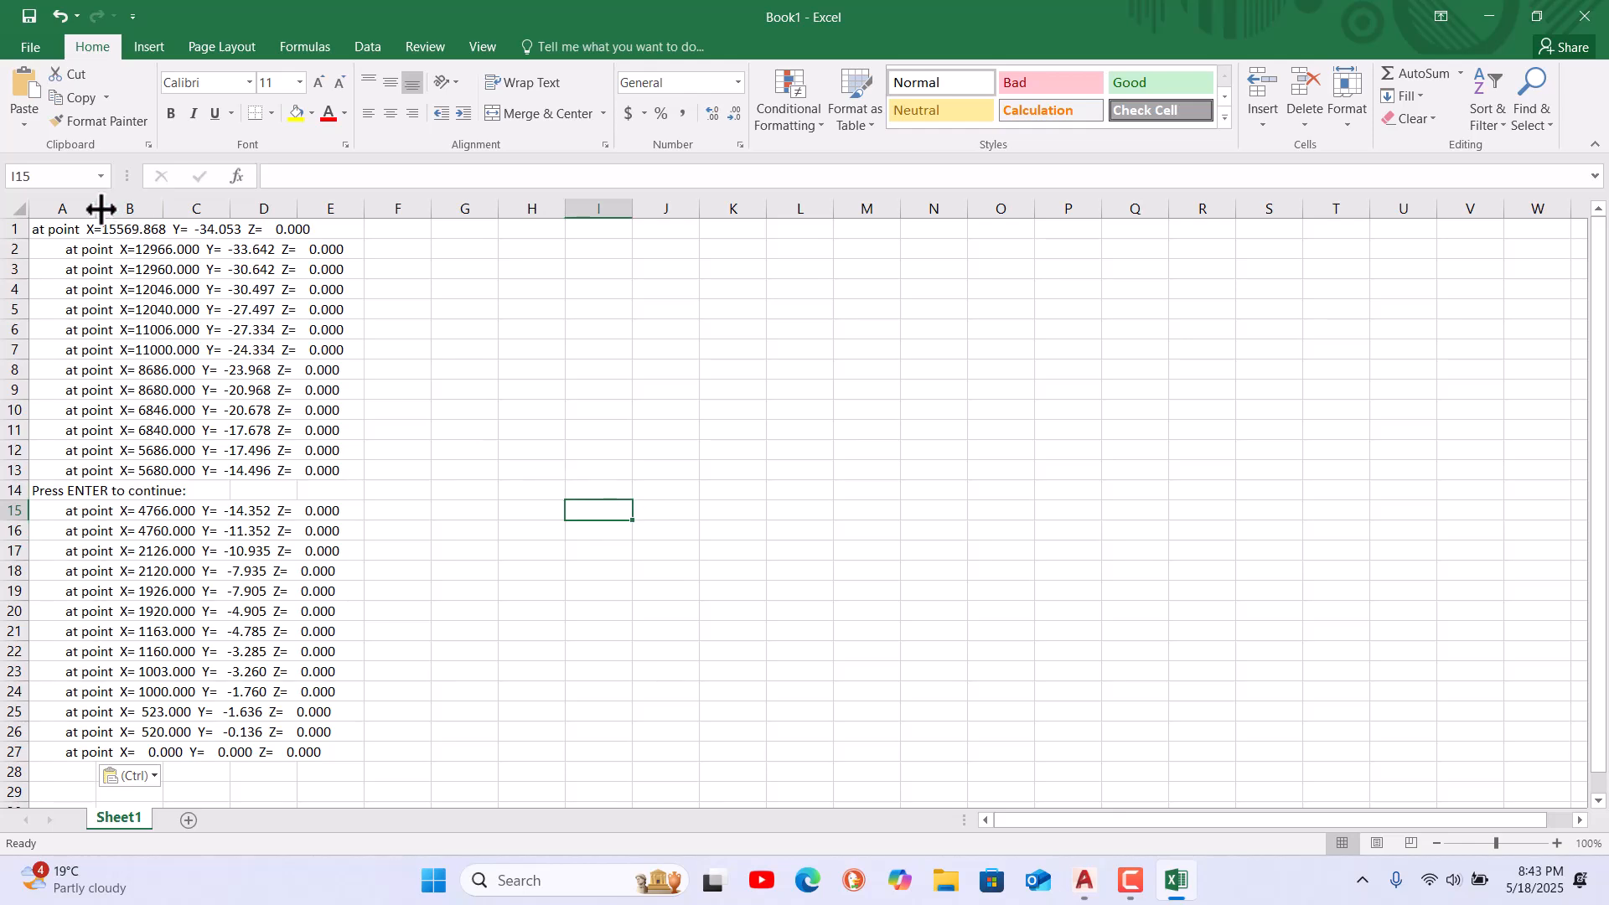
drag(99, 207, 379, 237)
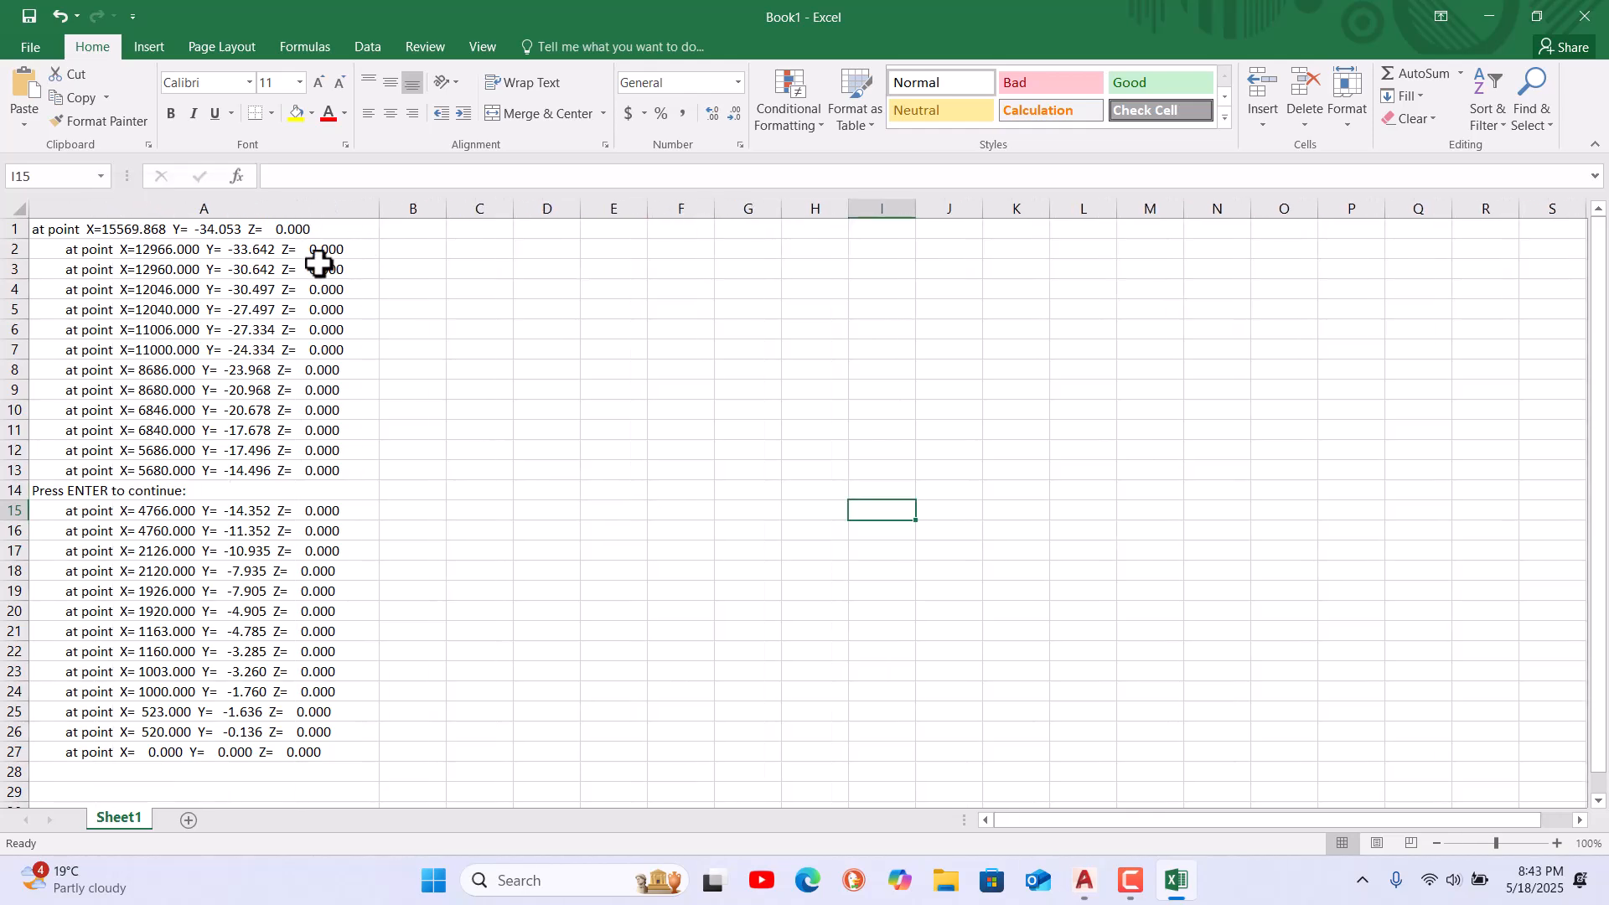
click(149, 208)
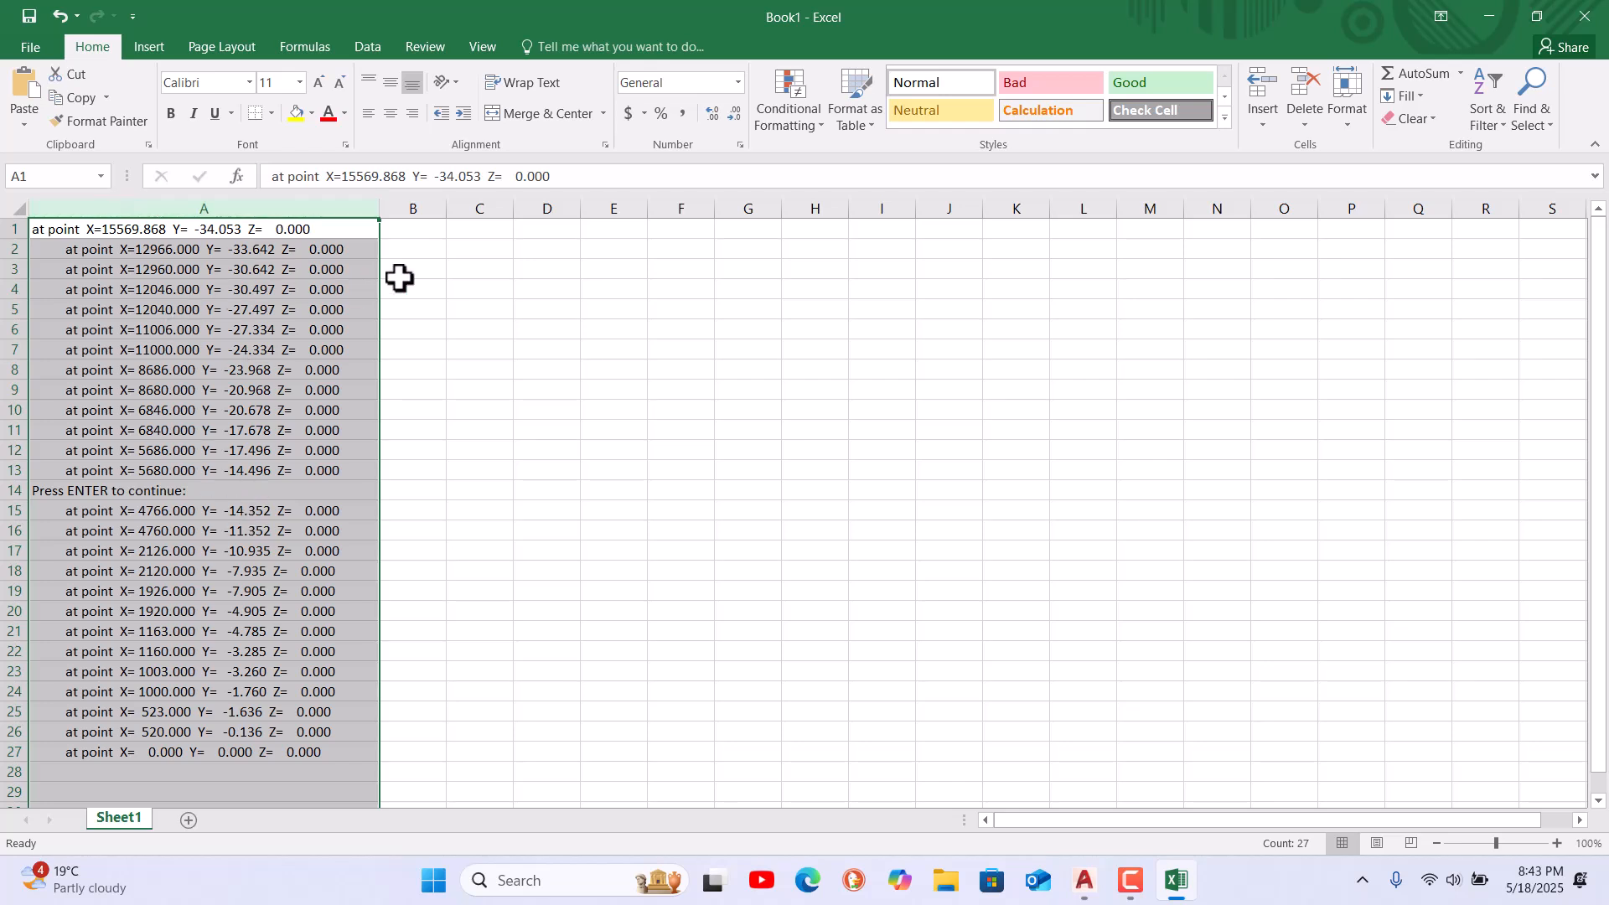
click(491, 329)
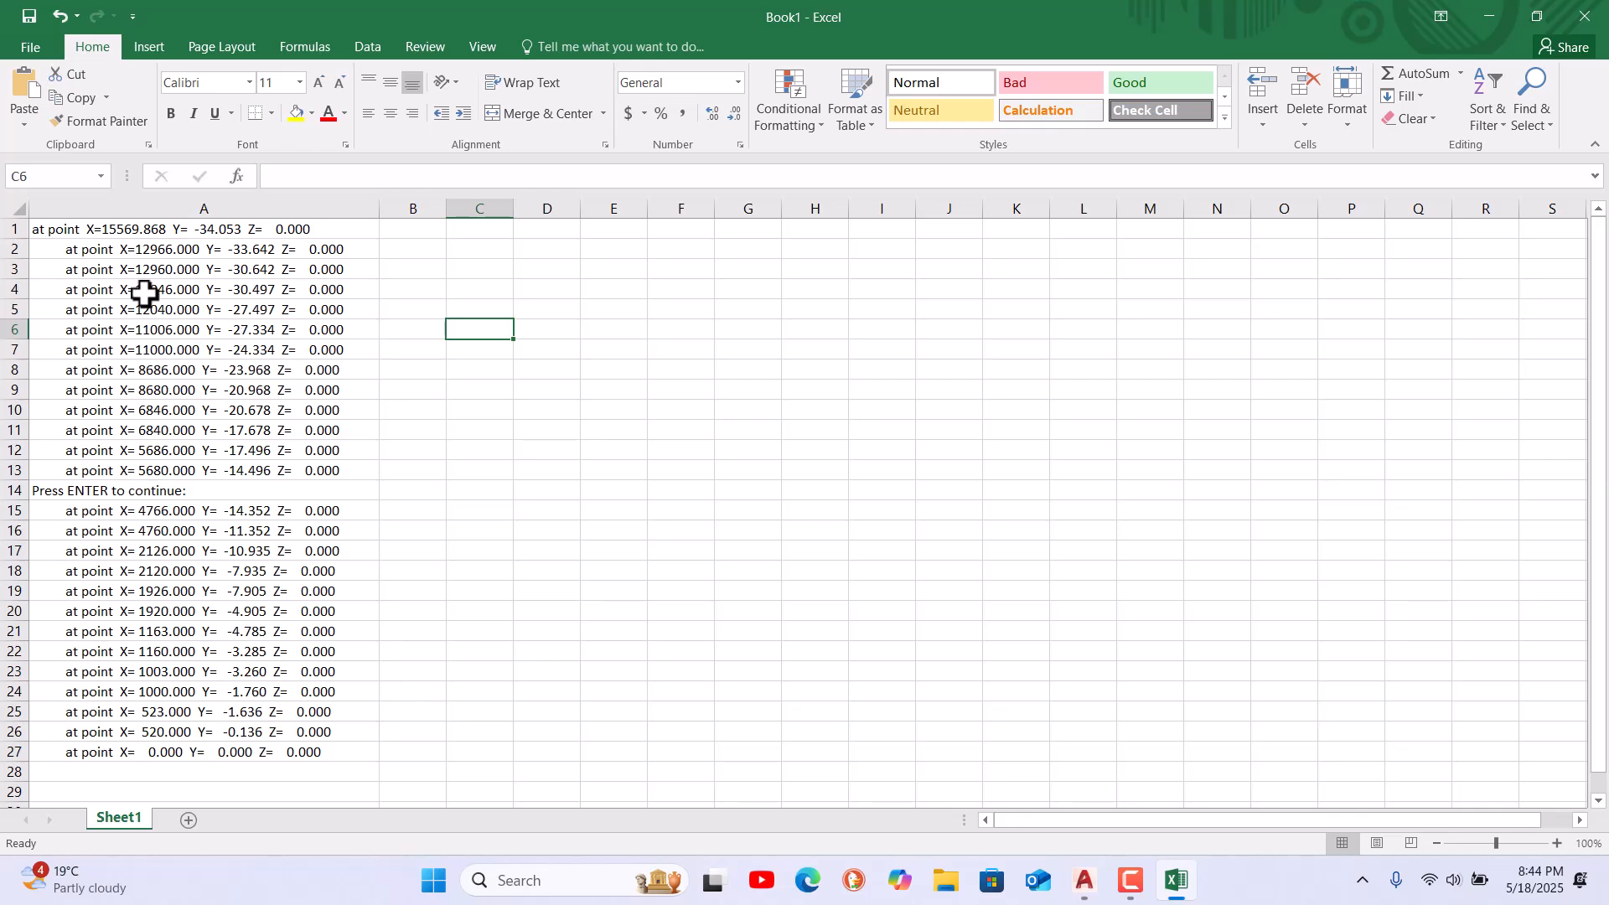
Delete row 14, which holds the stray "Press ENTER to continue:" text, from the vertex list
click(10, 491)
right_click(10, 490)
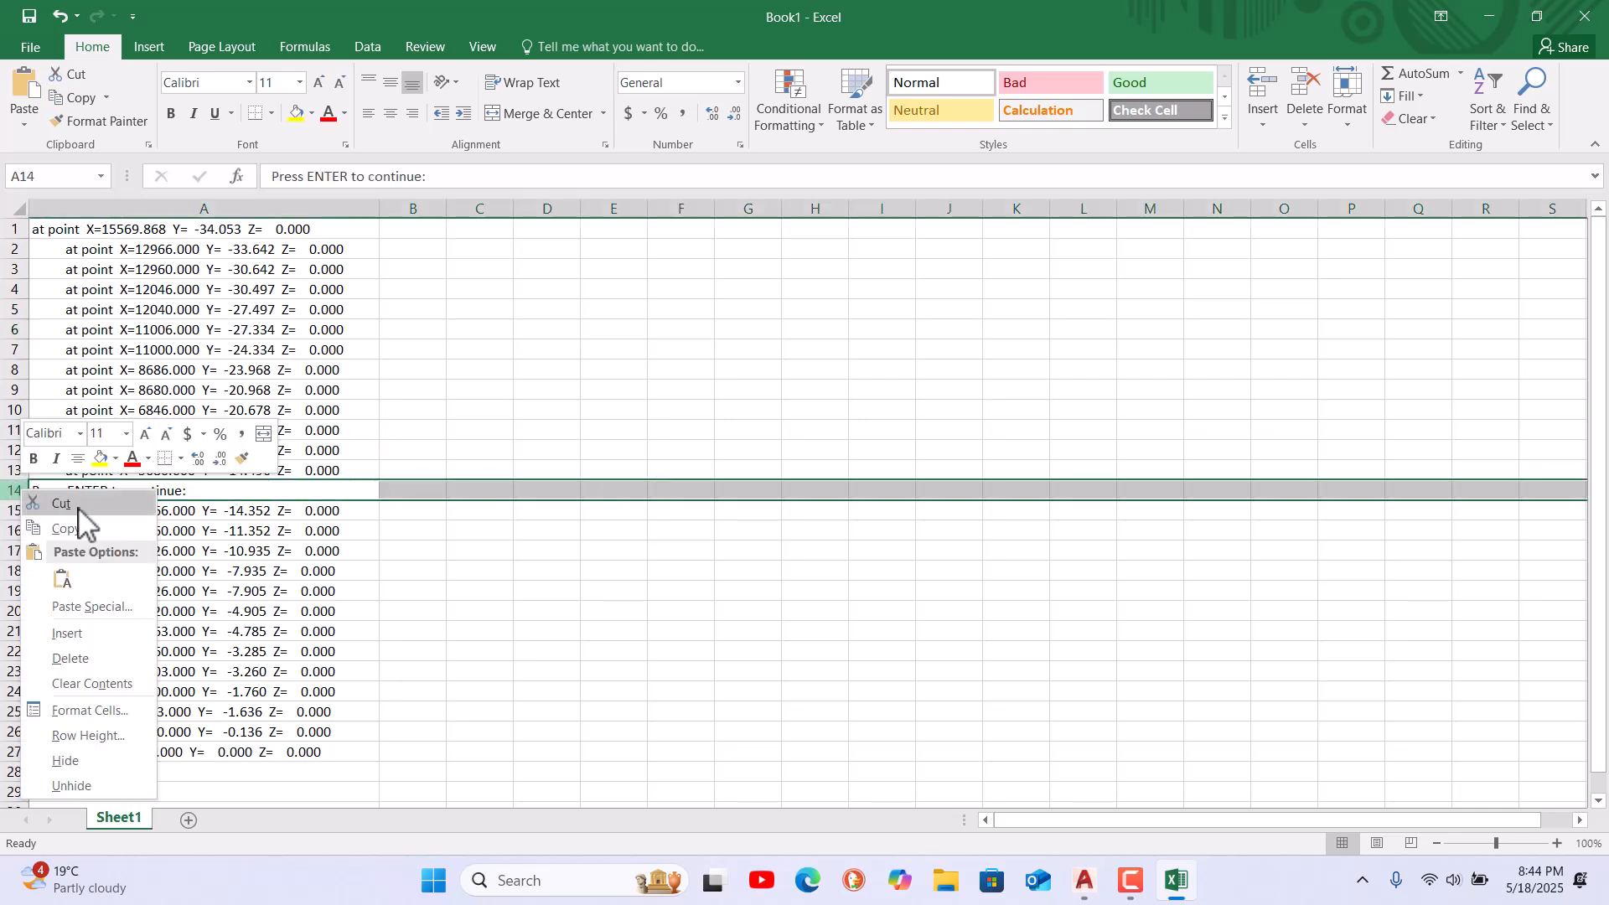
click(77, 662)
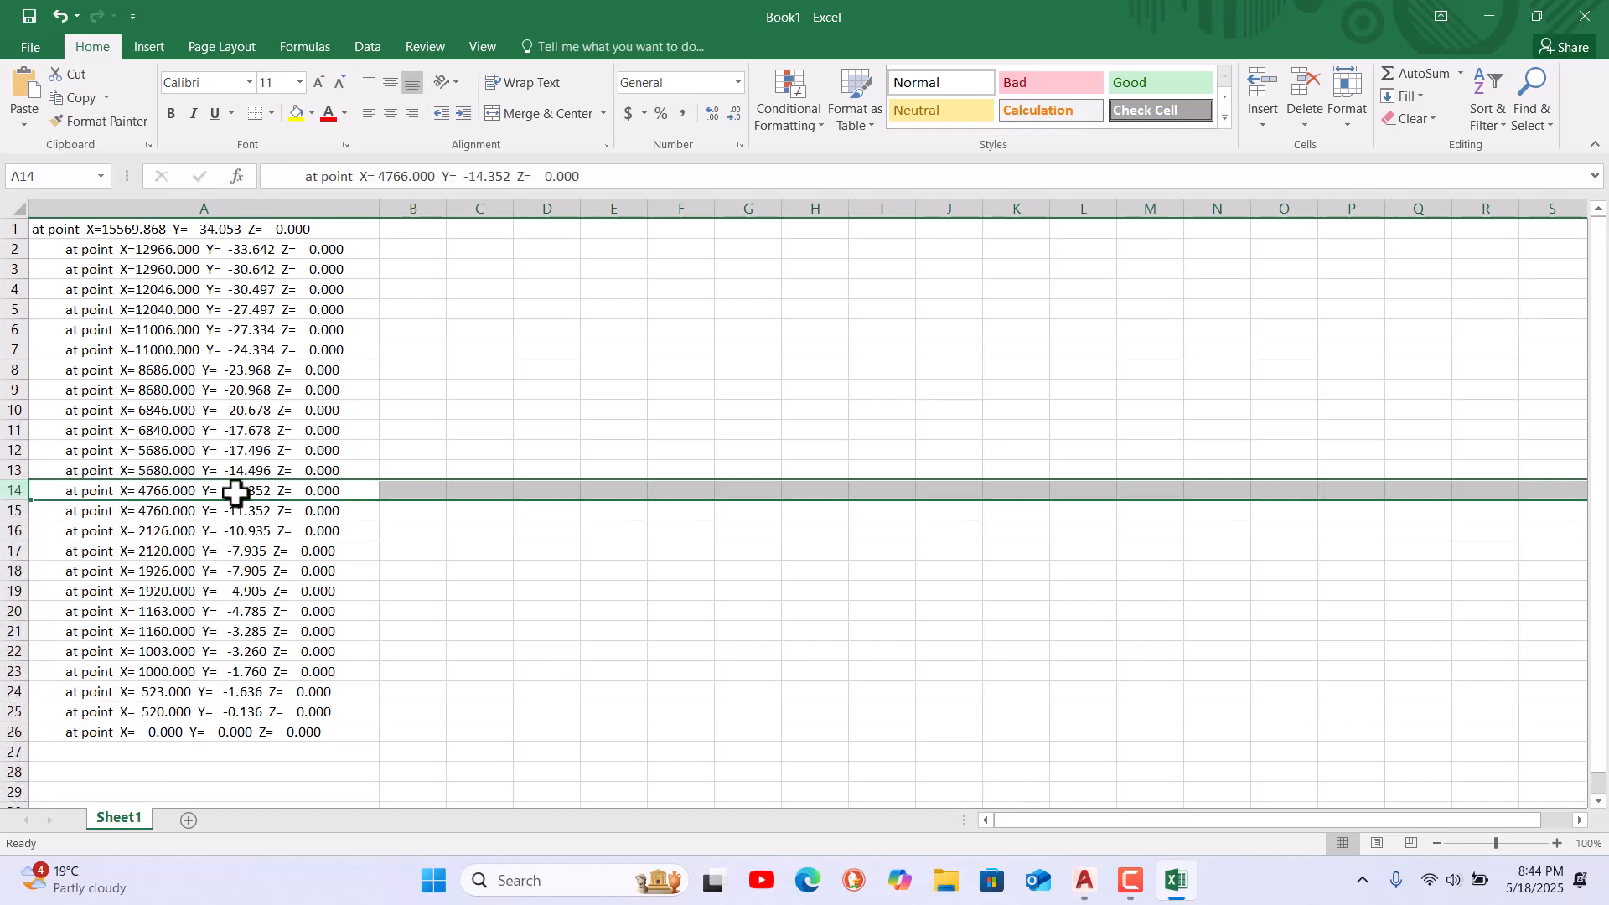
Add leading spaces before "at point" in cell A1 so it aligns with the lines below
click(47, 230)
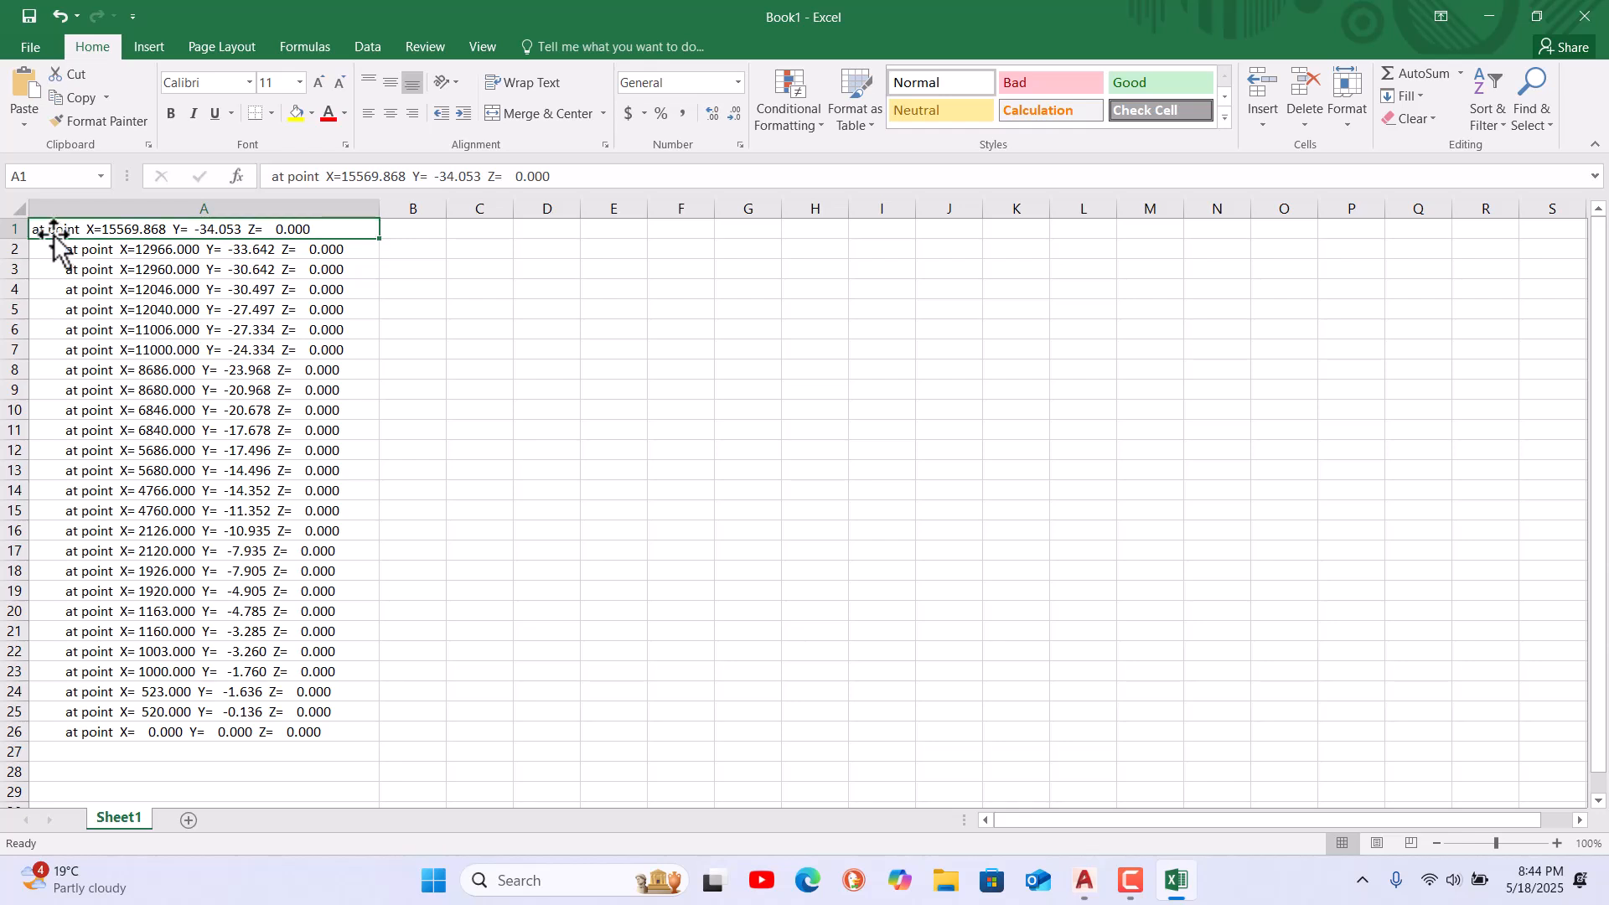
click(269, 176)
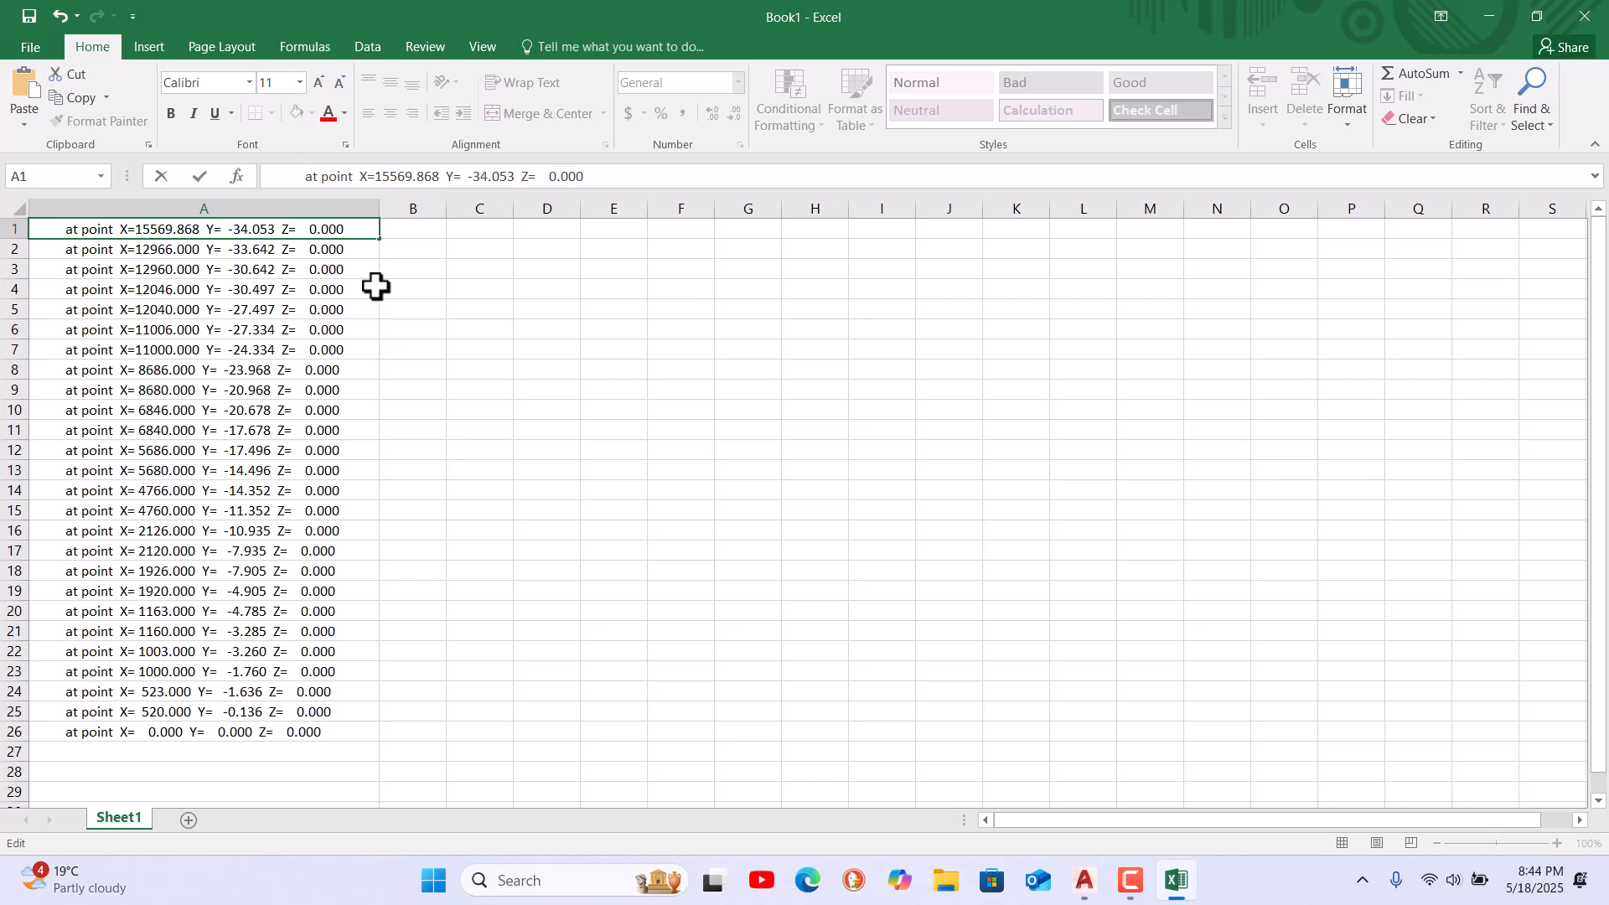
click(600, 496)
Start Text to Columns on column A as Delimited data, with Tab, Space and "=" as the delimiters
click(252, 206)
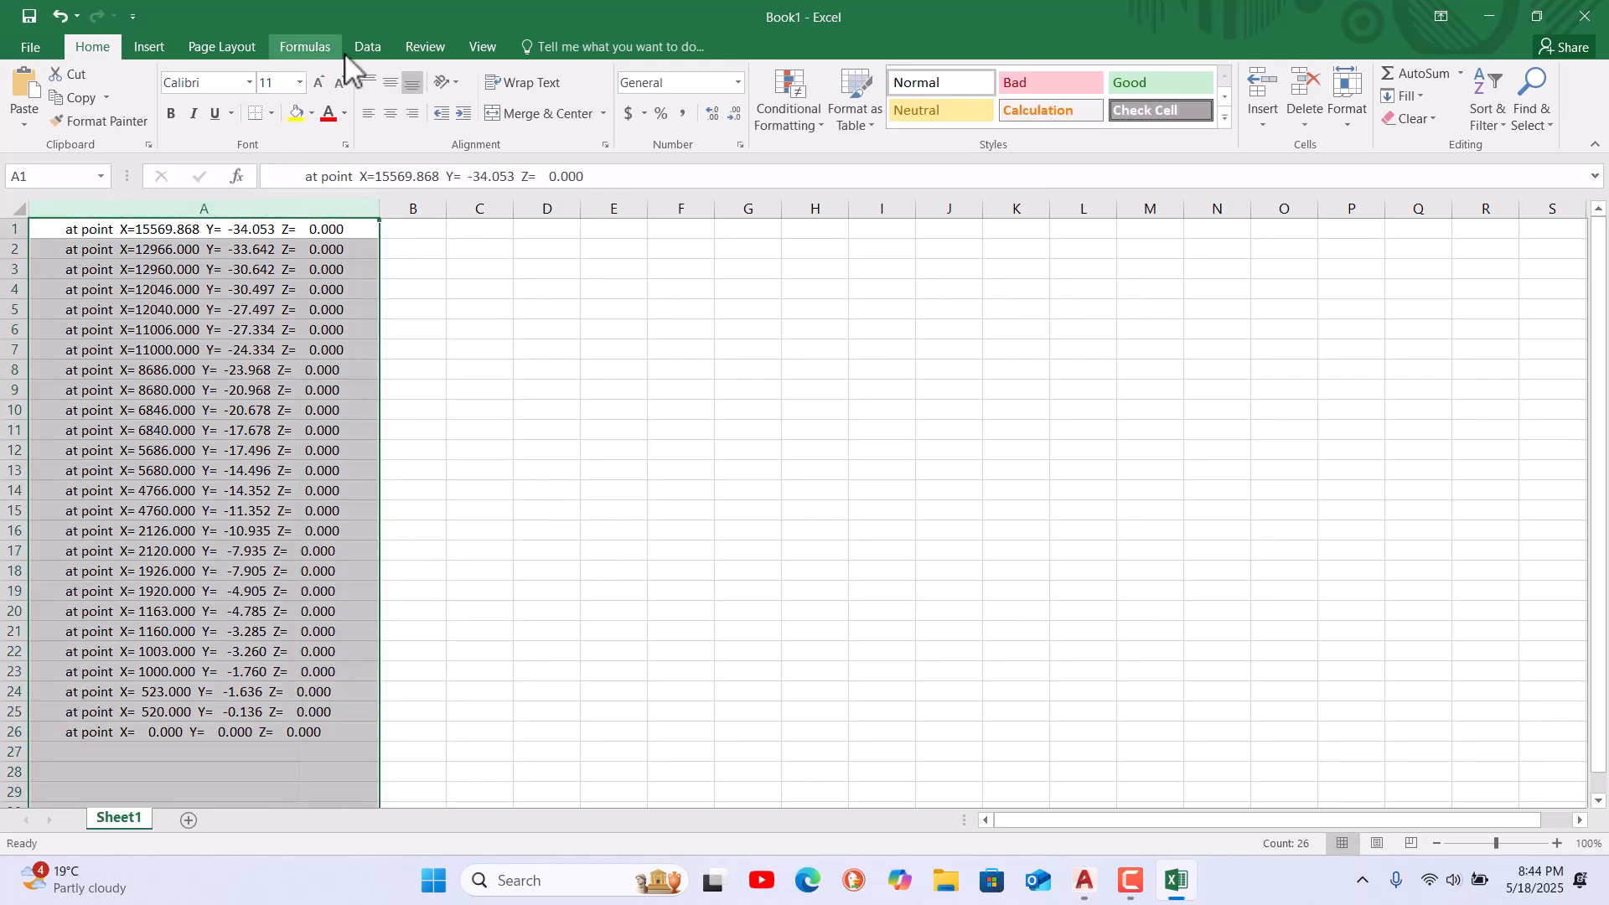
click(371, 49)
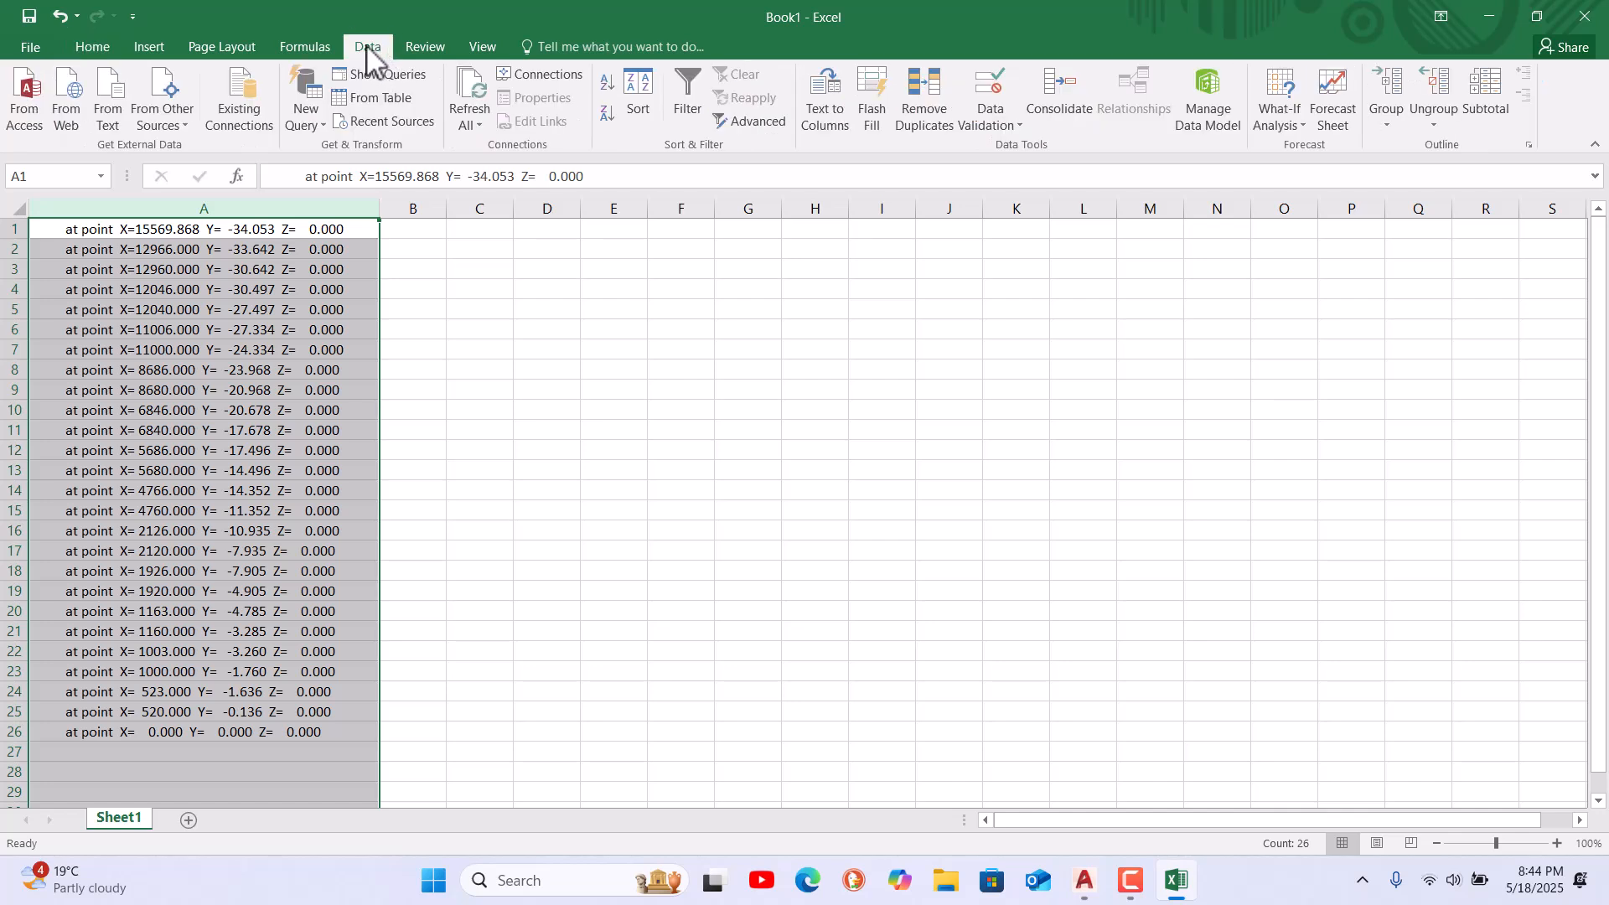
click(827, 119)
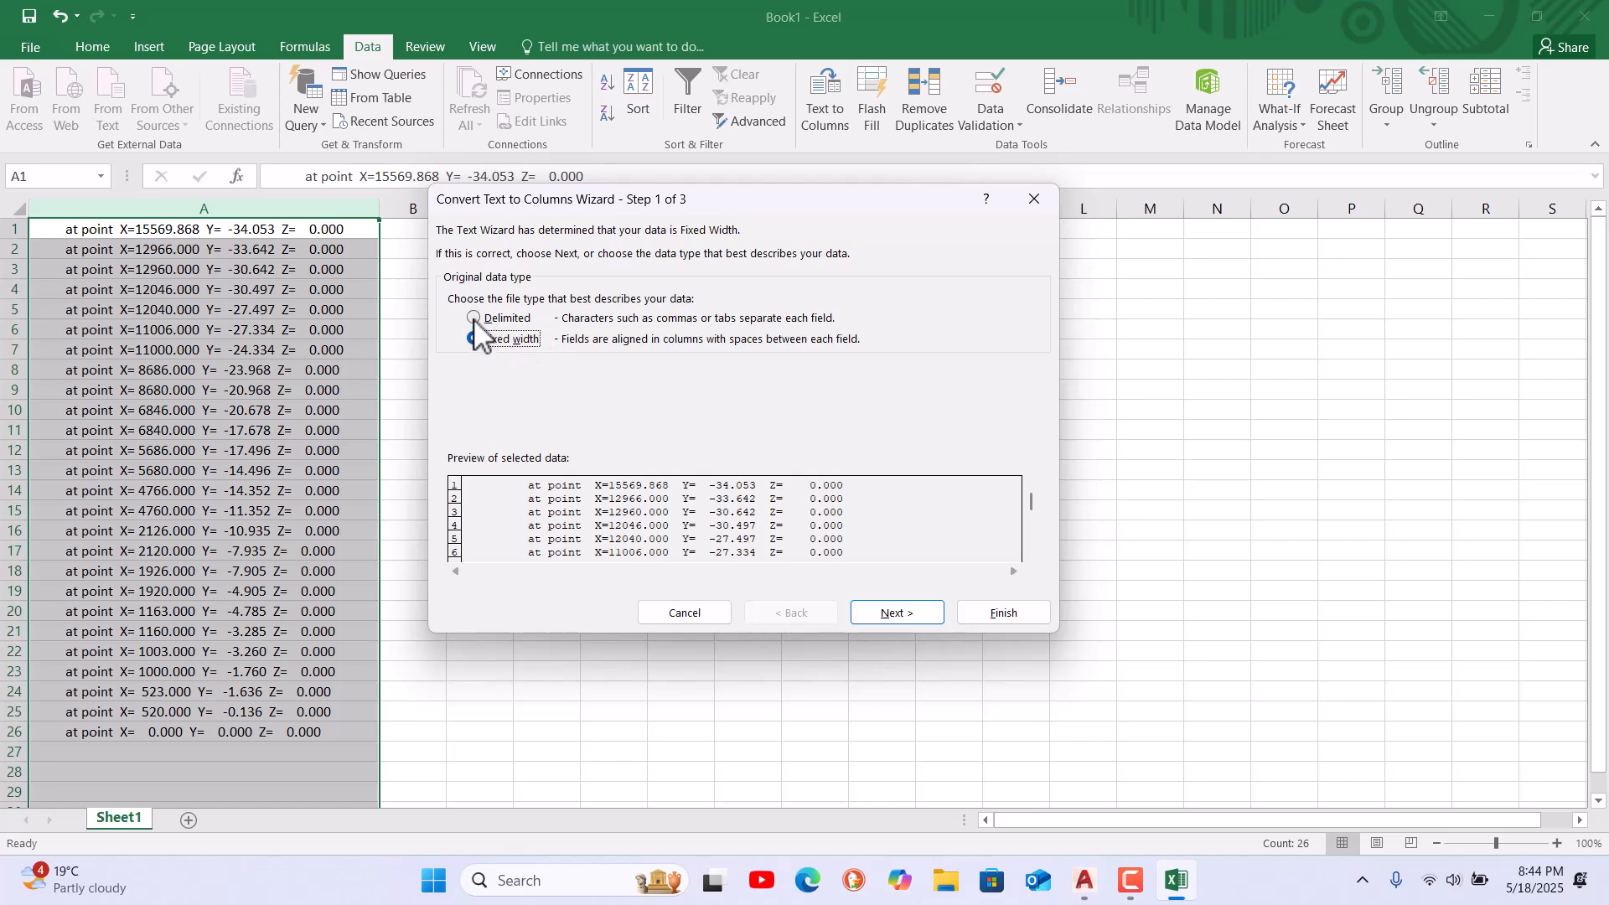
click(887, 605)
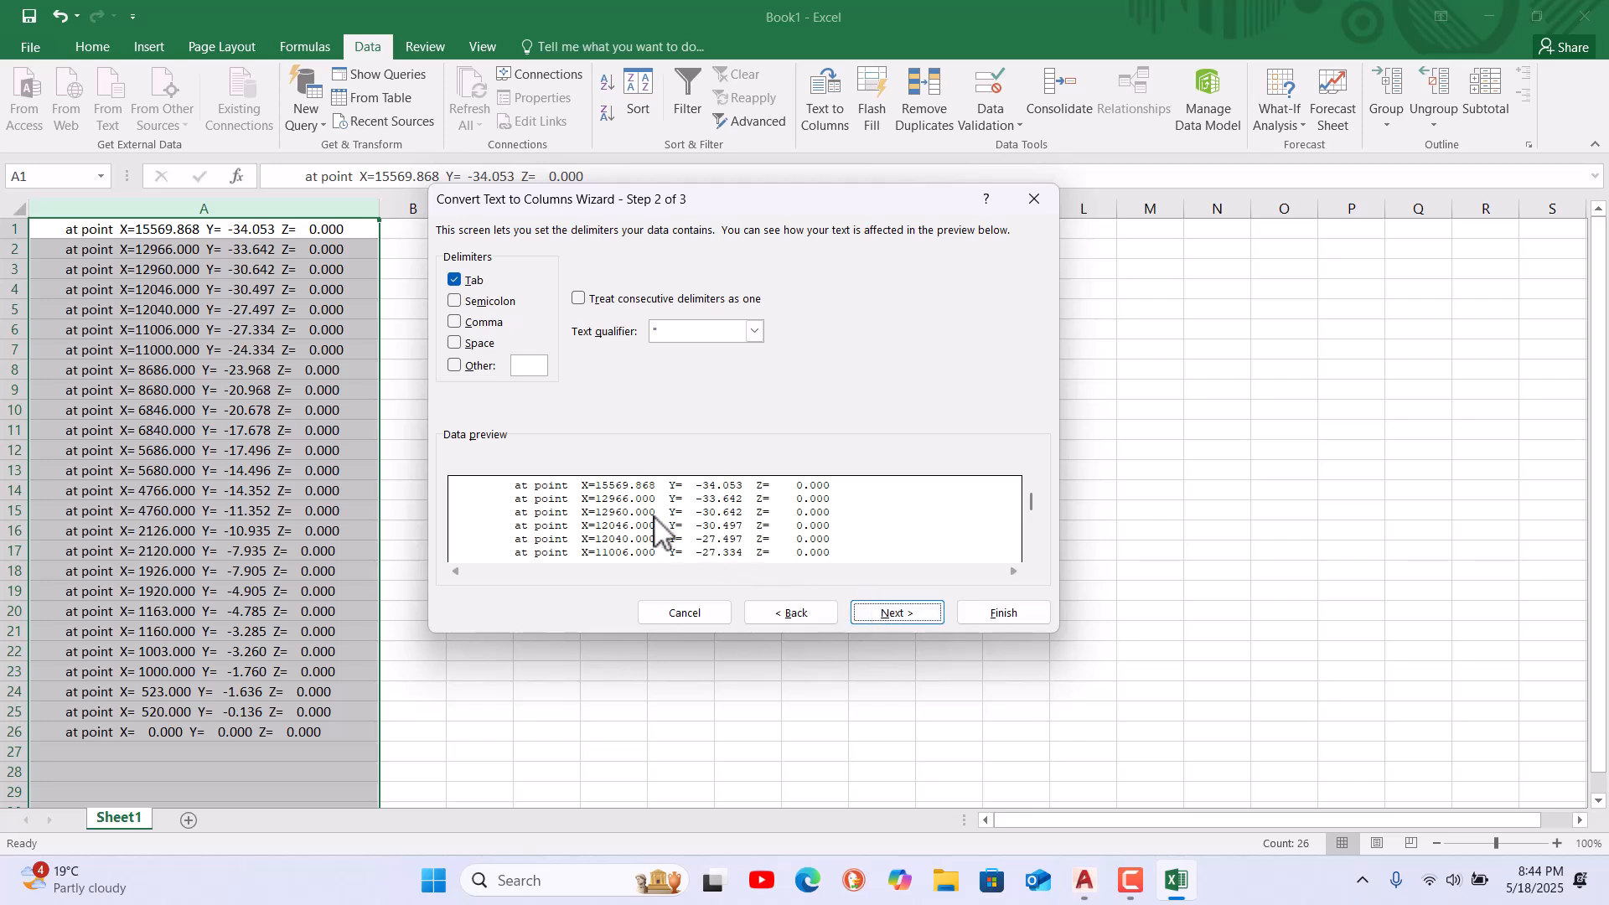
click(455, 343)
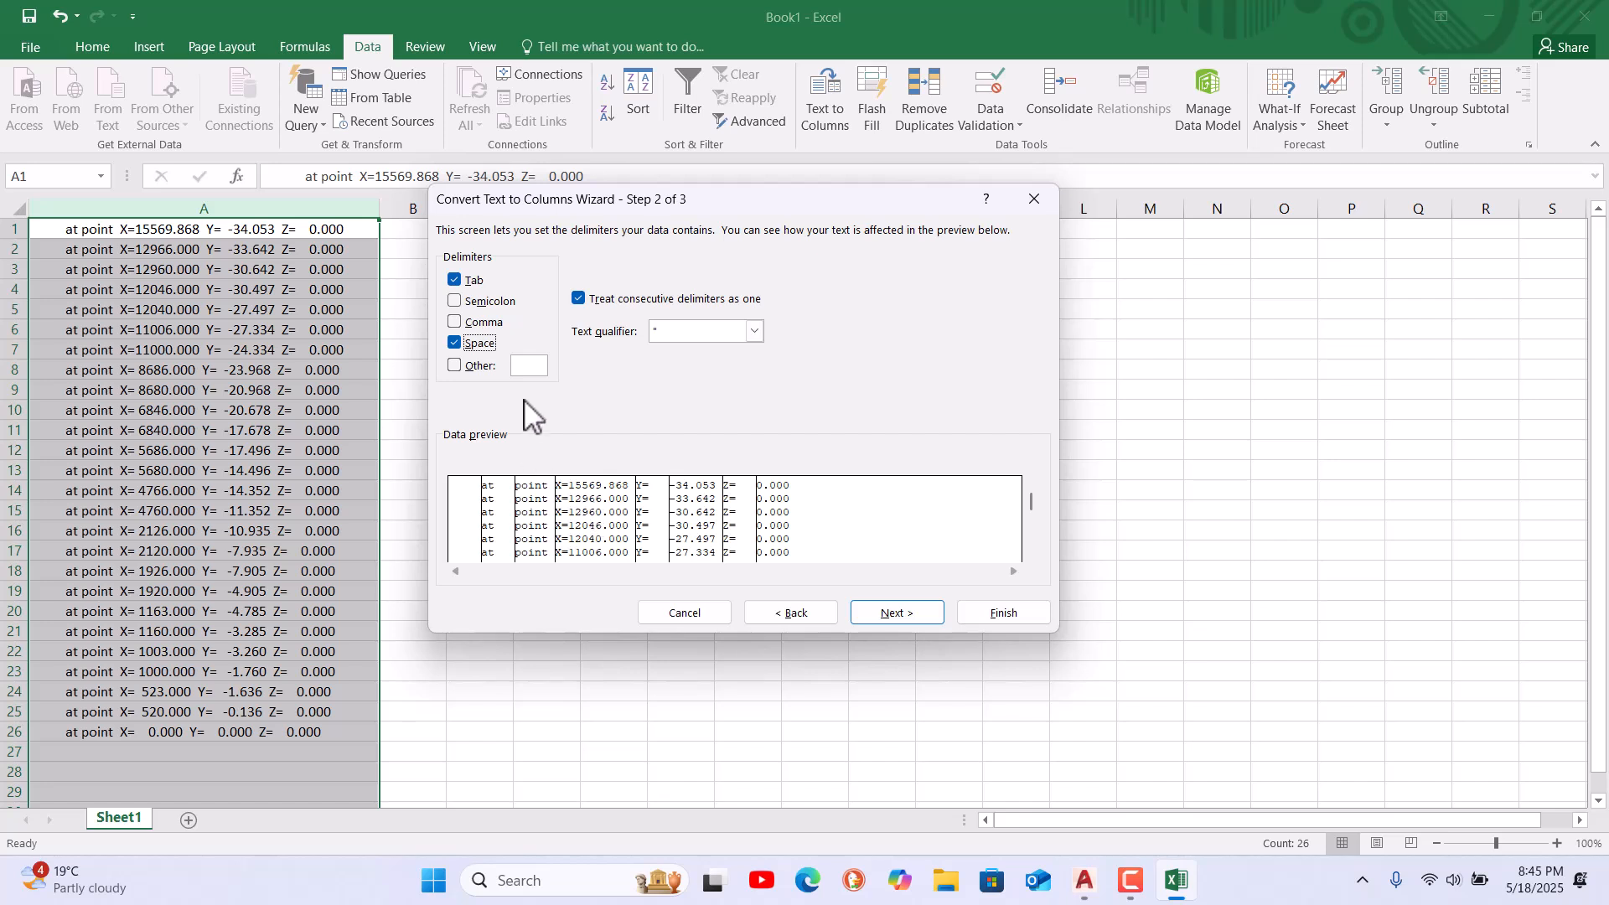
click(533, 366)
text(=)
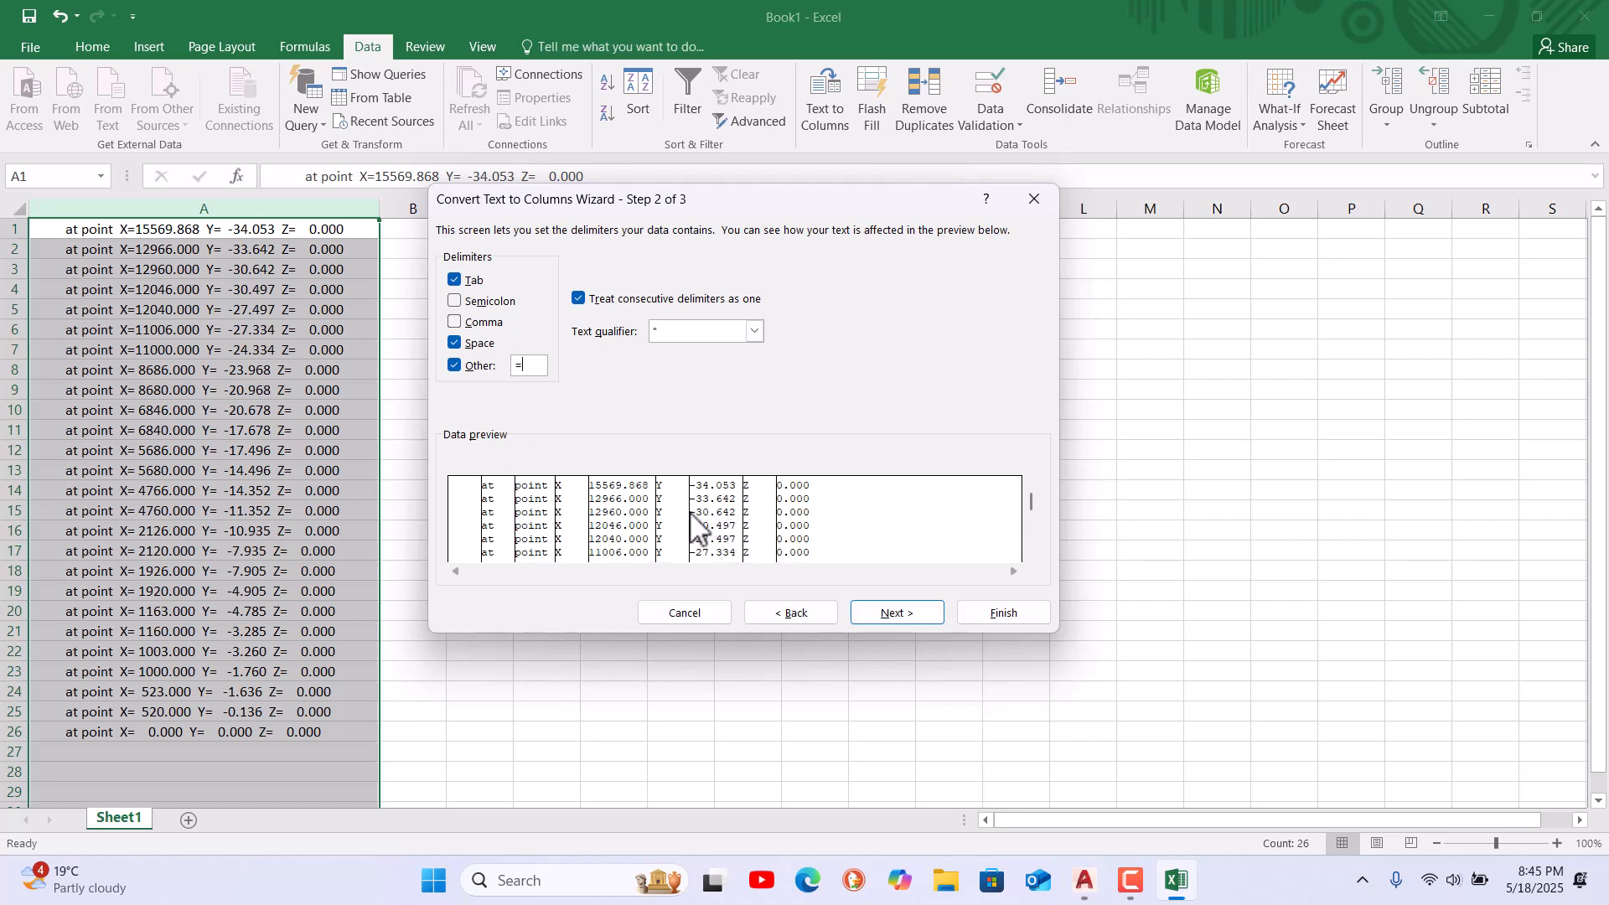
Try the Fixed width data type for the split and adjust its column breaks in the preview
click(776, 613)
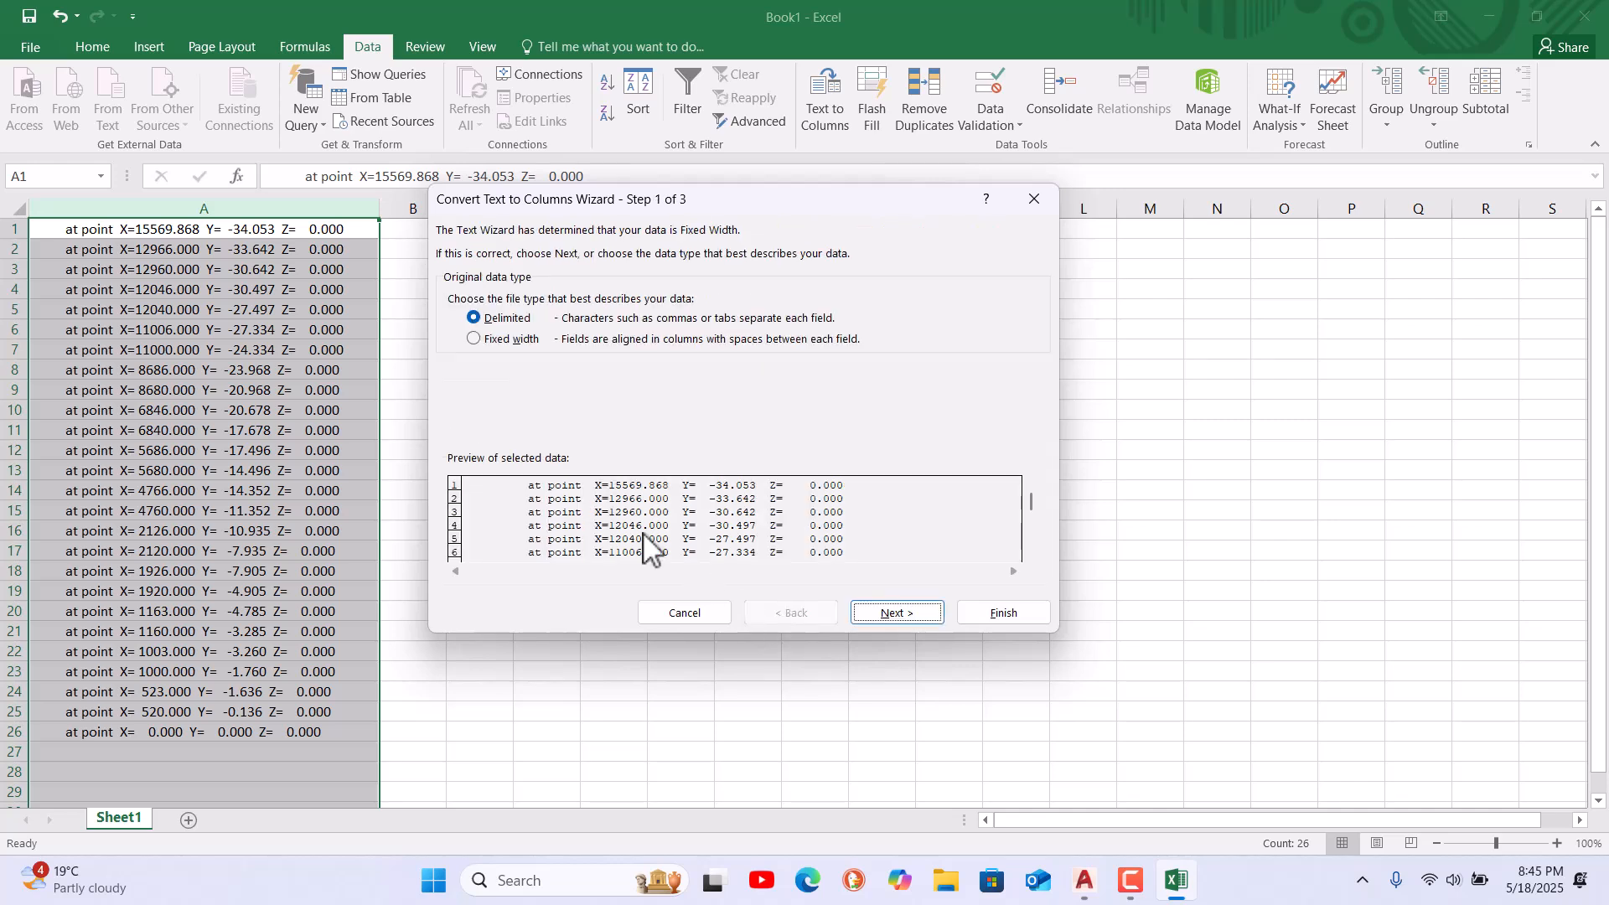
click(488, 342)
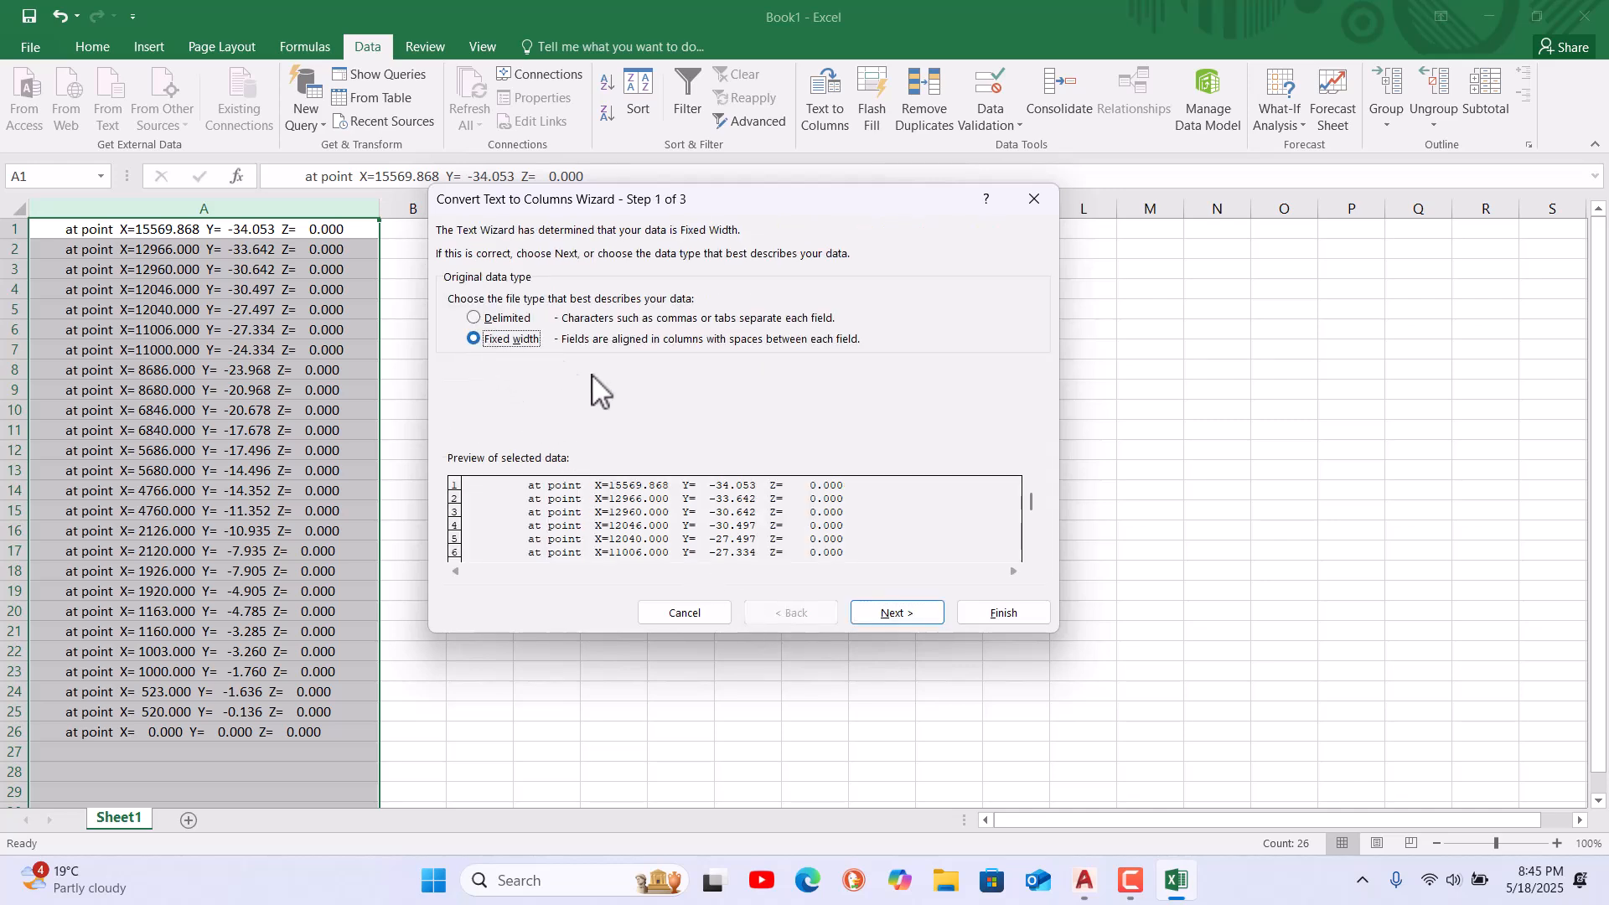
click(892, 612)
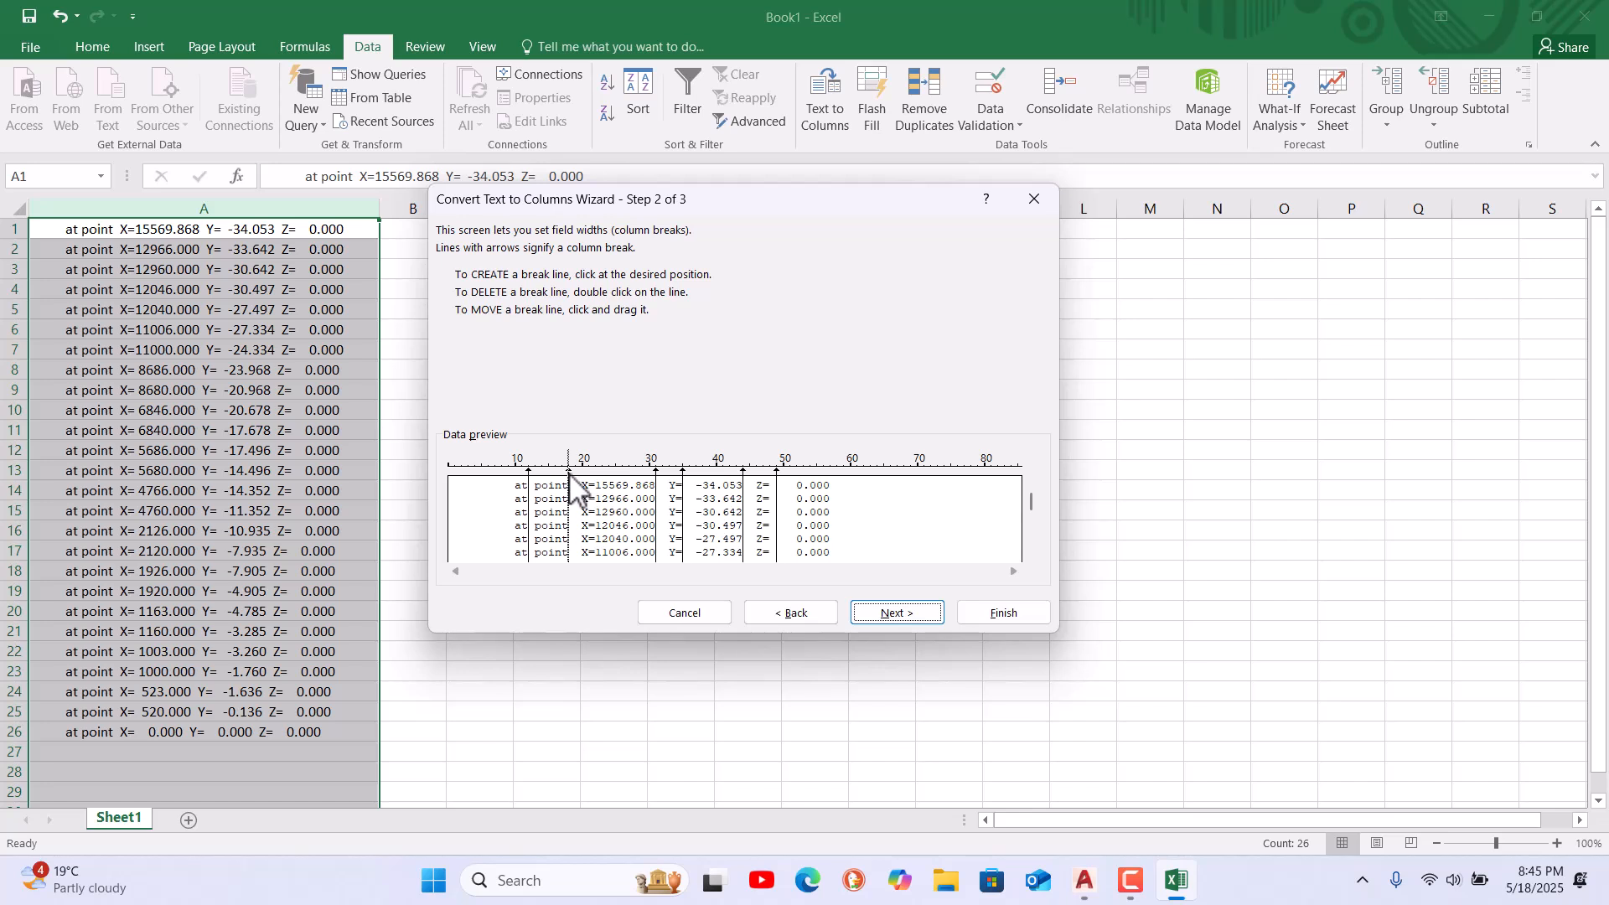
drag(572, 474, 599, 507)
click(795, 612)
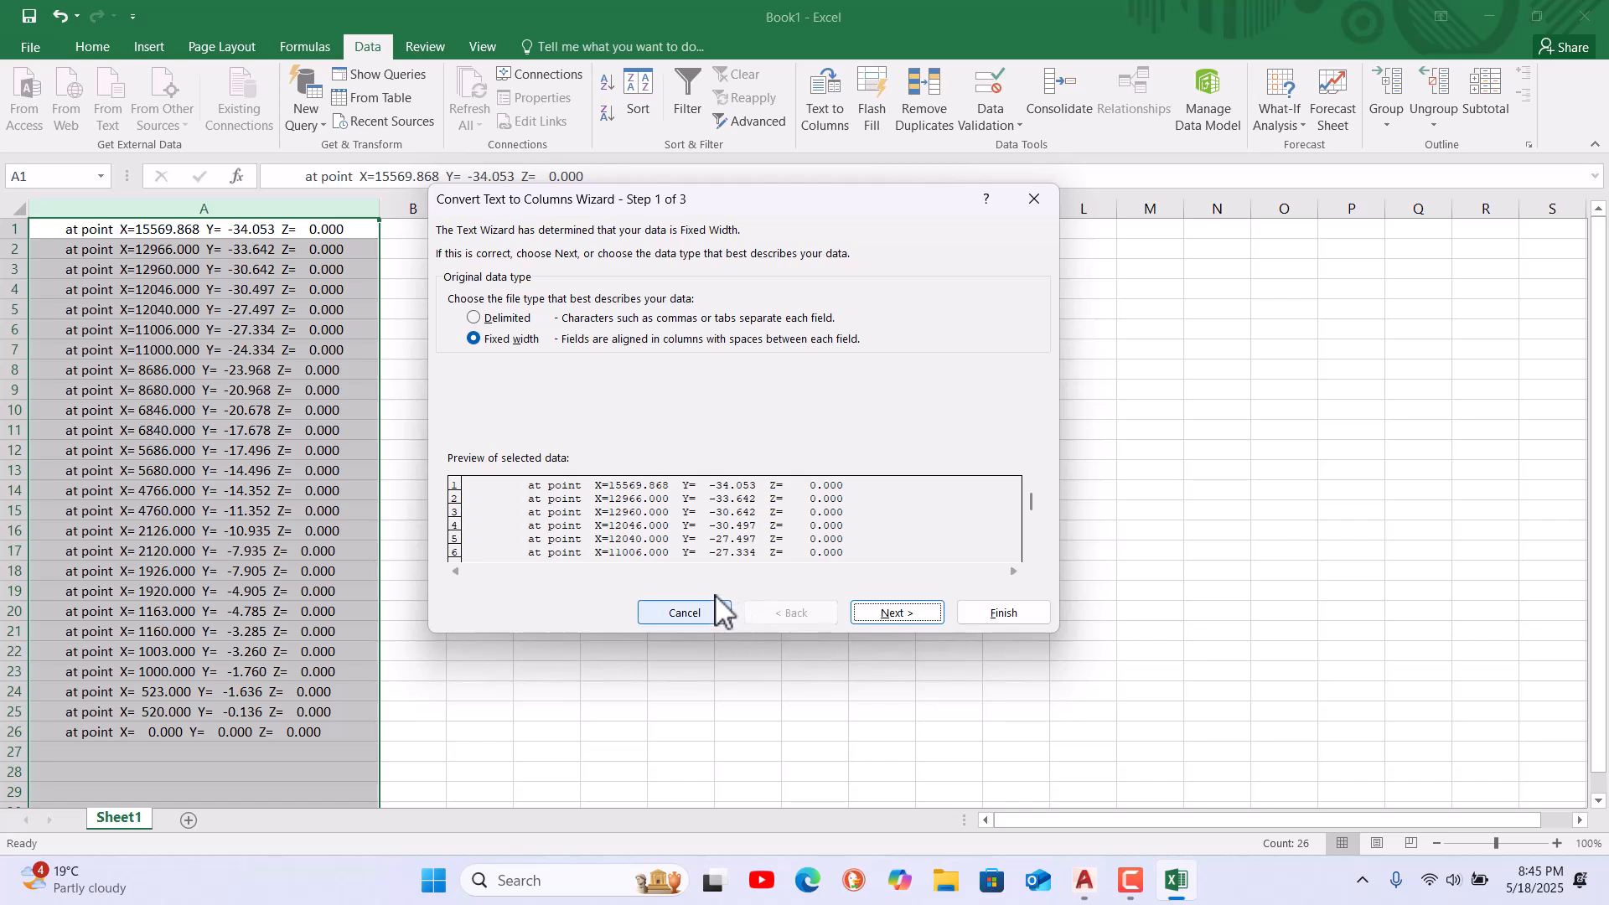
Set the data type to Delimited and complete the split in General format with destination $A$1
click(475, 318)
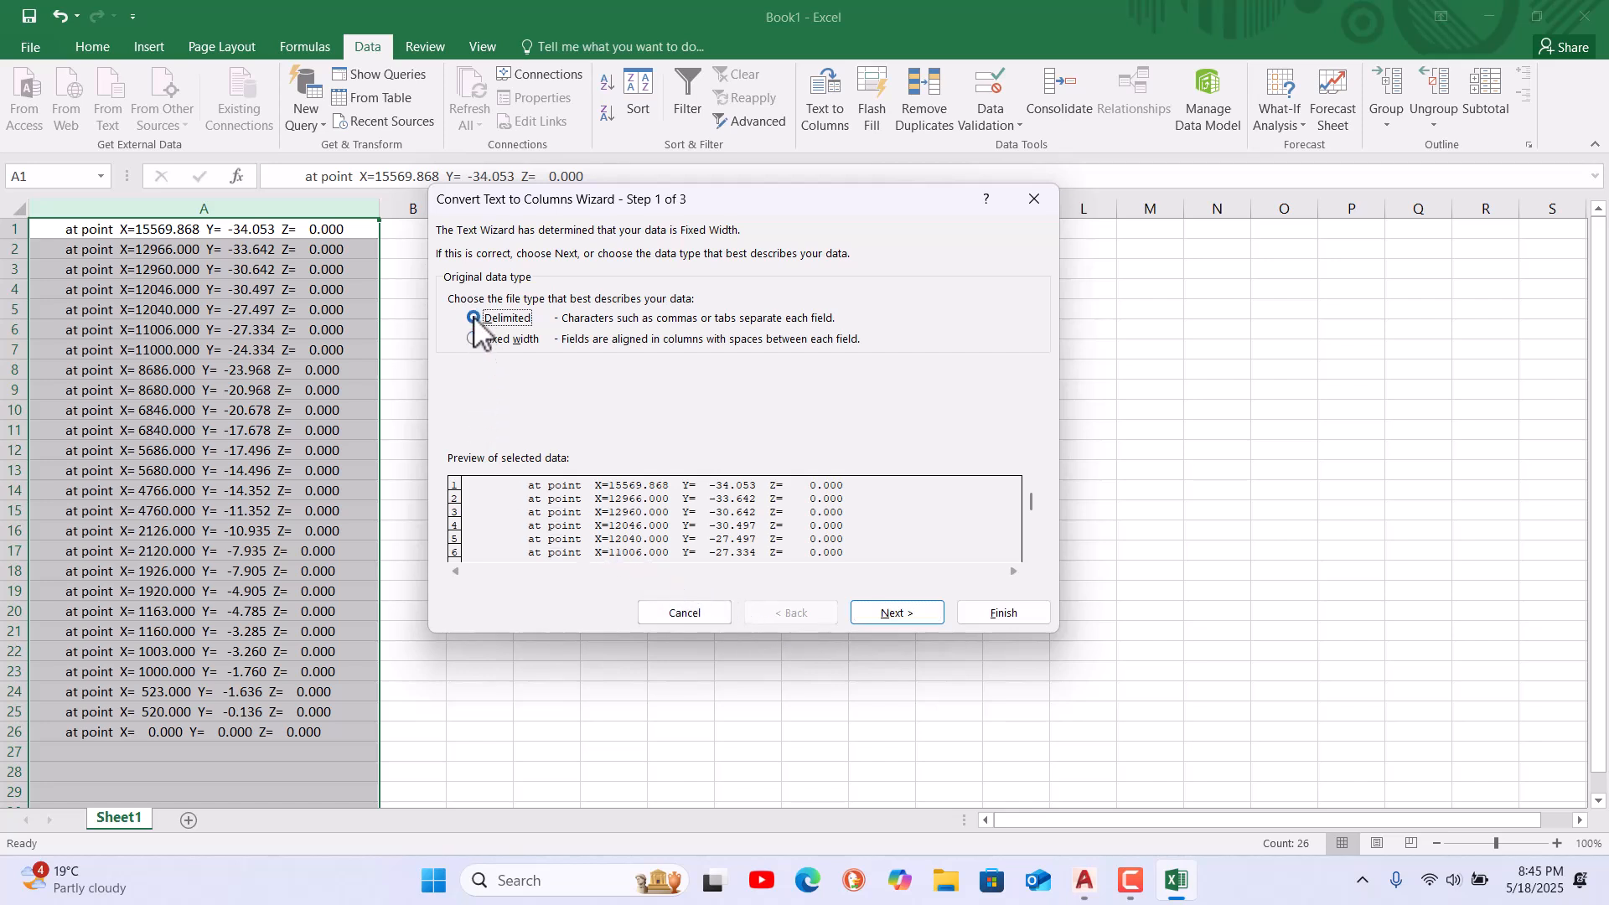
click(887, 615)
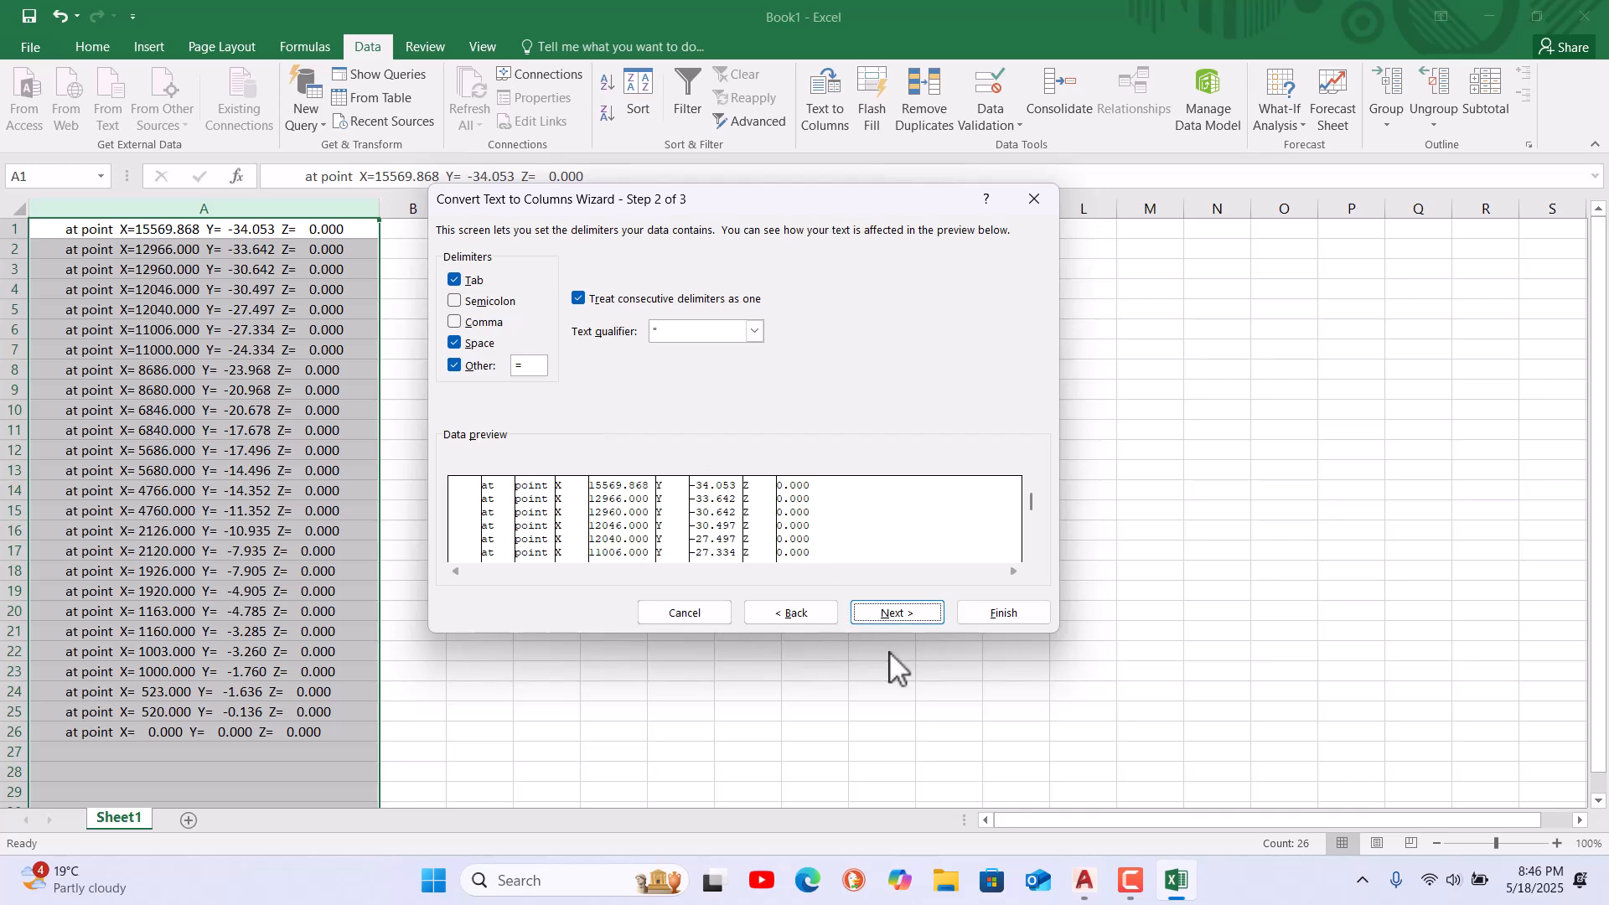
click(897, 614)
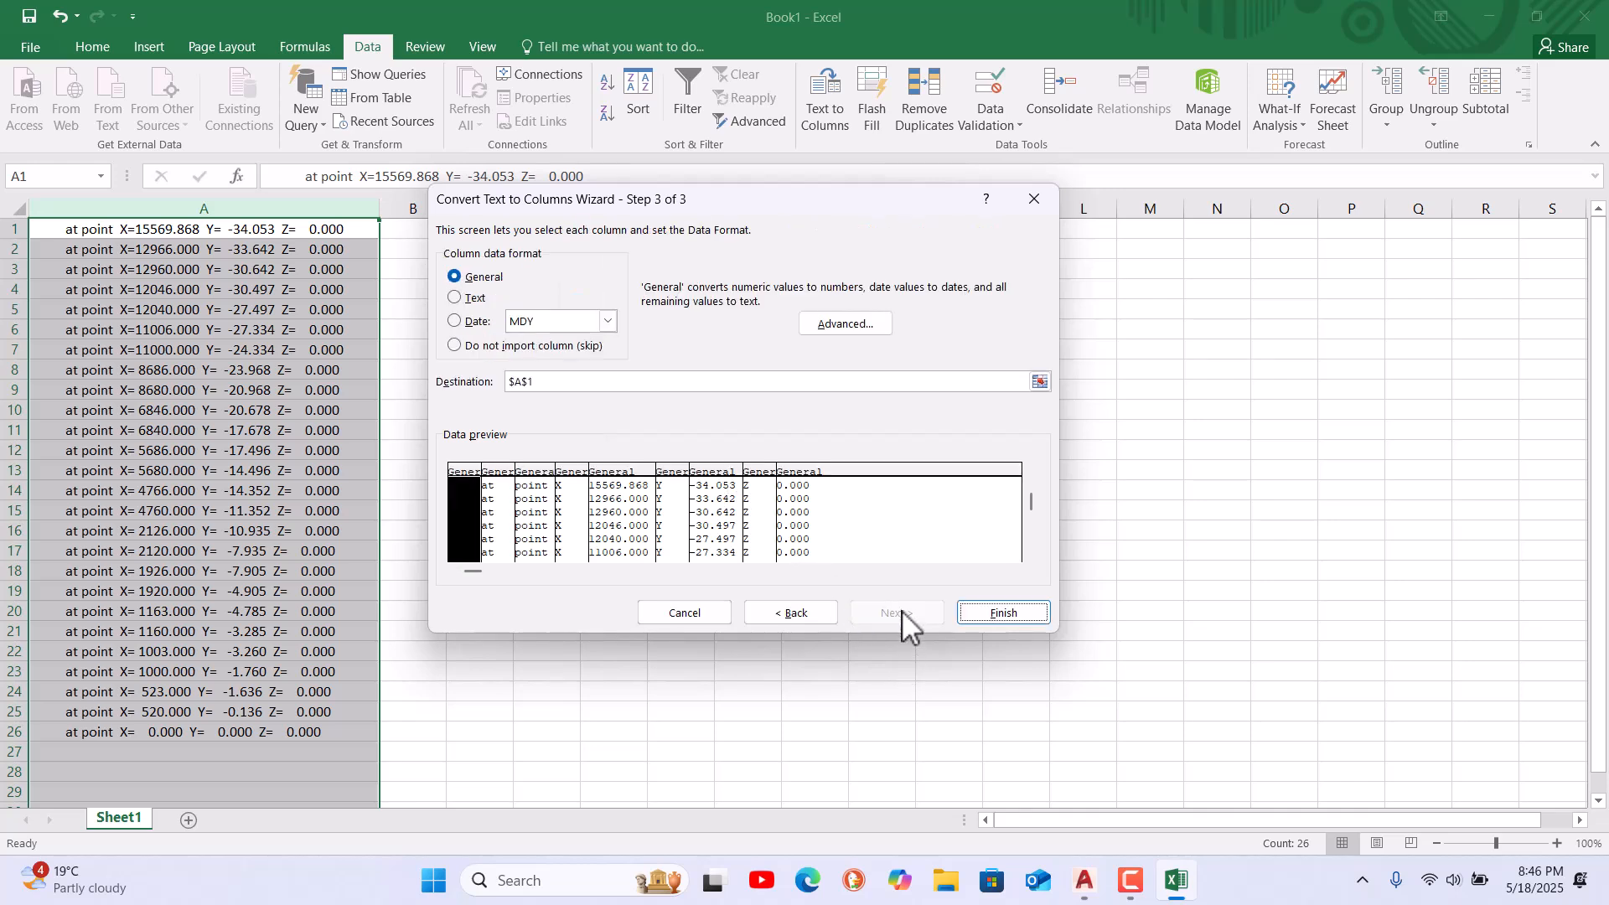
click(1006, 613)
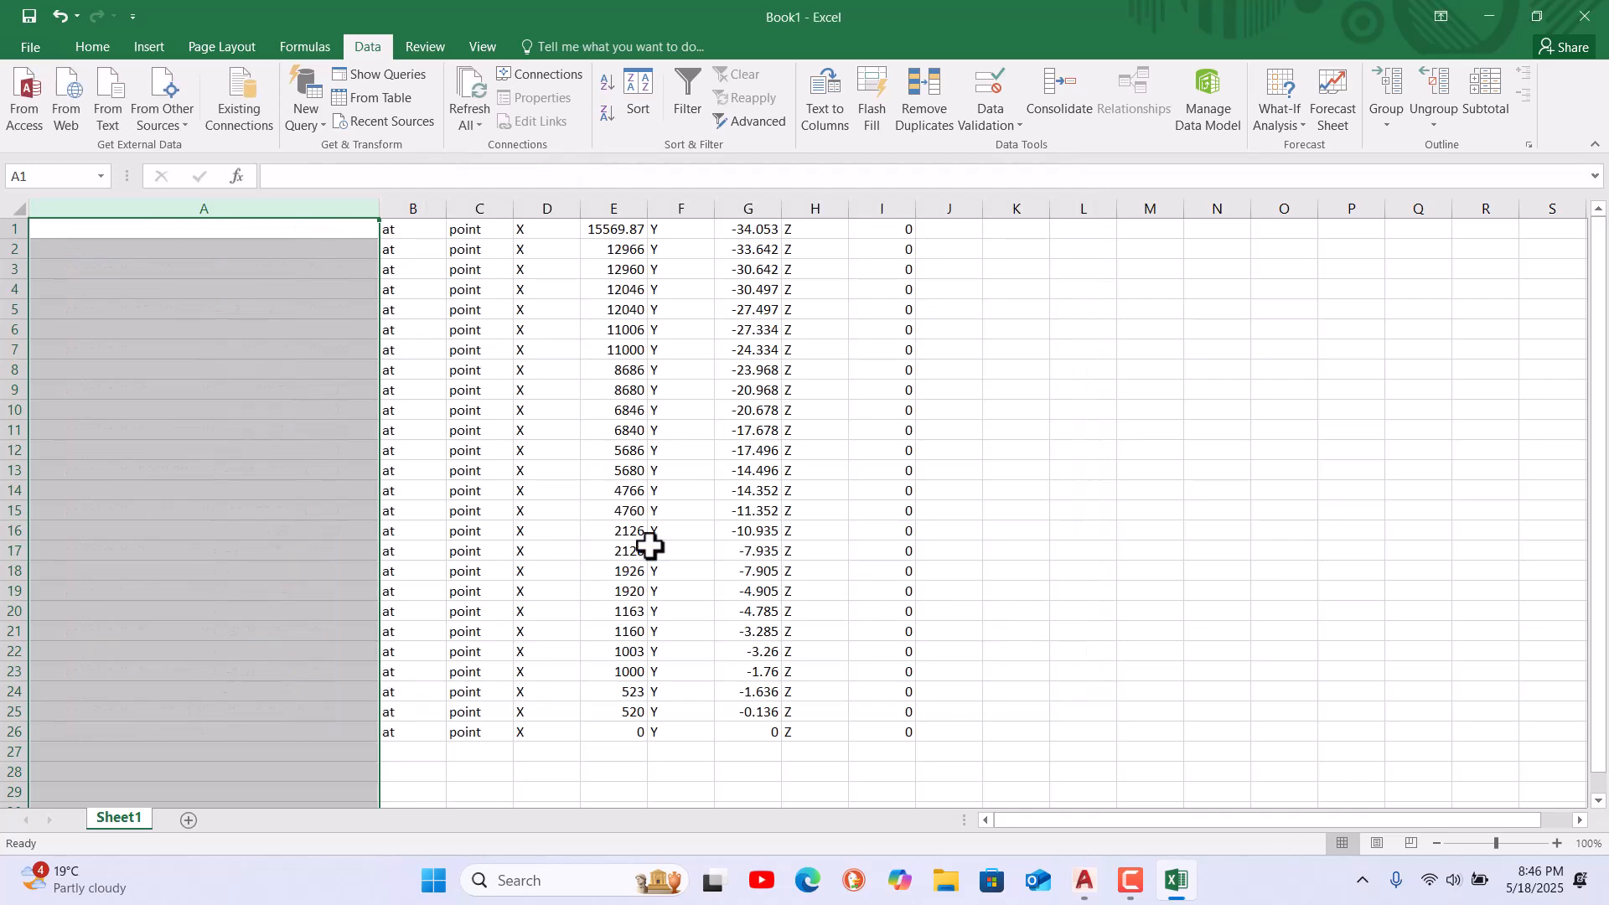
Examine the split columns to tell the label columns from those holding coordinate values
click(325, 388)
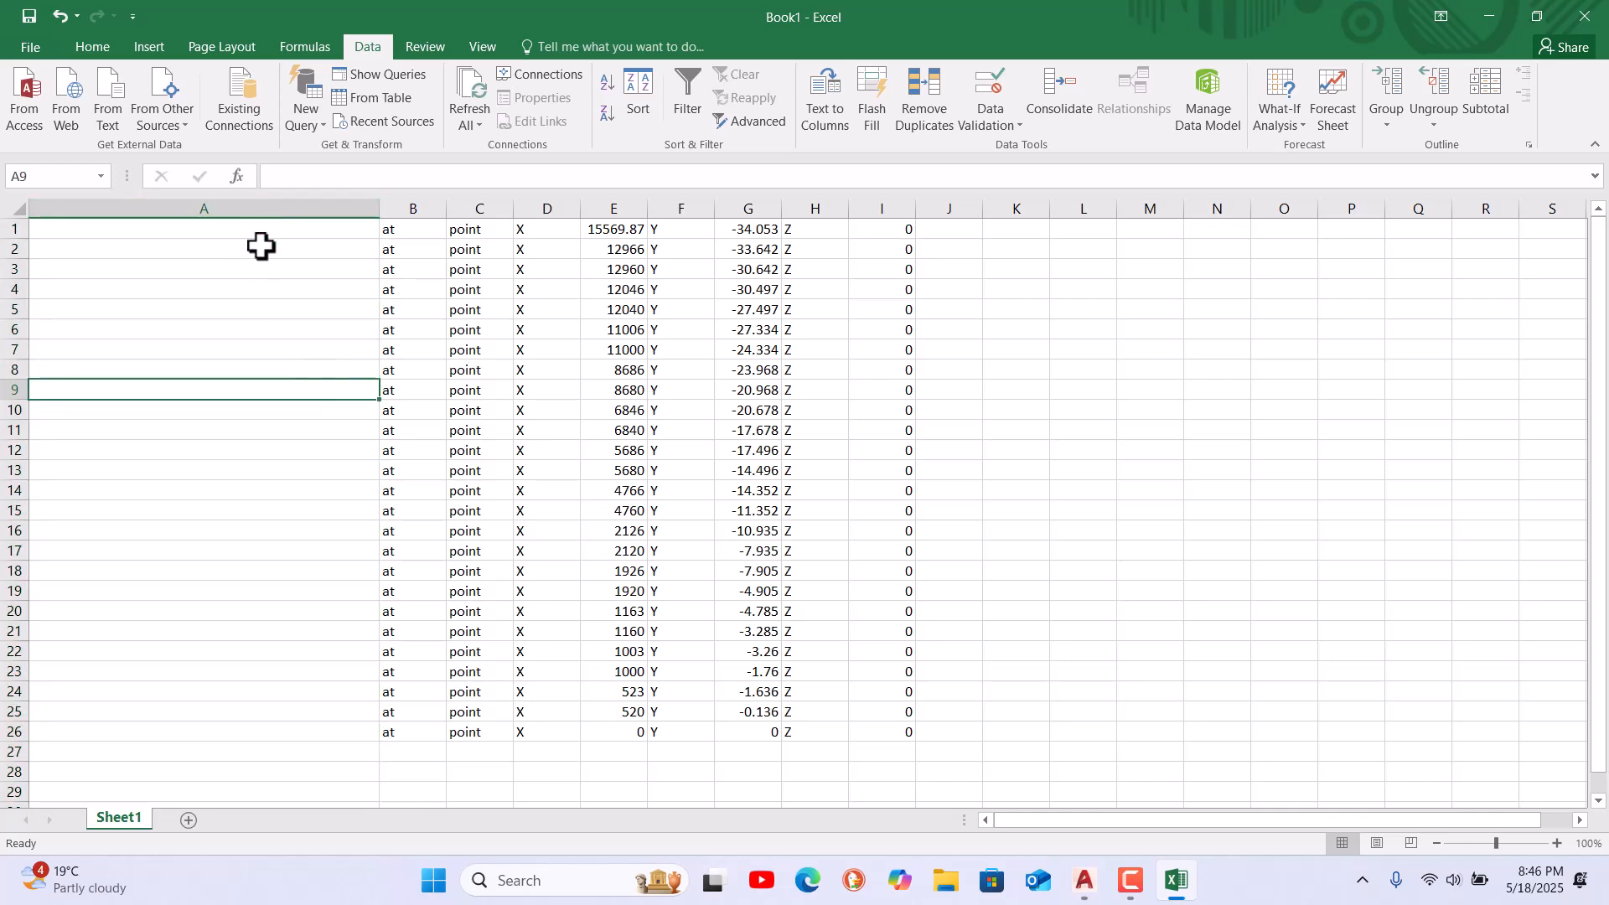
click(411, 210)
click(408, 237)
click(460, 237)
click(568, 249)
click(684, 242)
click(853, 252)
click(987, 249)
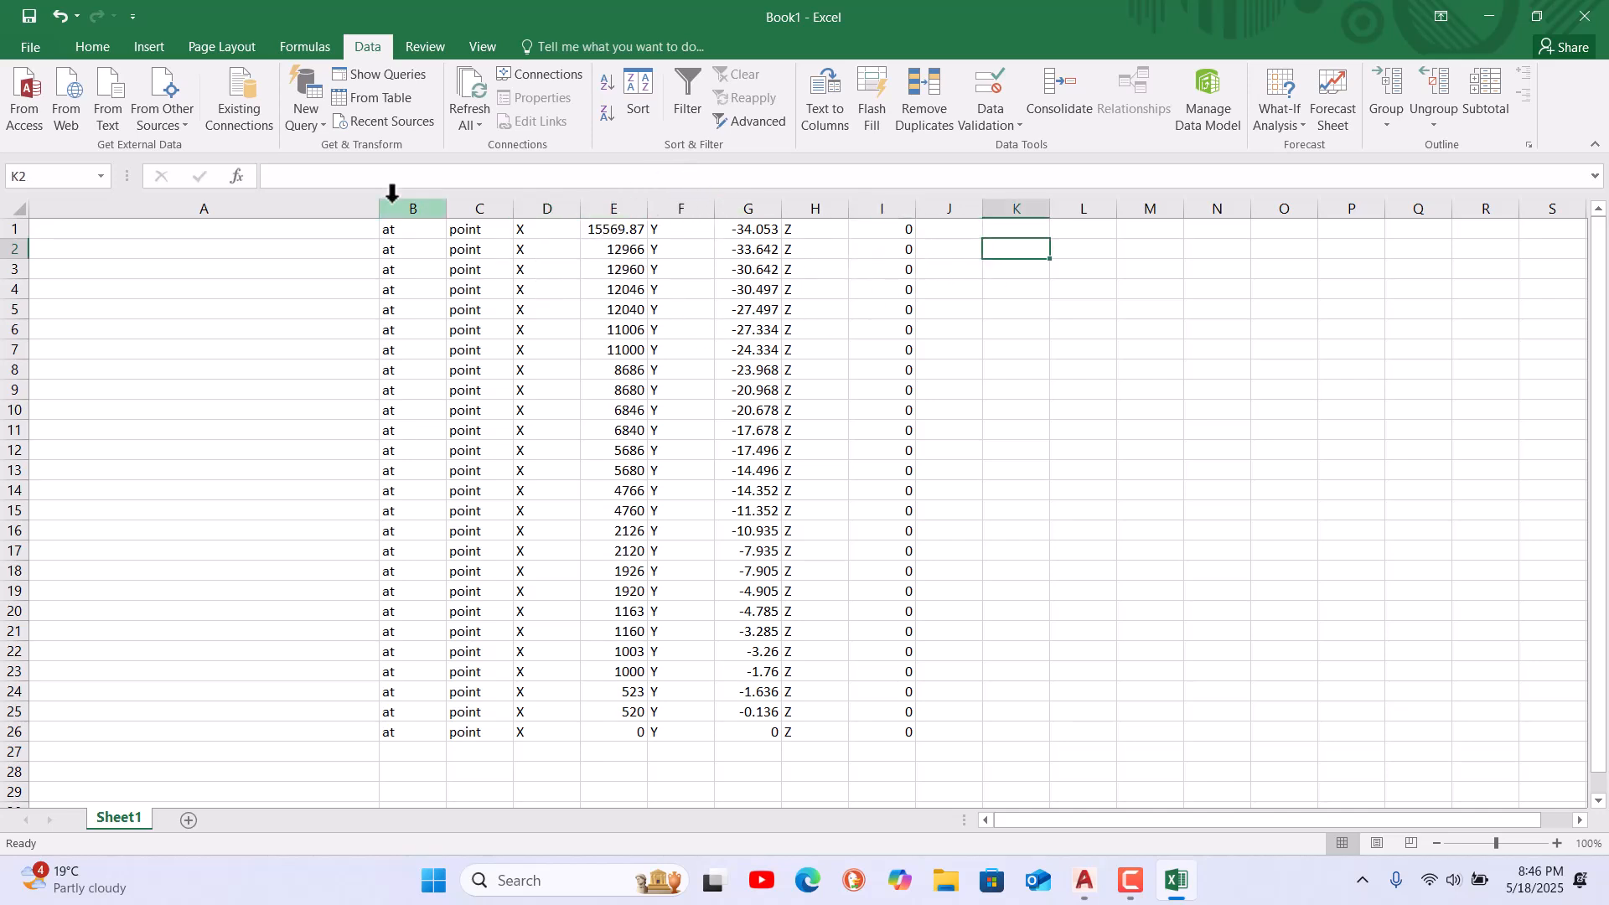
Delete the empty, "at", "point" and "X" columns A to D, plus the column of "Y" labels
drag(314, 198, 546, 222)
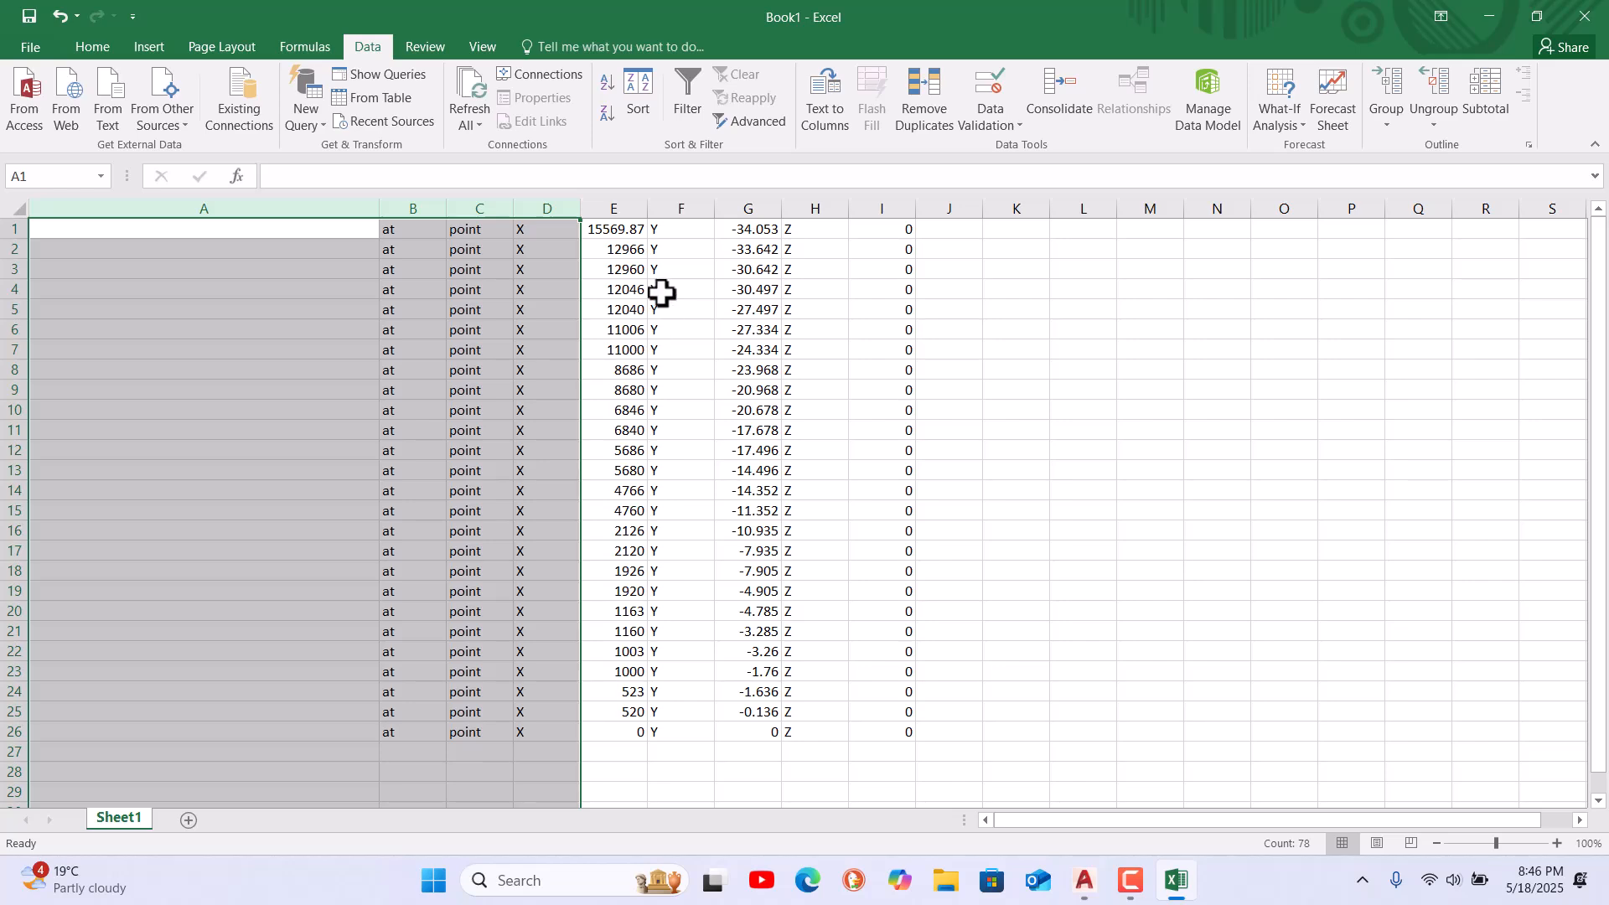
right_click(497, 327)
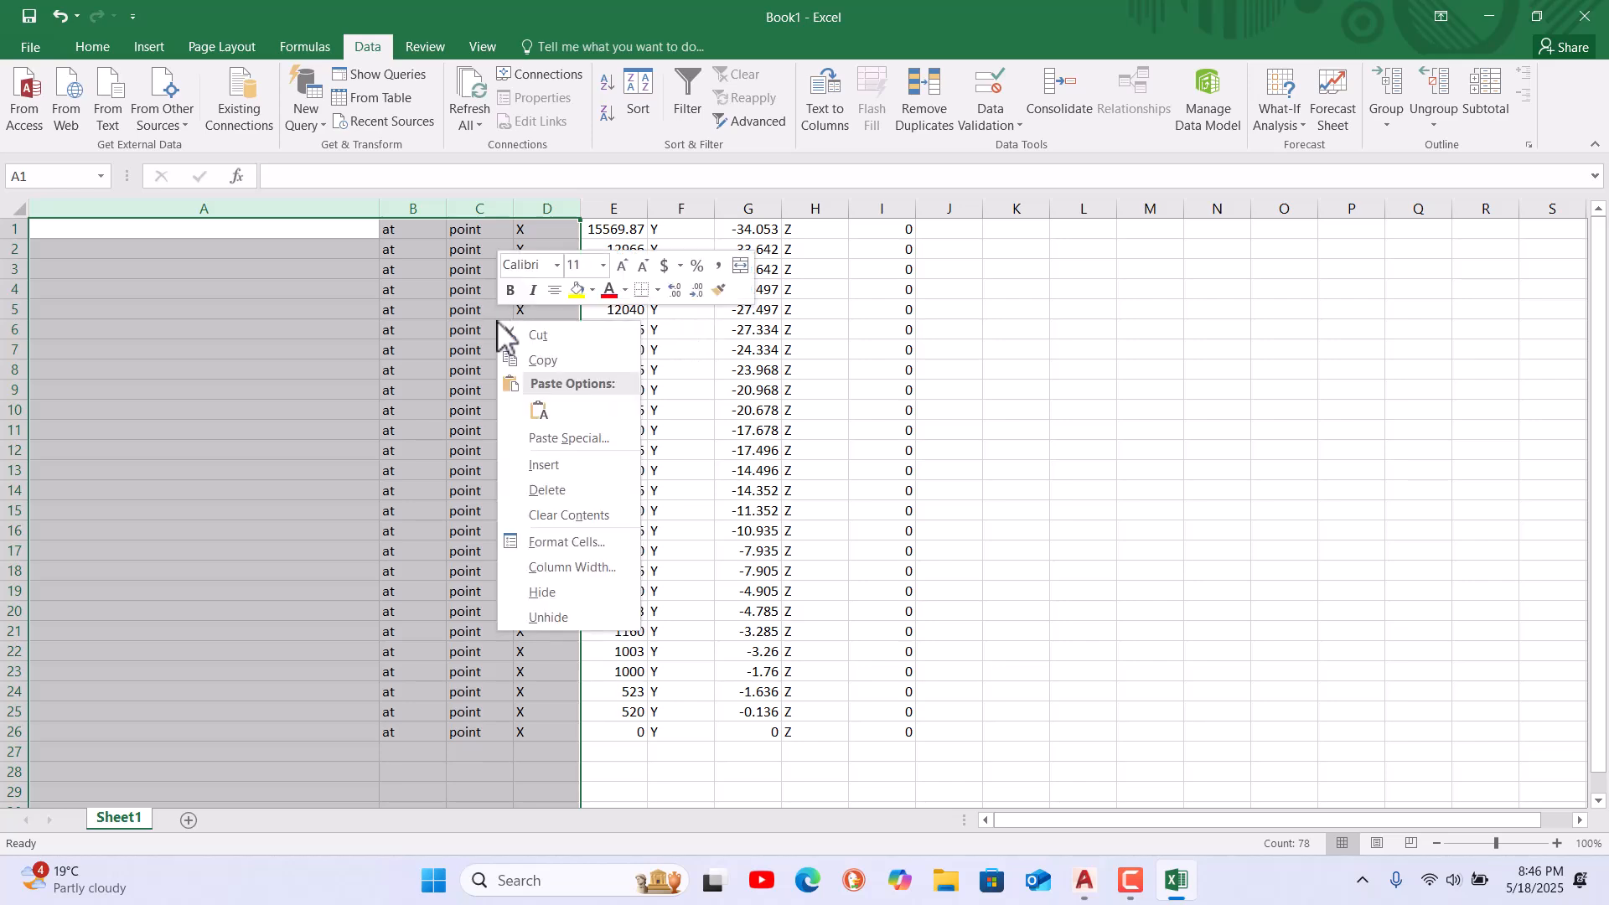
click(552, 492)
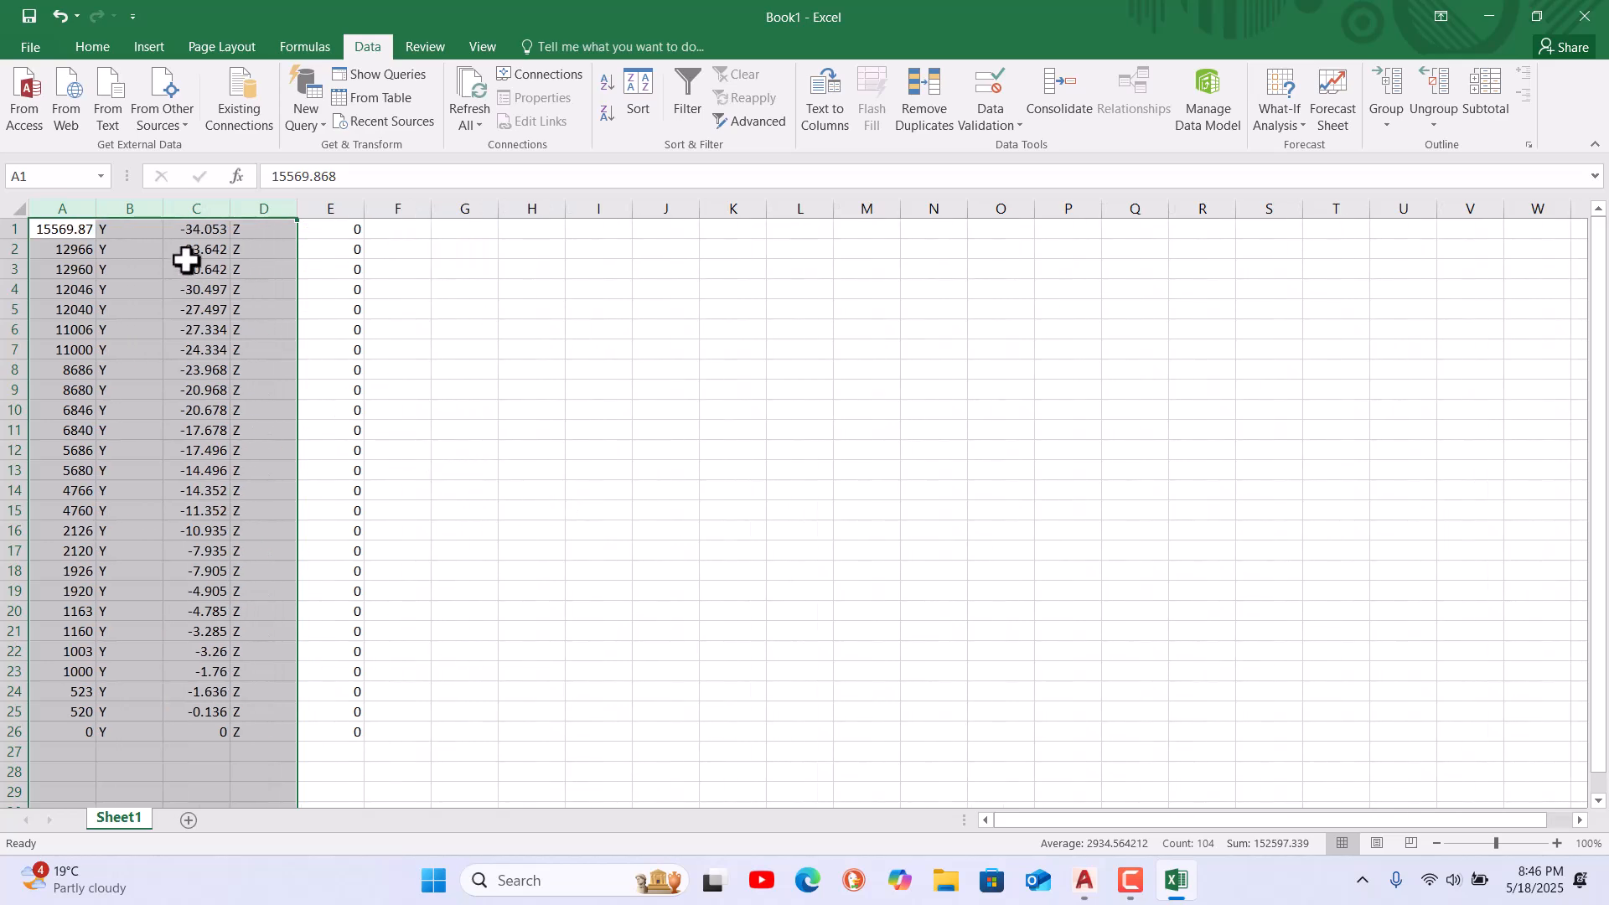
click(118, 207)
right_click(124, 211)
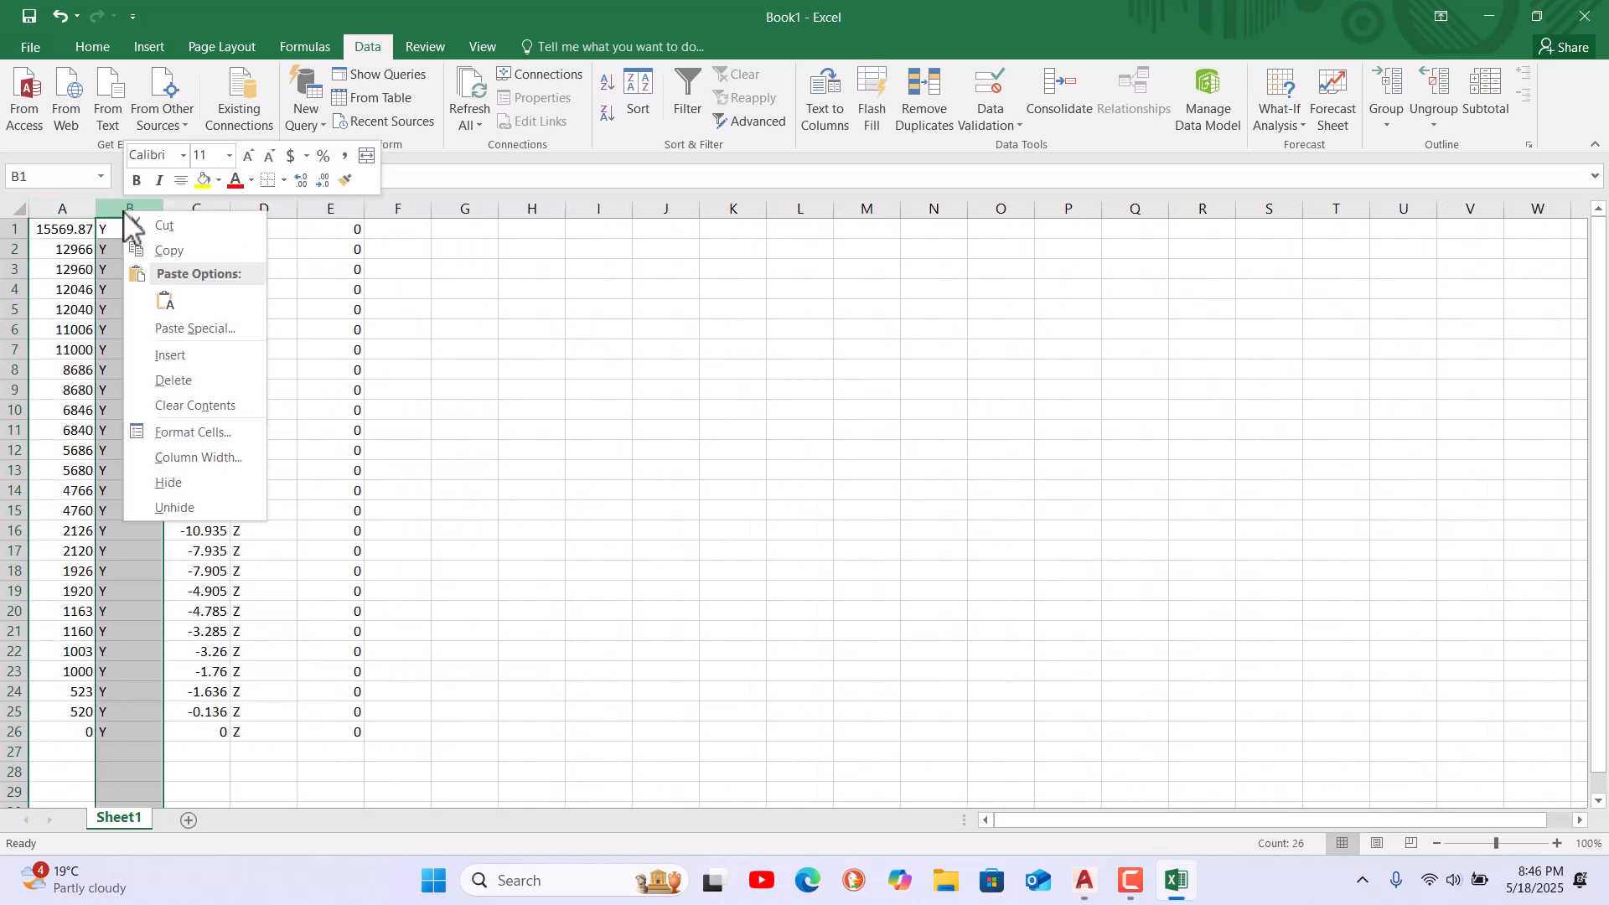
click(182, 382)
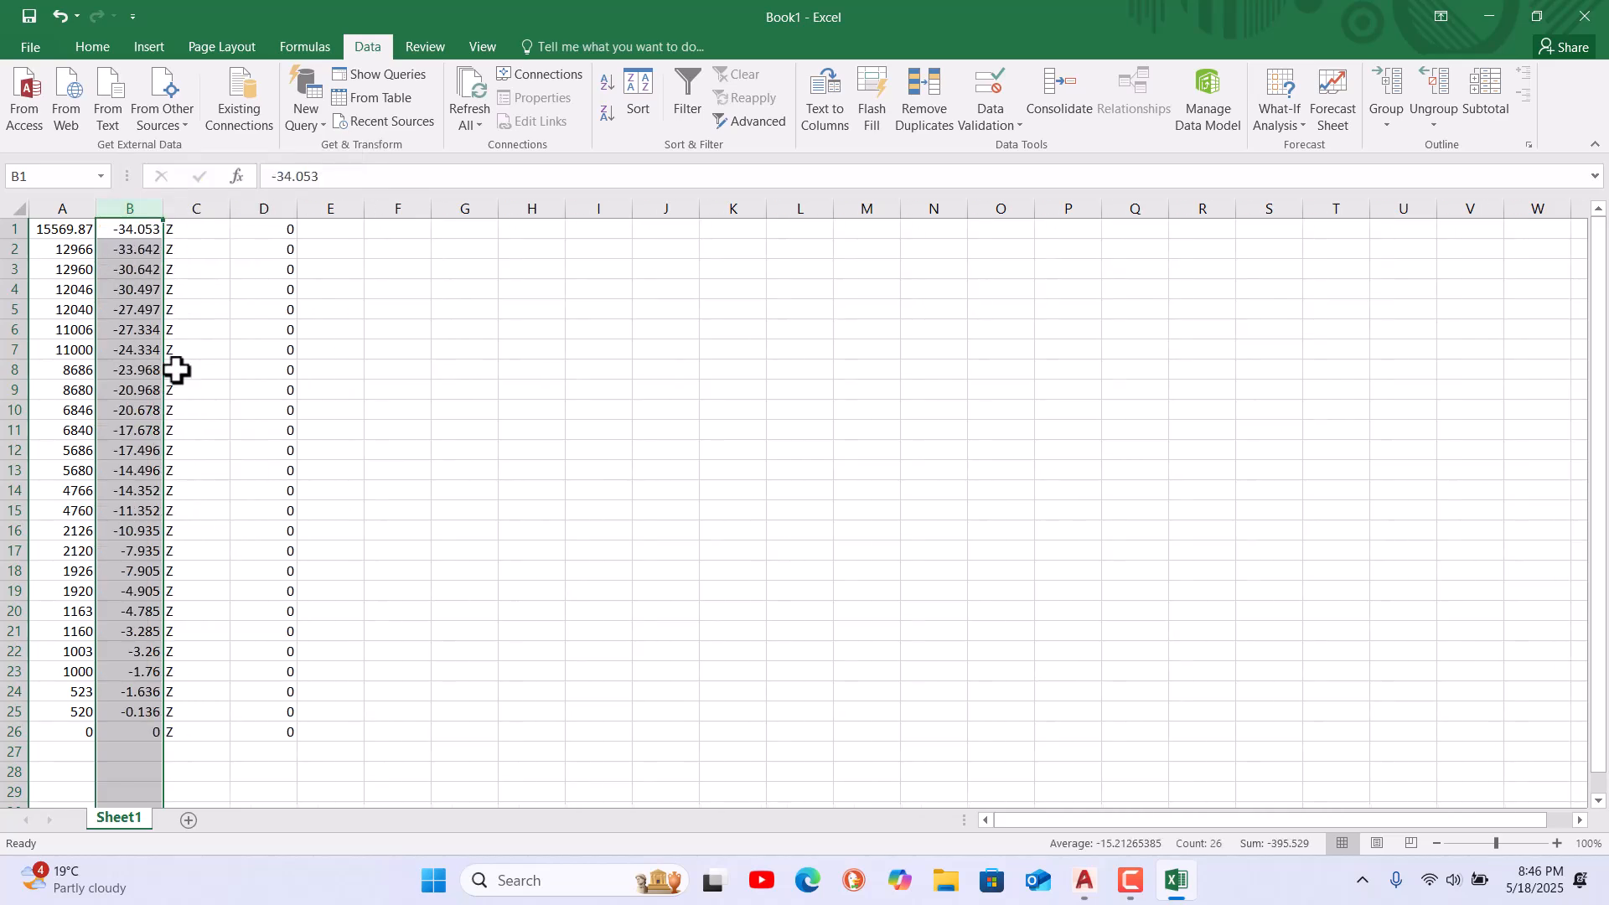
Delete the column of "Z" labels together with the neighbouring column of zero Z values
click(189, 202)
right_click(190, 207)
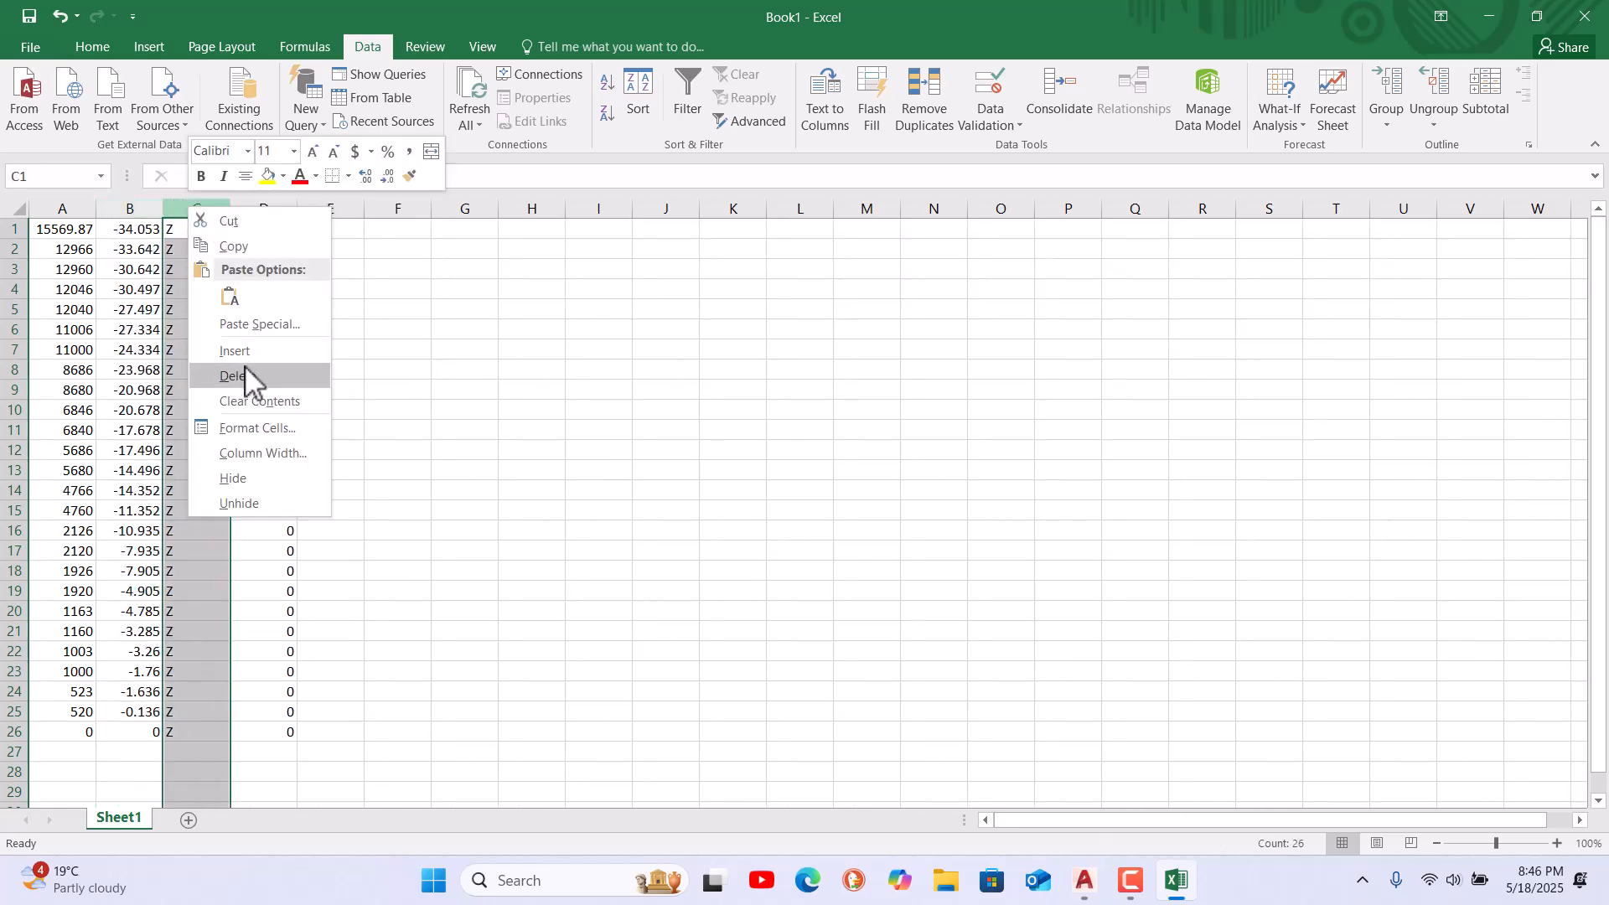
drag(172, 209, 251, 210)
right_click(263, 215)
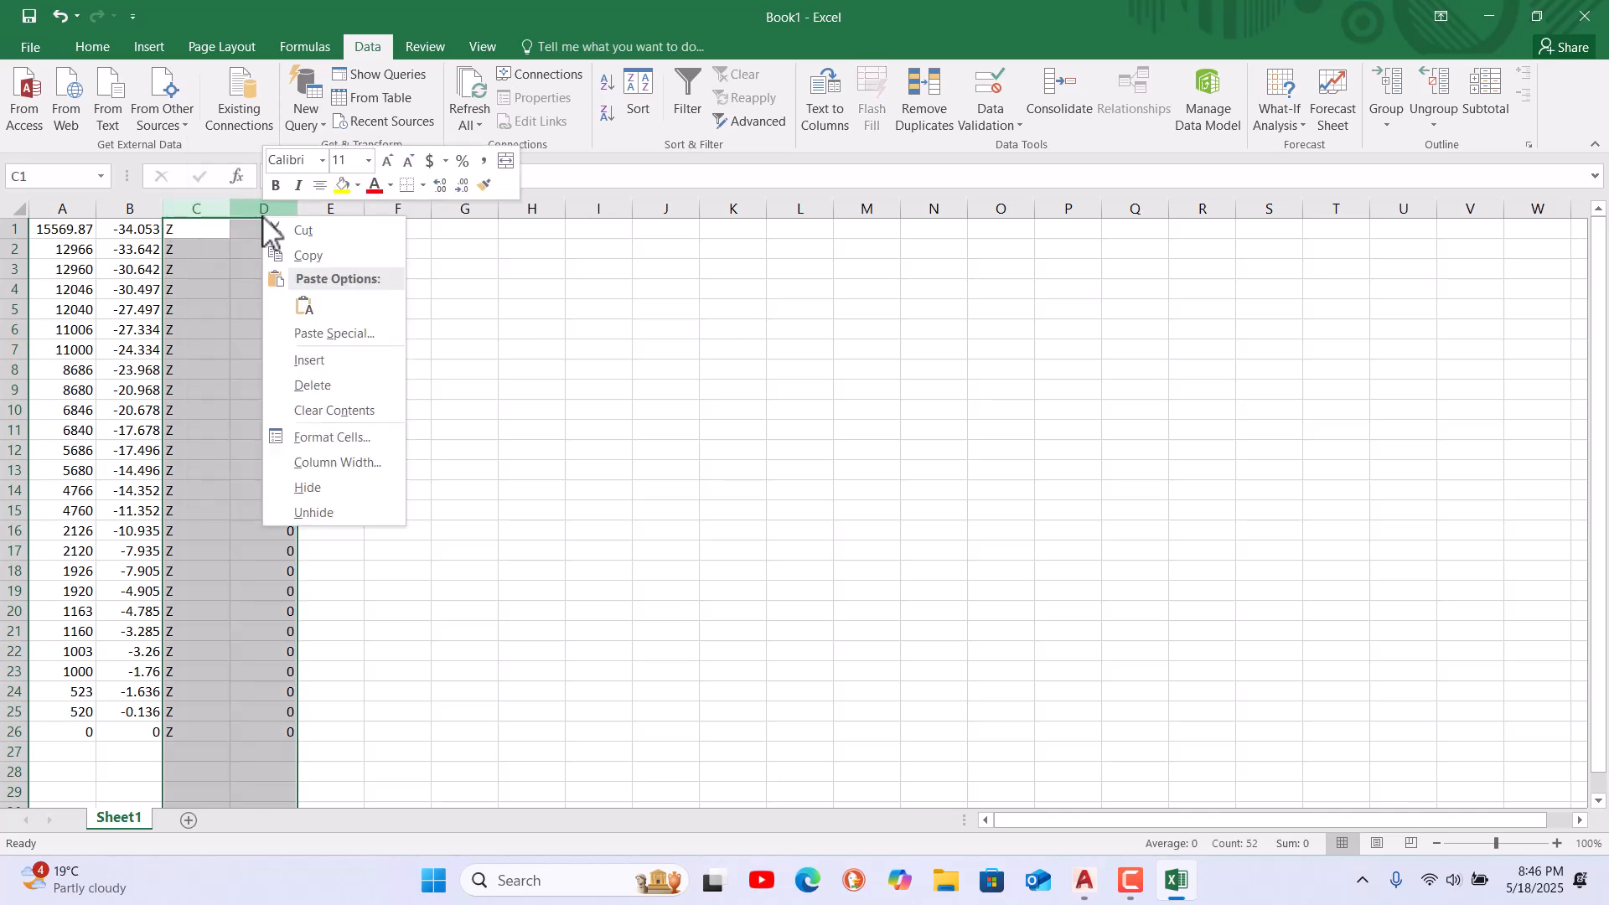
click(324, 386)
click(532, 452)
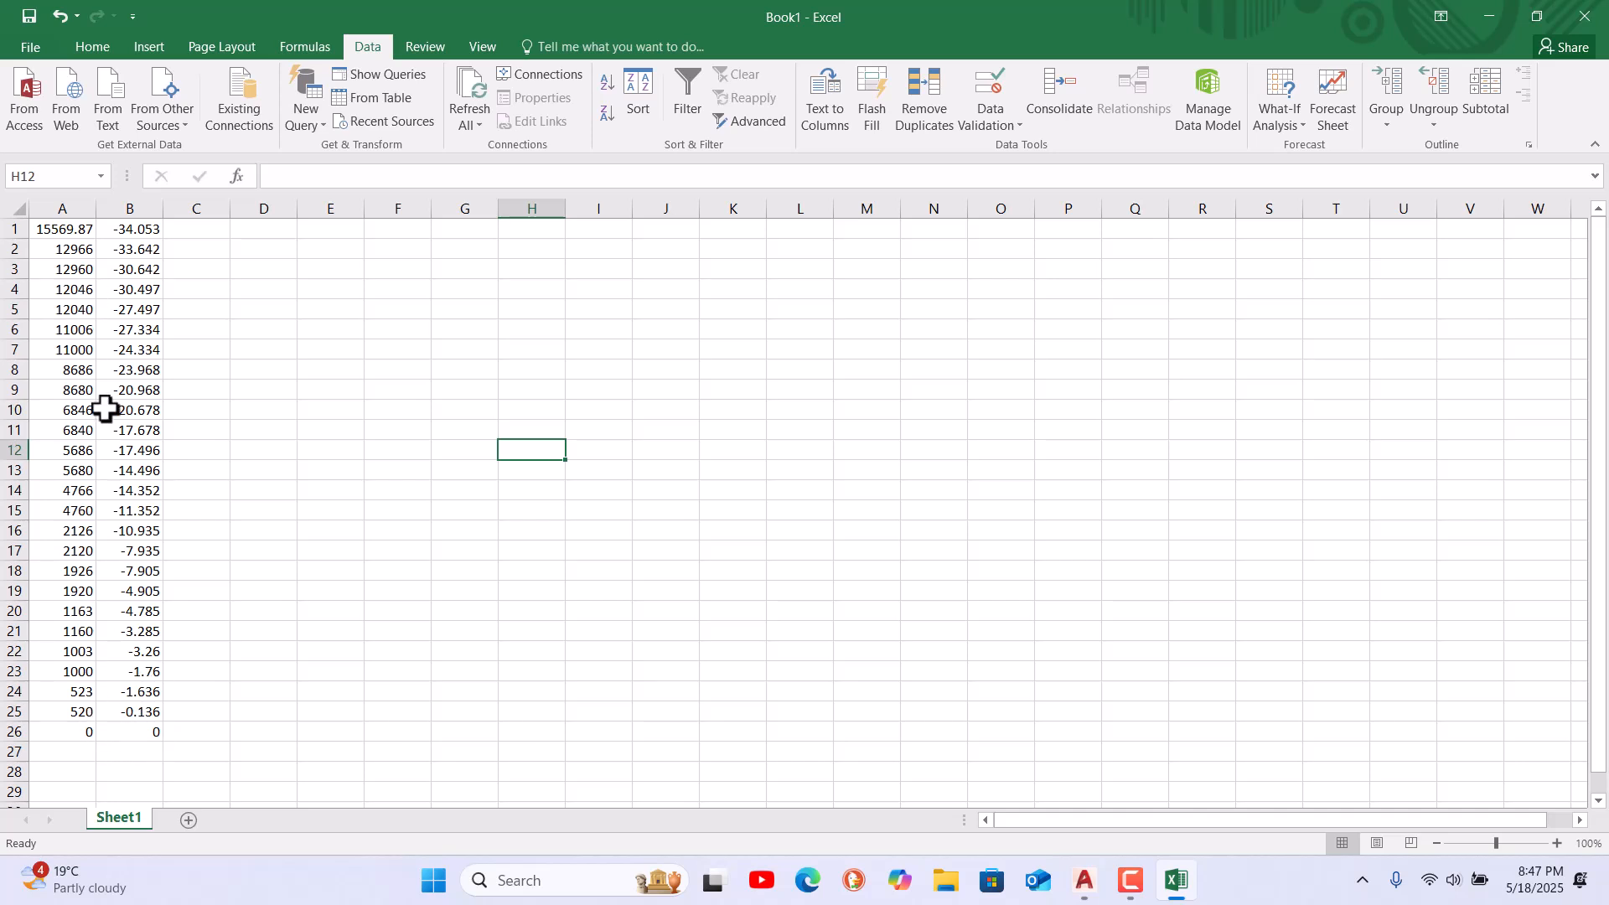
Sort columns A and B together in ascending order by the station values in column A
drag(65, 208, 108, 209)
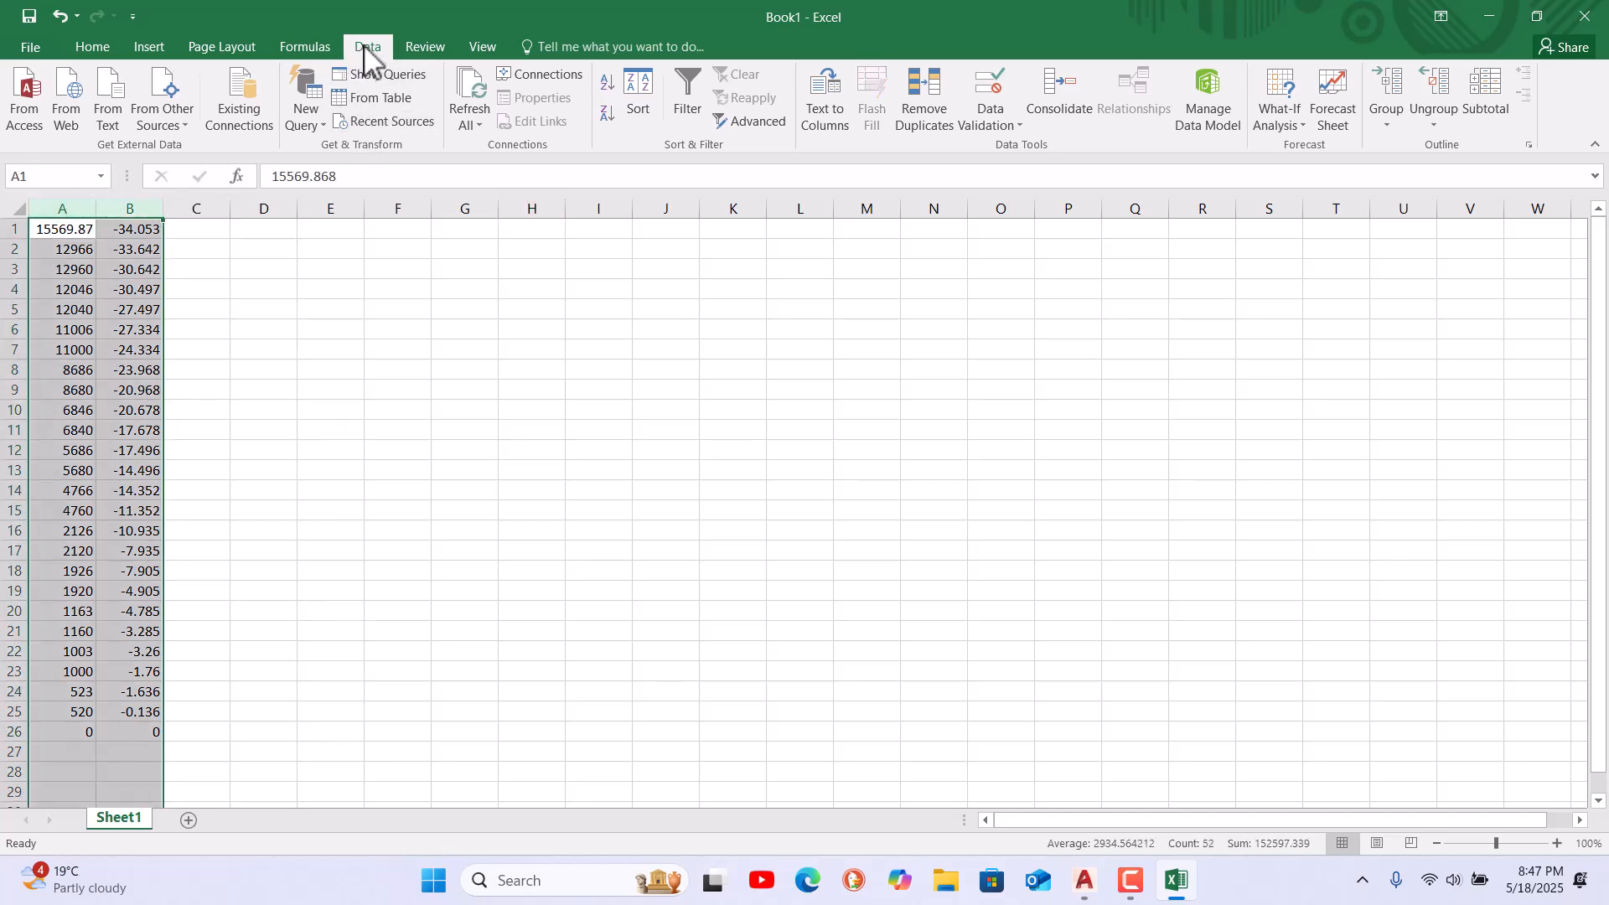
click(605, 83)
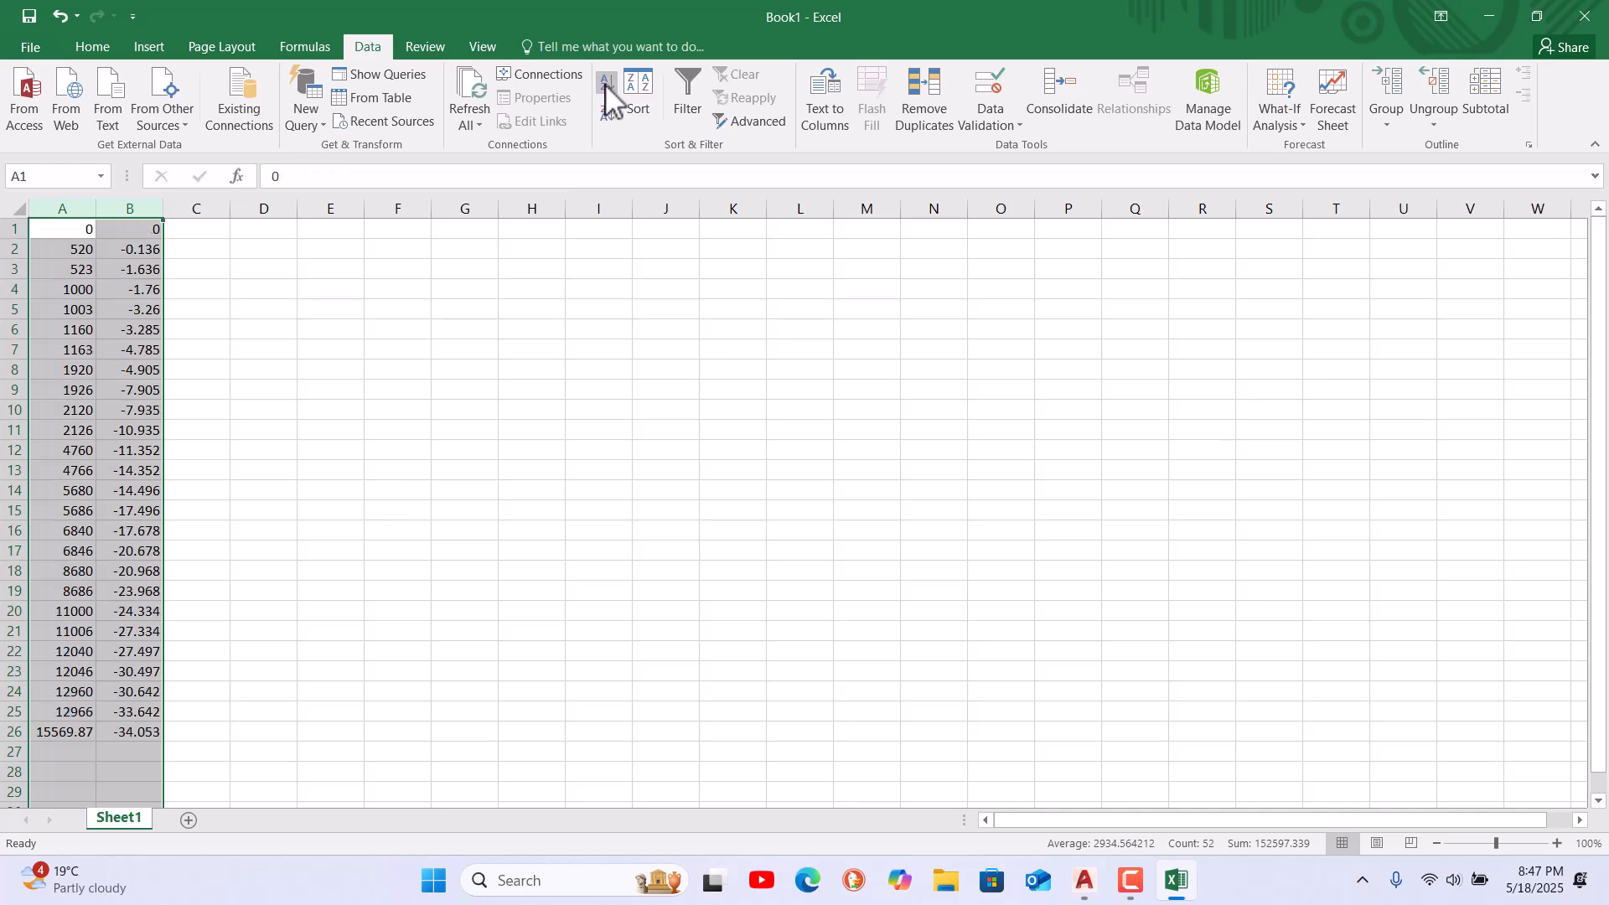
click(402, 409)
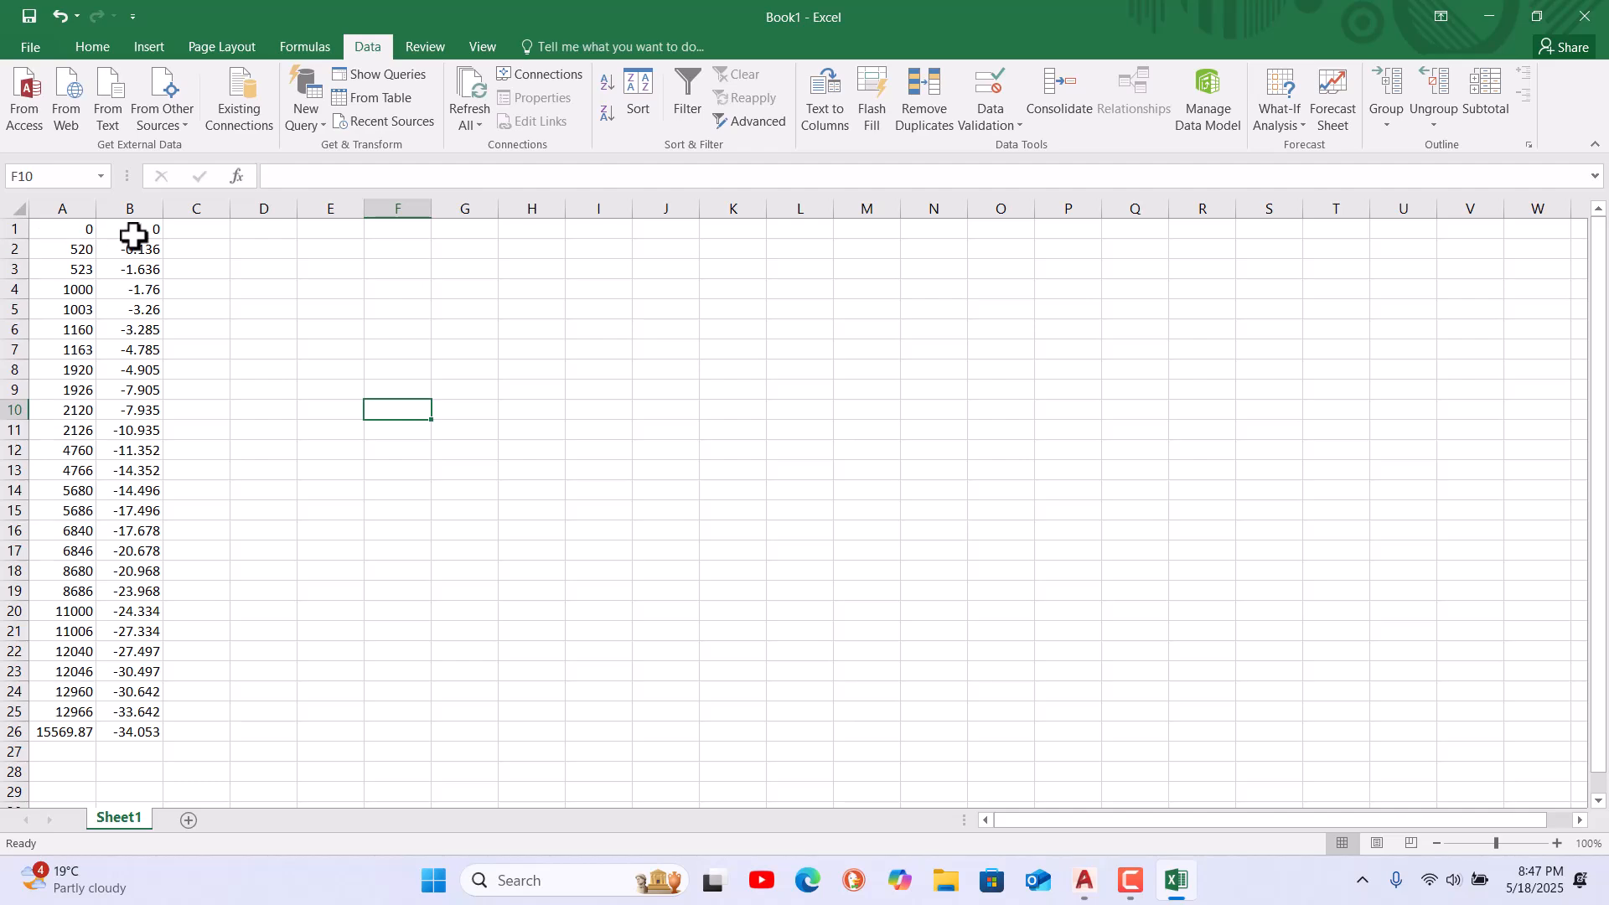
Enter the formula =A1&","&B1 in cell D1 to join the first station and elevation with a comma
mouse_move(57, 885)
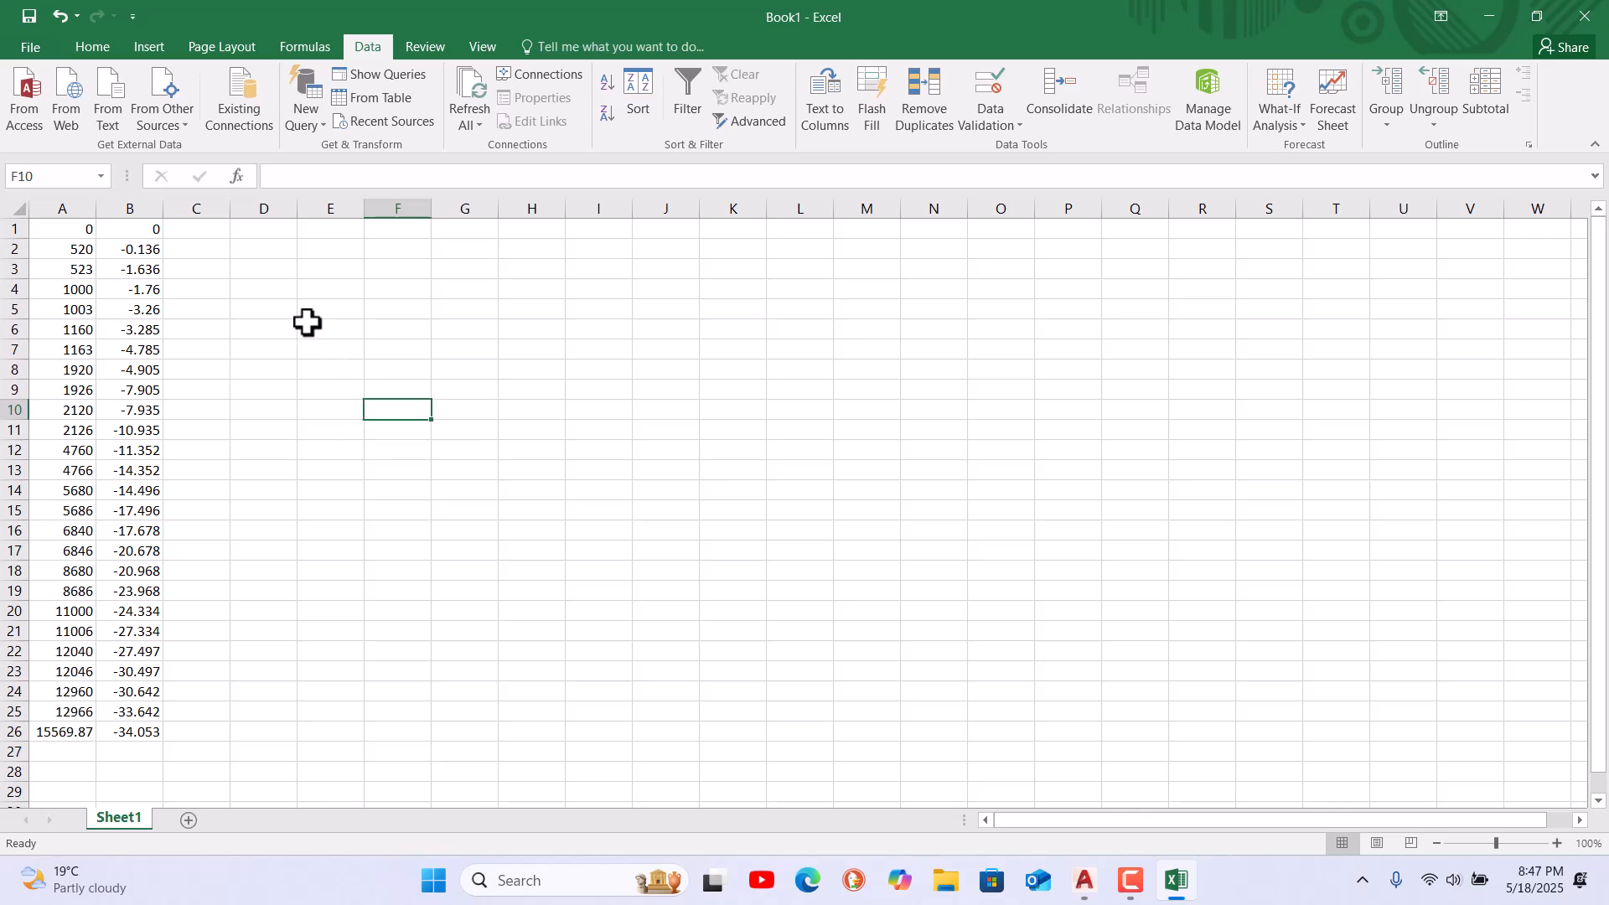
click(274, 232)
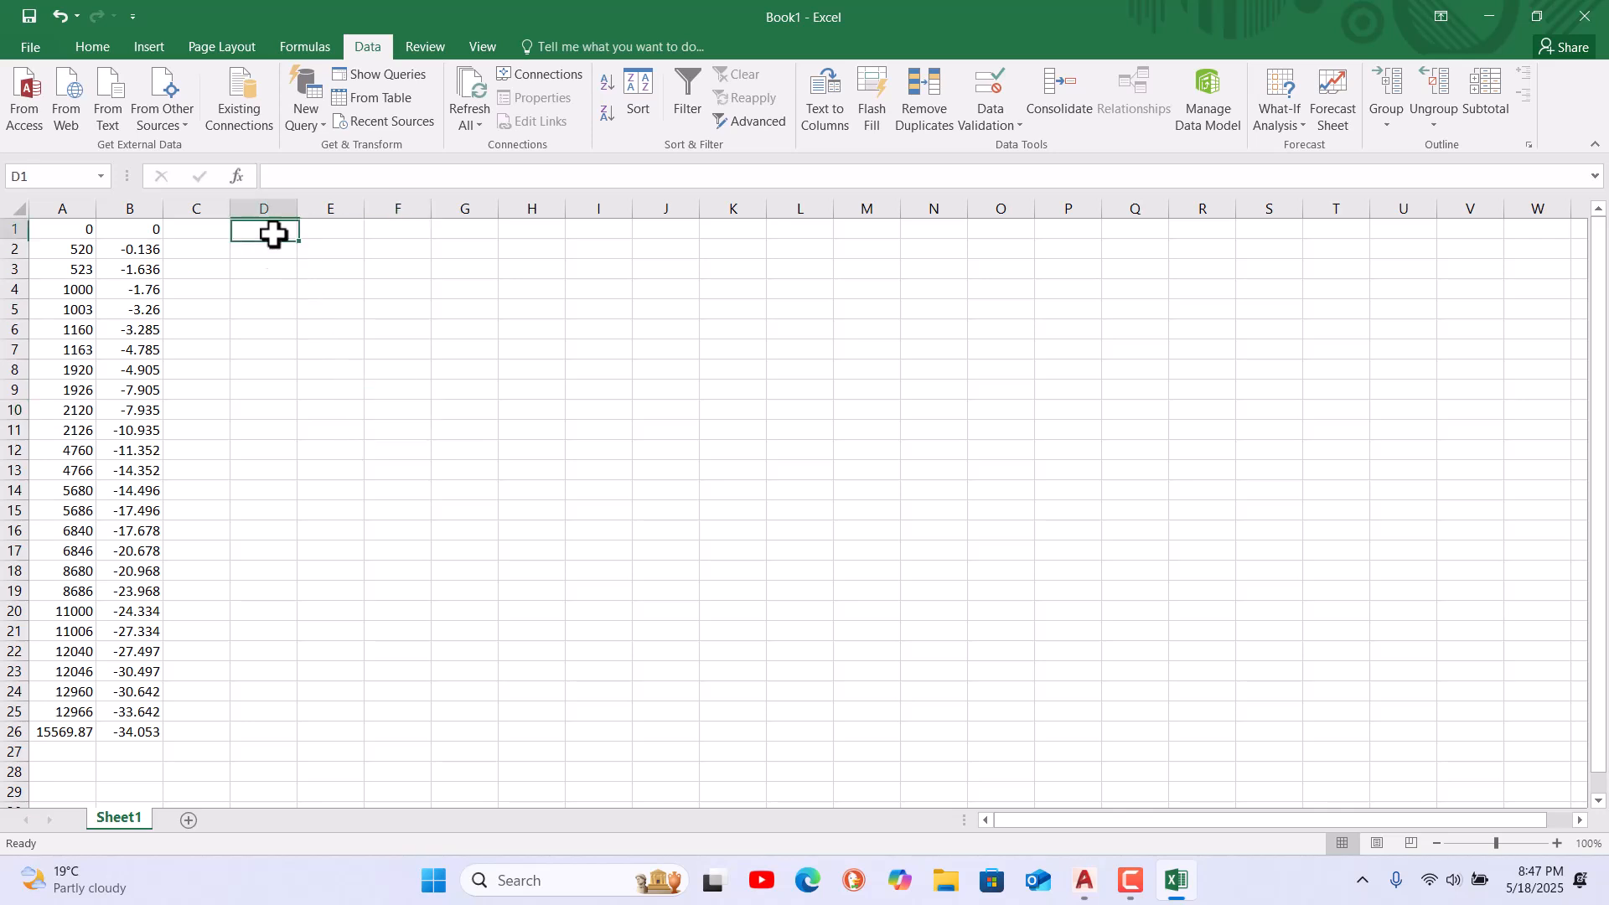
text(=)
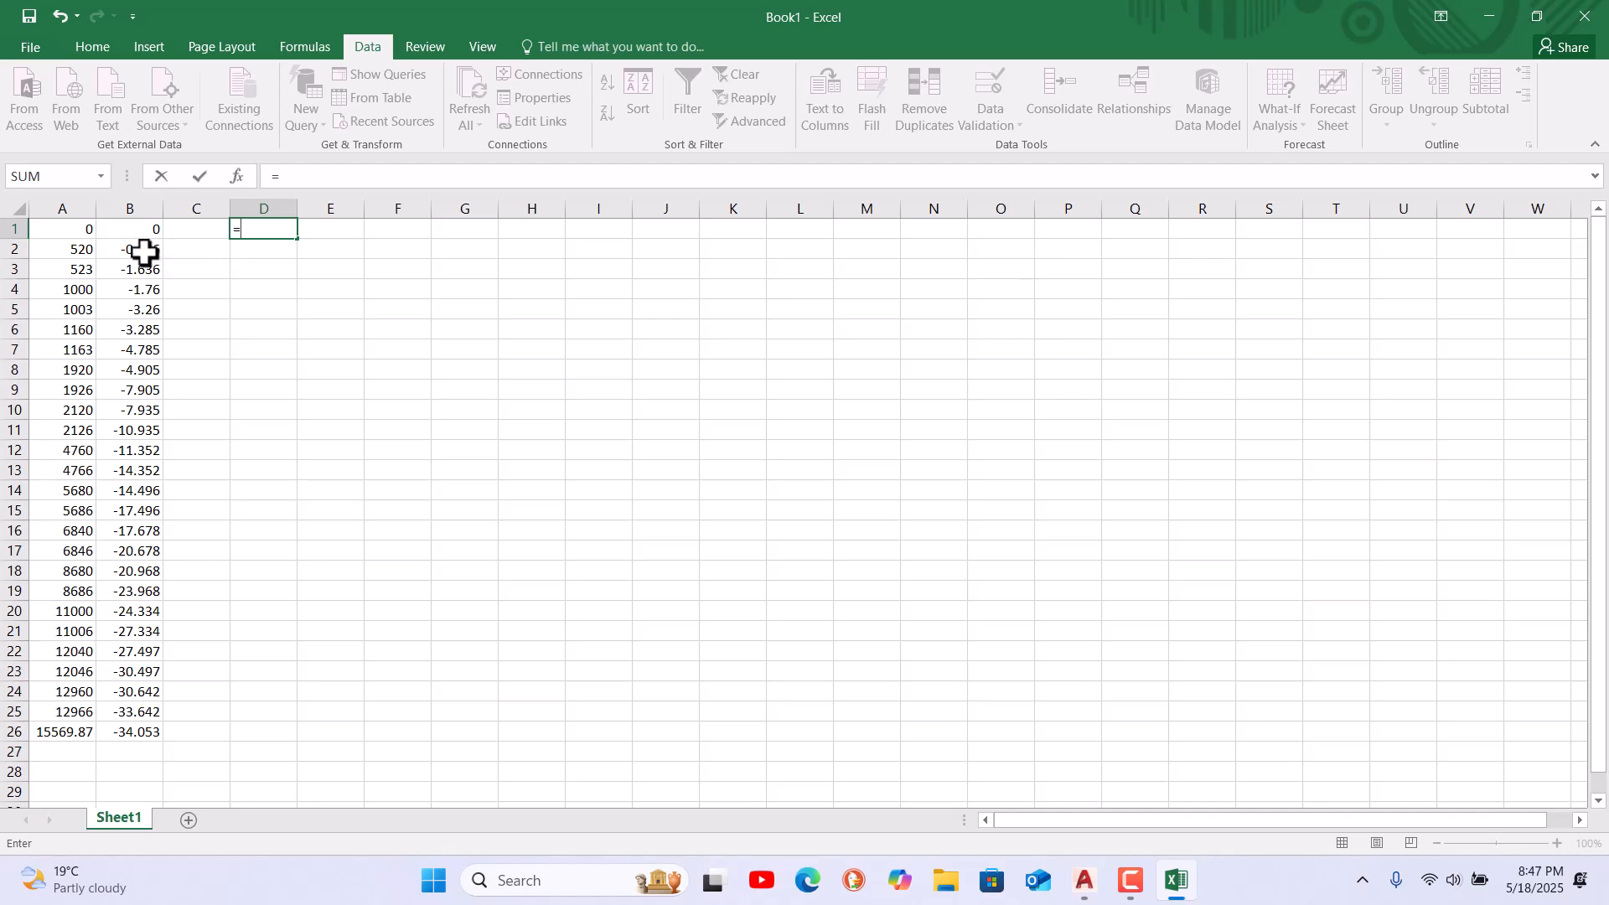
click(84, 230)
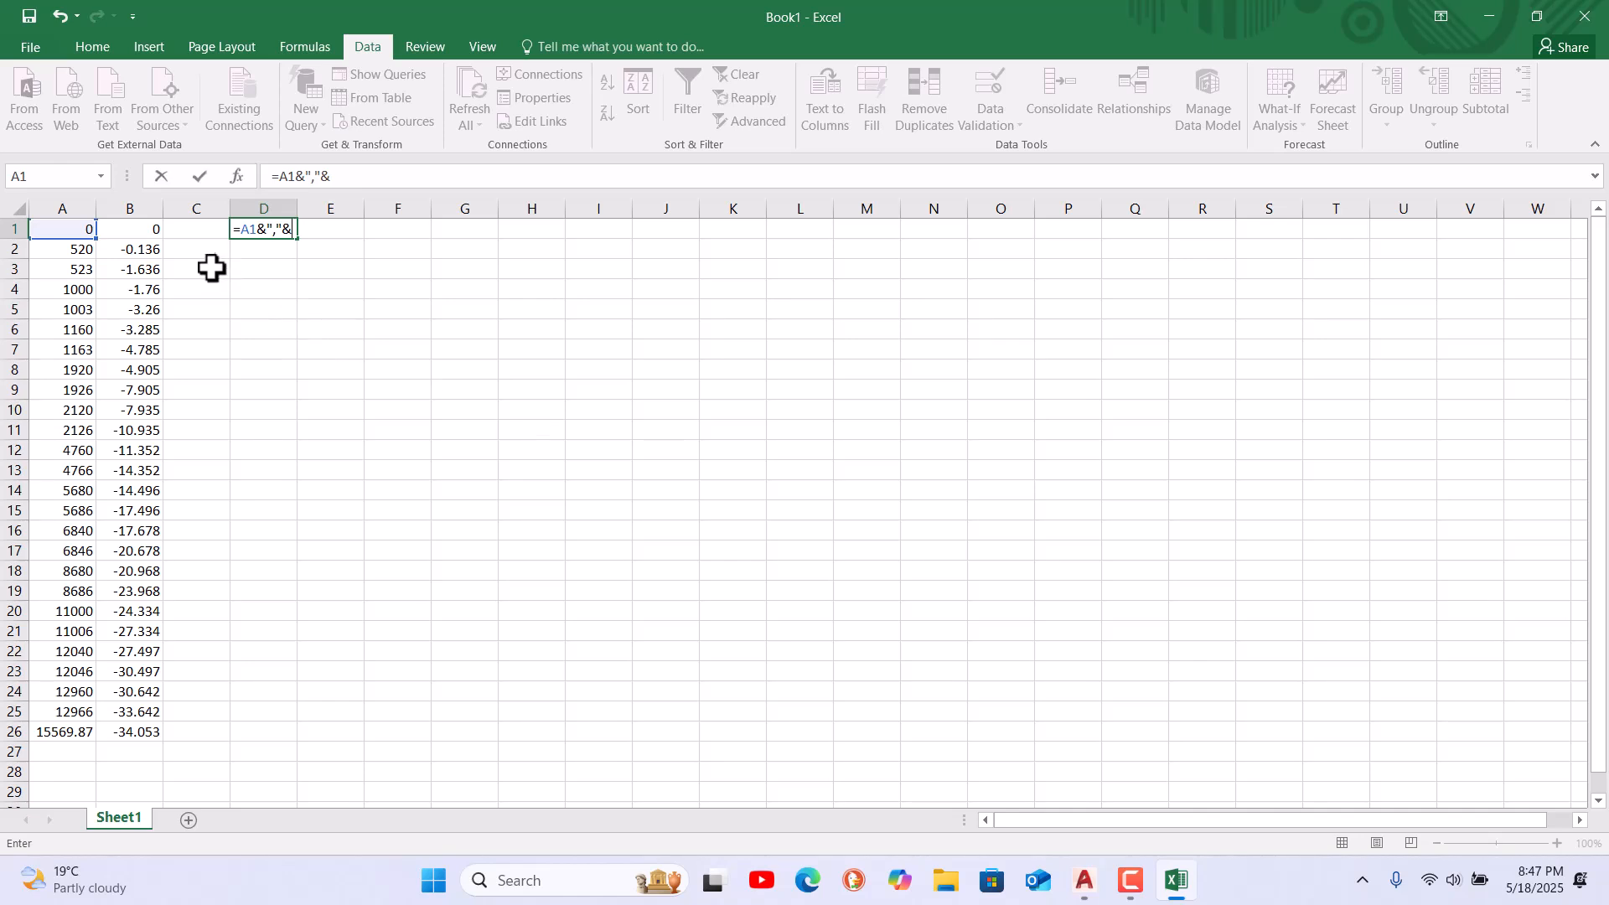
click(158, 230)
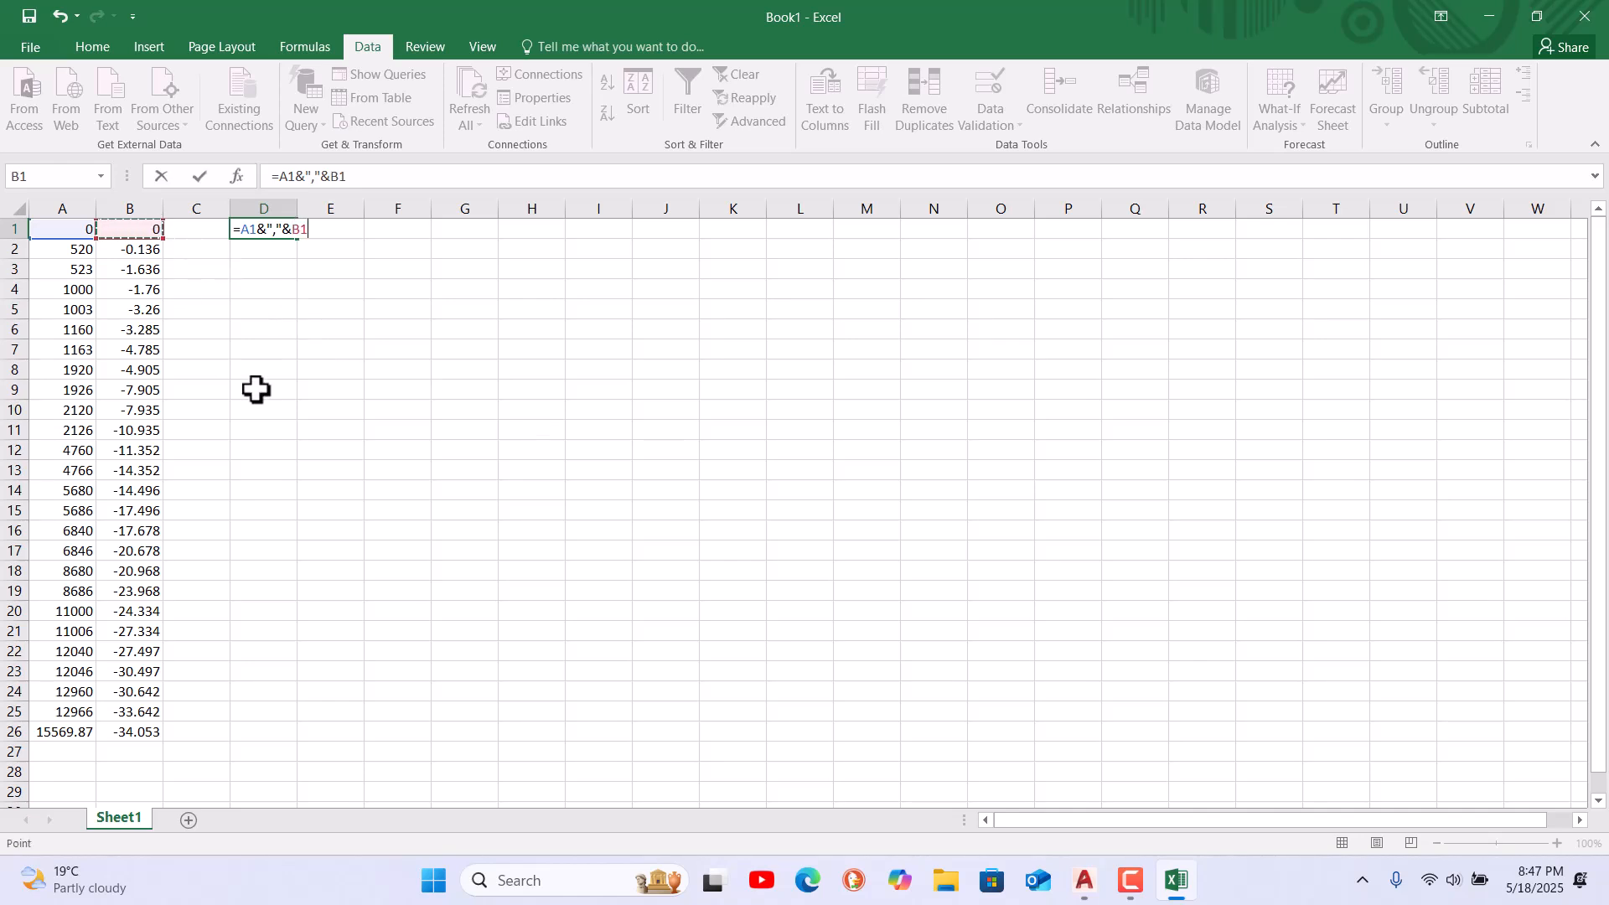
key(Return)
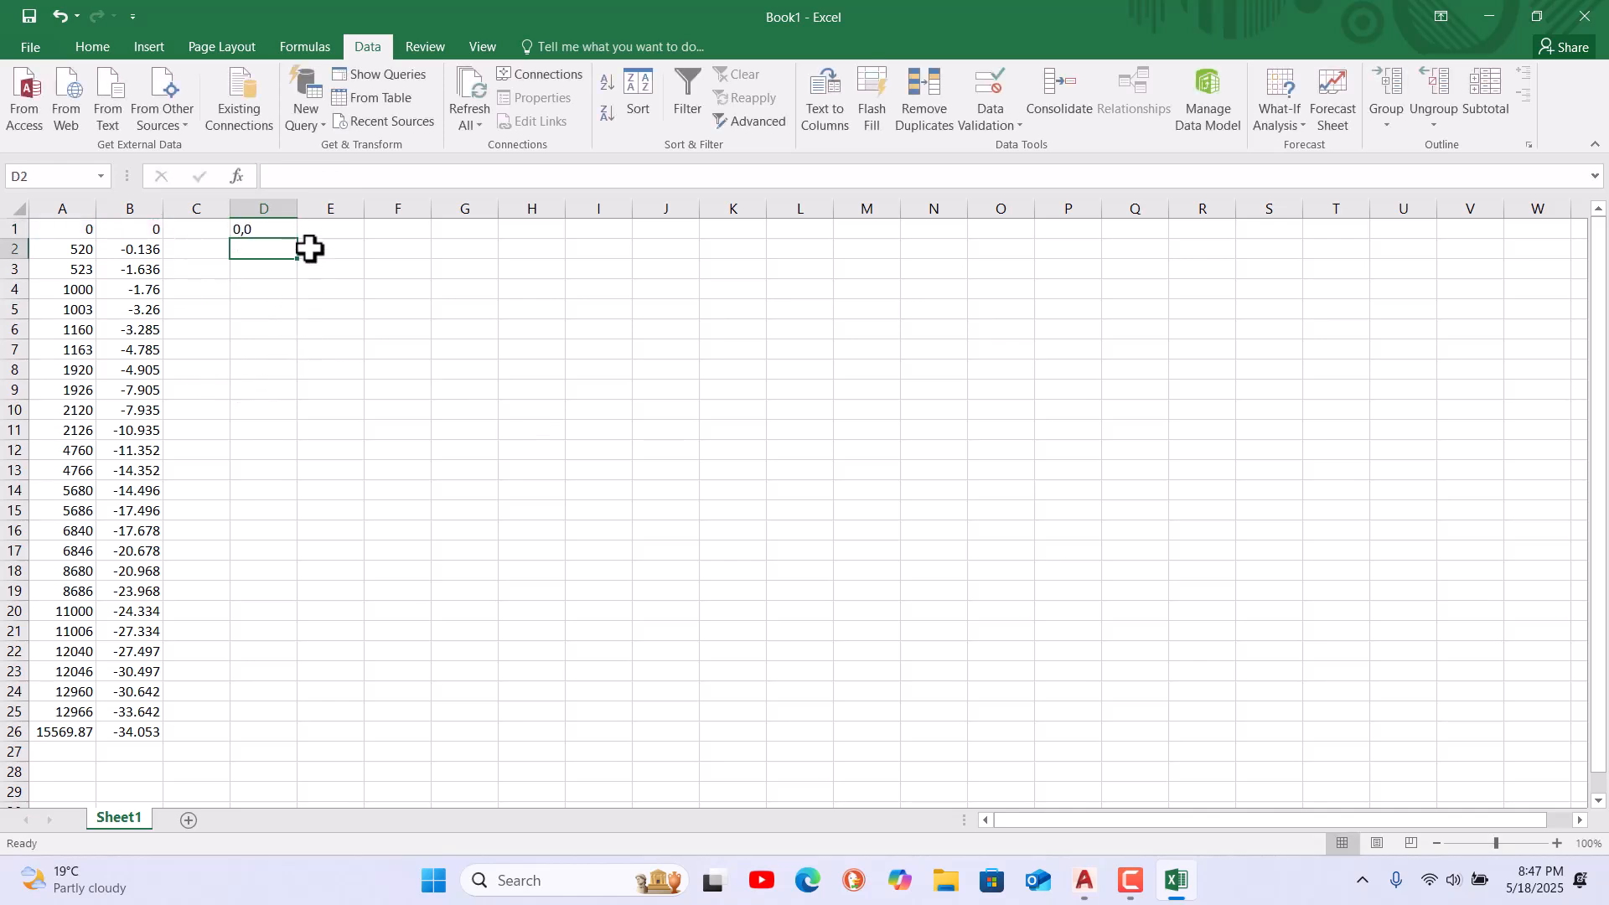
Replace the comma separator in D1's formula with a space, making it =A1&" "&B1
click(250, 228)
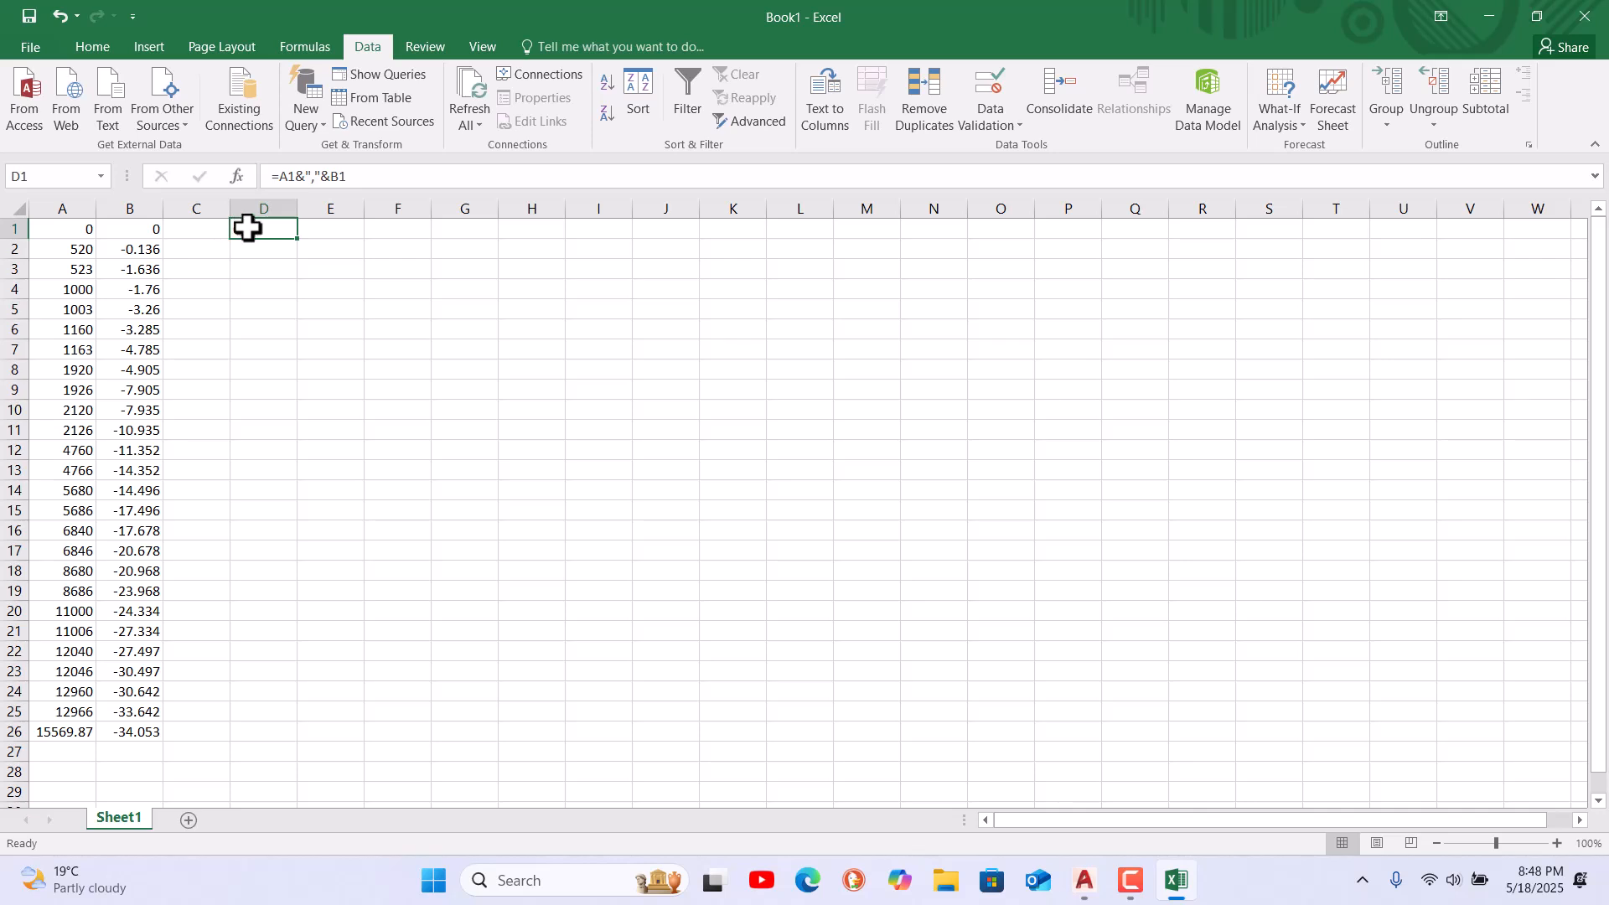
click(314, 176)
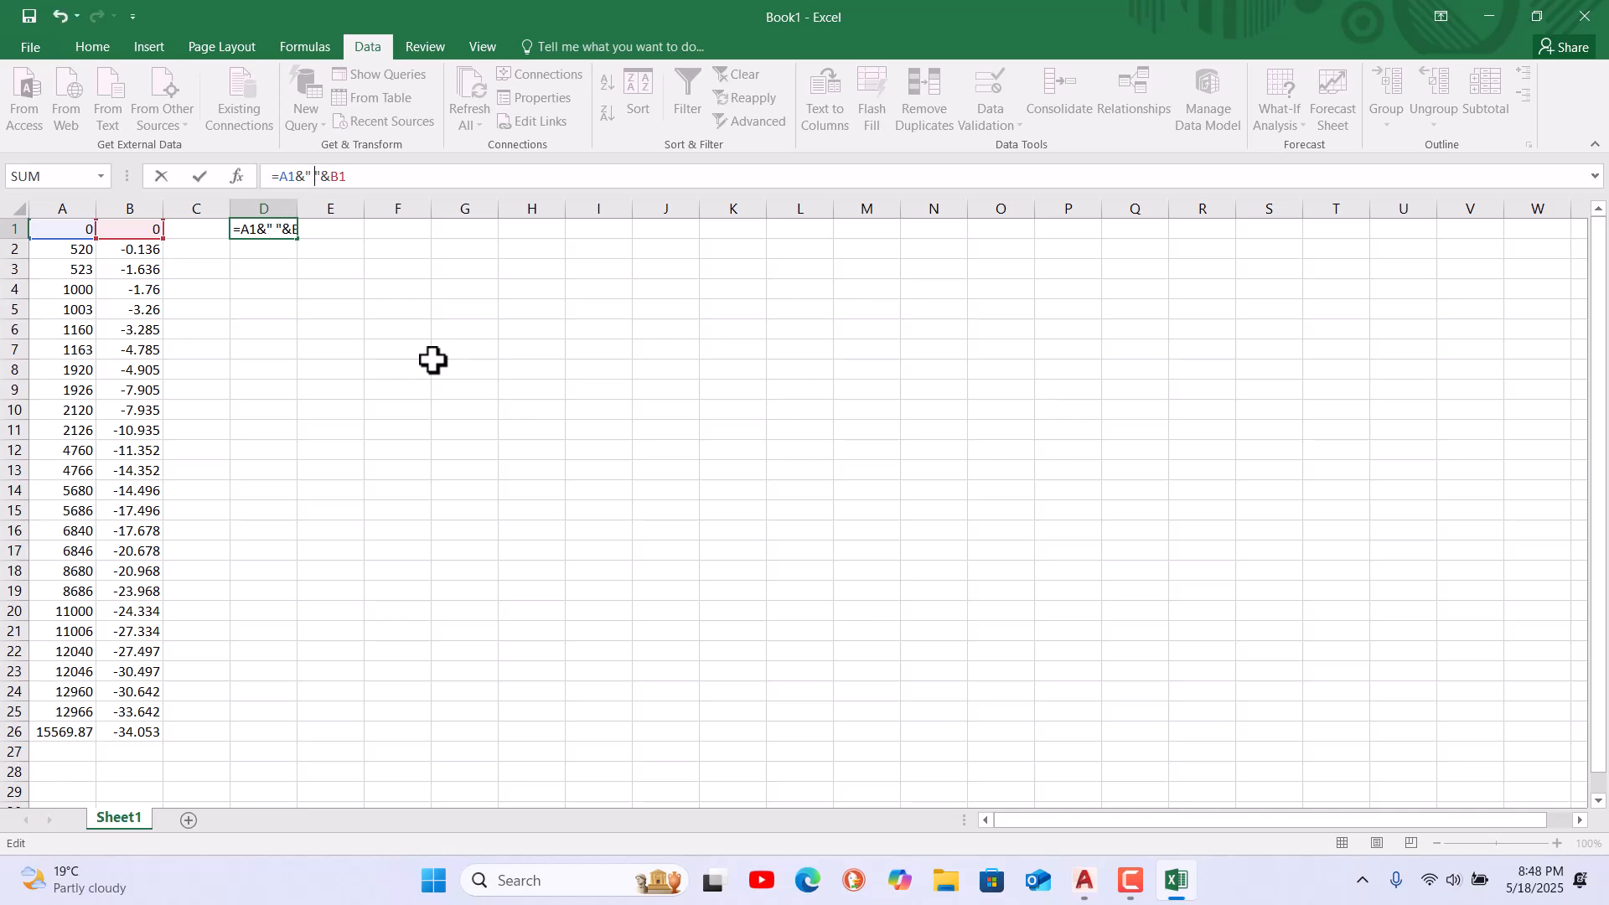
key(Return)
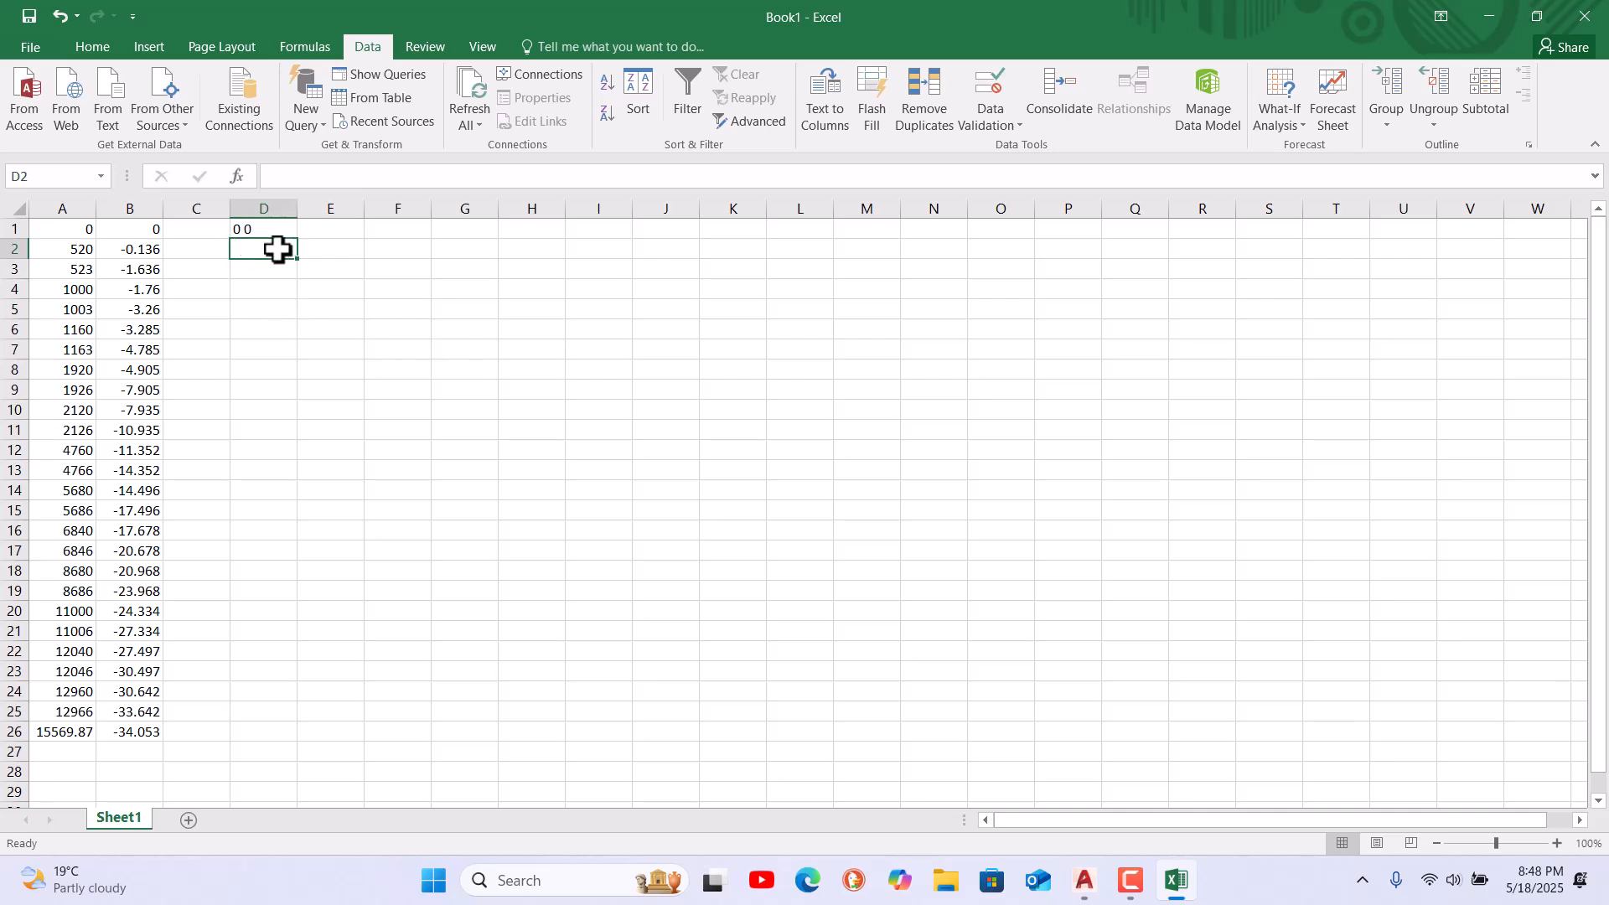
Fill D1's formula down to D26 and fit column D's width to its contents
click(259, 230)
drag(301, 242, 293, 741)
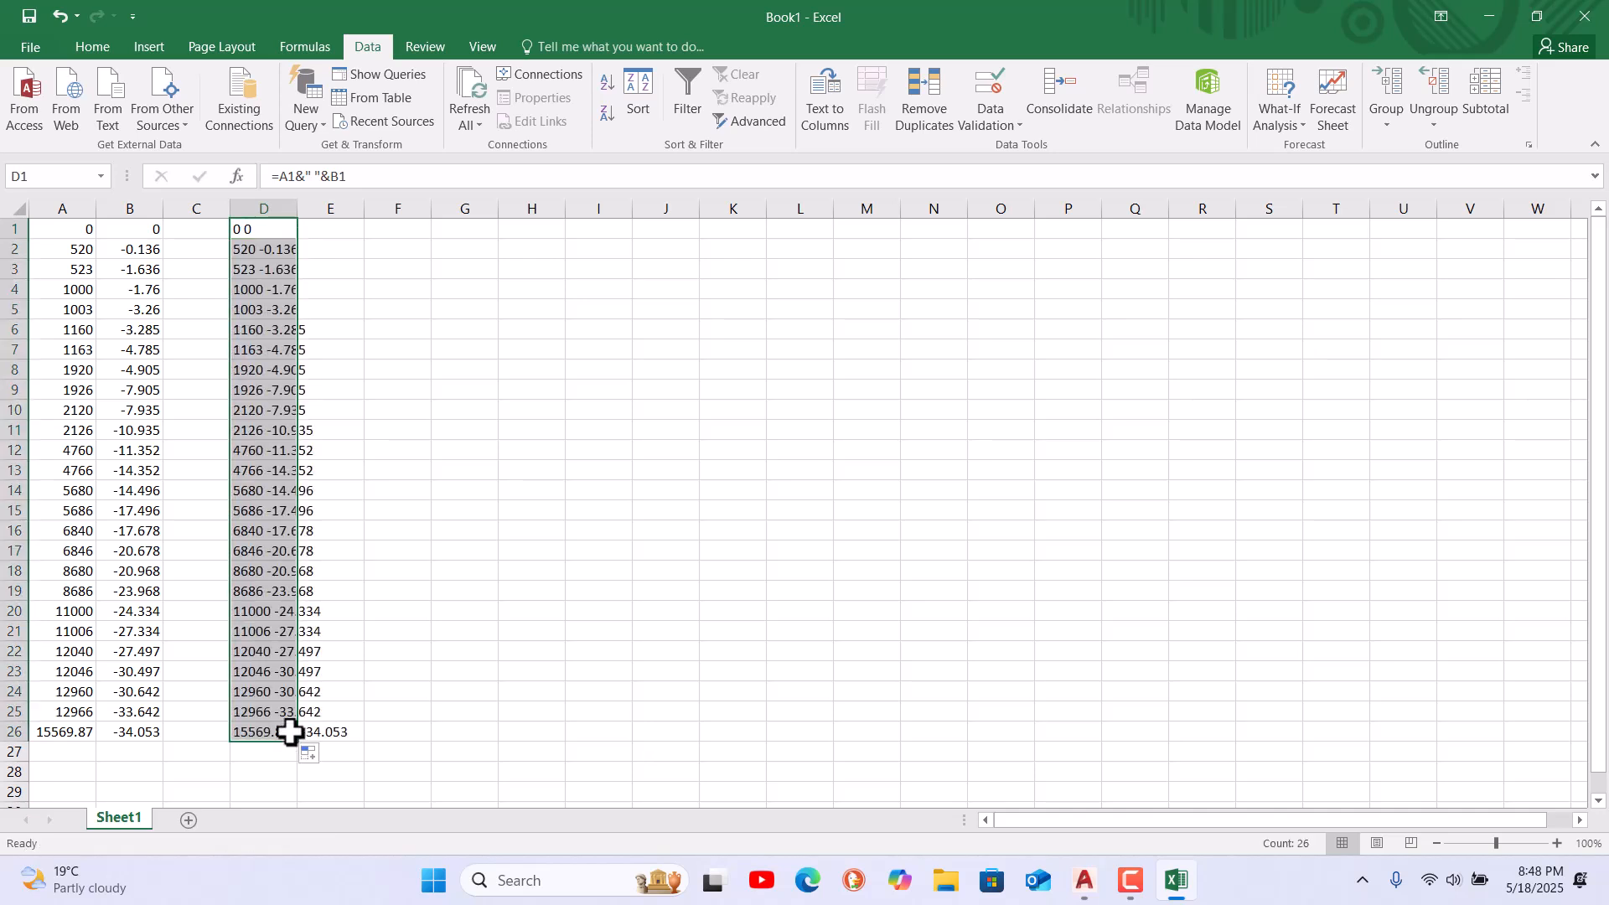
double_click(301, 208)
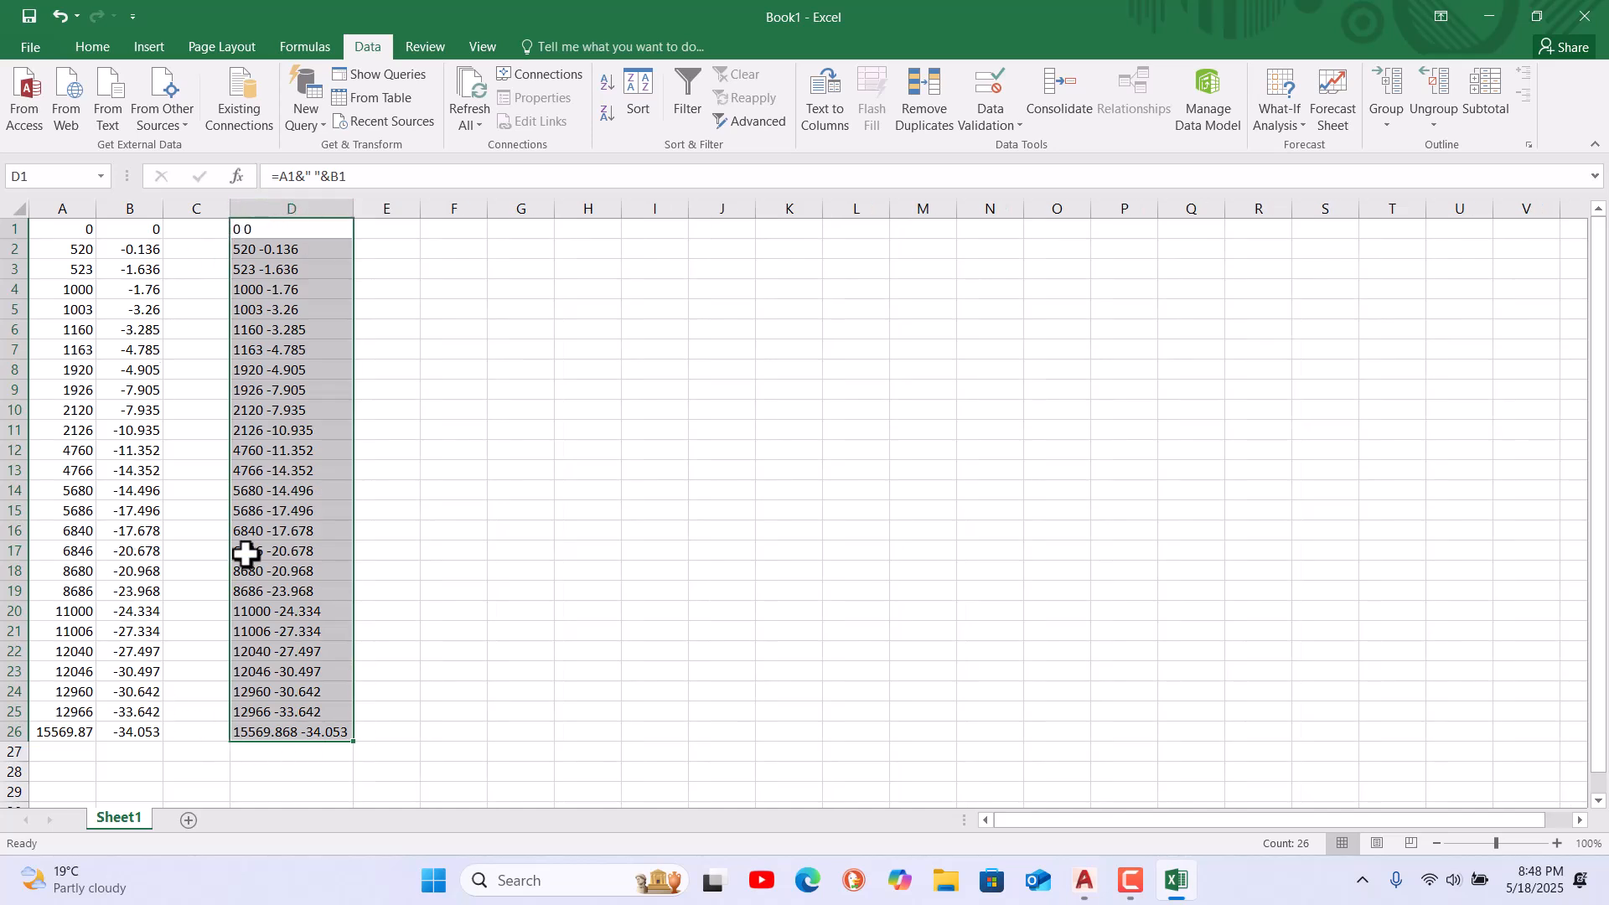
click(424, 374)
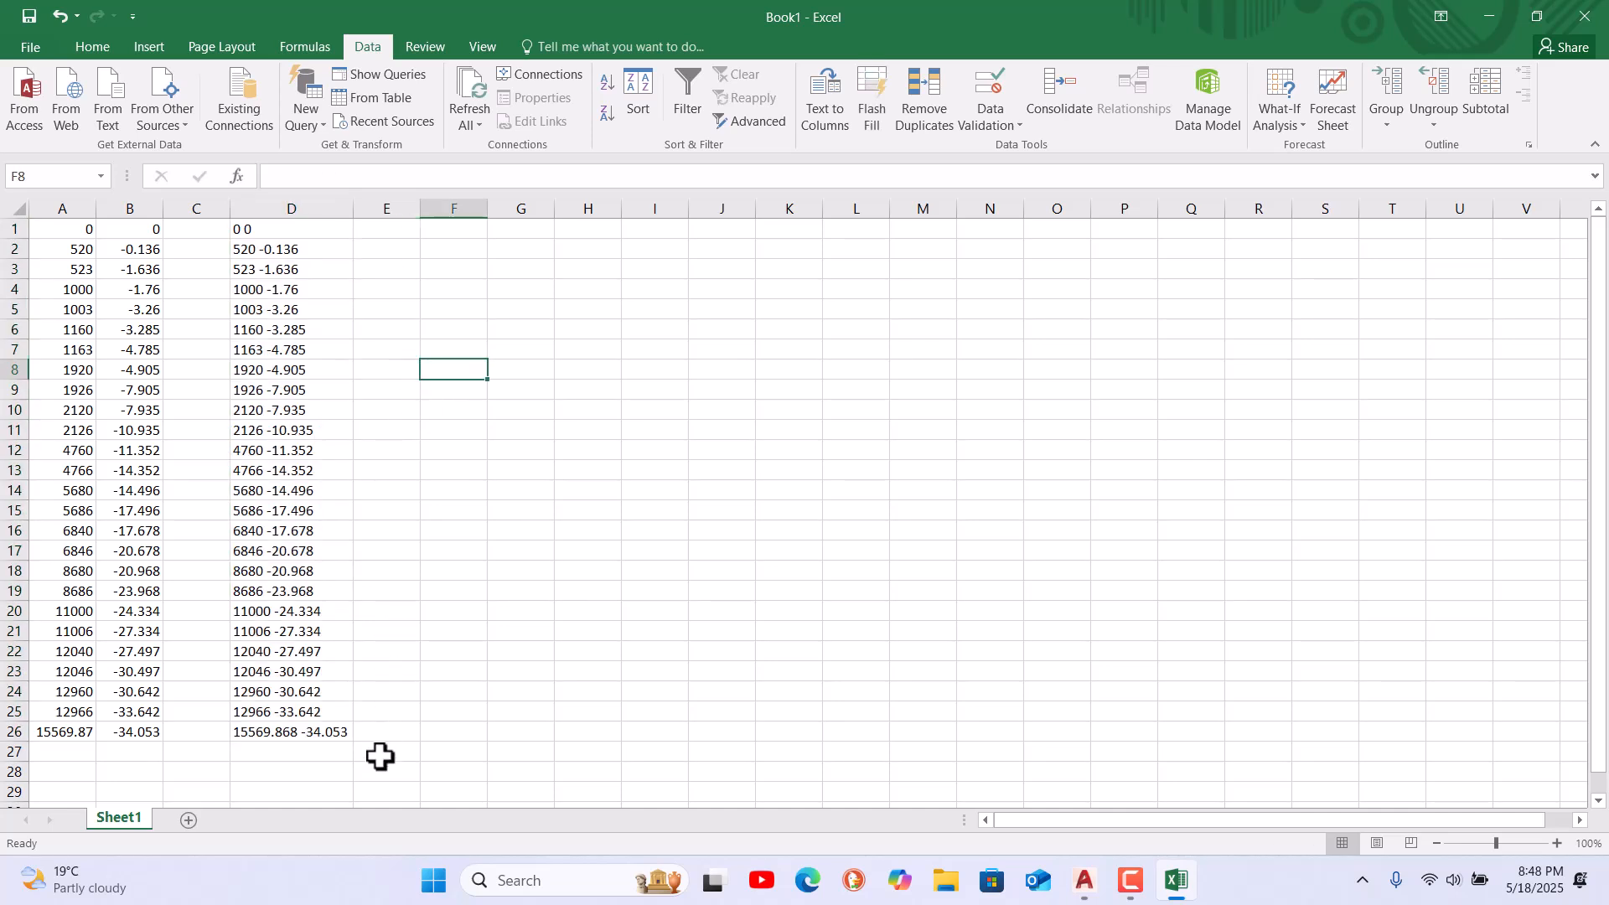
Copy the joined station-elevation values in cells D1 to D26
drag(278, 233, 309, 712)
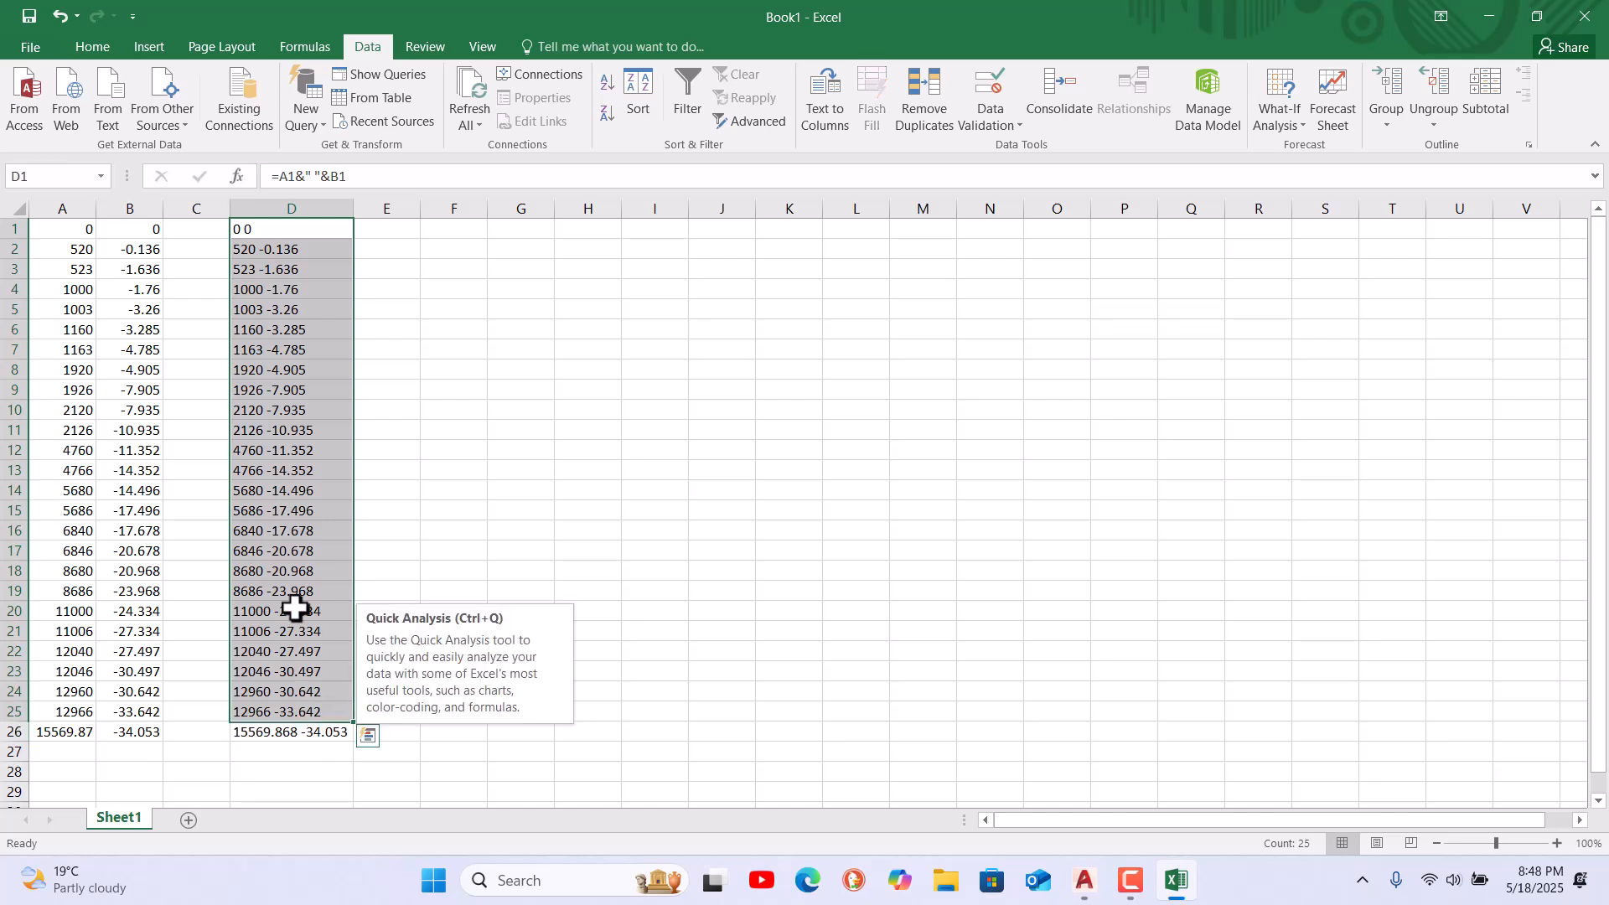
drag(275, 224, 280, 723)
right_click(288, 496)
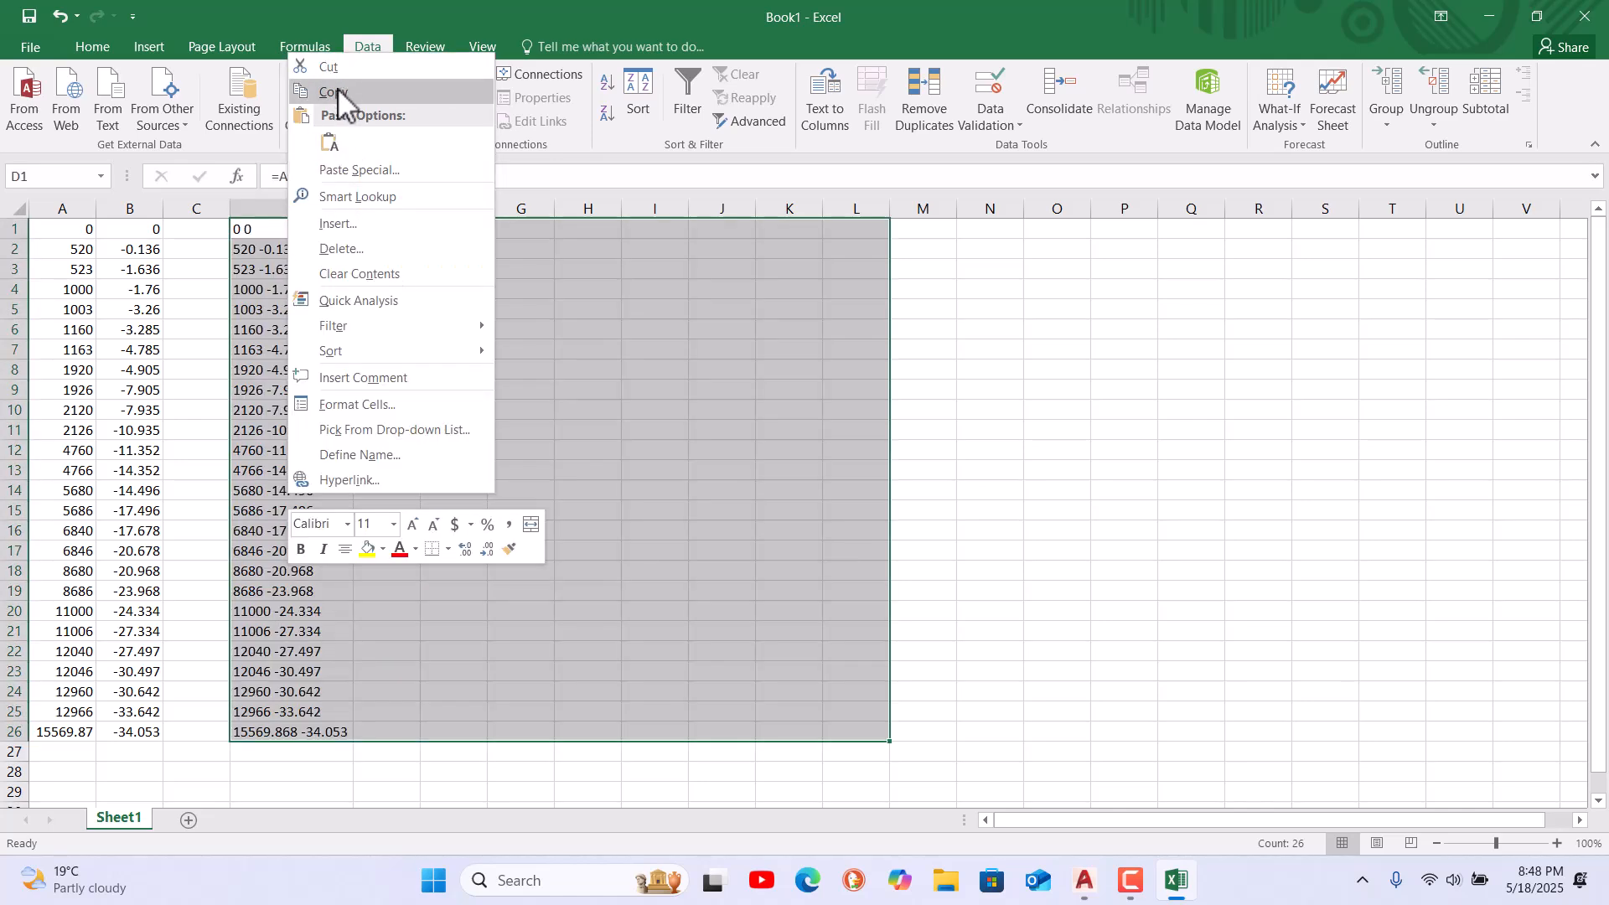
key(Escape)
drag(300, 228, 293, 727)
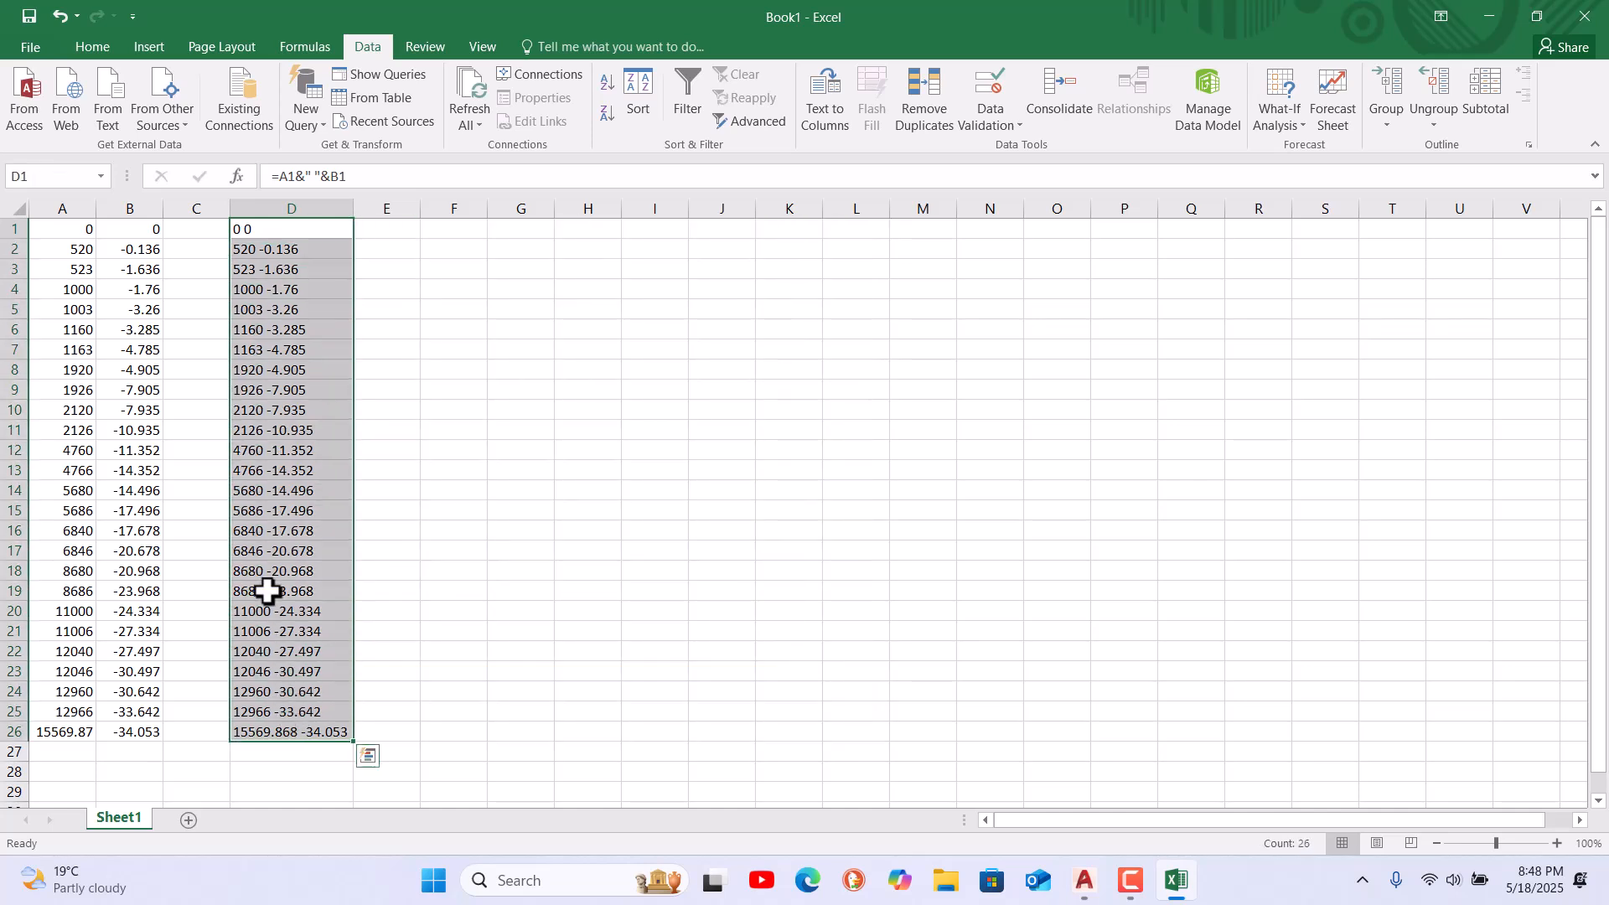
right_click(291, 247)
click(337, 288)
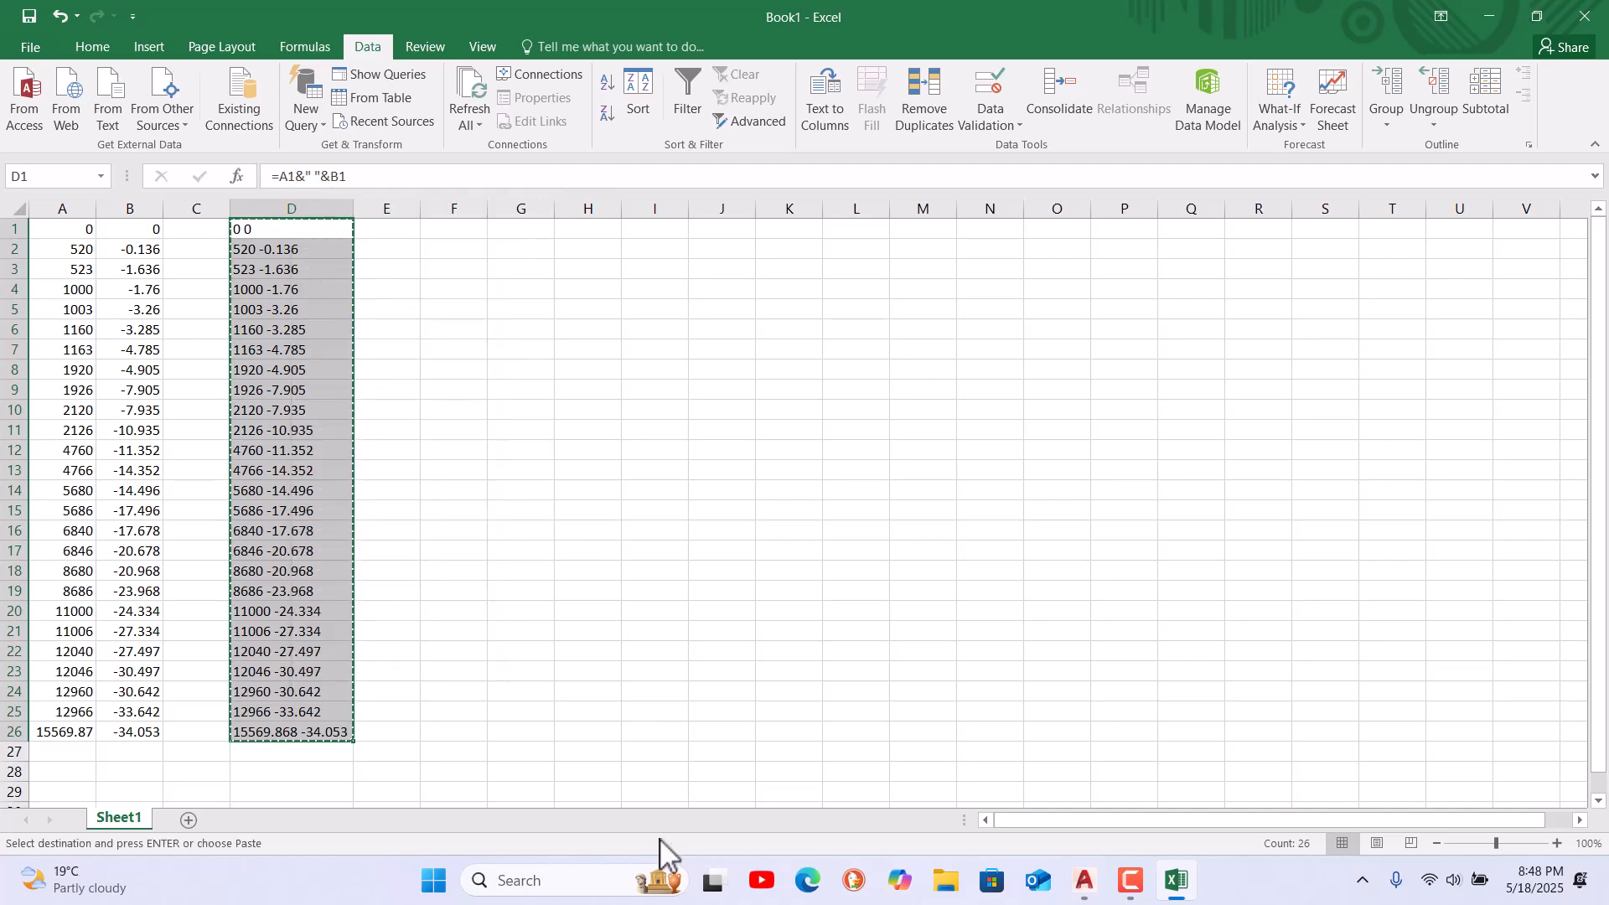
Open Notepad and paste the copied station-elevation rows into the blank document
click(595, 880)
text(not)
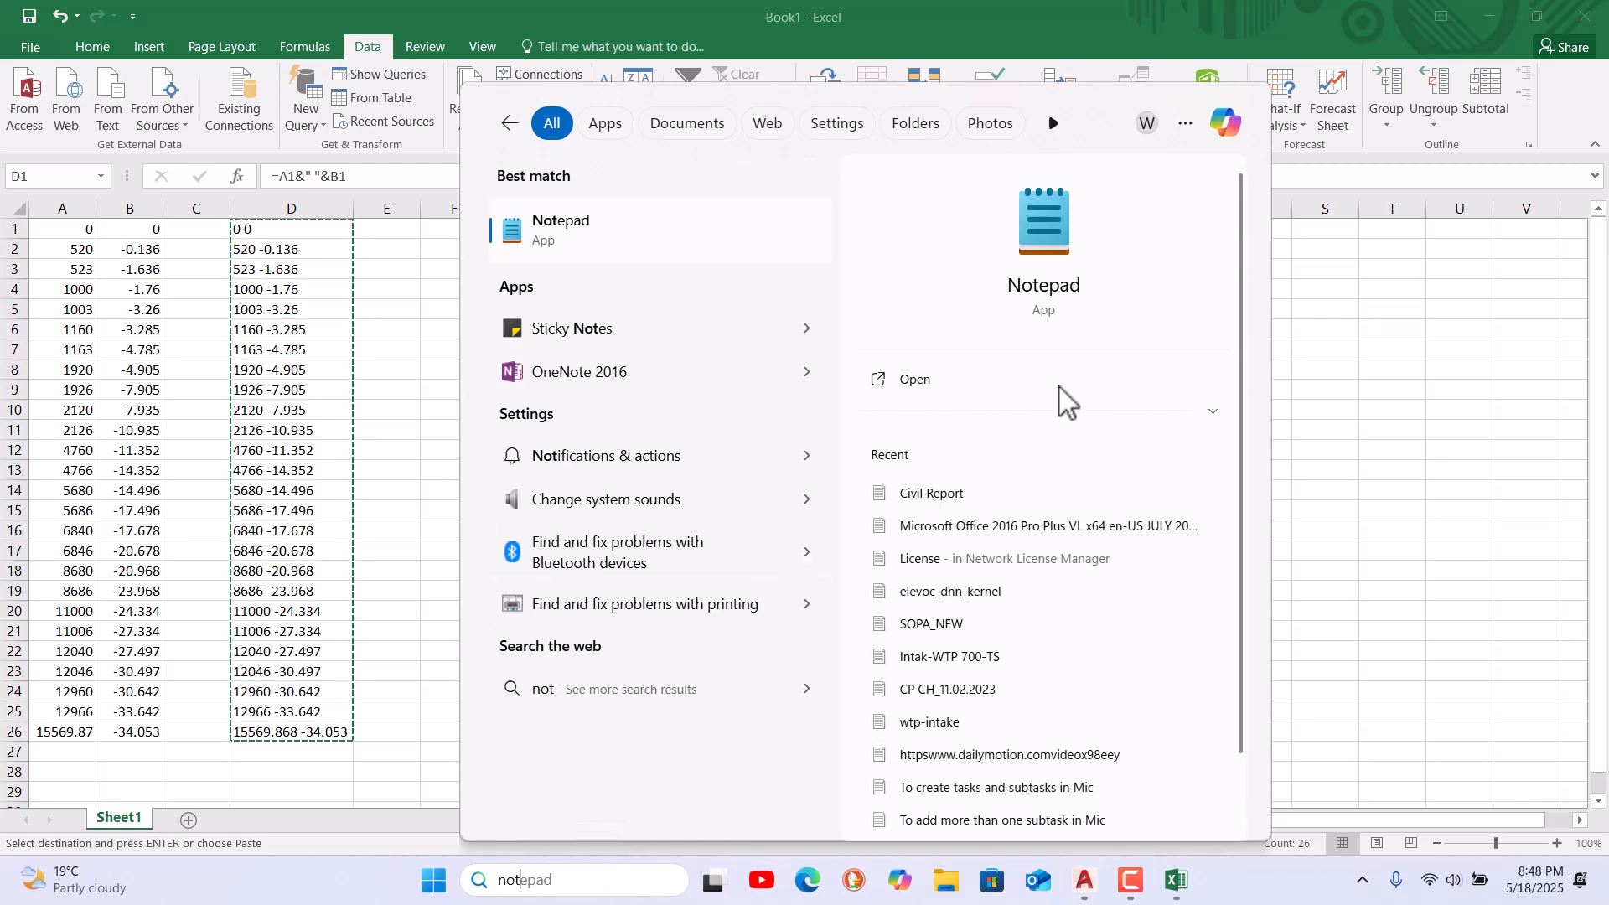
click(1061, 268)
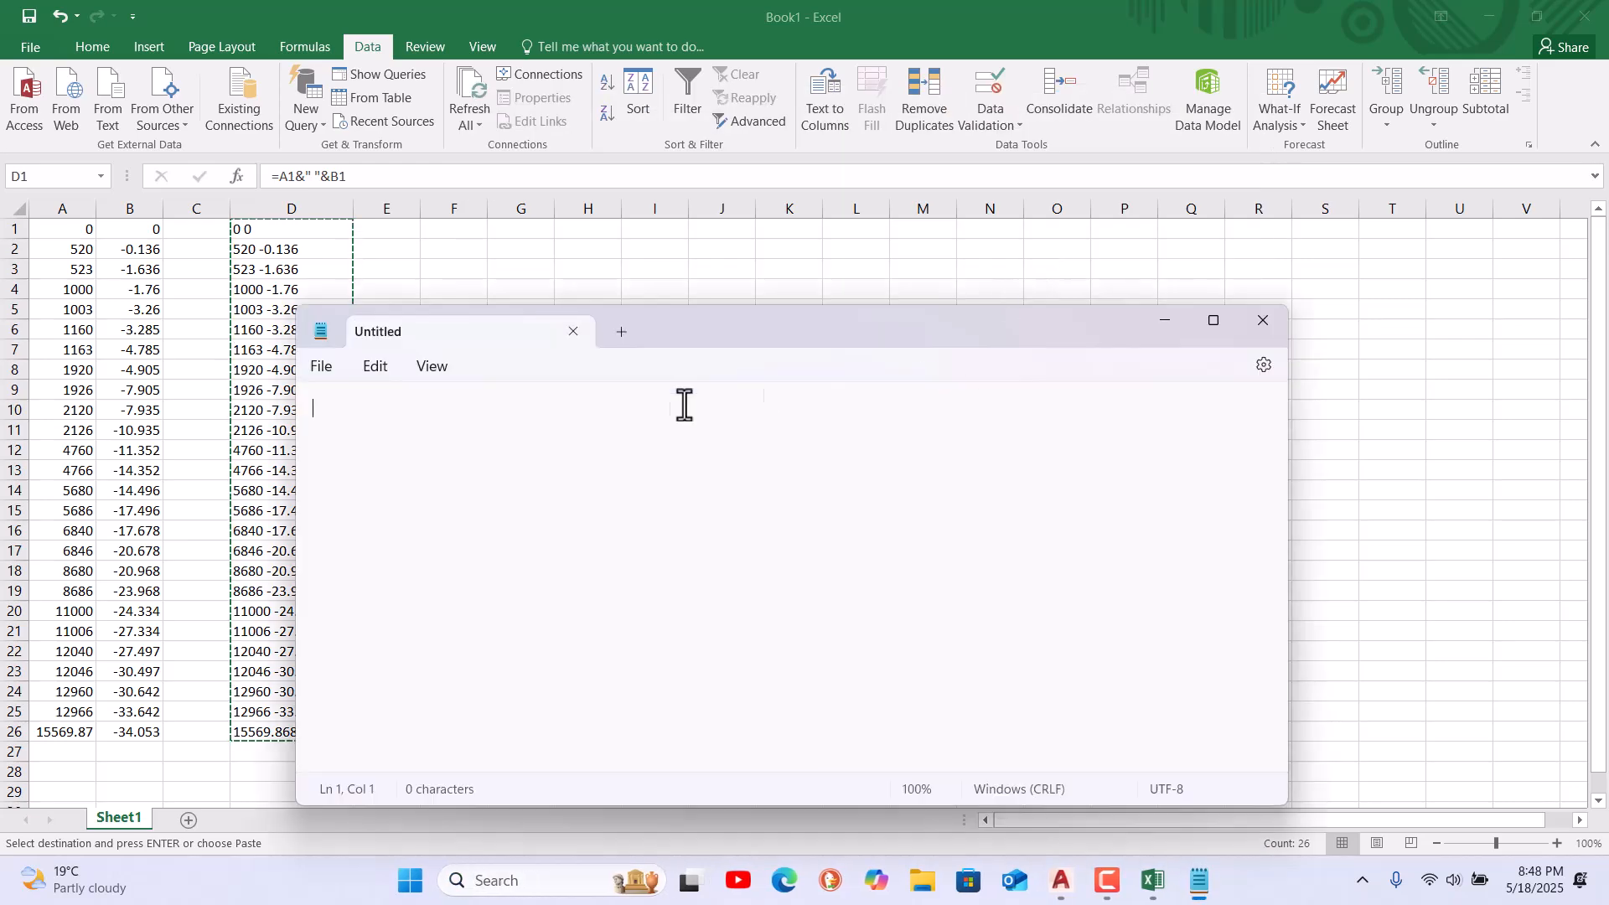
key(ctrl+v)
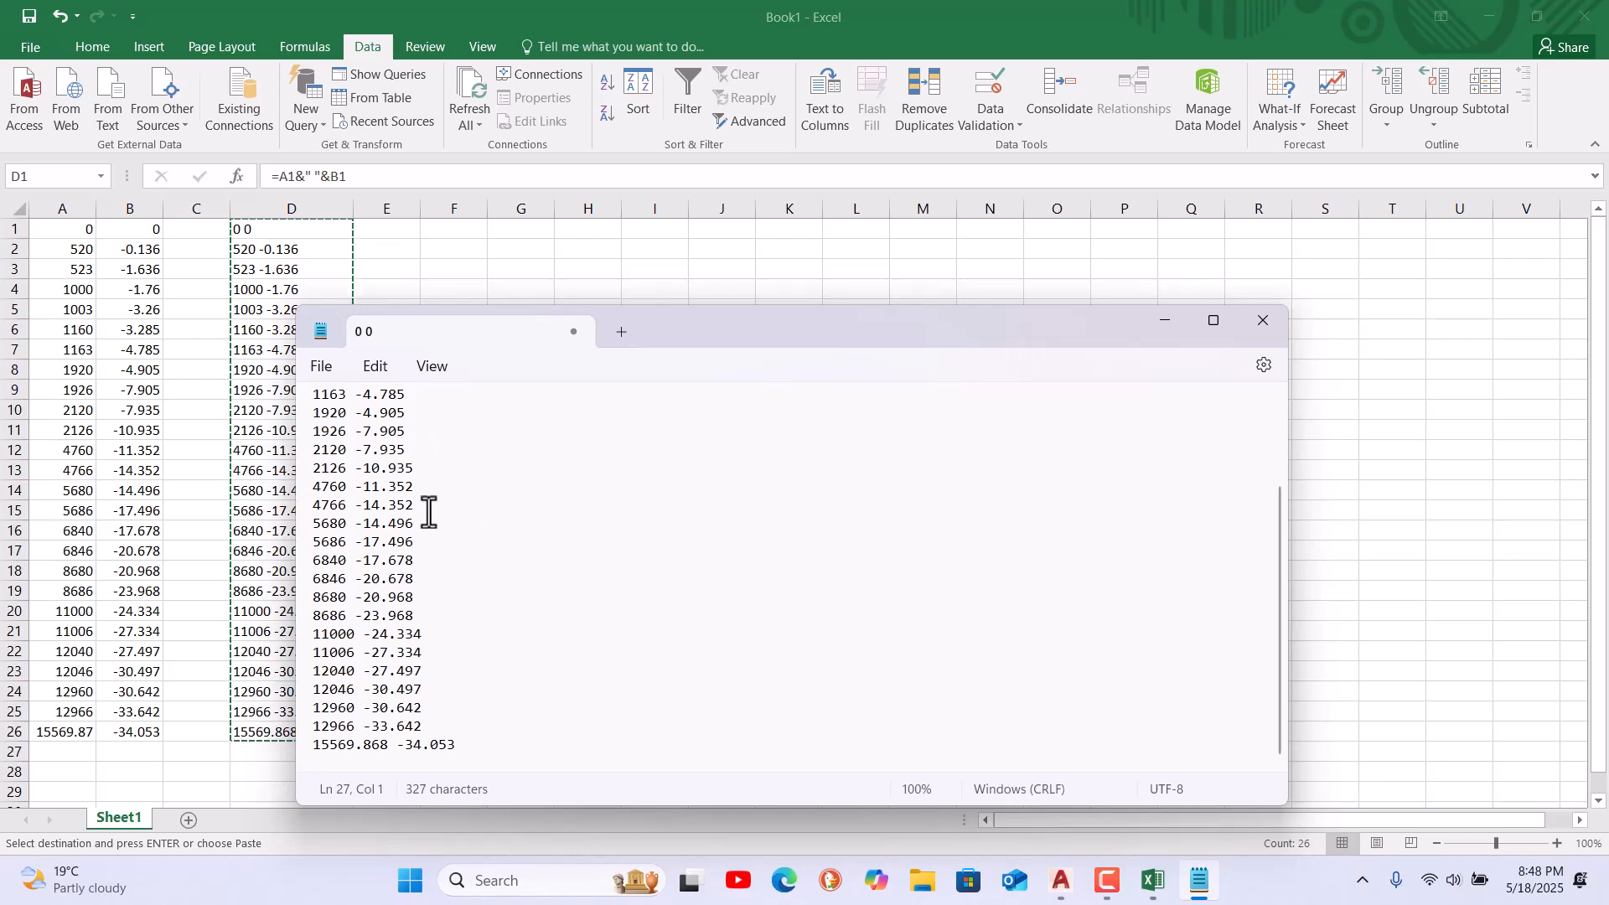
Save the pasted rows to the Desktop as a text document named "design_file text"
click(327, 370)
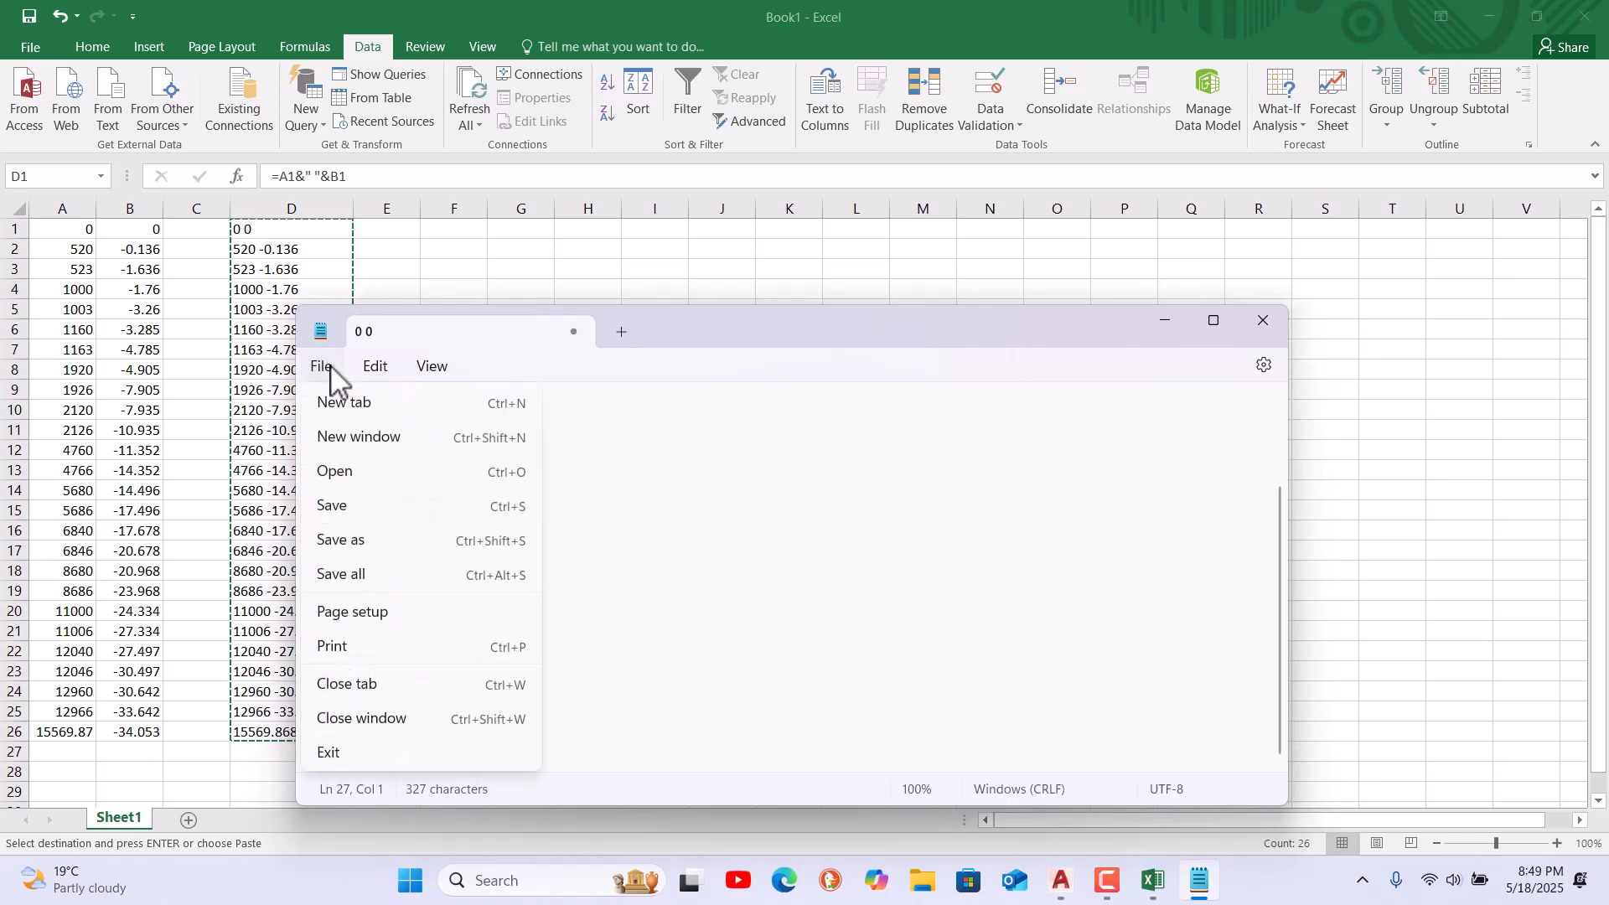
click(347, 510)
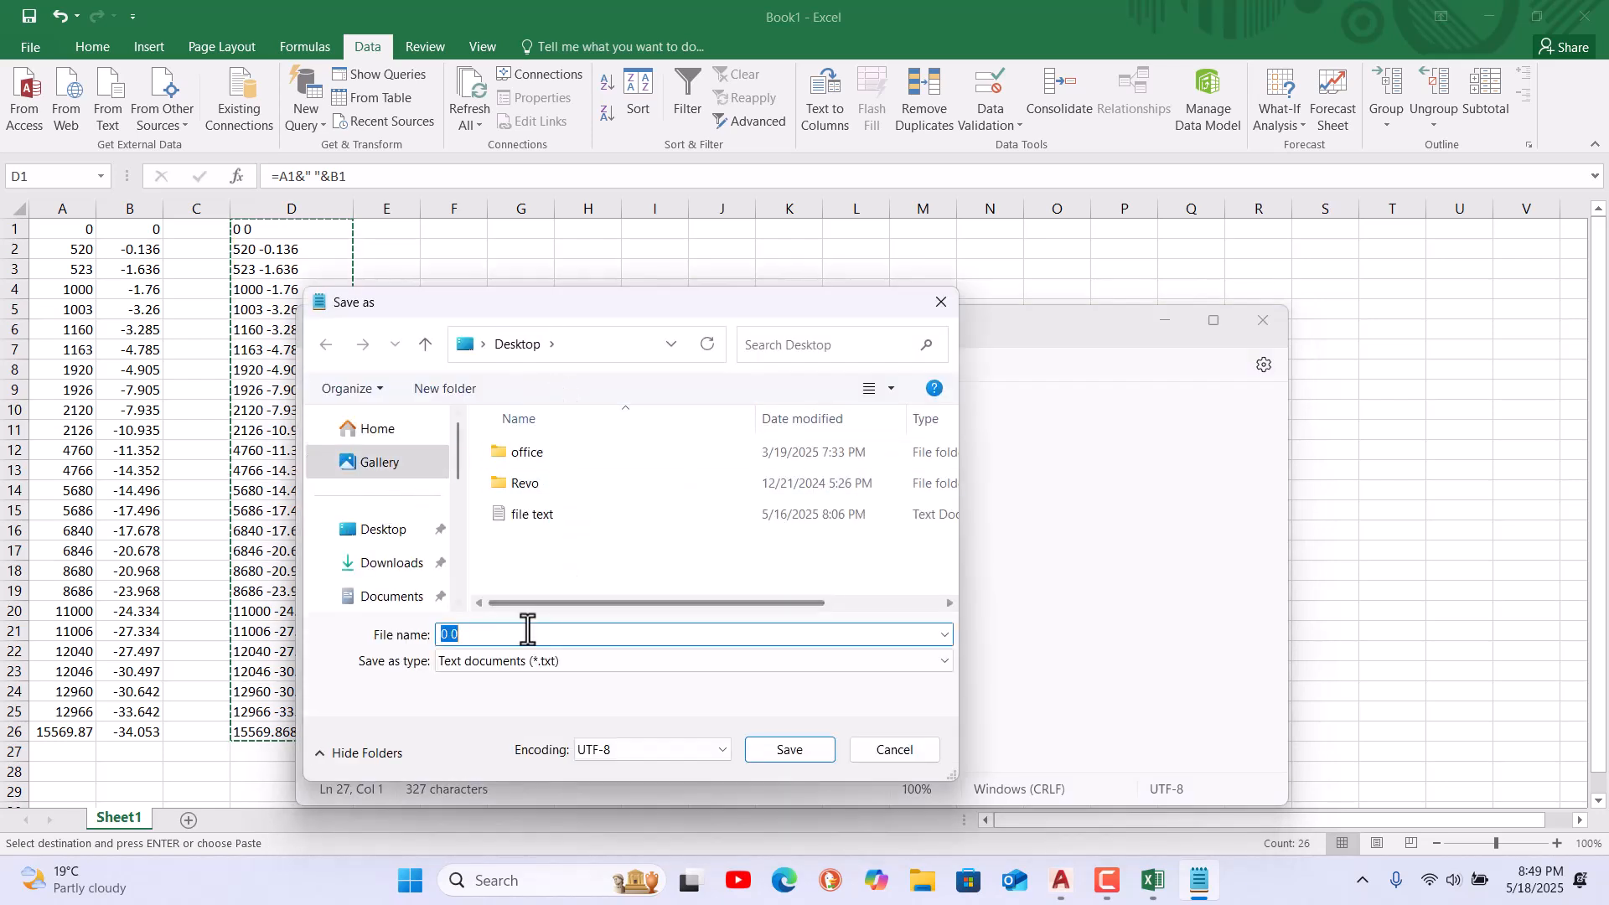
click(544, 518)
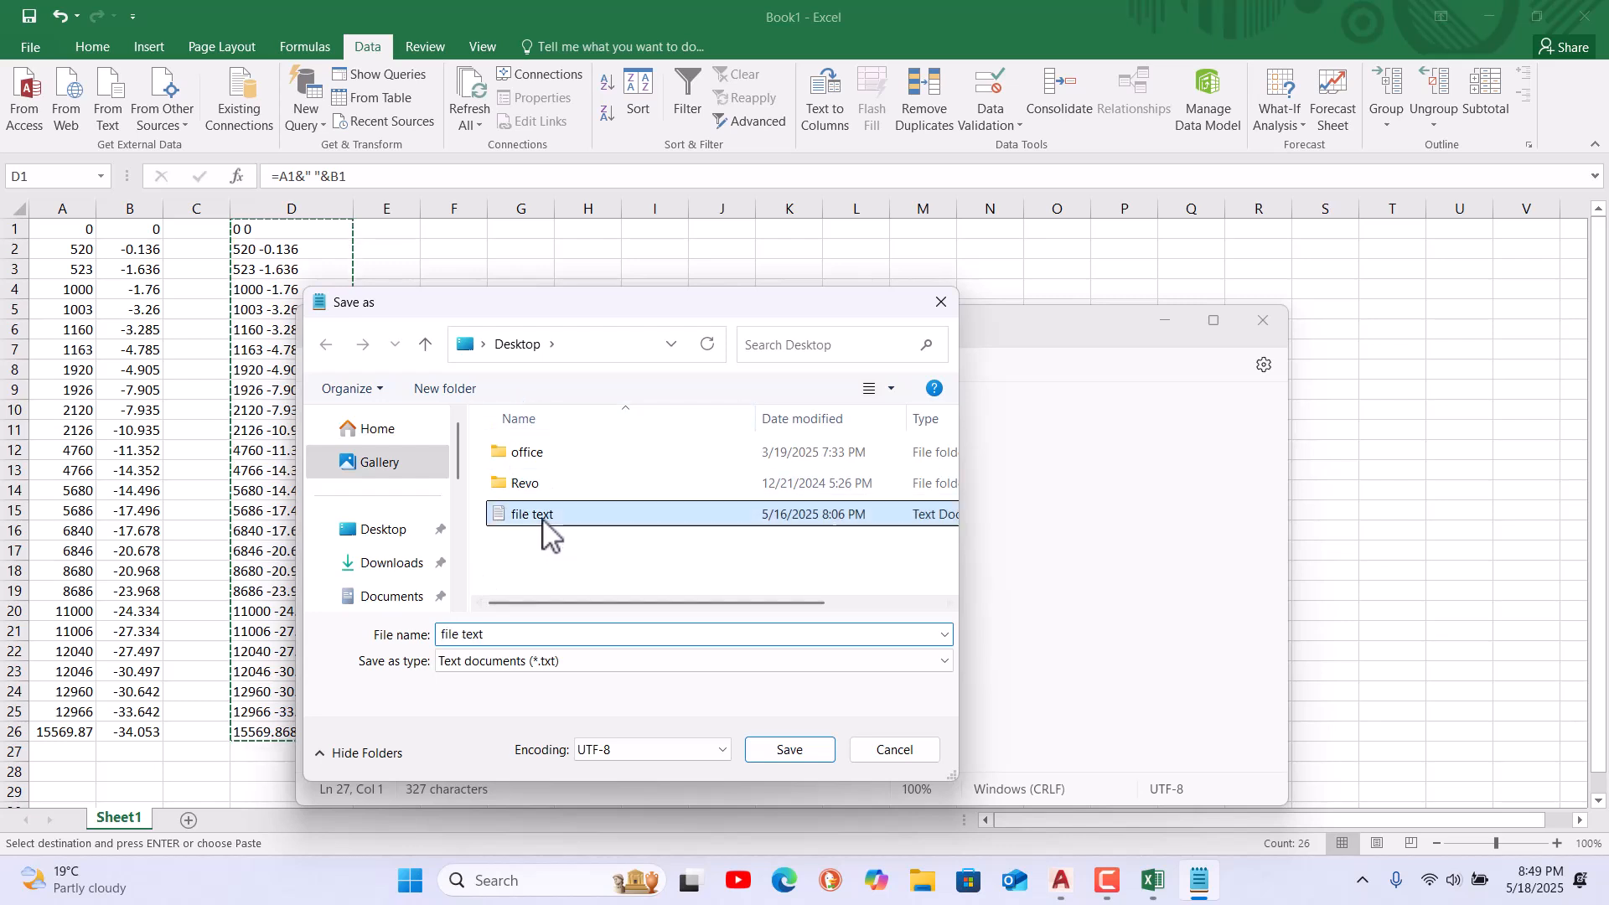
click(438, 634)
click(440, 634)
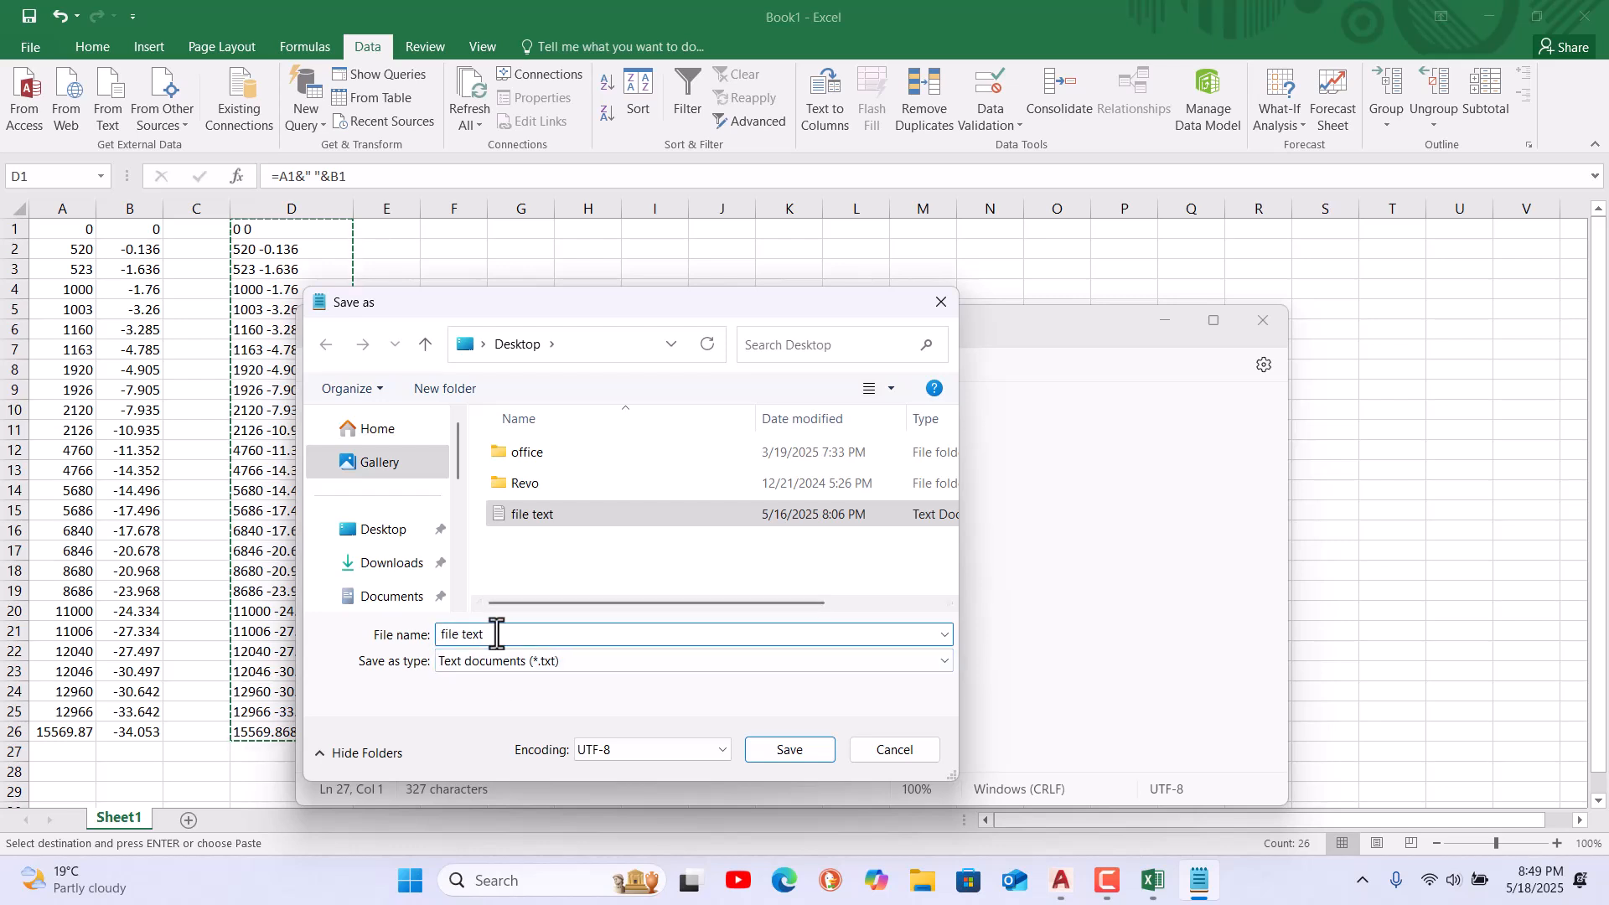
text(design_)
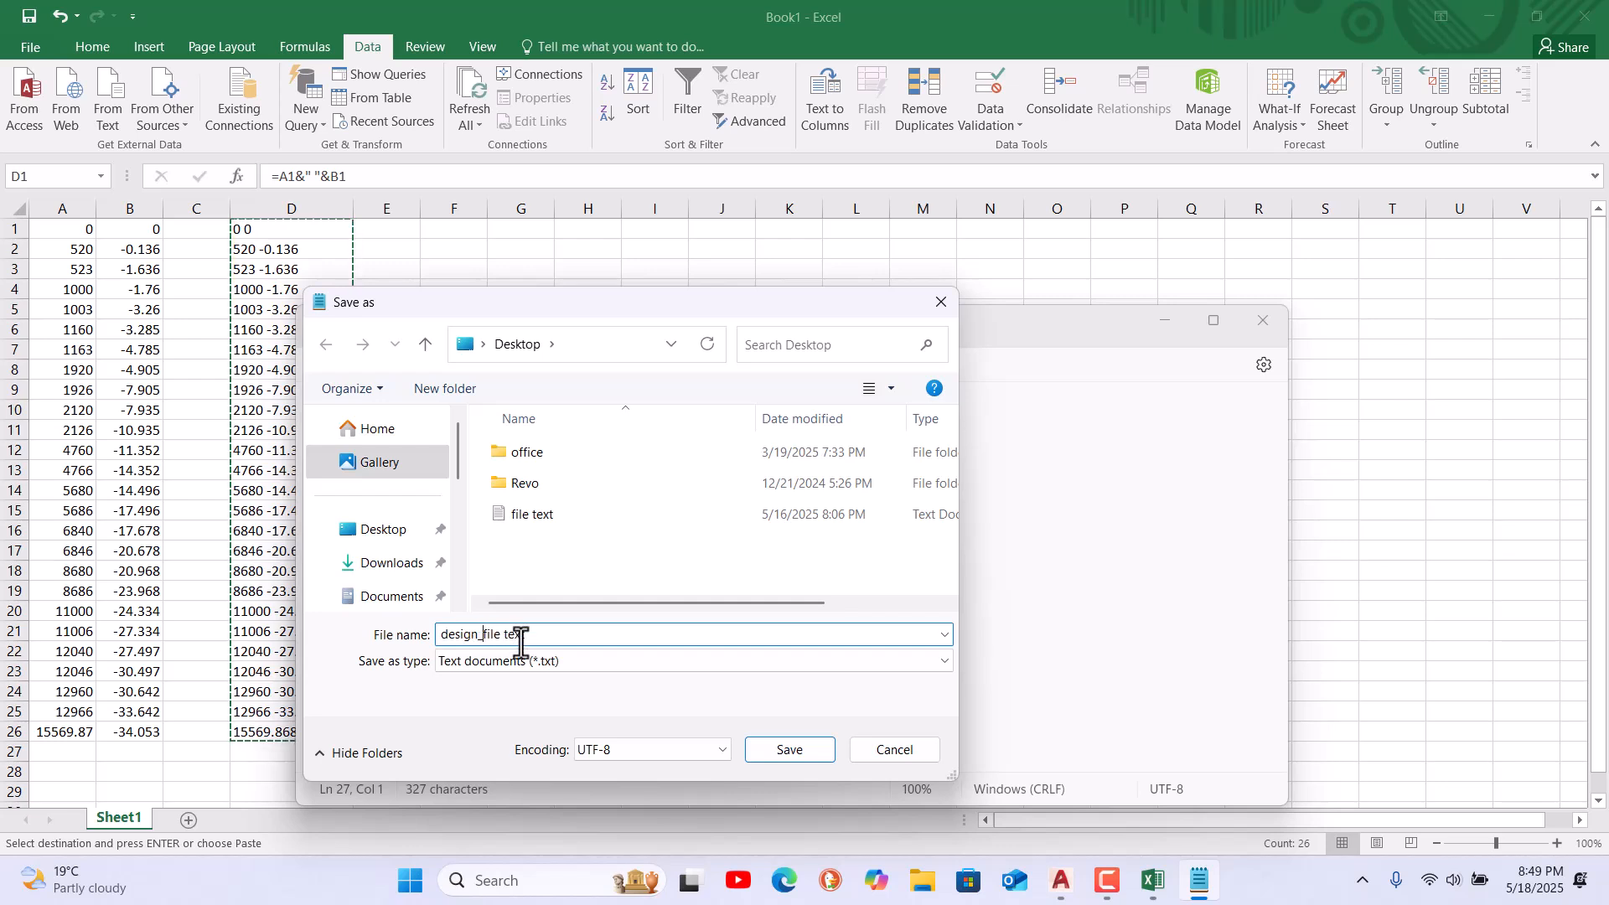
click(790, 752)
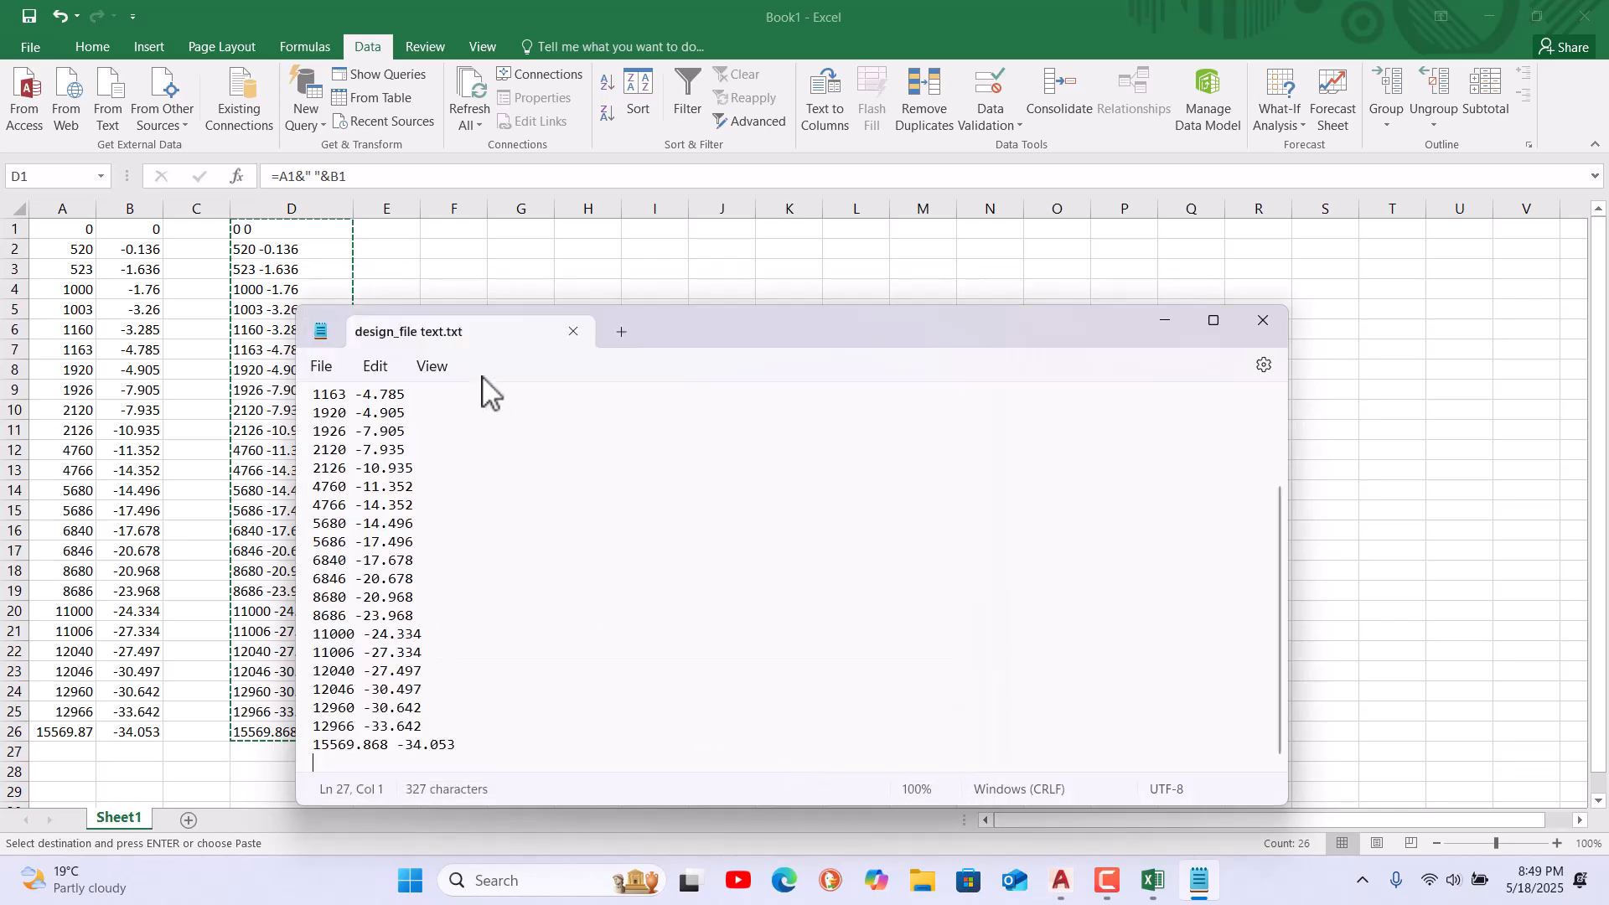
Close the saved text file and the Book1 workbook to return to the Civil 3D drawing
click(1264, 320)
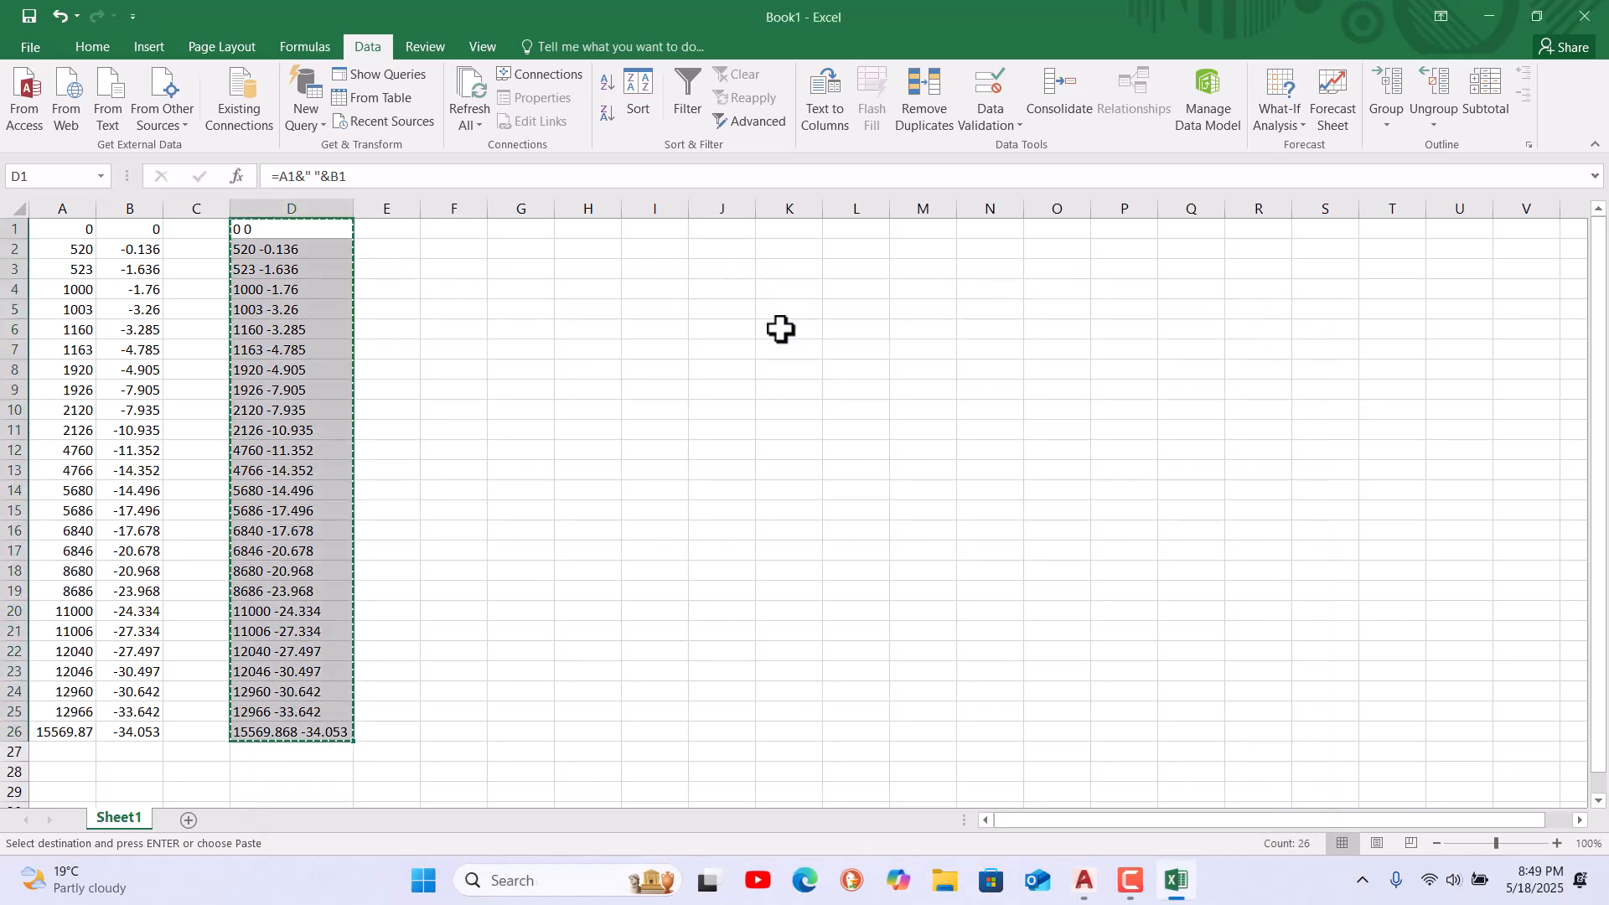
click(1590, 25)
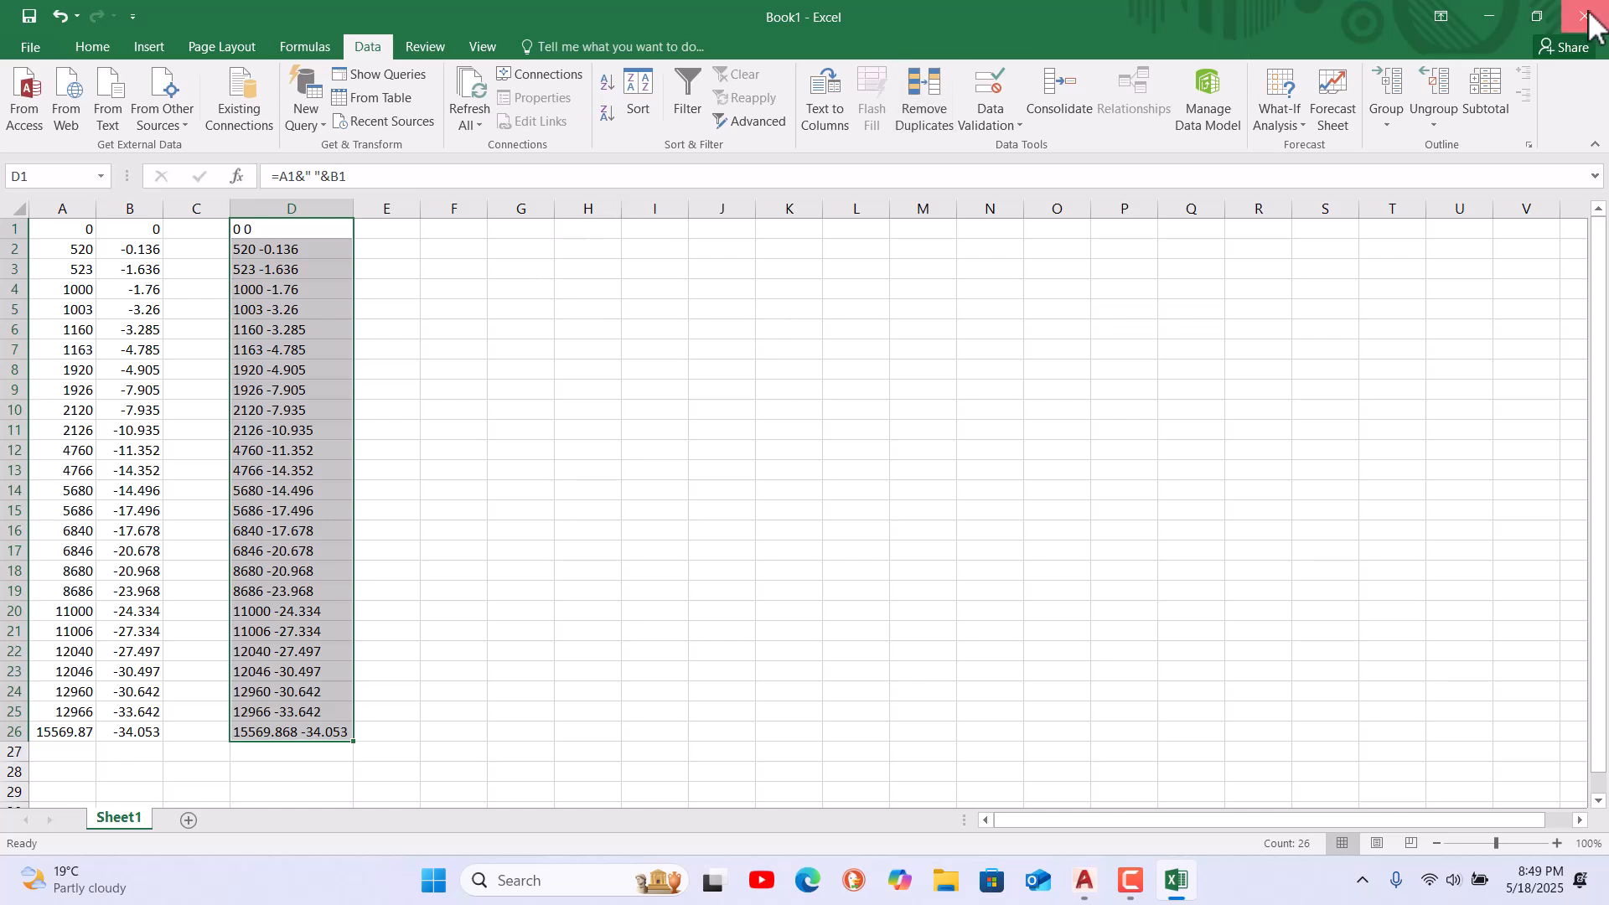
click(806, 457)
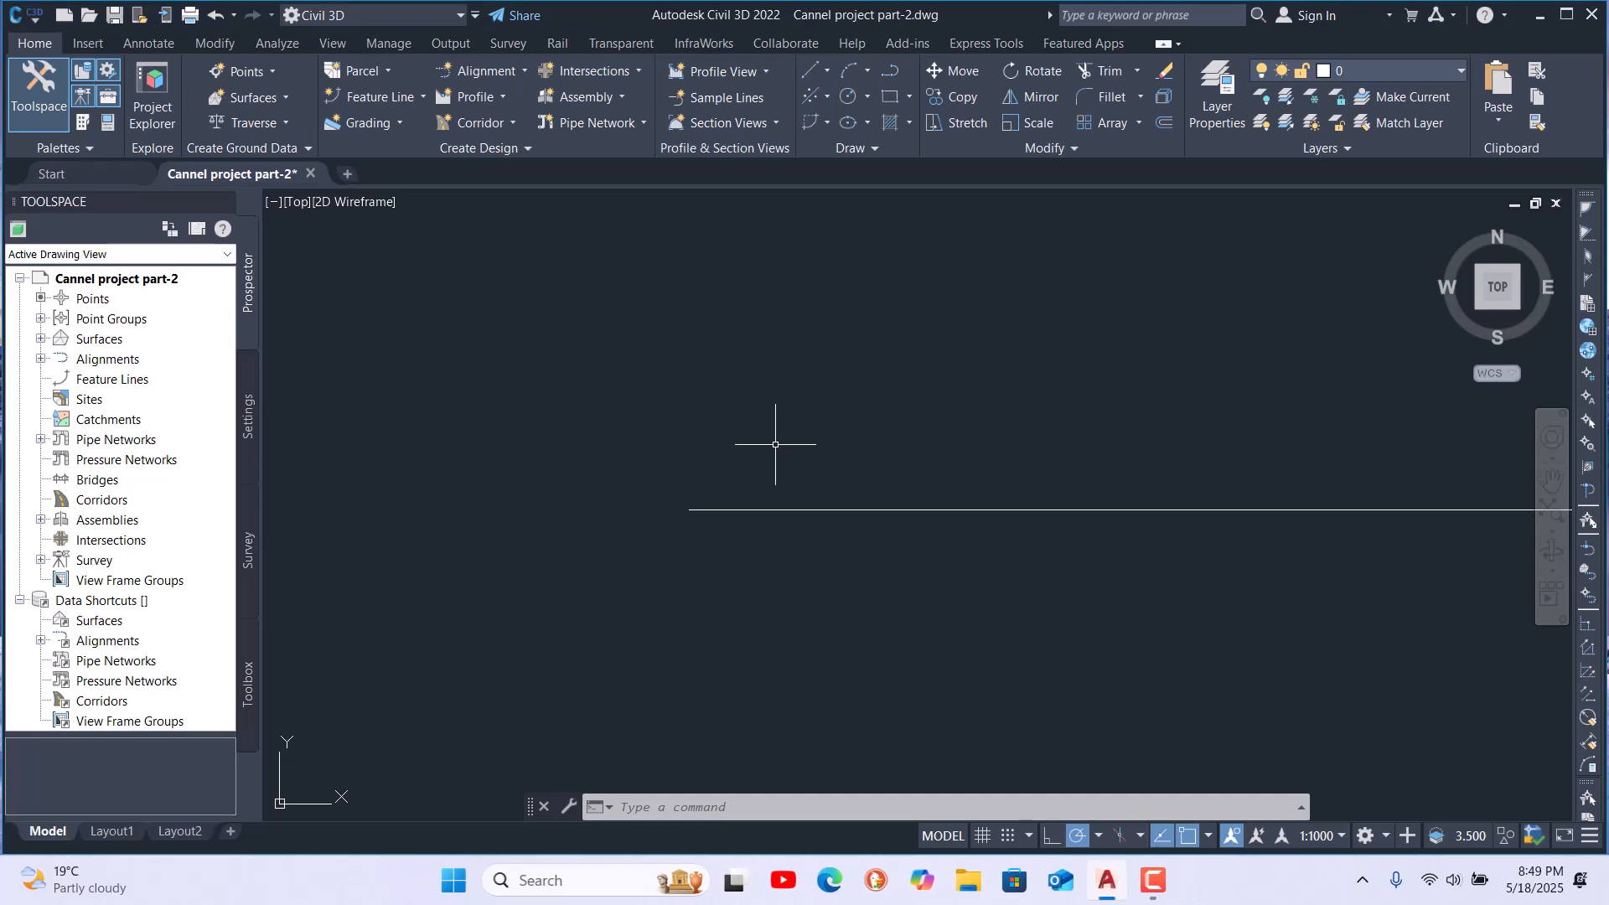
Erase the design polyline copy located near the drawing's origin
scroll(630, 461, down, 3)
scroll(641, 543, down, 5)
click(769, 597)
click(718, 538)
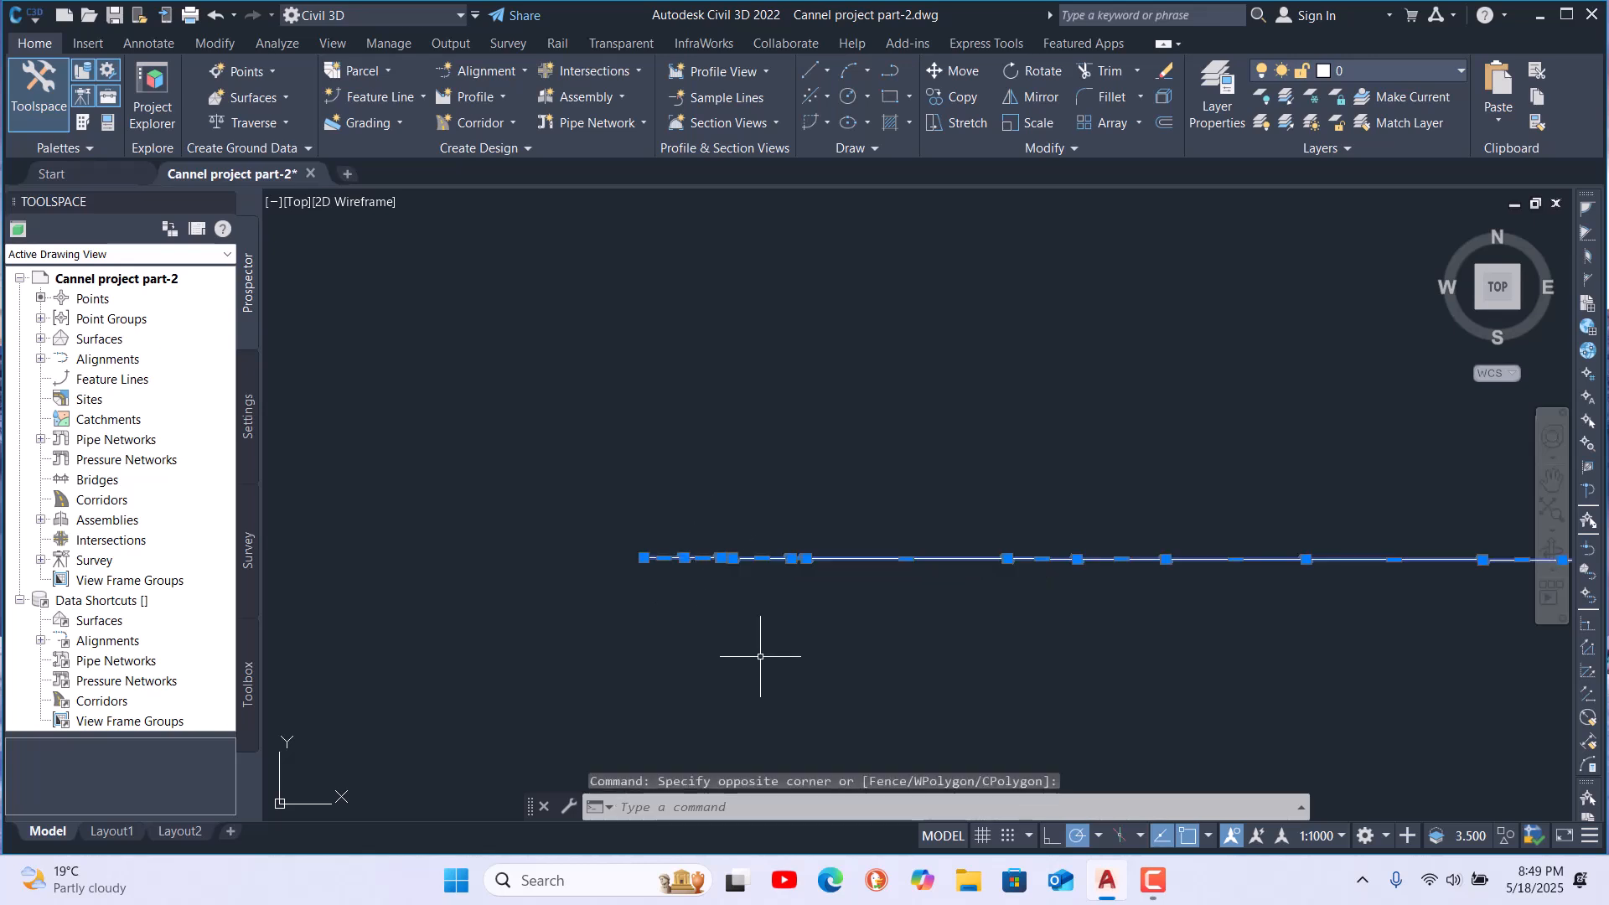
key(Delete)
Examine the start of the profile view, comparing the white design polyline with the red dashed ground profile
right_click(699, 413)
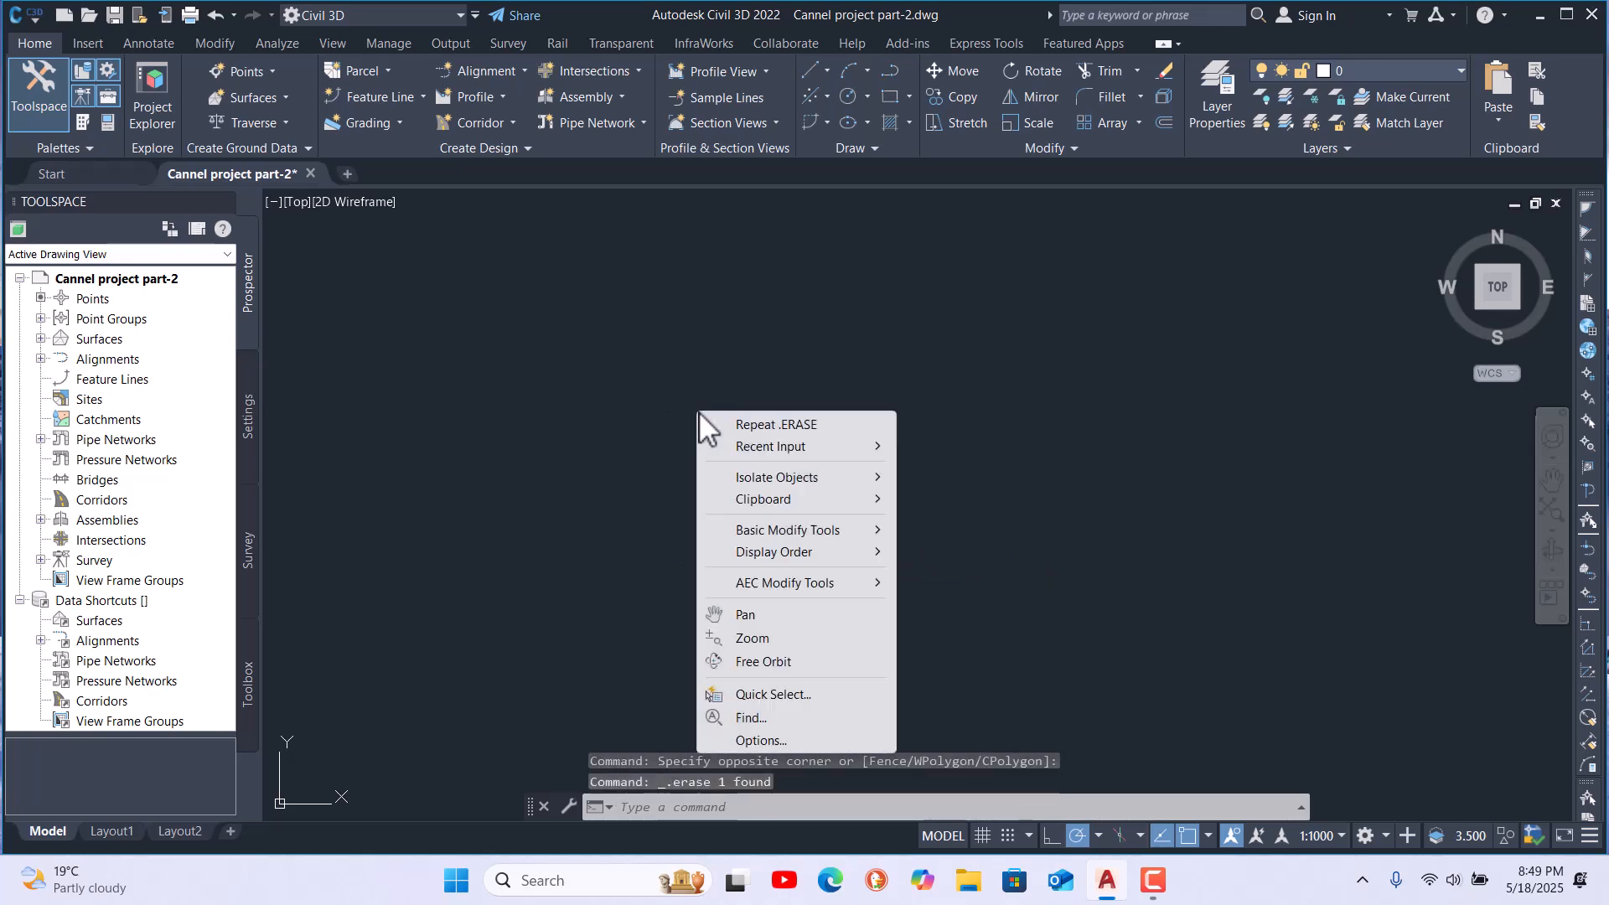
click(801, 640)
right_click(764, 533)
click(858, 698)
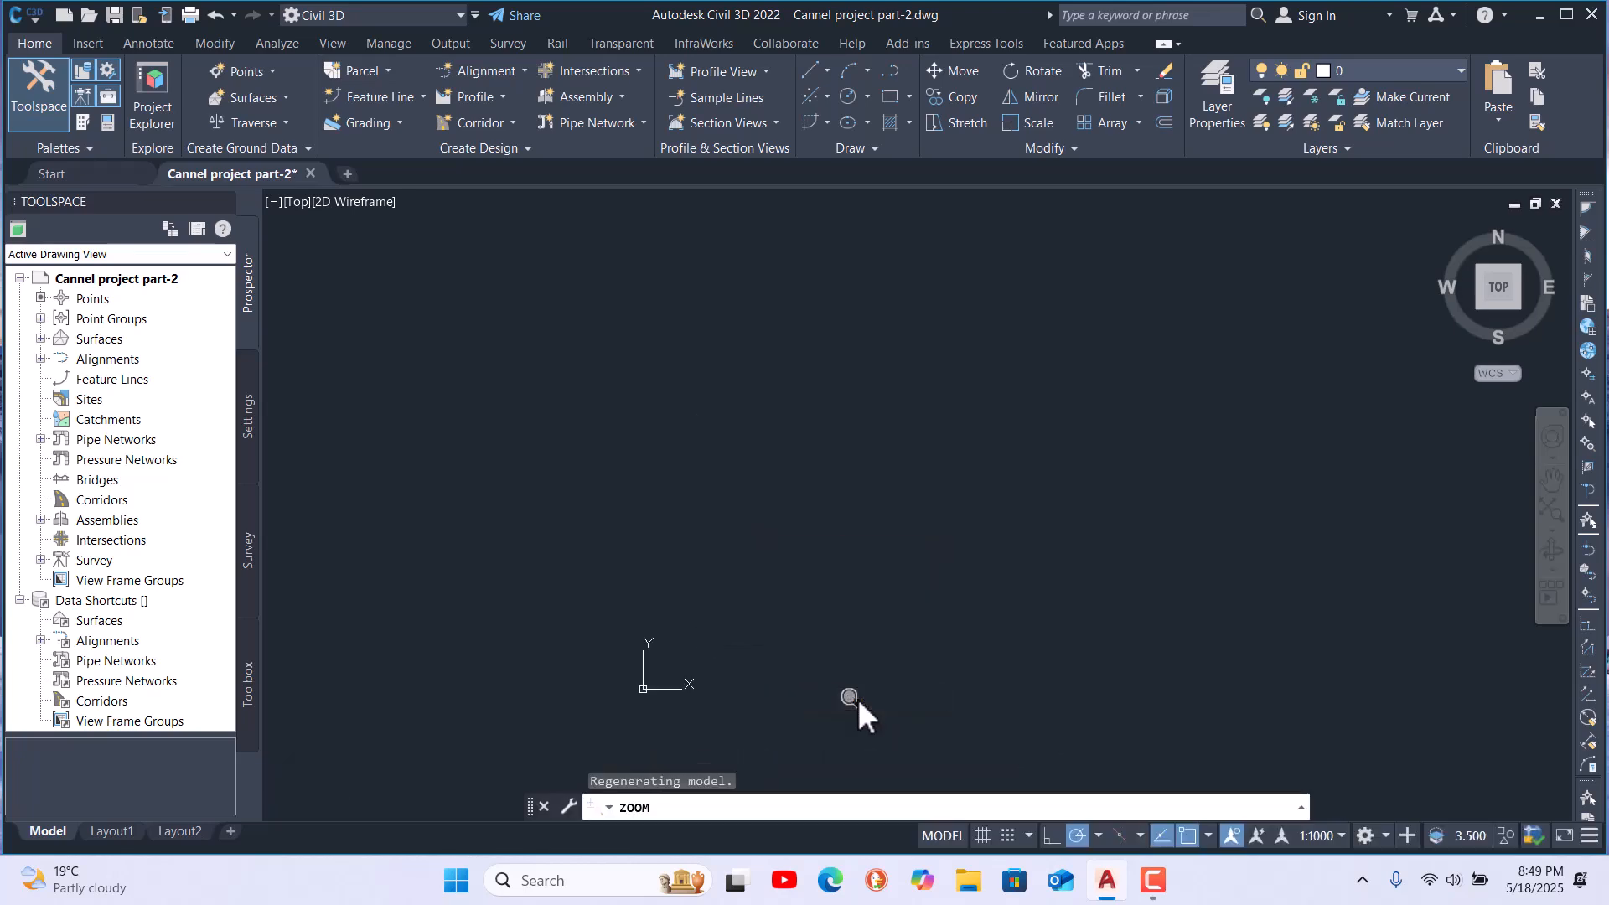
scroll(630, 516, down, 4)
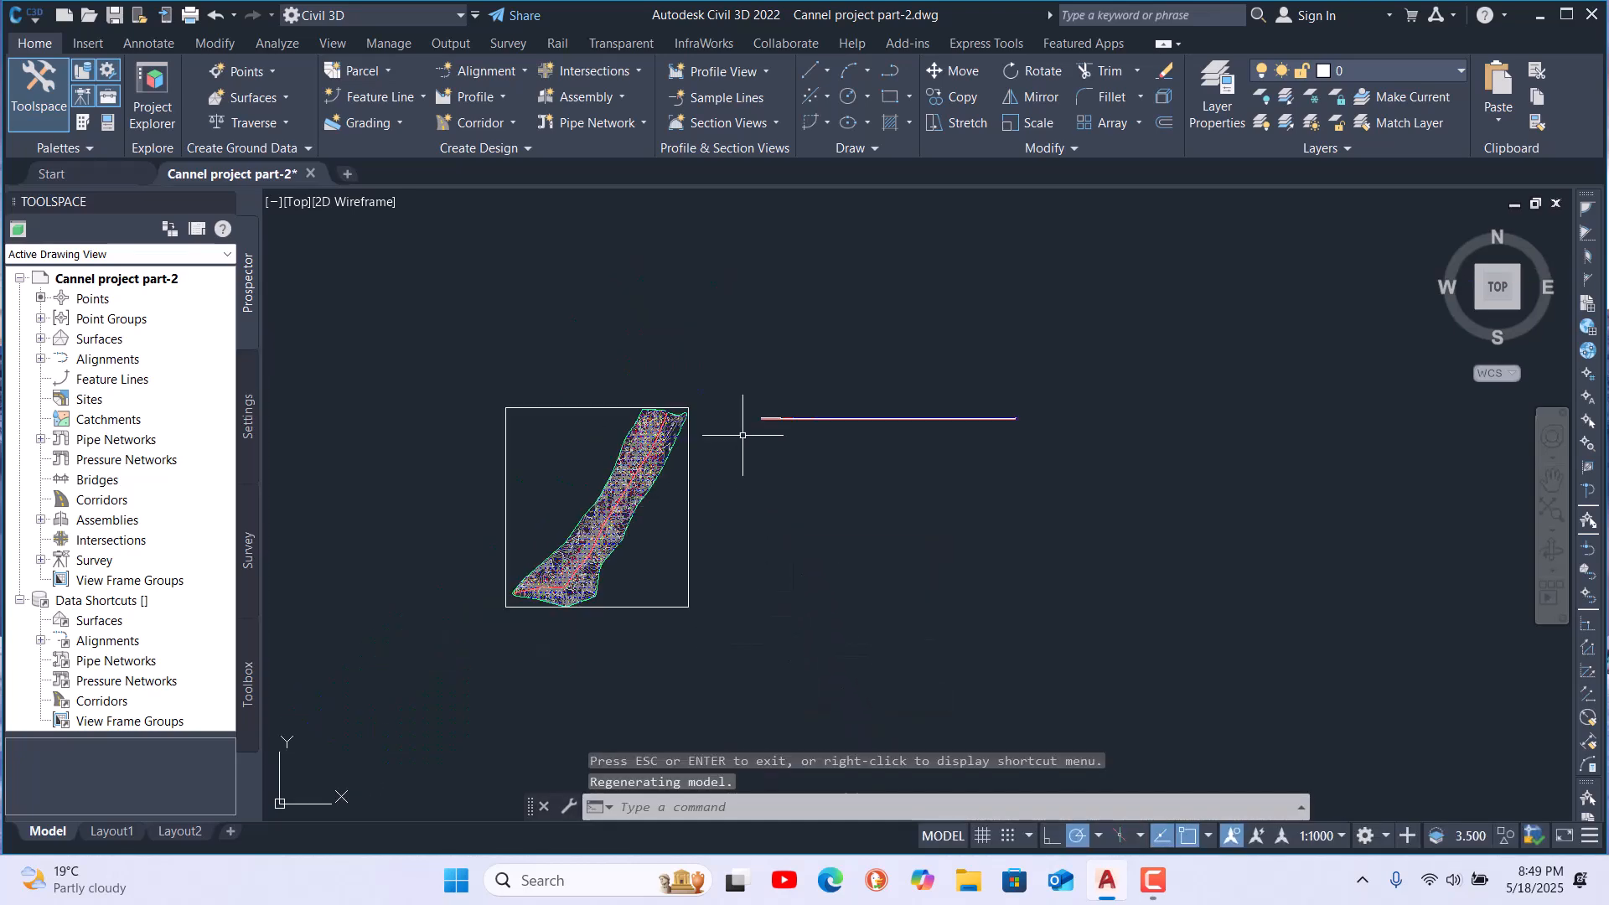
scroll(743, 437, up, 7)
scroll(695, 421, up, 5)
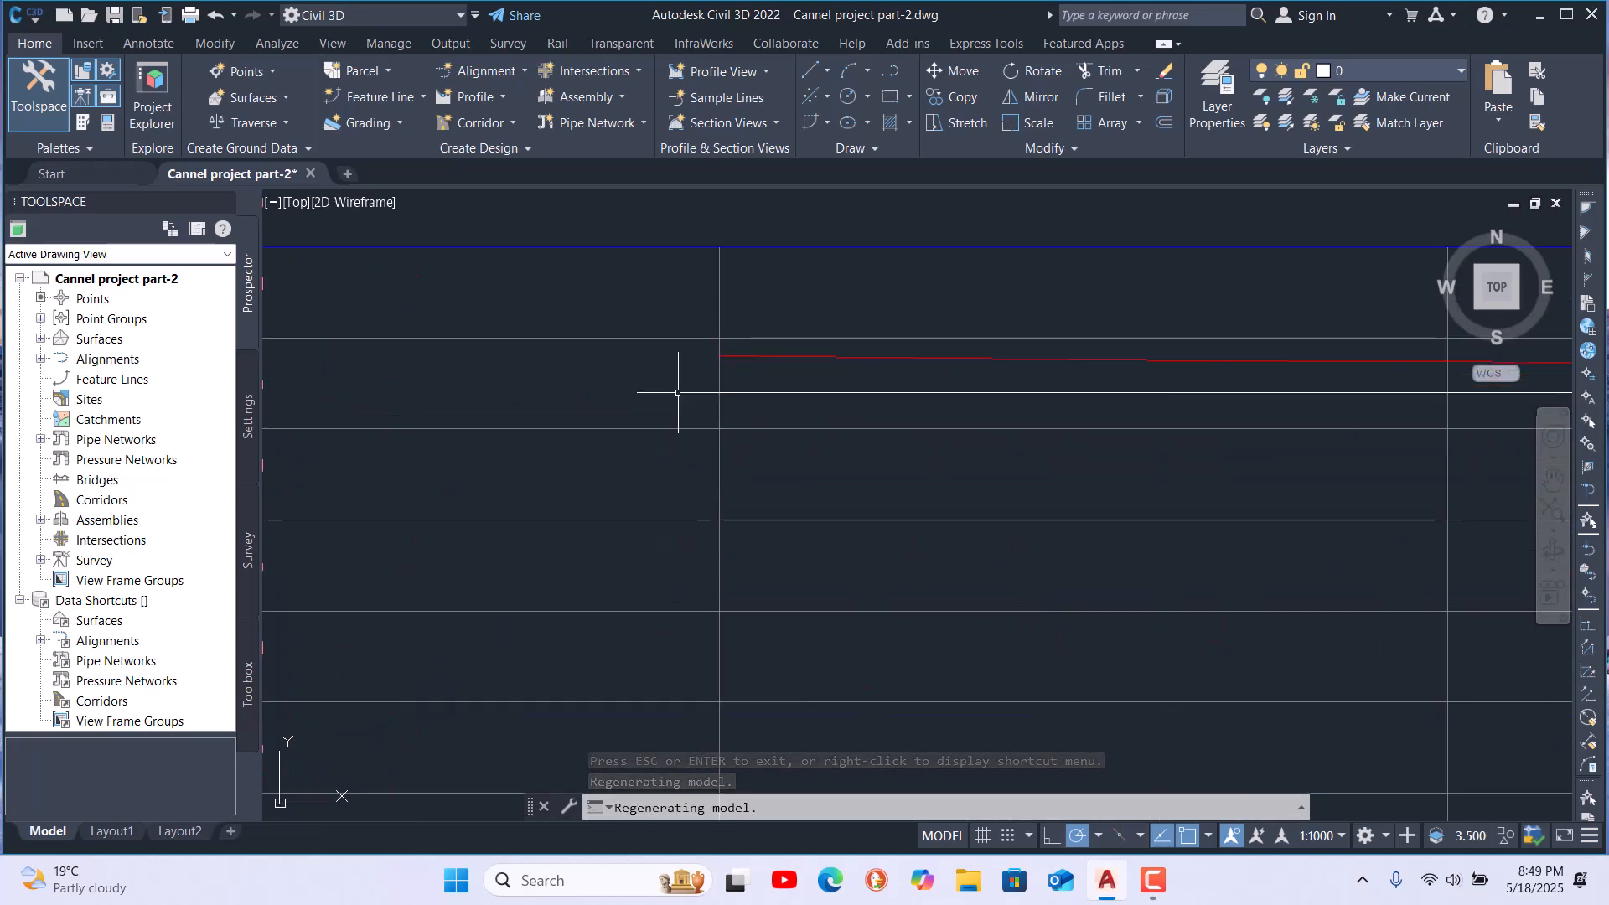
scroll(678, 392, up, 2)
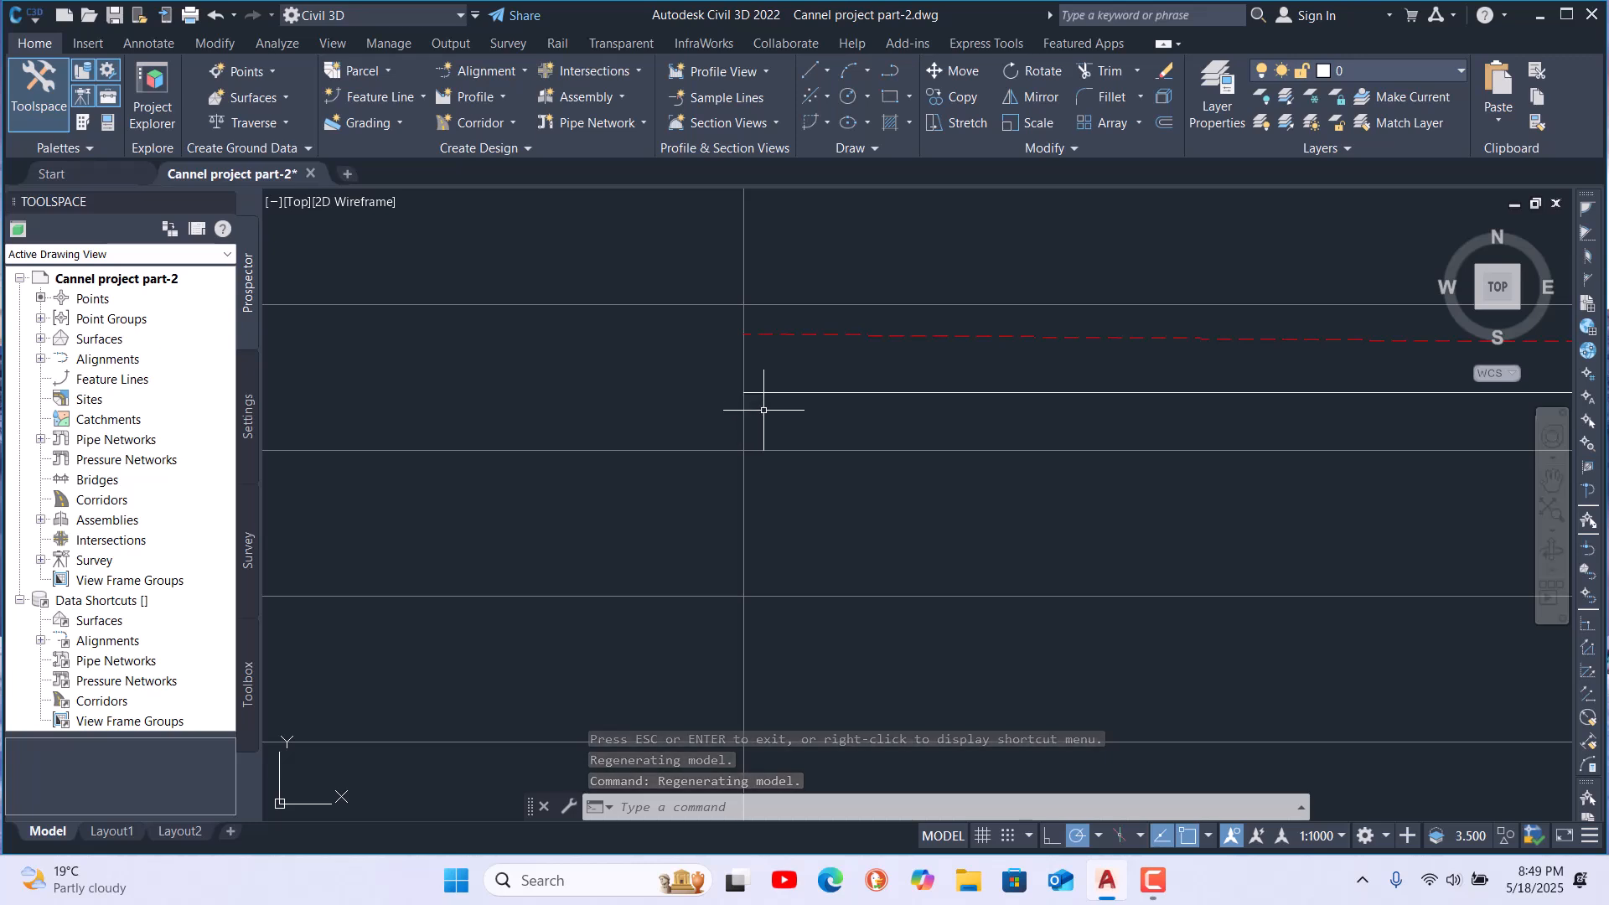
mouse_move(763, 410)
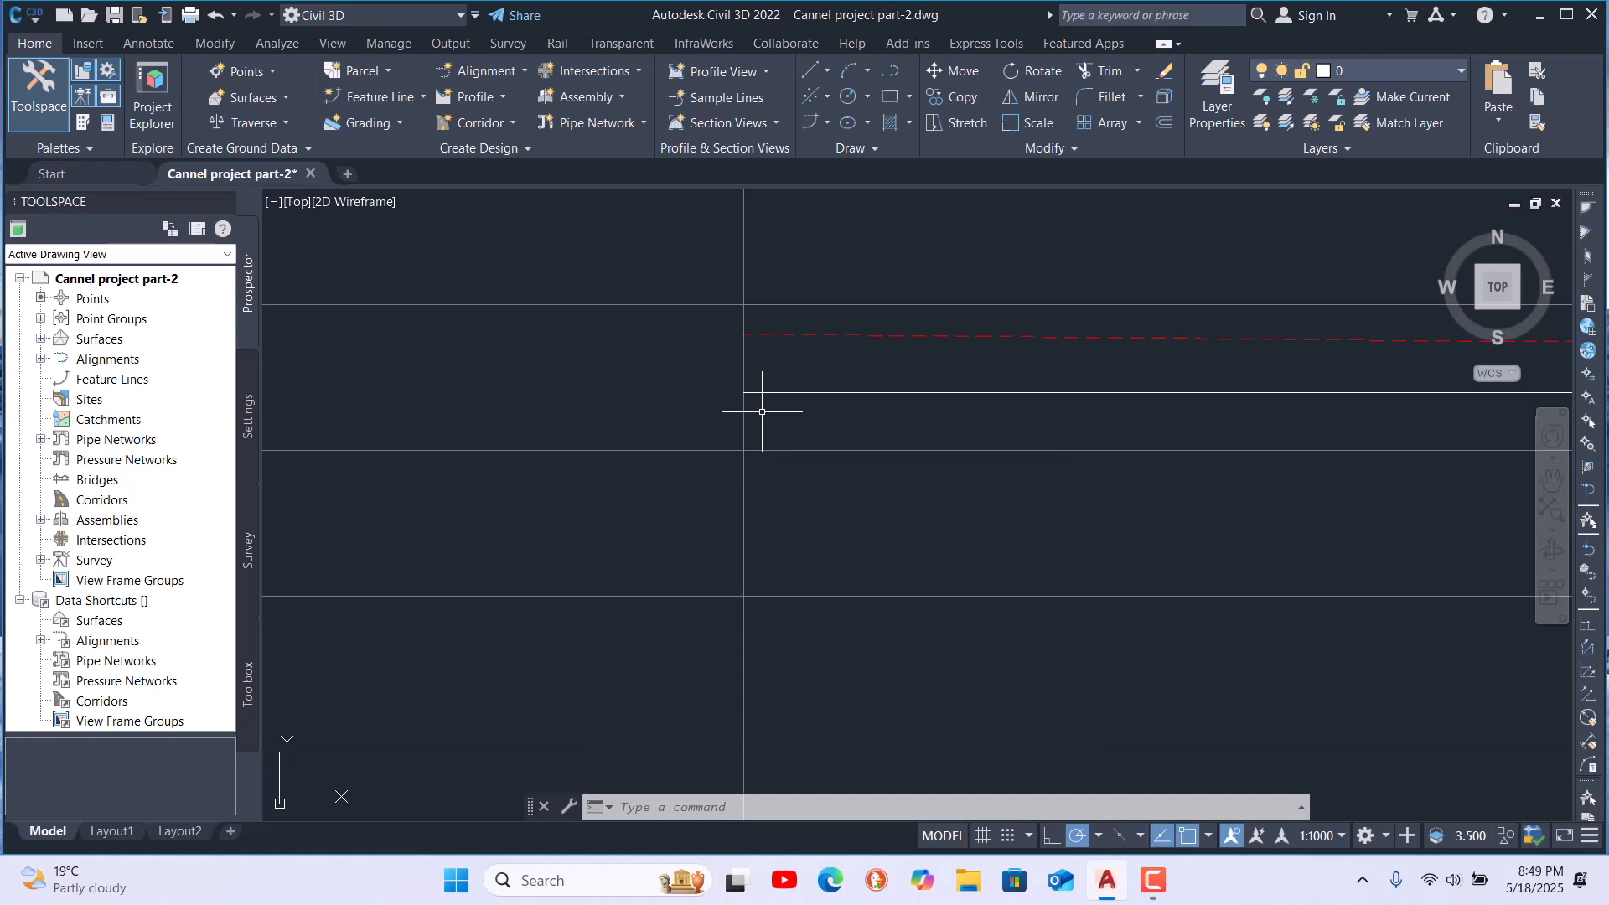
Measure the vertical distance from the gridline just below the white design polyline up to the polyline's start, using a linear dimension
scroll(934, 460, down, 4)
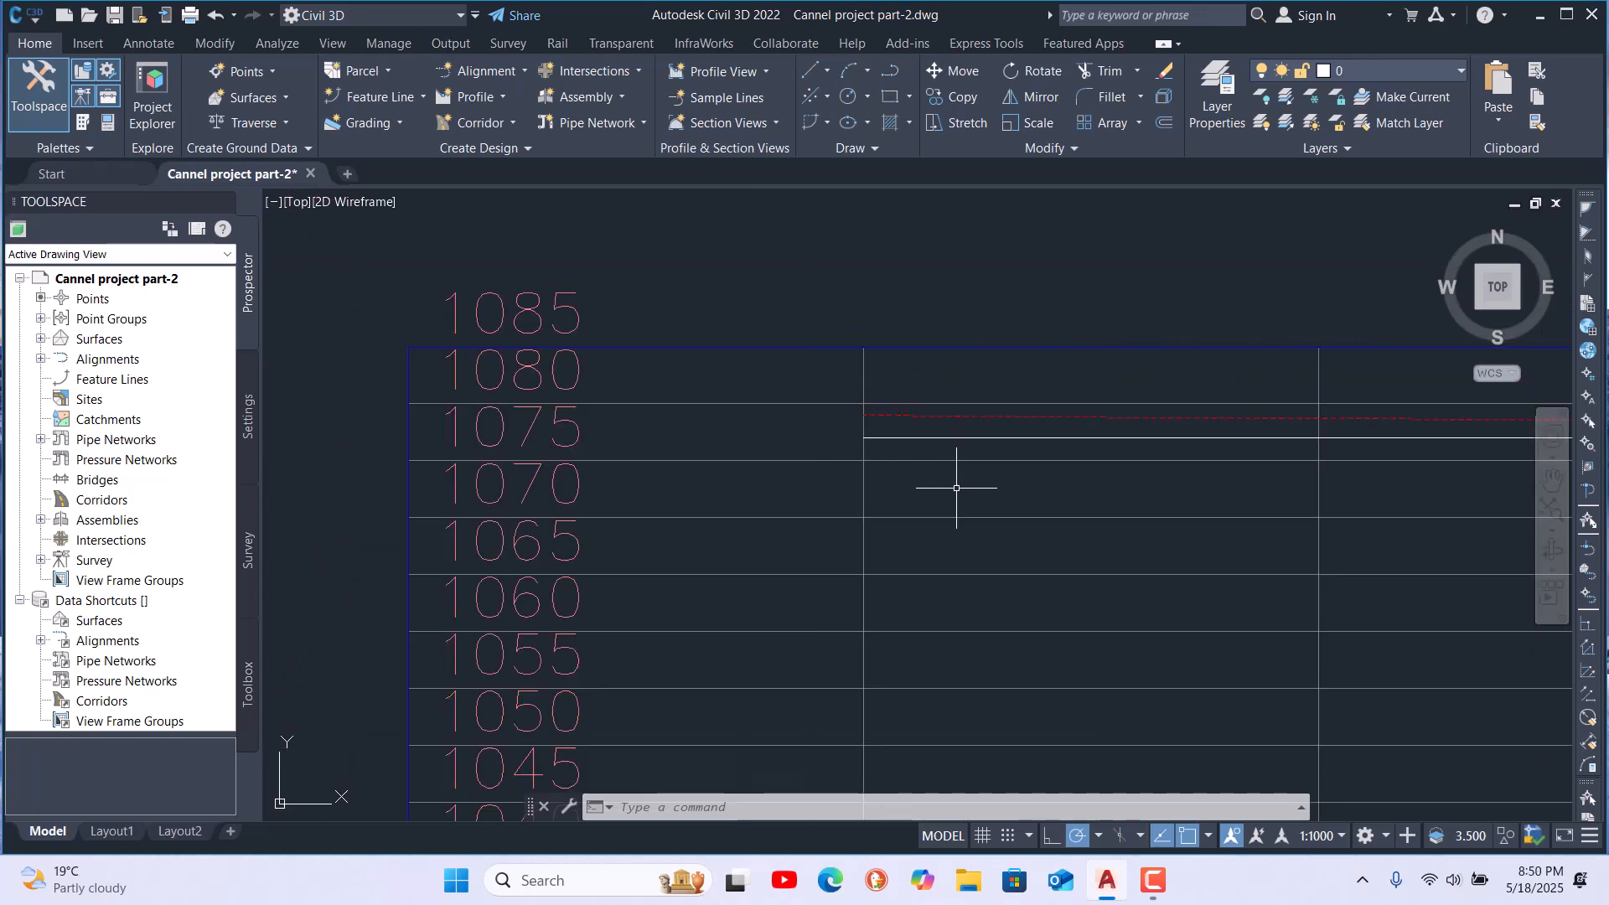
scroll(888, 465, up, 2)
scroll(934, 467, down, 2)
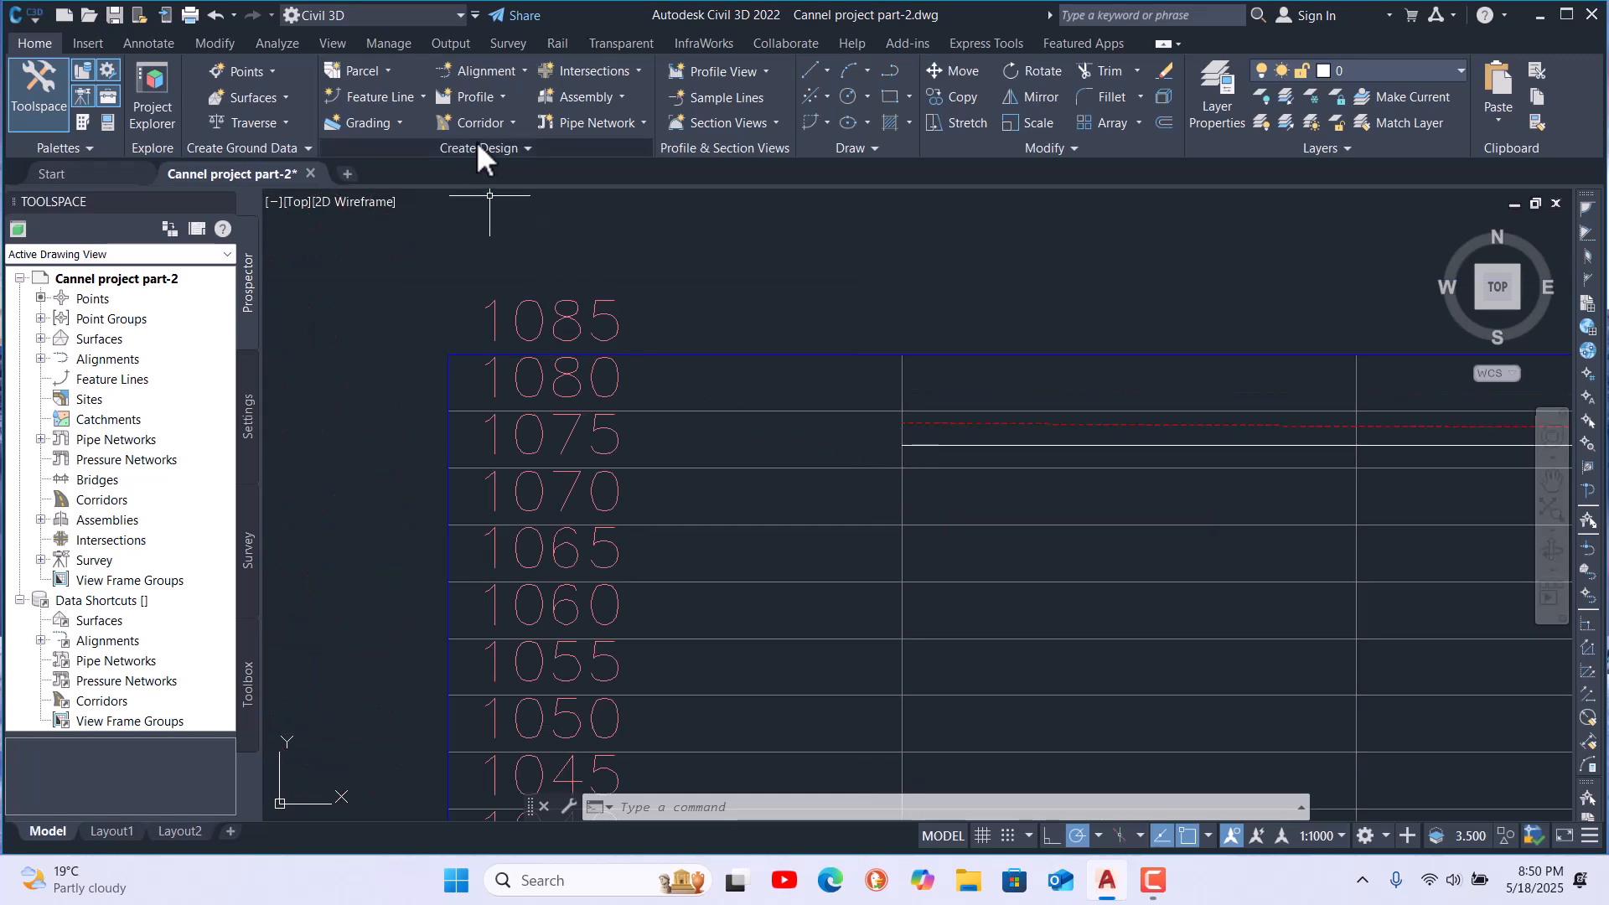
click(164, 43)
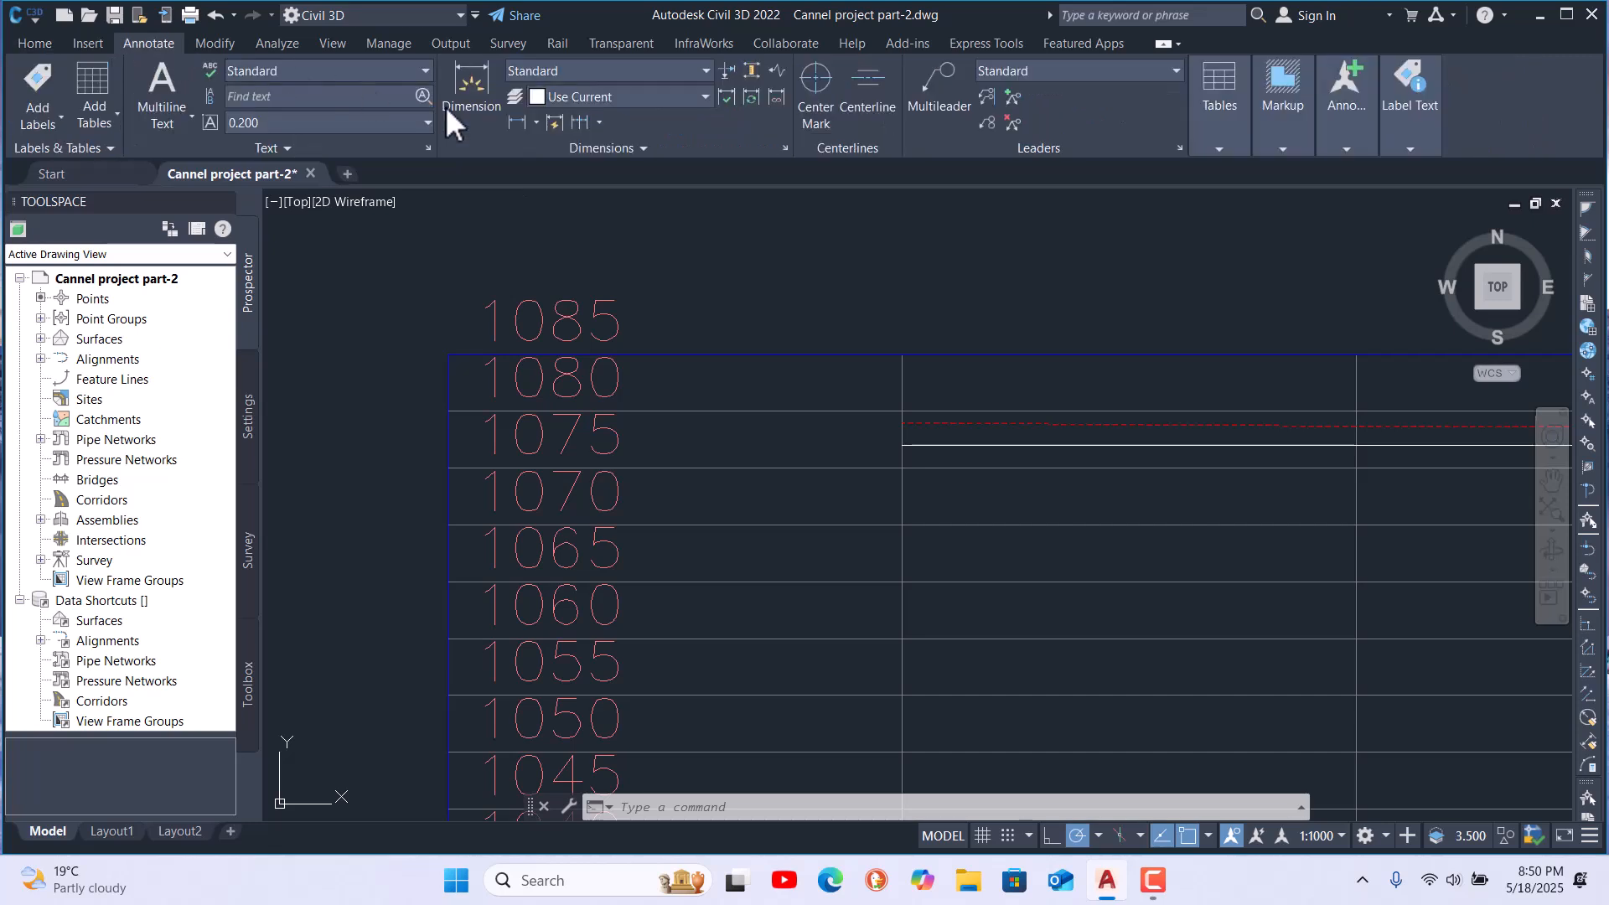
click(518, 122)
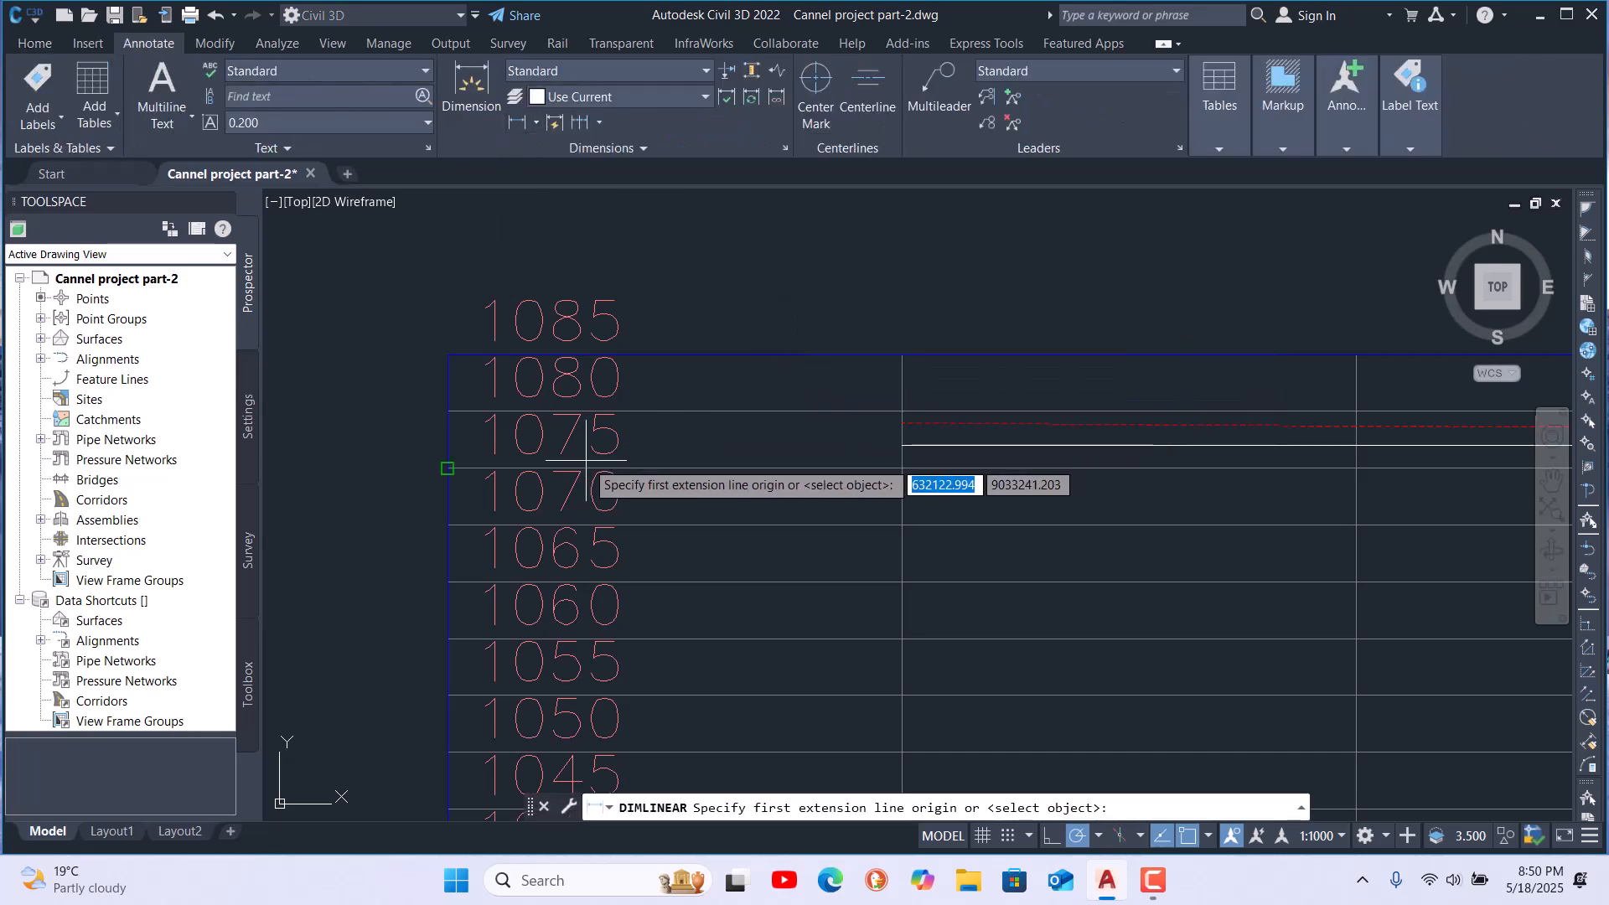
click(903, 468)
scroll(903, 469, up, 4)
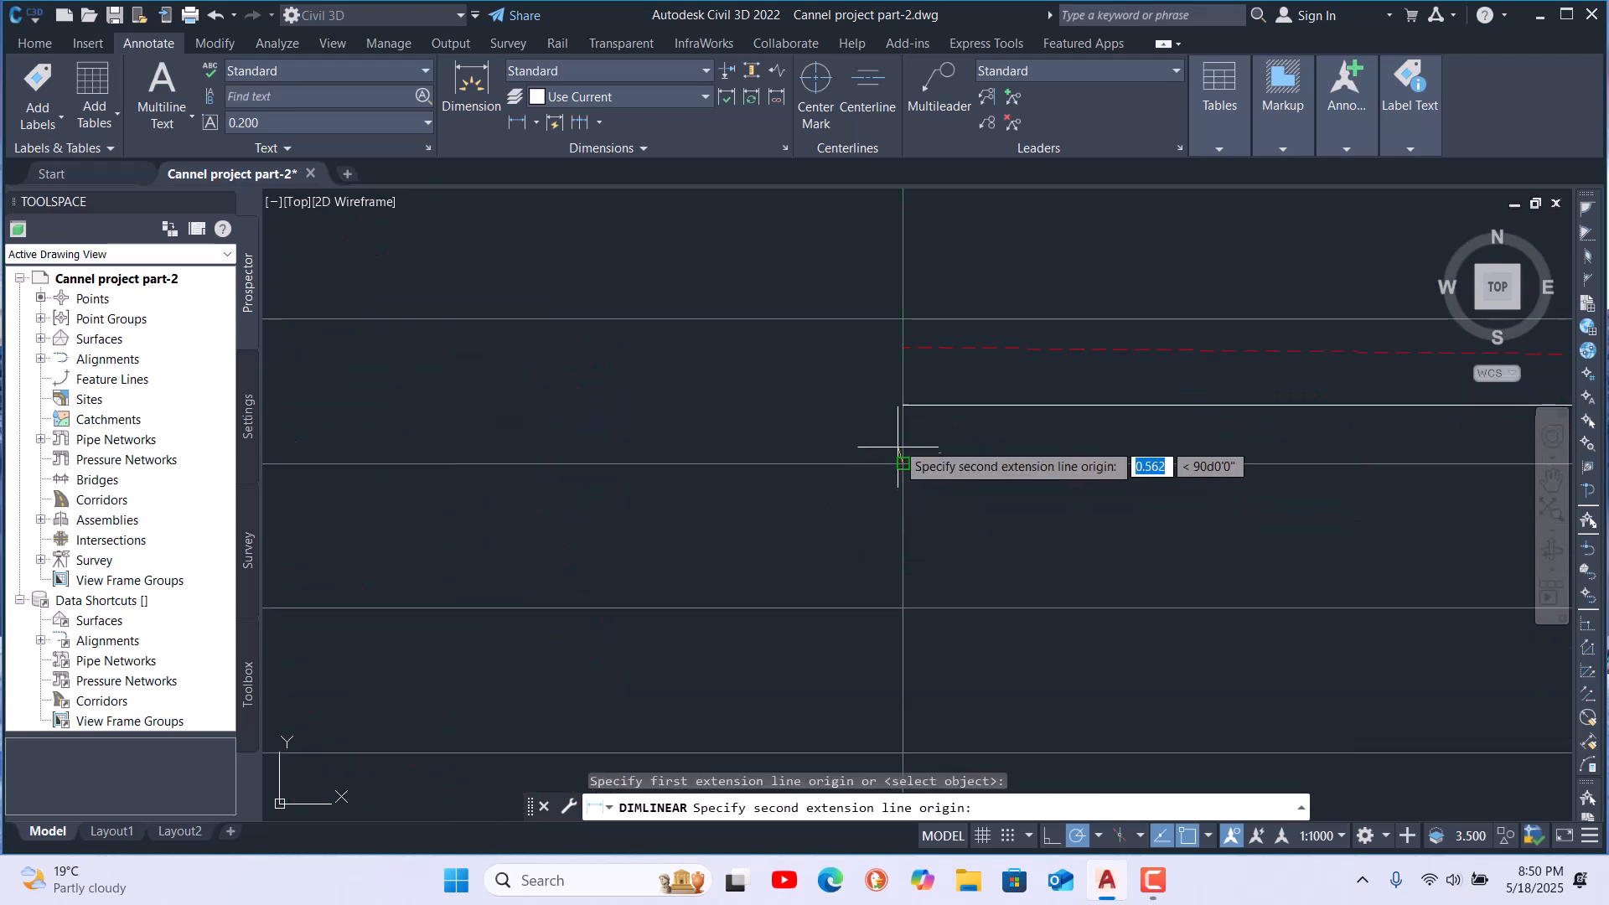
click(903, 405)
scroll(905, 419, down, 5)
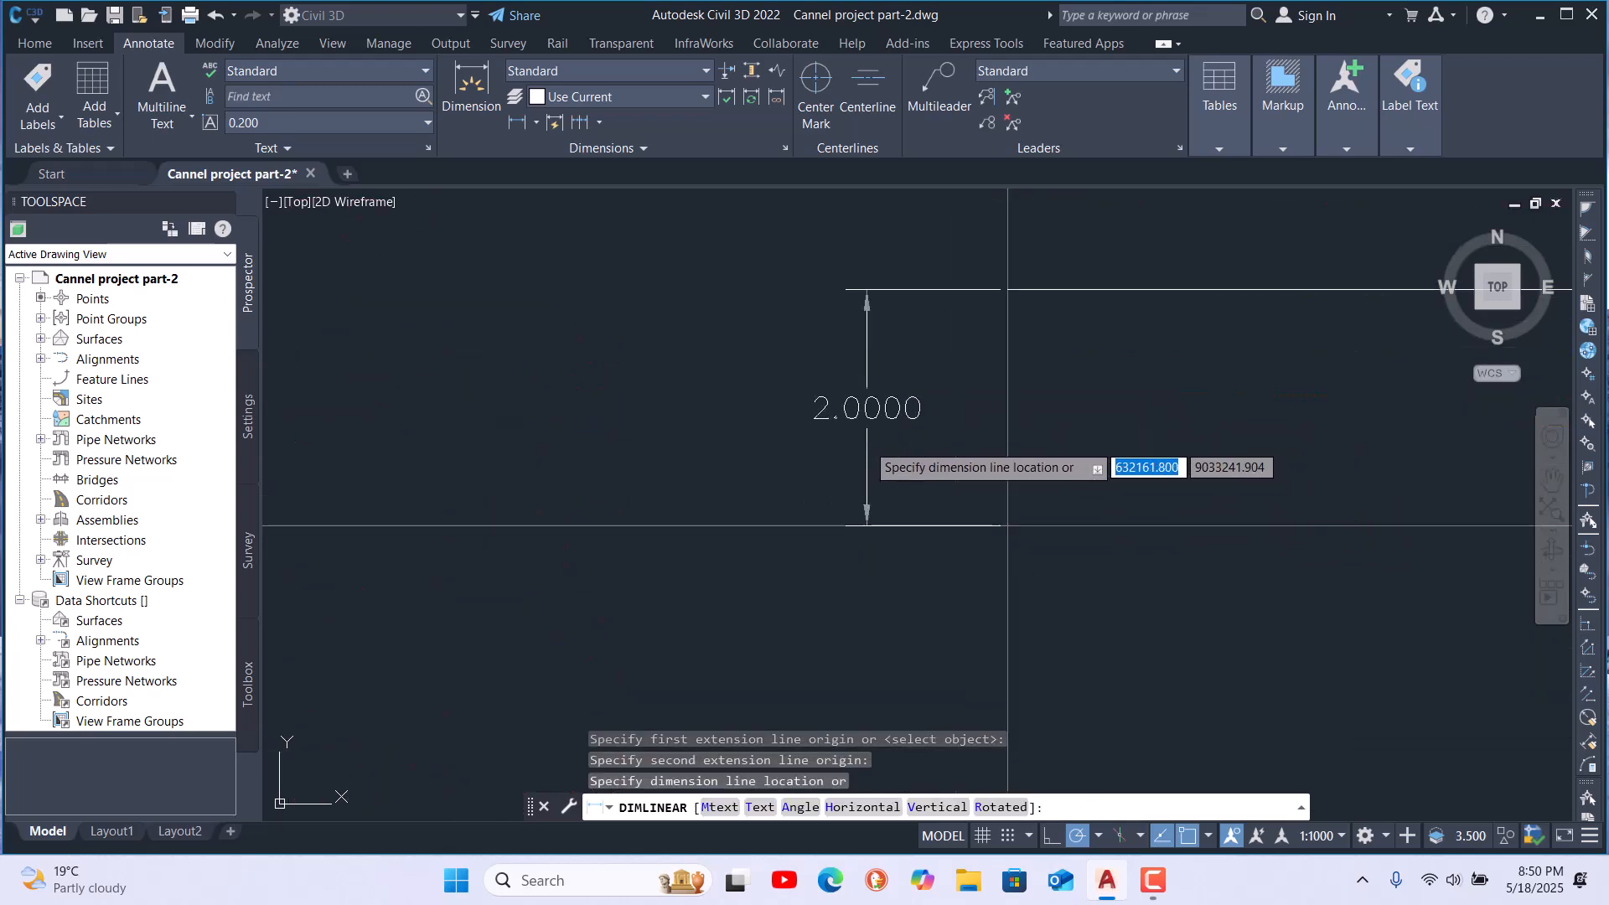
key(Escape)
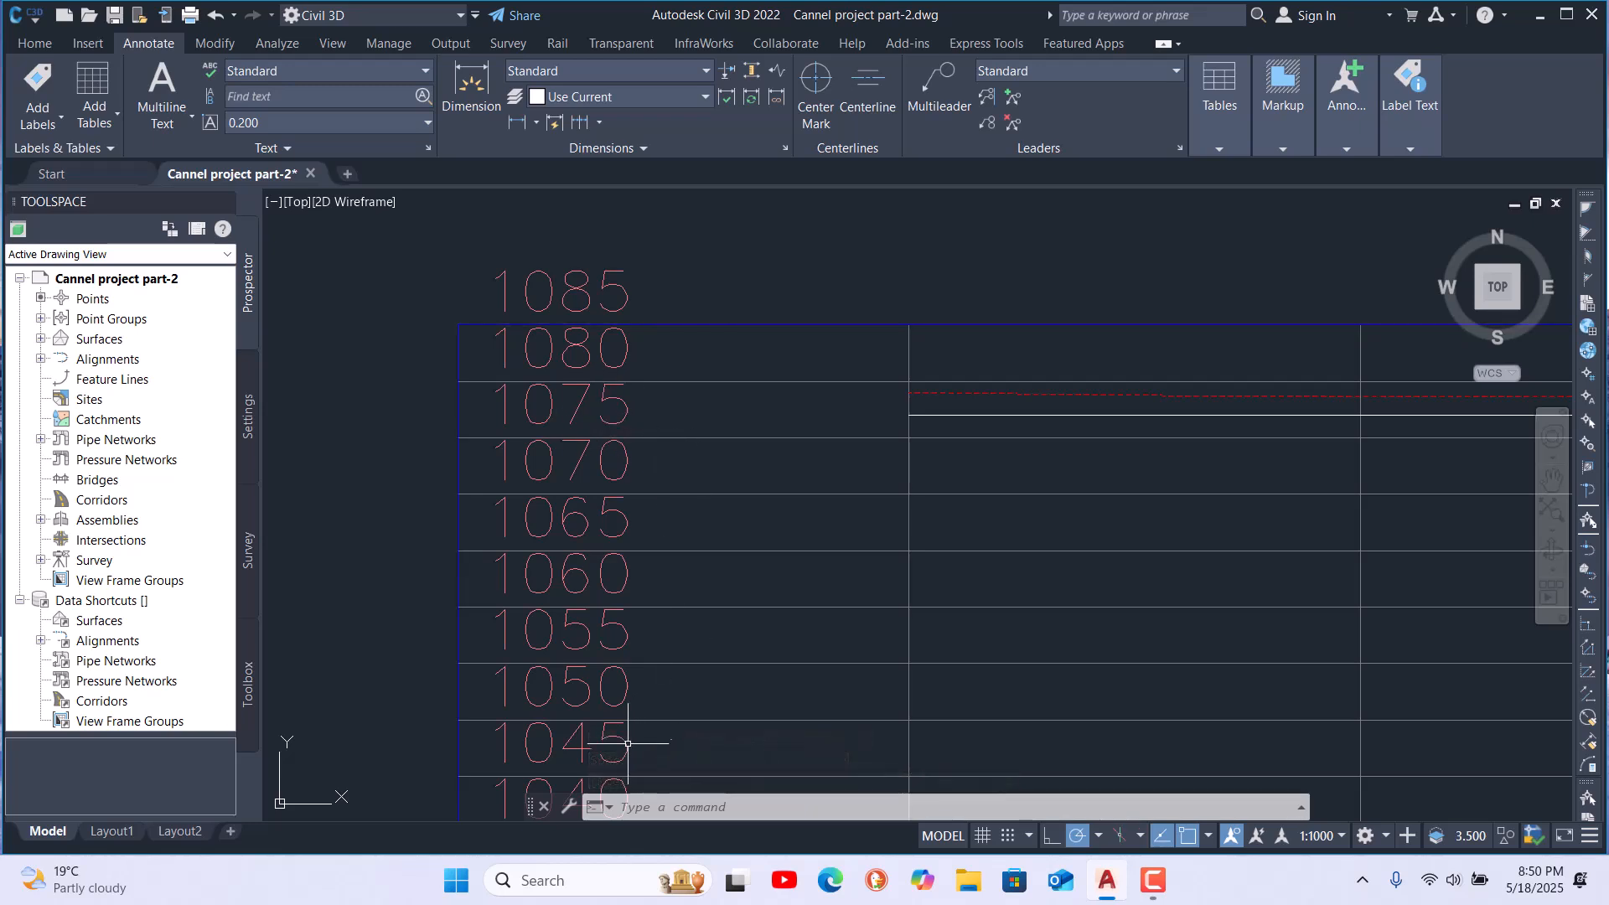
Switch to Excel 2016 by searching for it and start a blank workbook
click(591, 881)
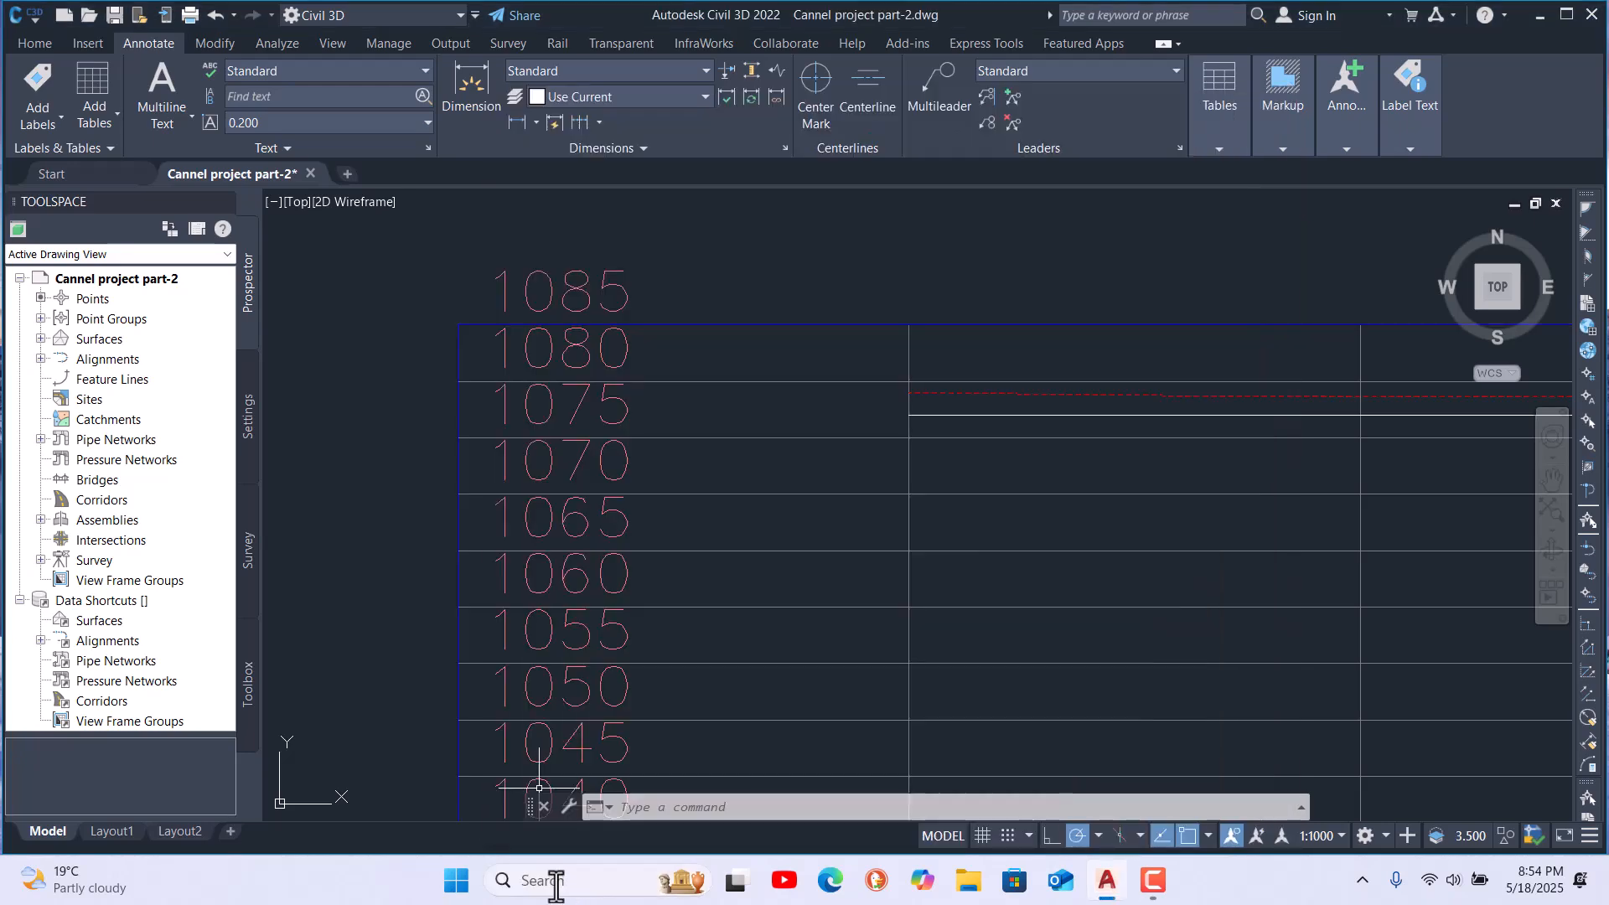
click(556, 880)
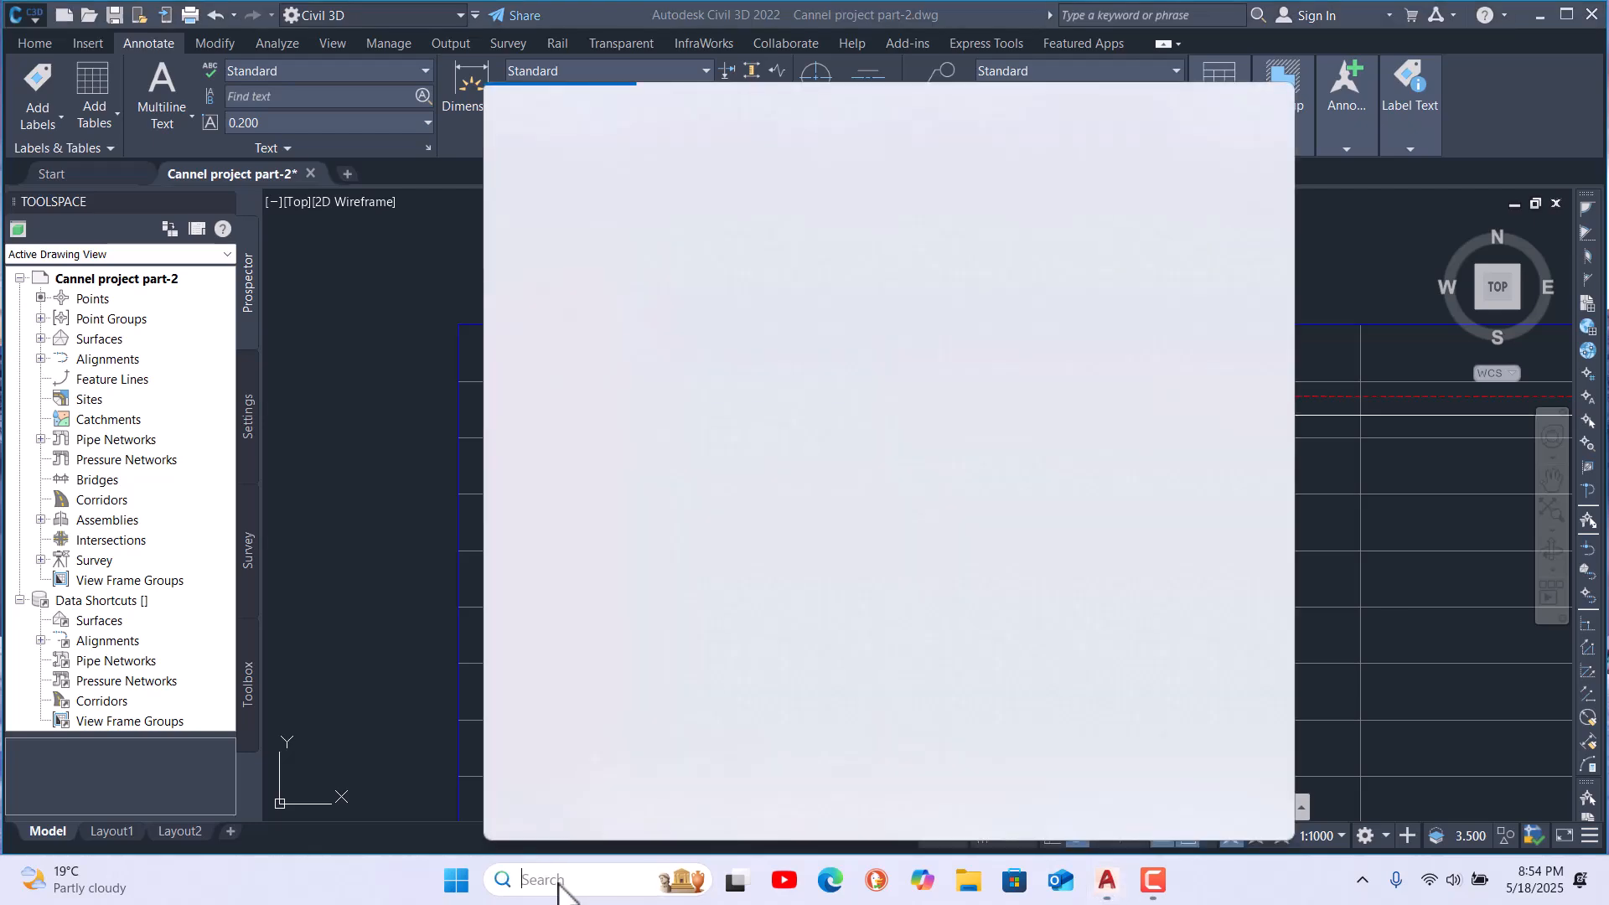
text(excel 2016)
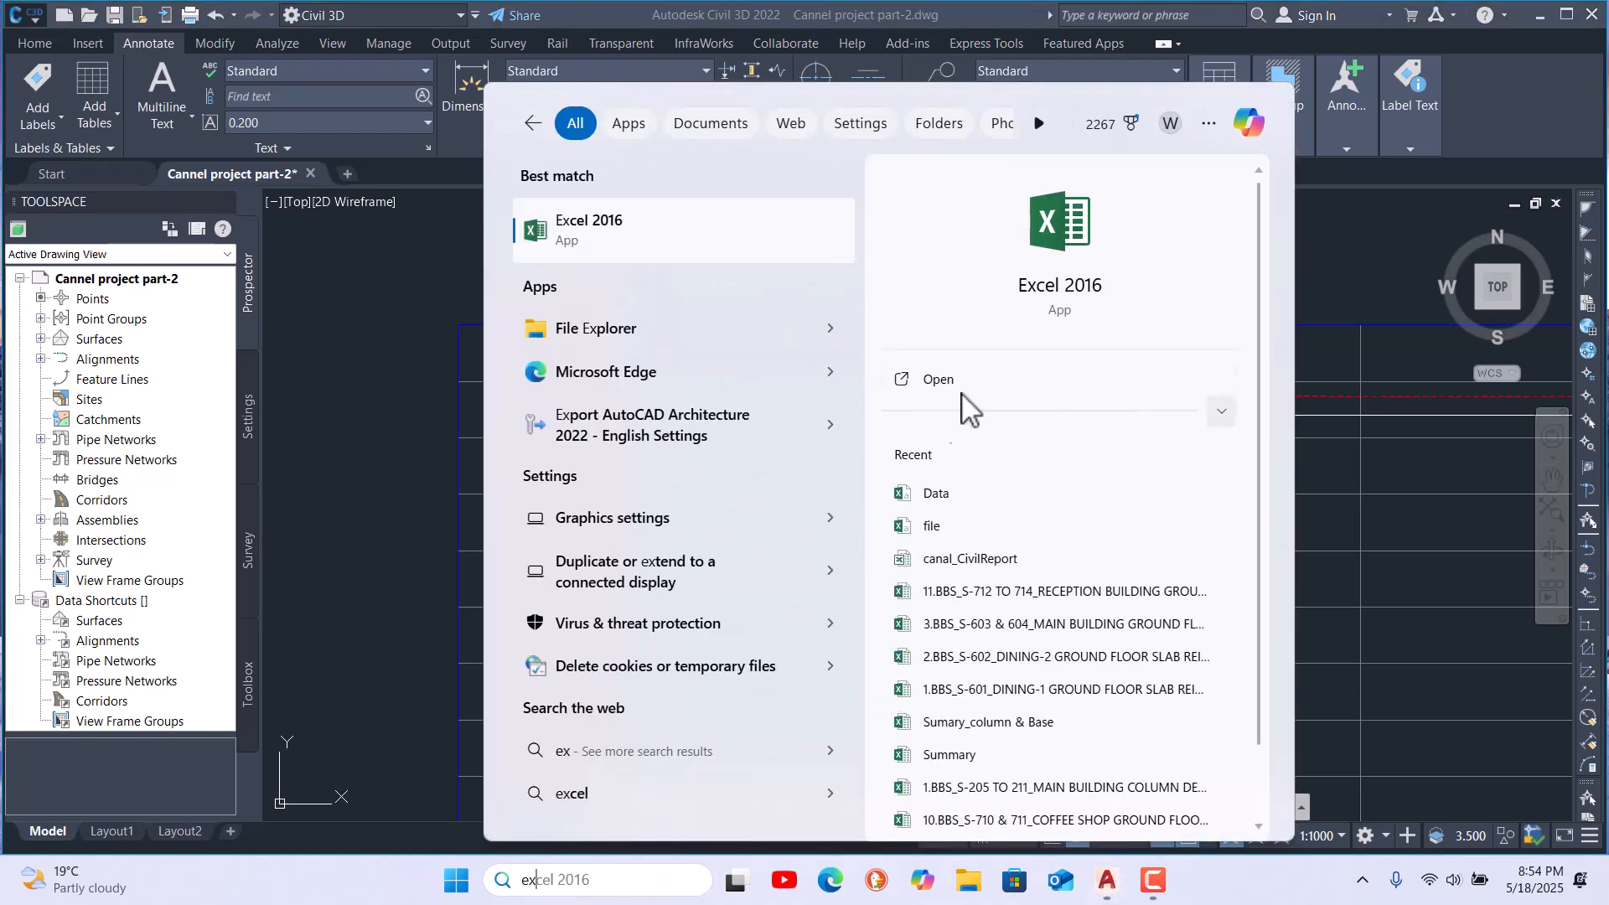
click(1048, 251)
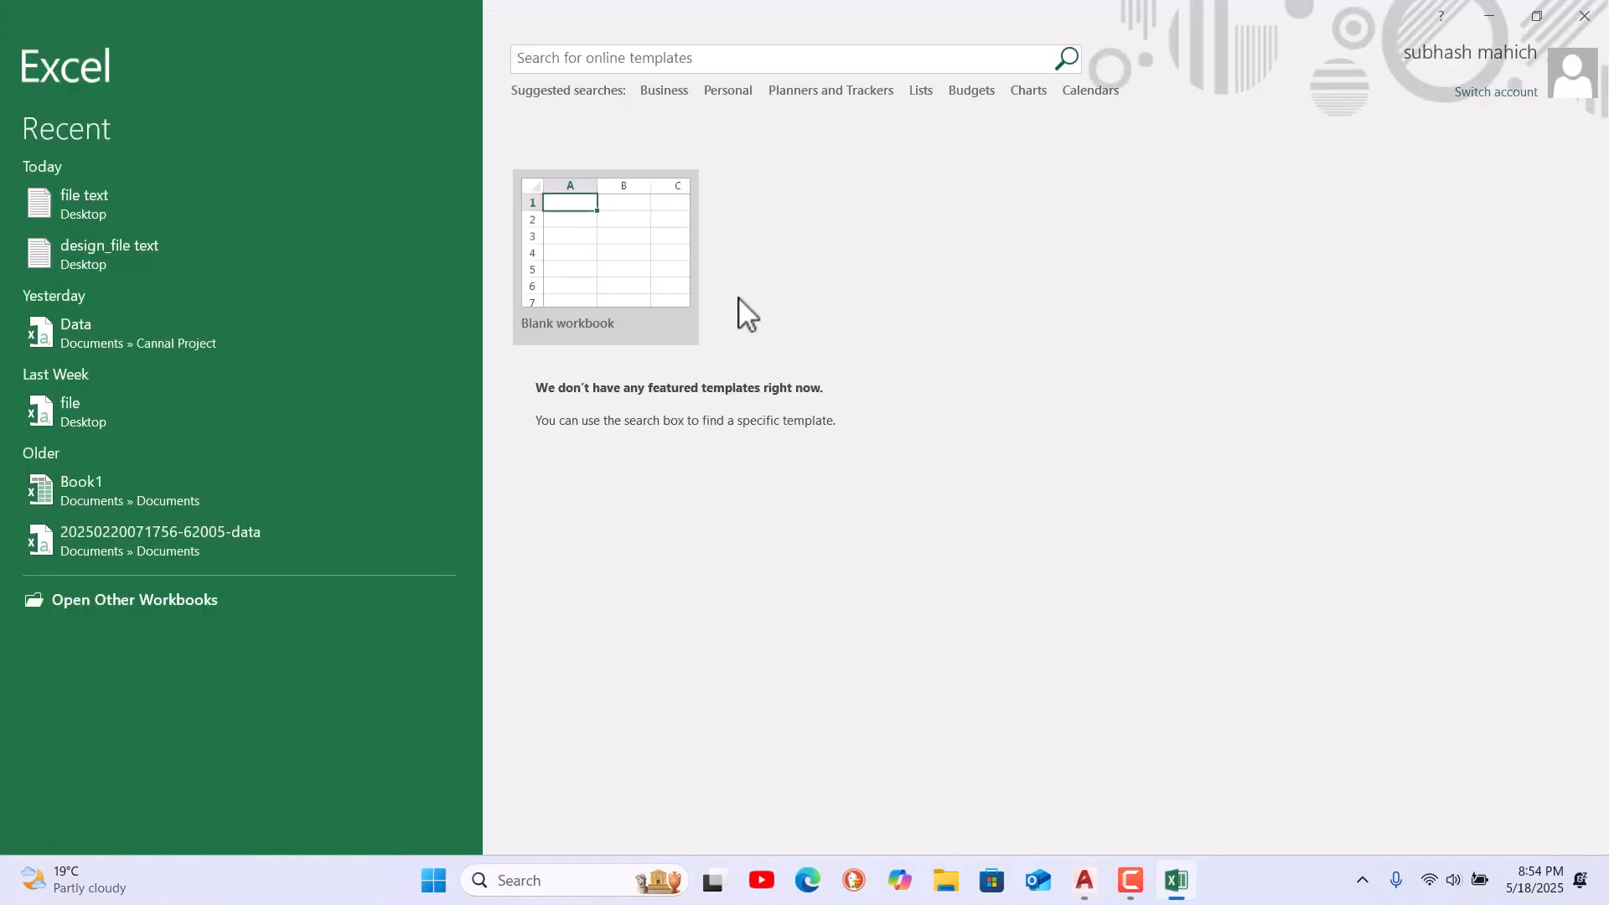
click(652, 283)
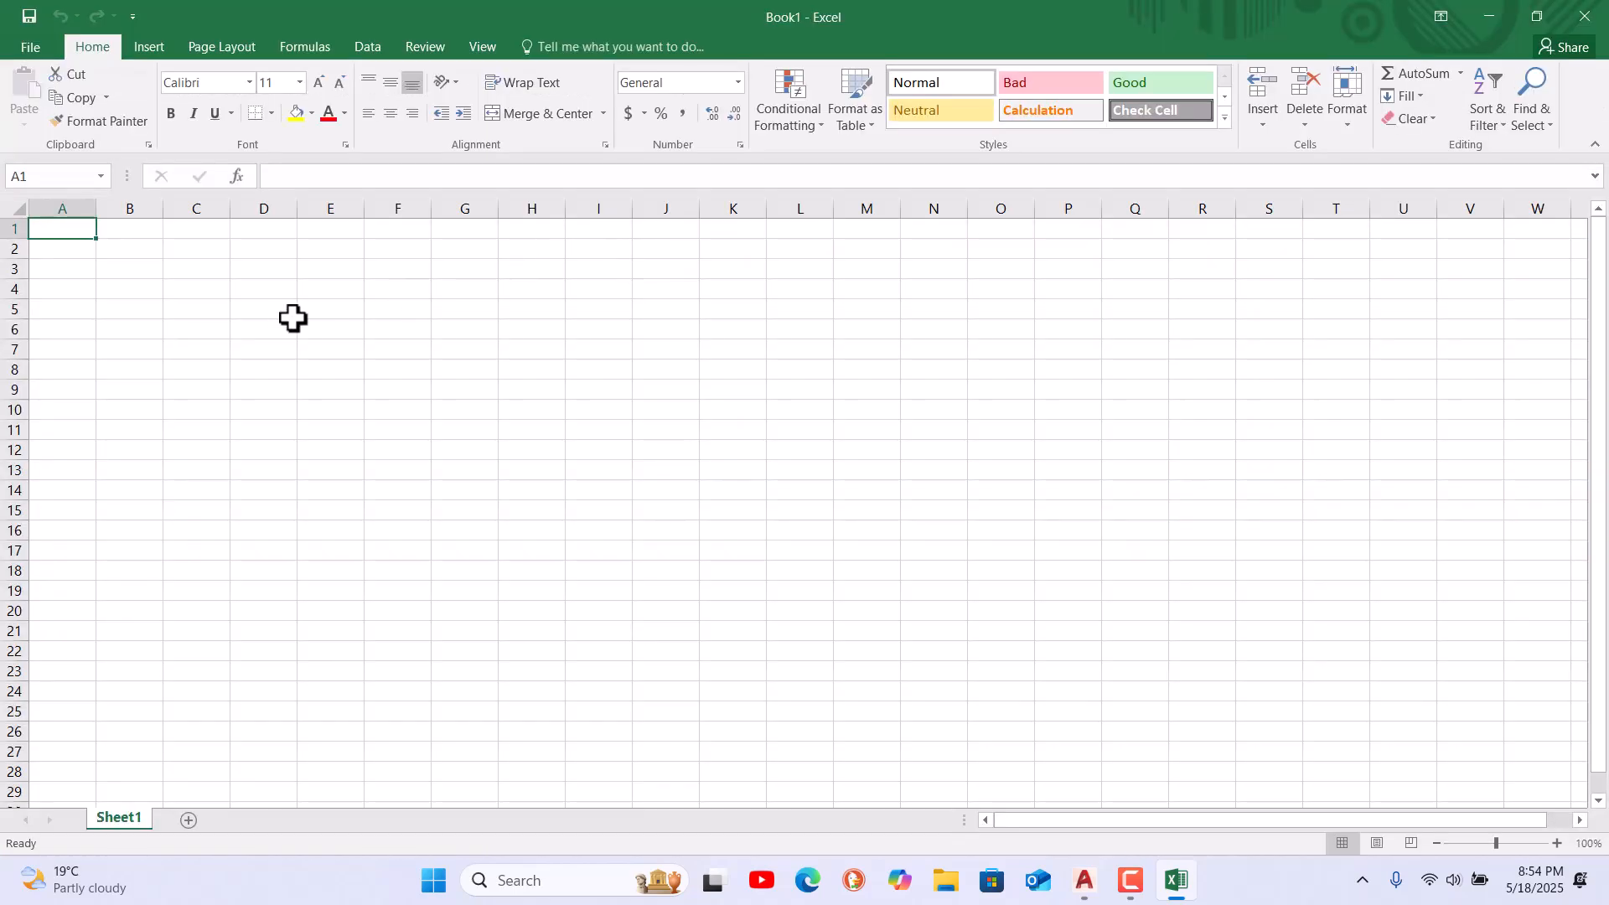
Open the text document "design_file text" from the Desktop, with the file filter set to All Files
click(32, 49)
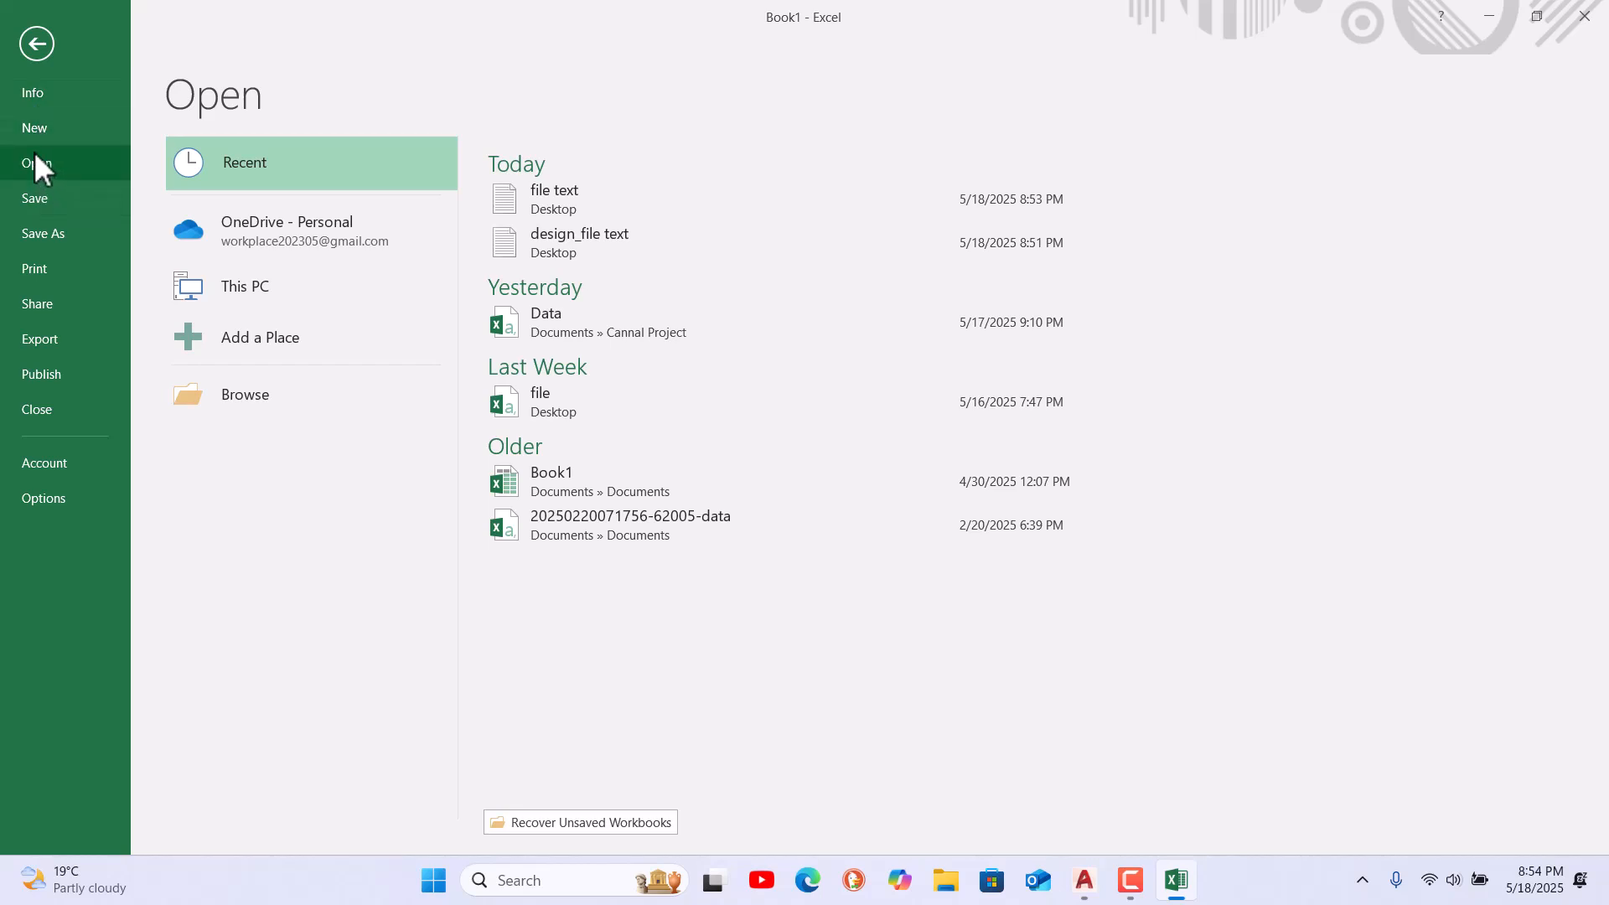
click(235, 399)
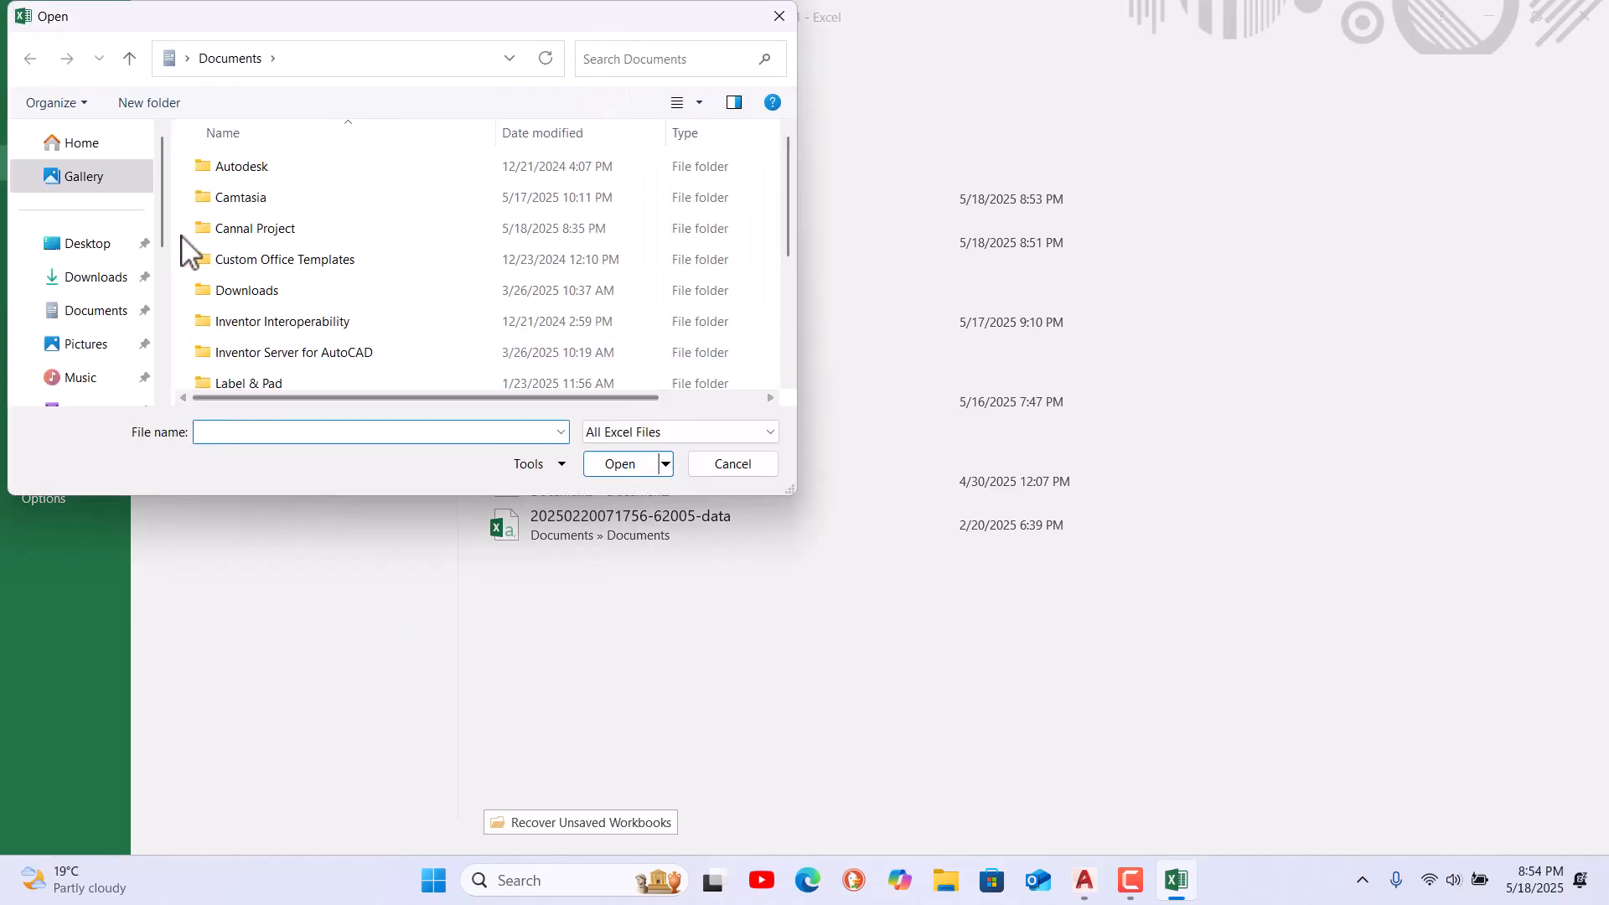
click(103, 245)
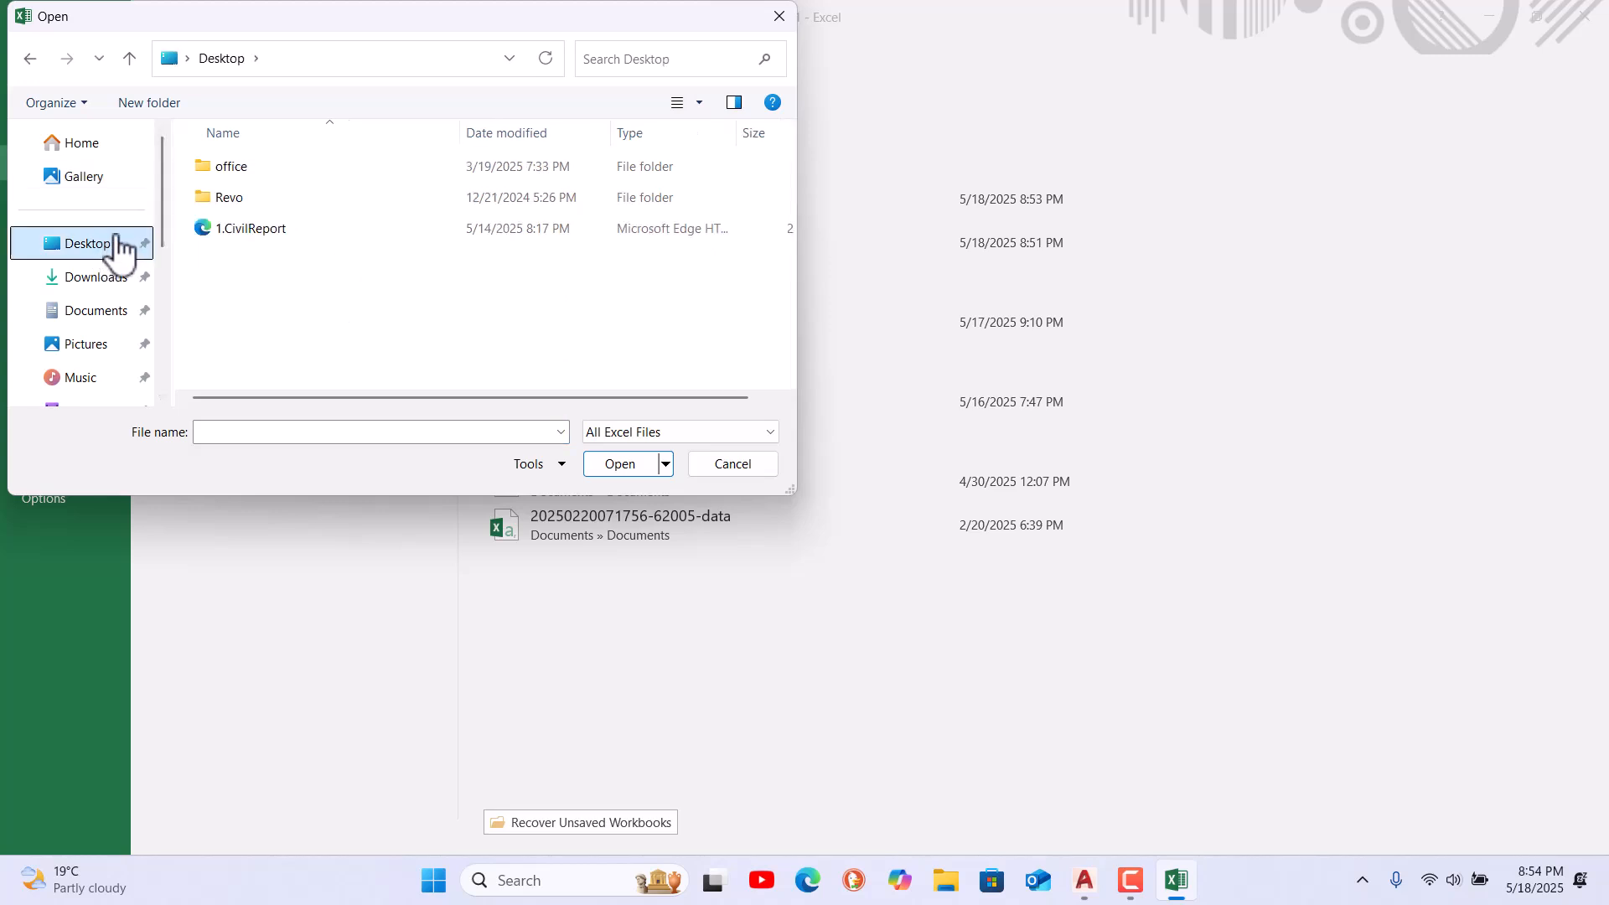
click(662, 431)
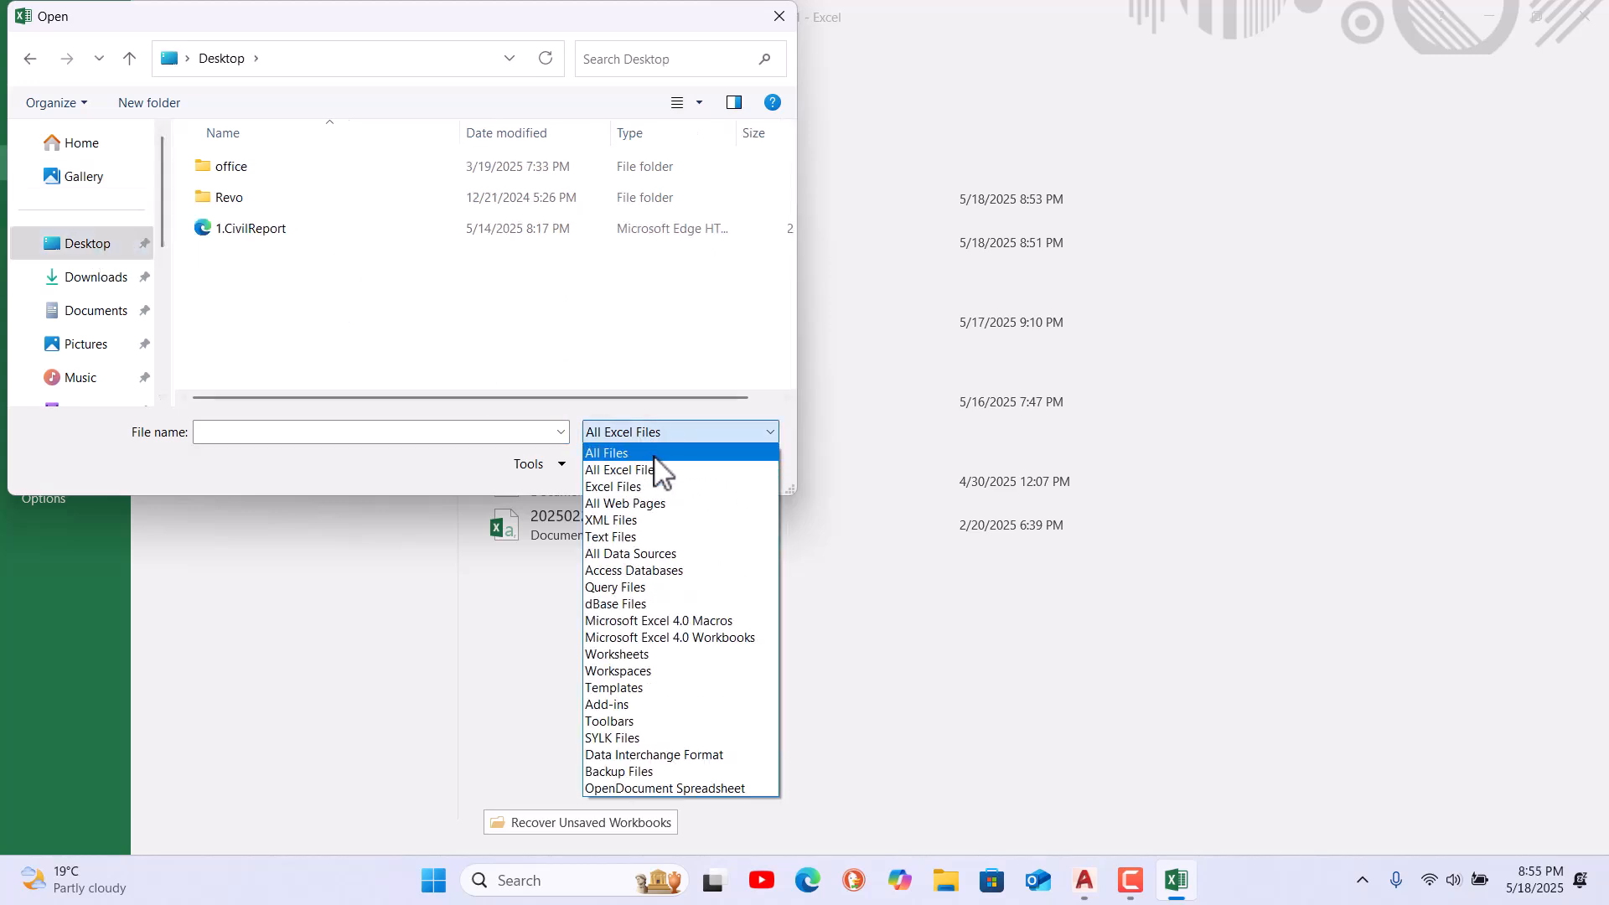
click(658, 453)
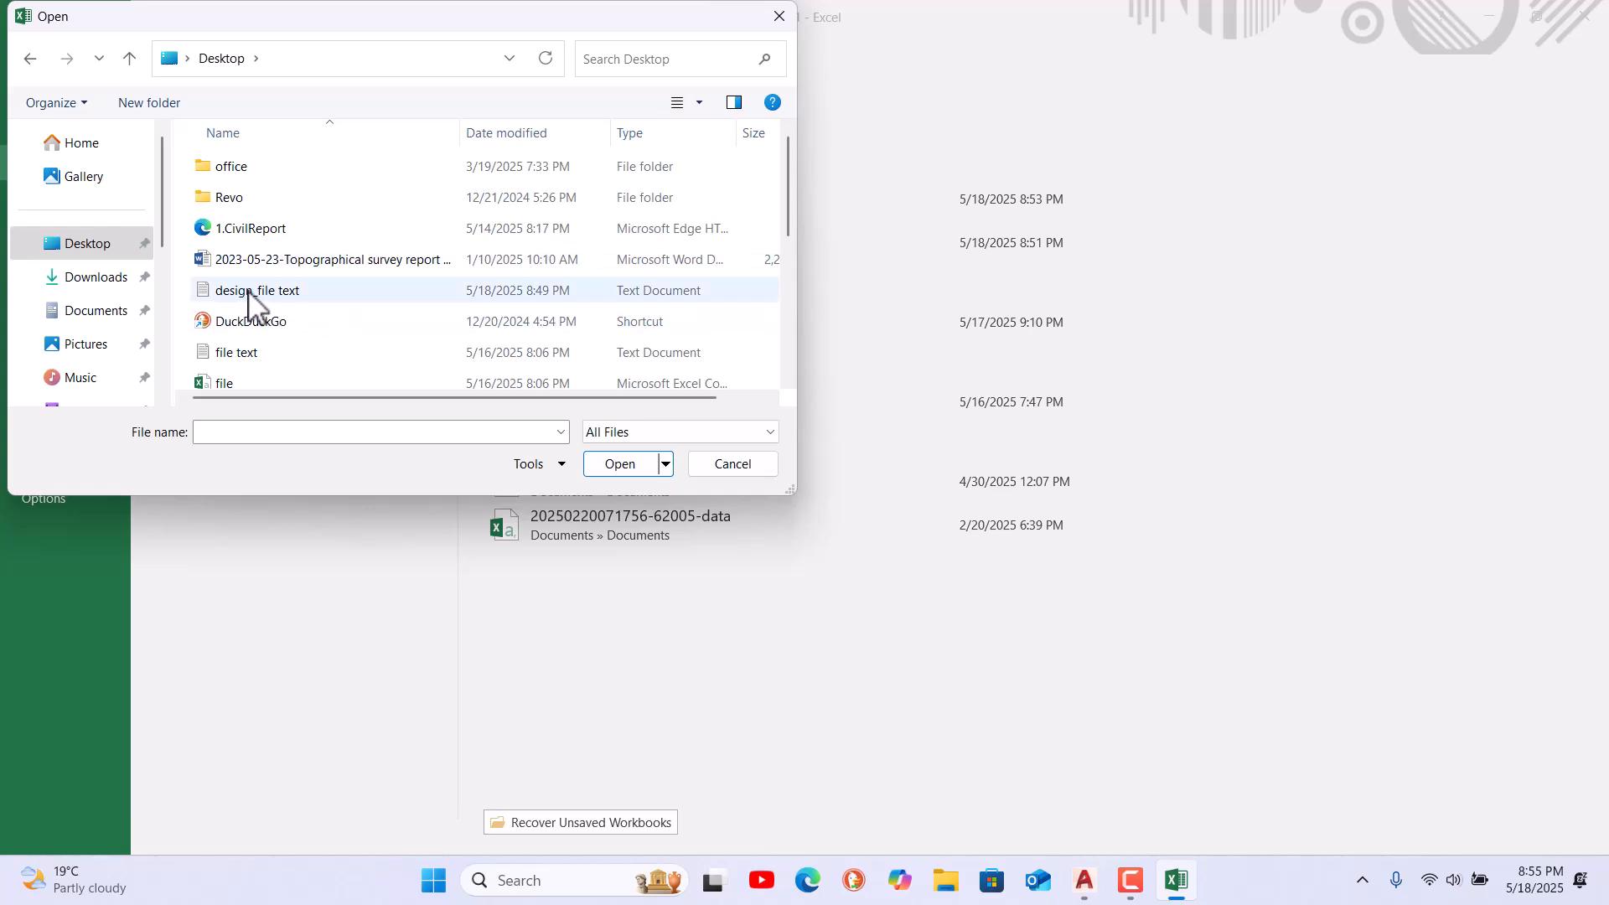
click(249, 293)
click(634, 462)
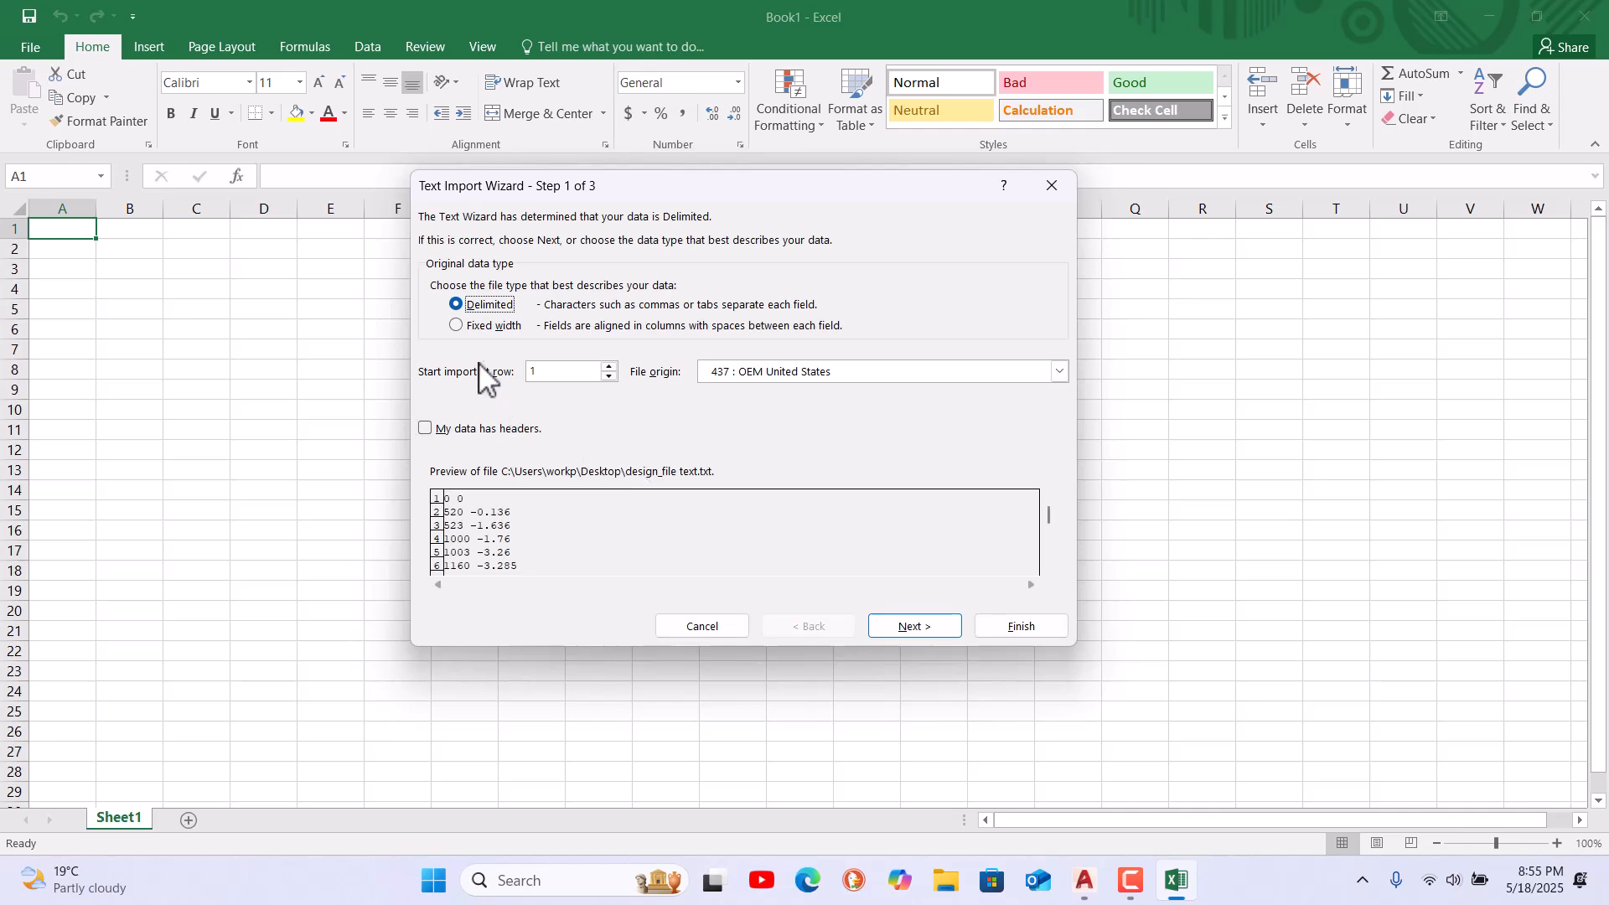
Import the text as delimited data with Space added as a delimiter, keeping the General column format
click(913, 625)
click(437, 330)
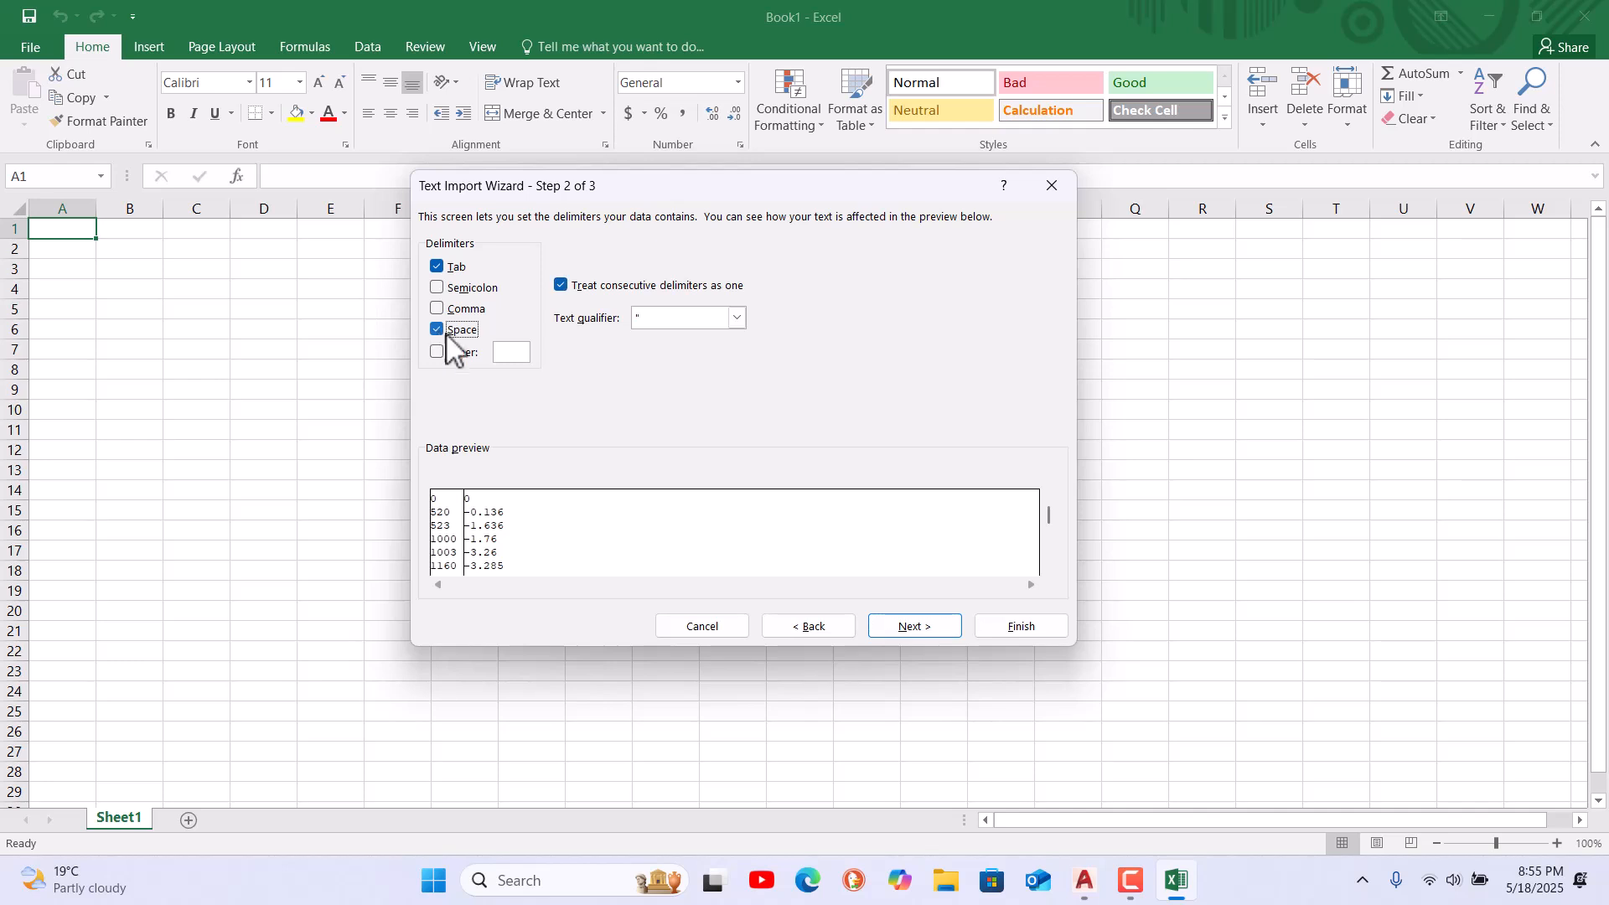
click(912, 625)
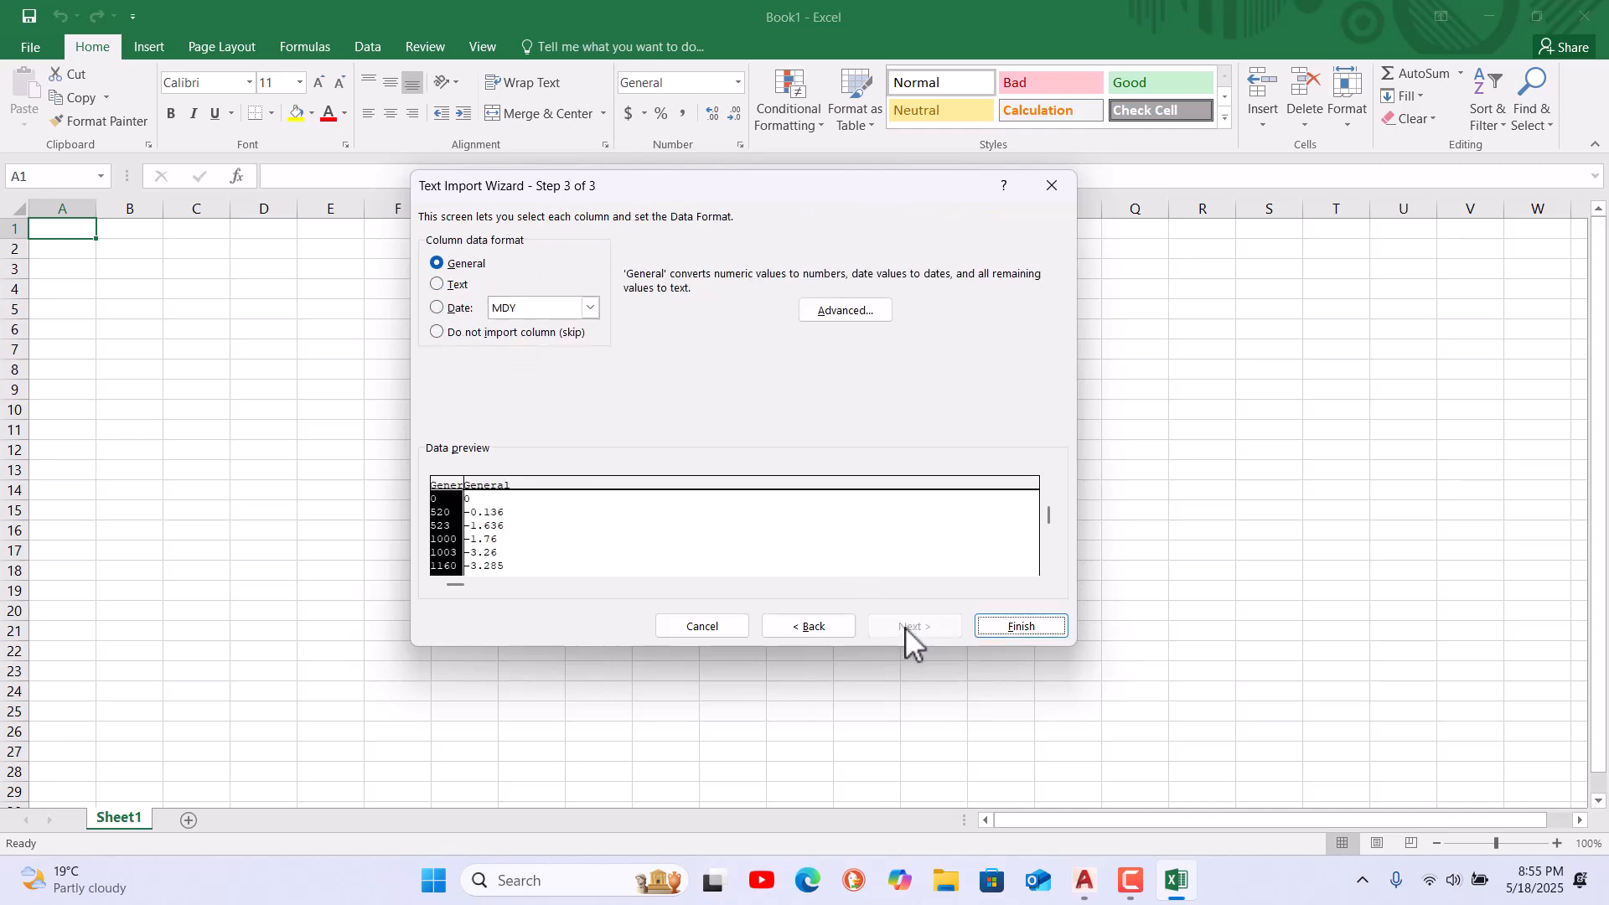
click(1033, 627)
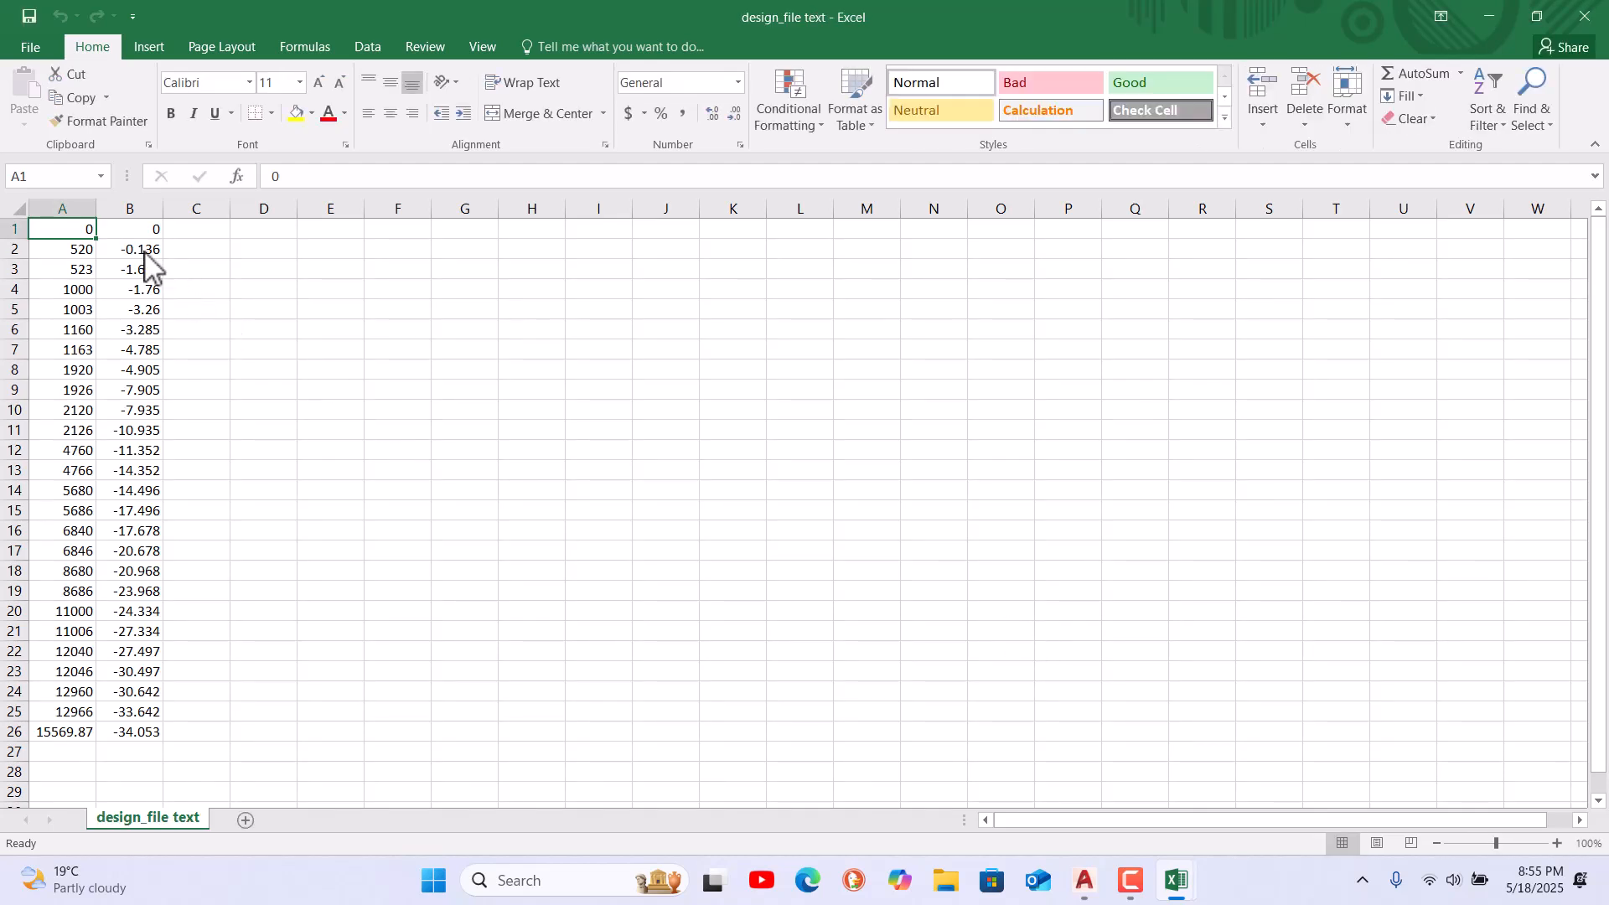
Enter 1072 in cell C1 beside the first station row
click(198, 293)
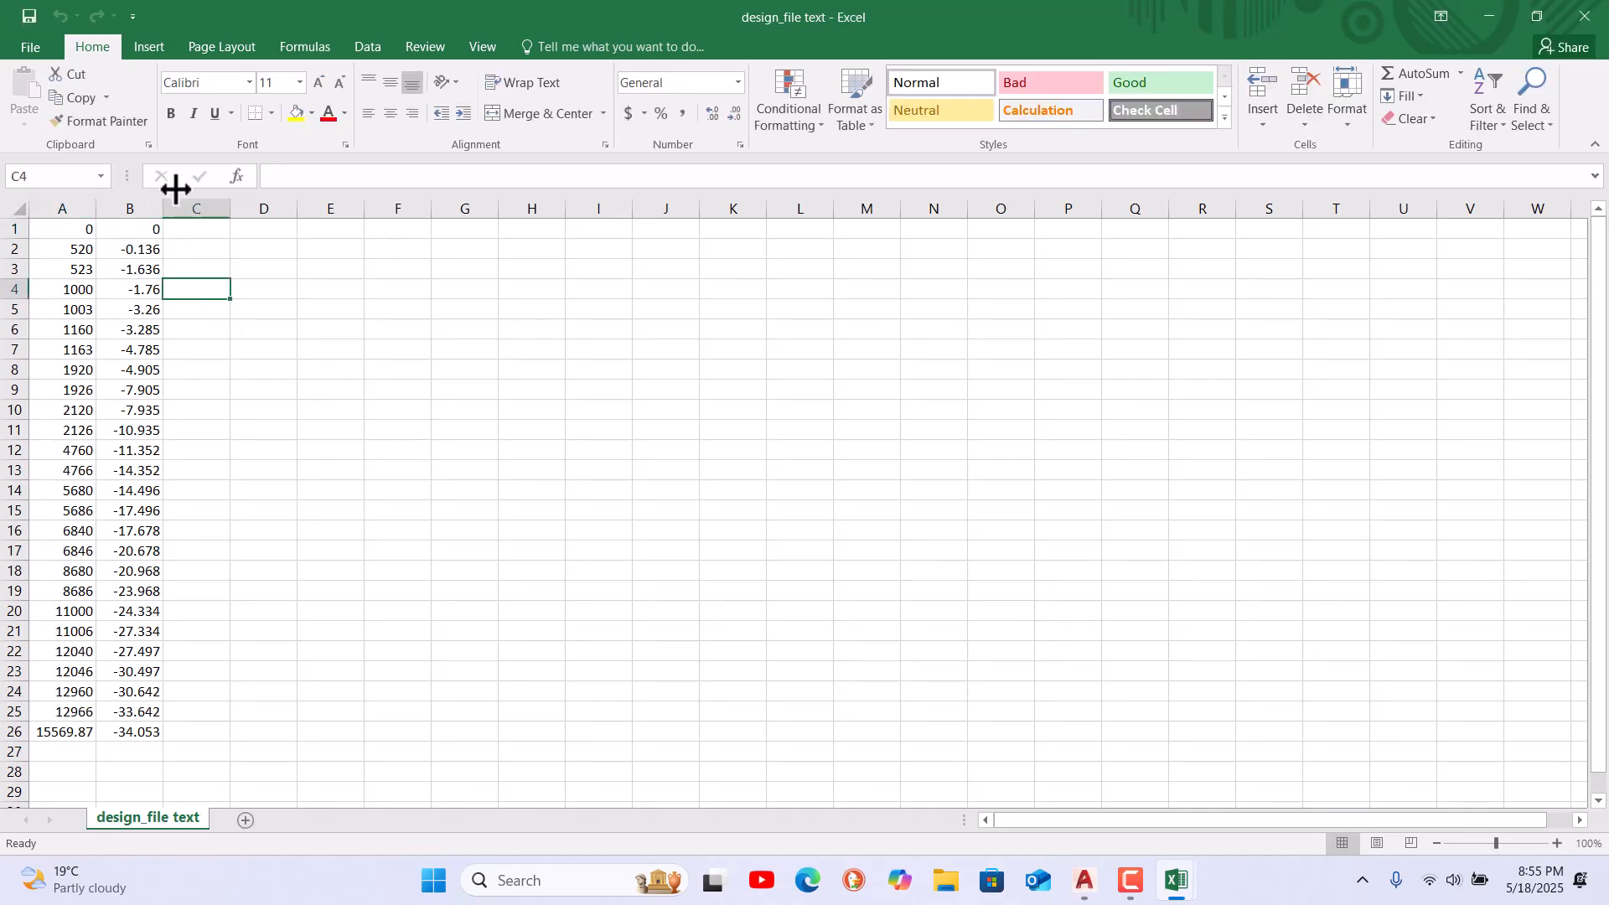
click(198, 232)
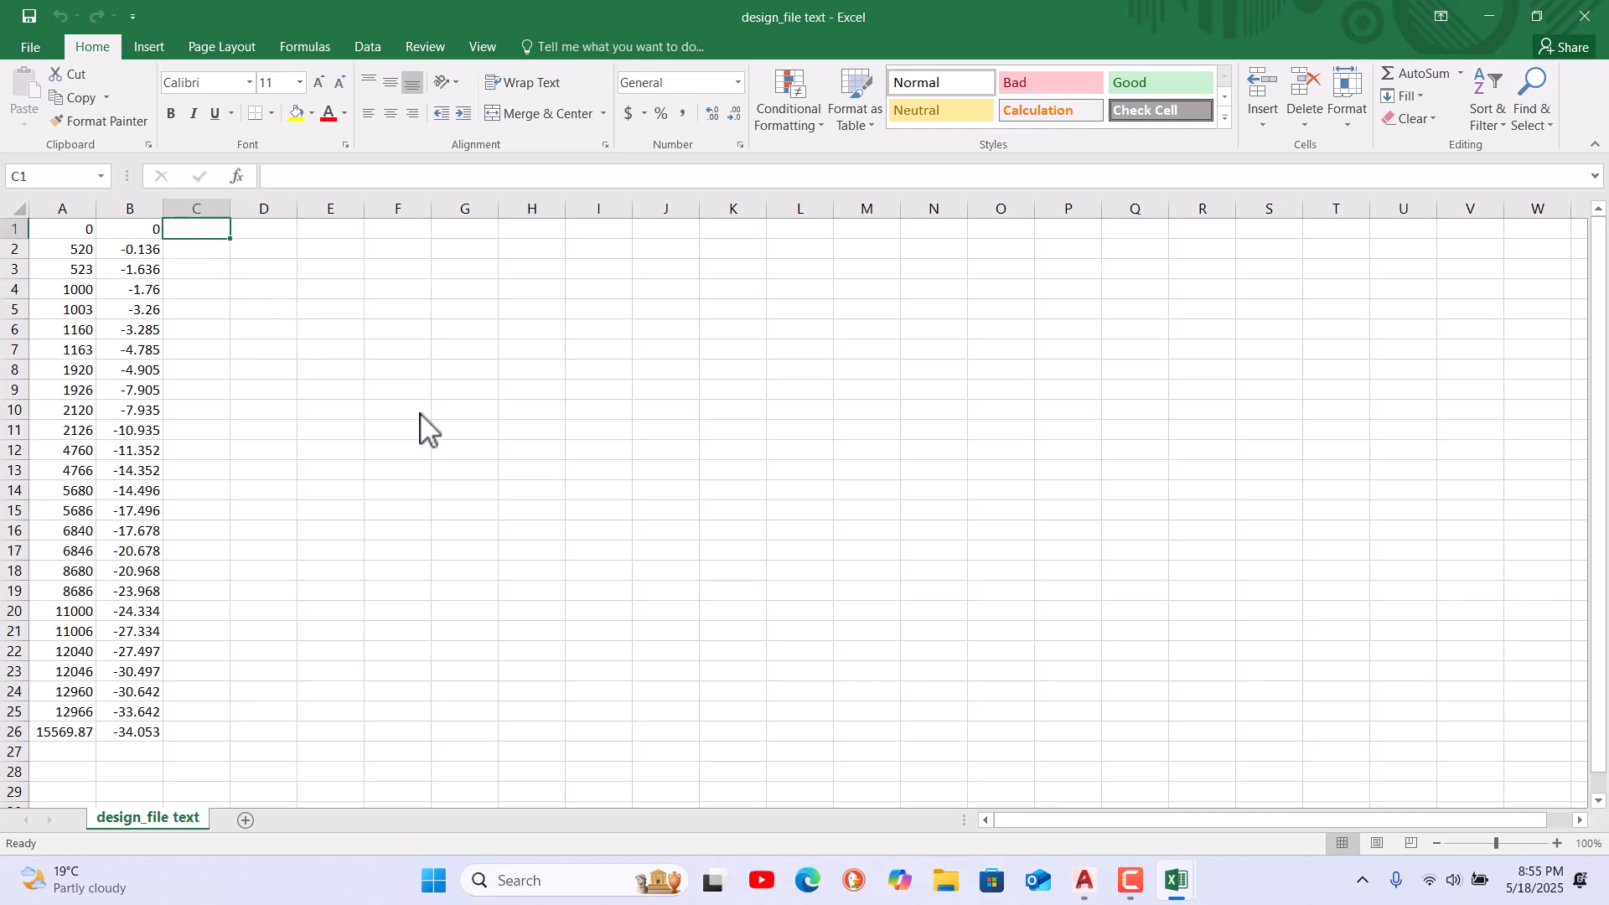
text(1072)
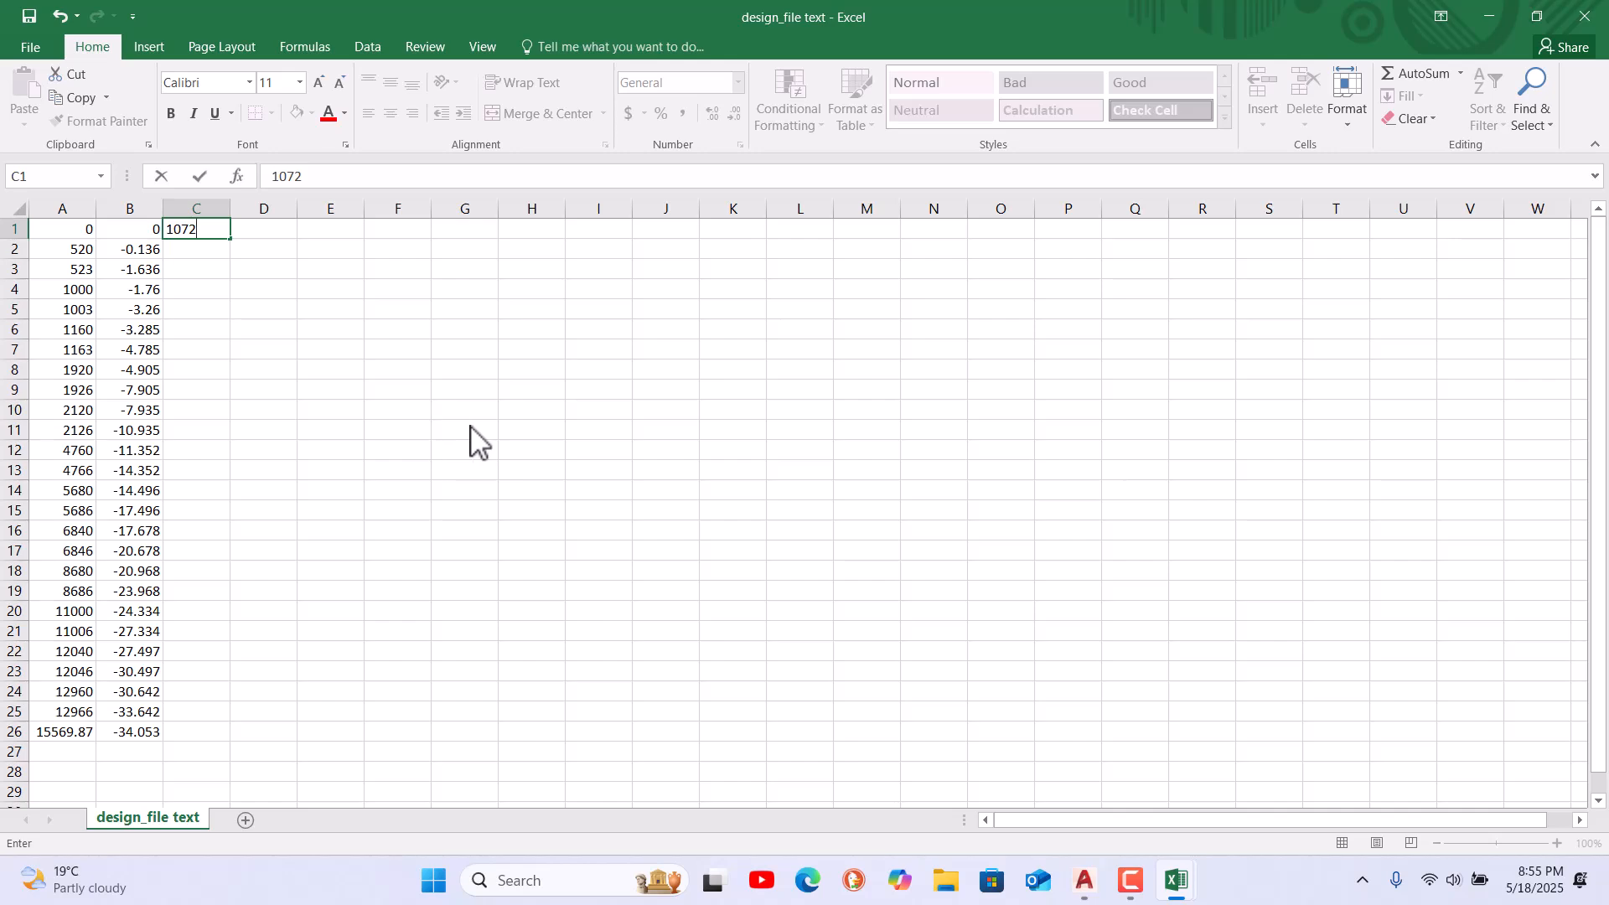
Check the elevation labels beside the design line's start in Civil 3D and return to the design_file text workbook
click(1100, 883)
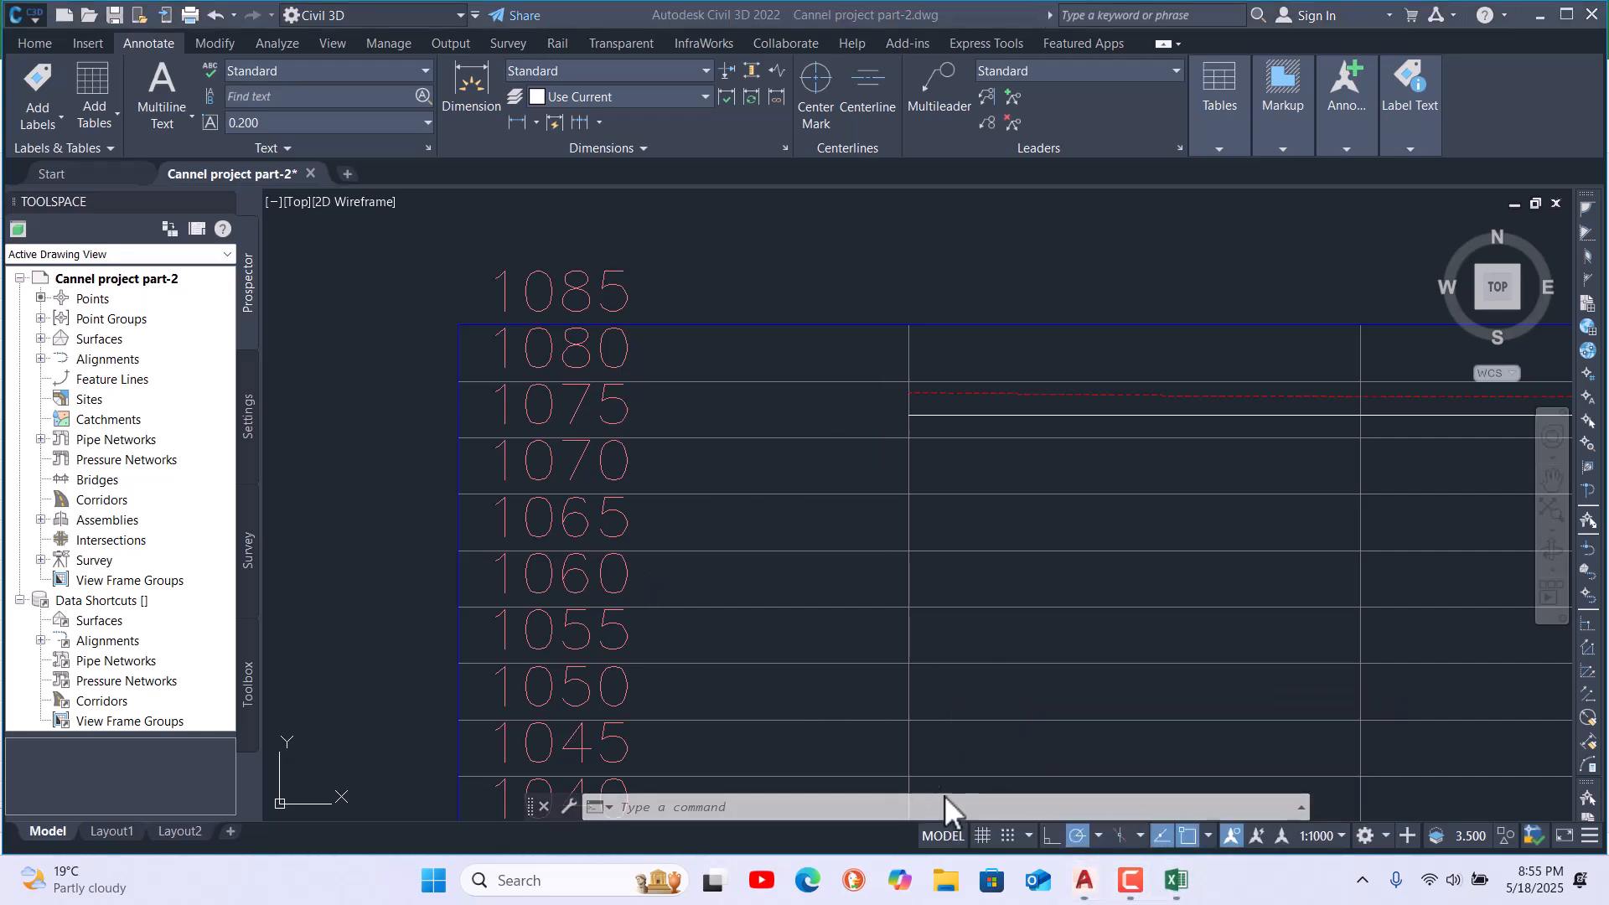
mouse_move(1191, 886)
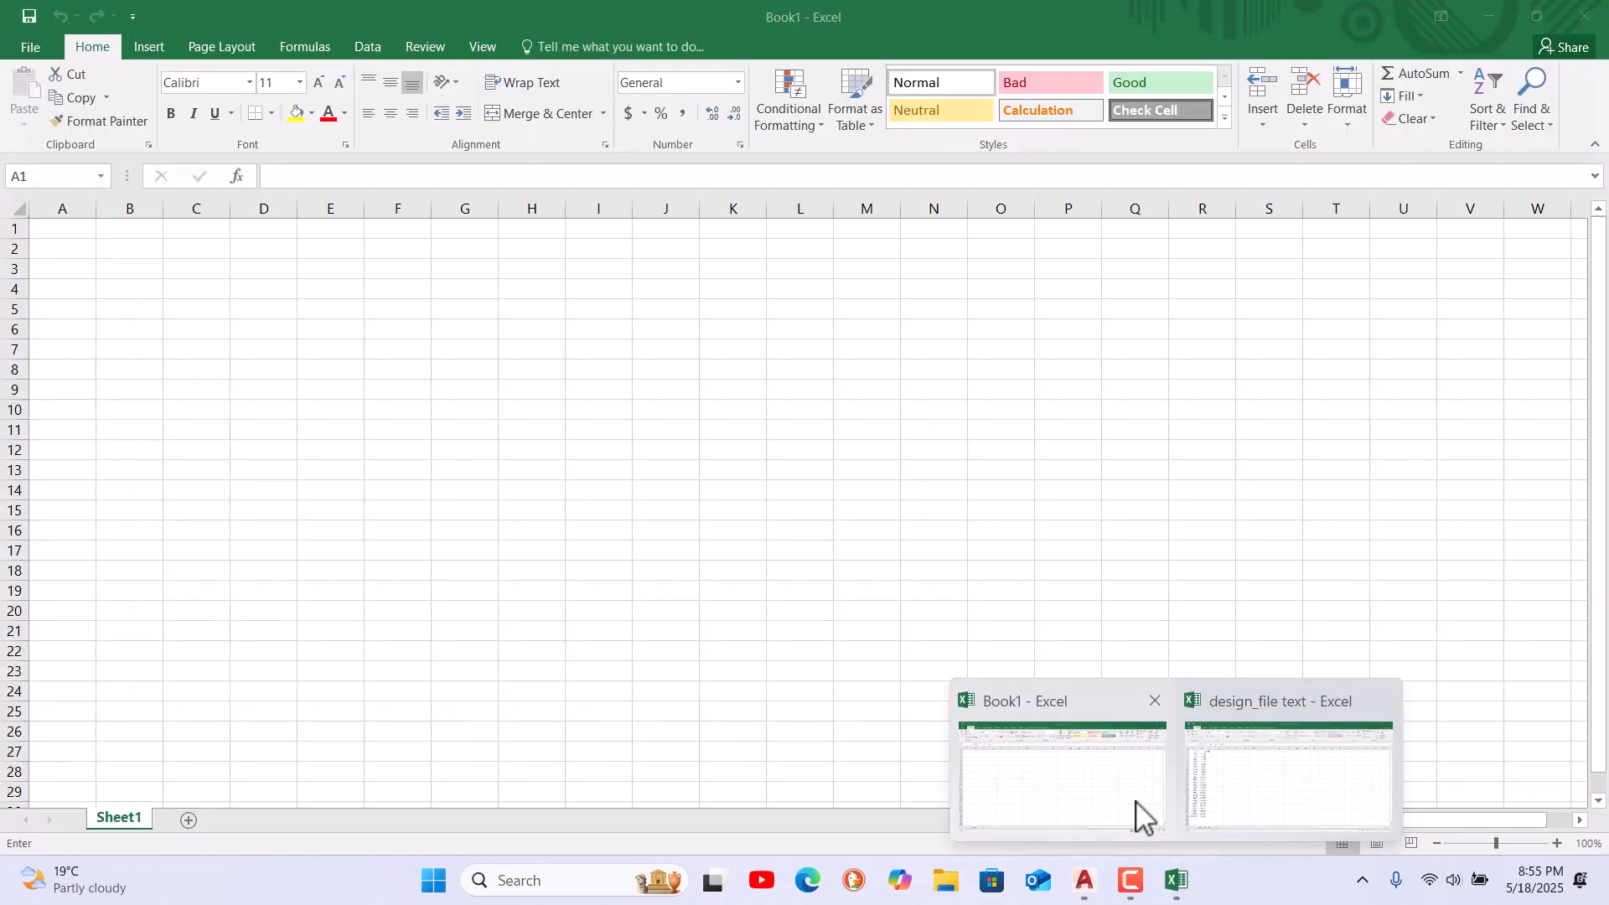
click(1119, 807)
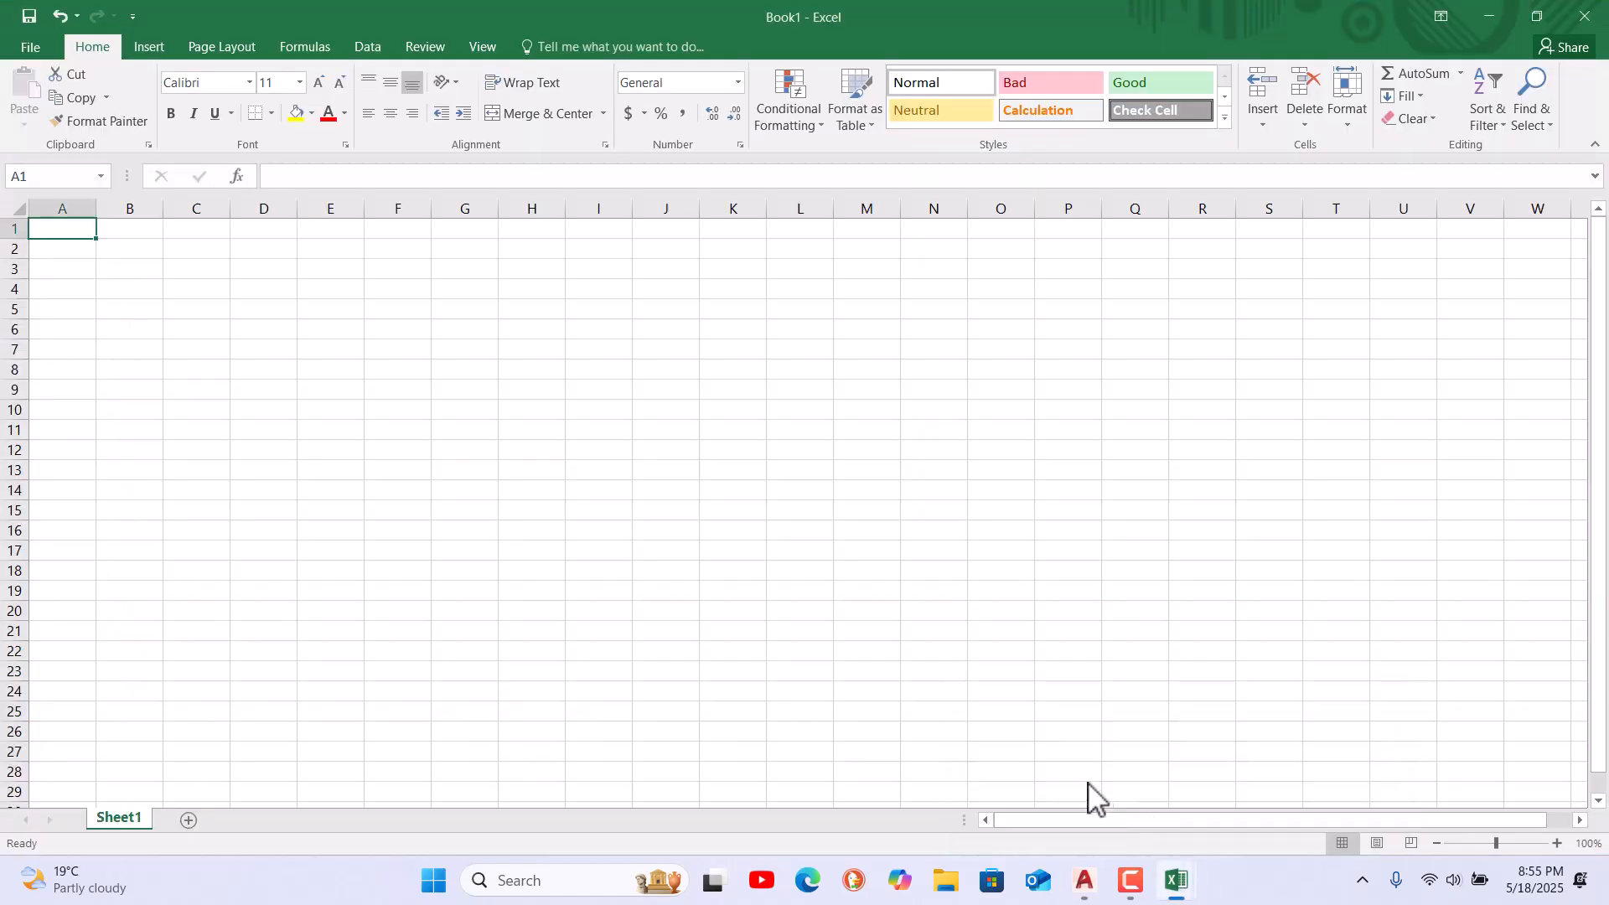
click(1203, 817)
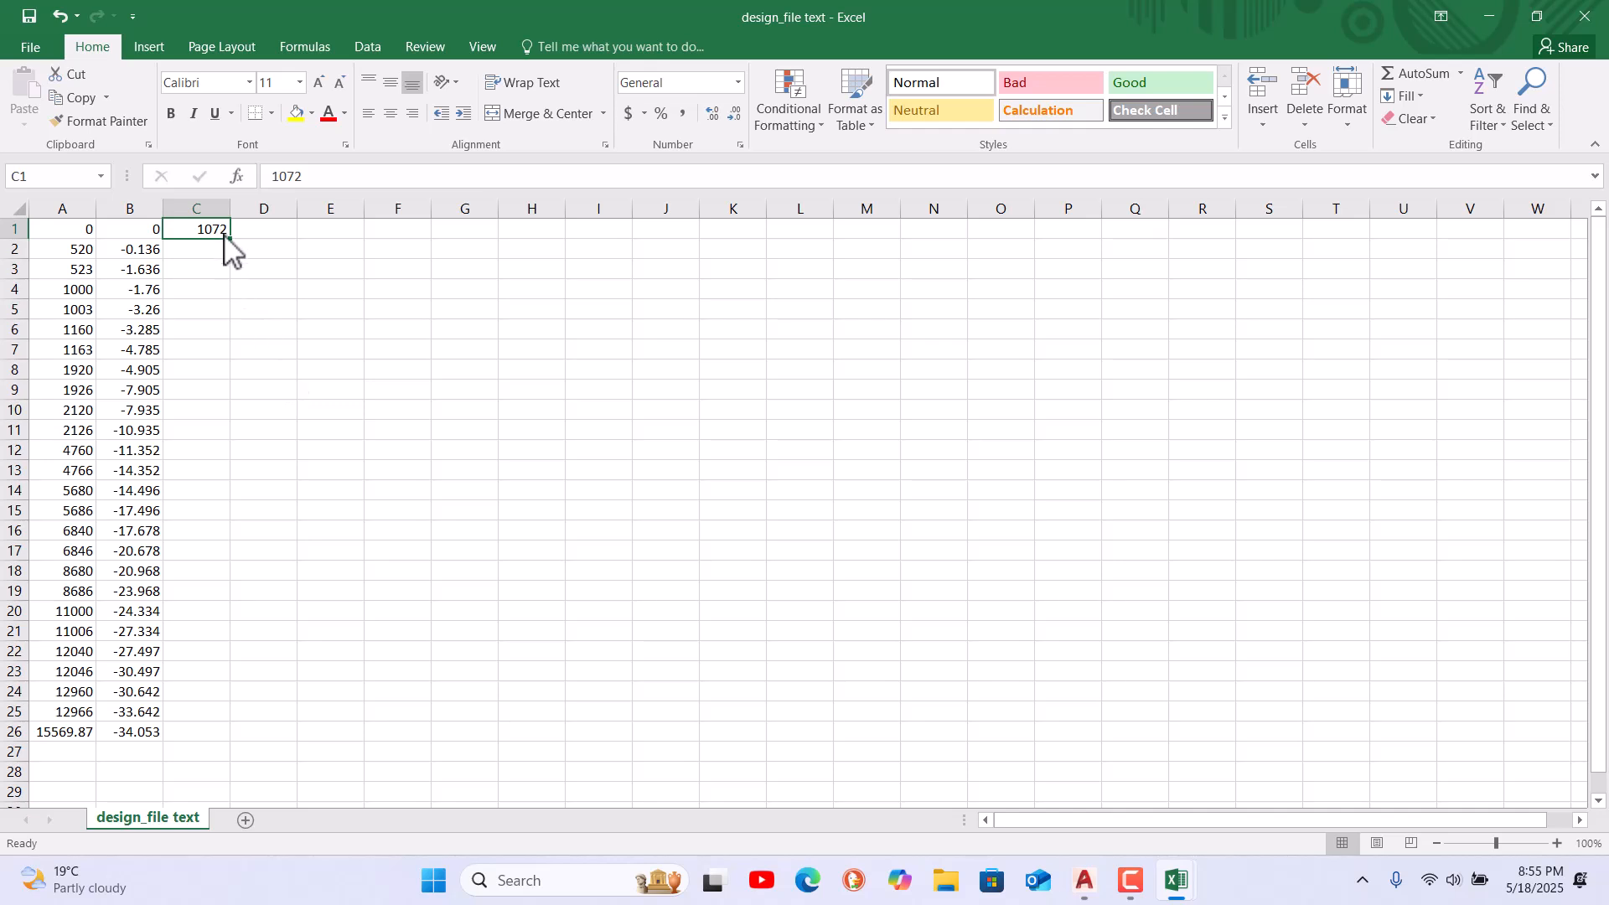
Set cell C1 to 1077 and fill the value down through C25
text(10)
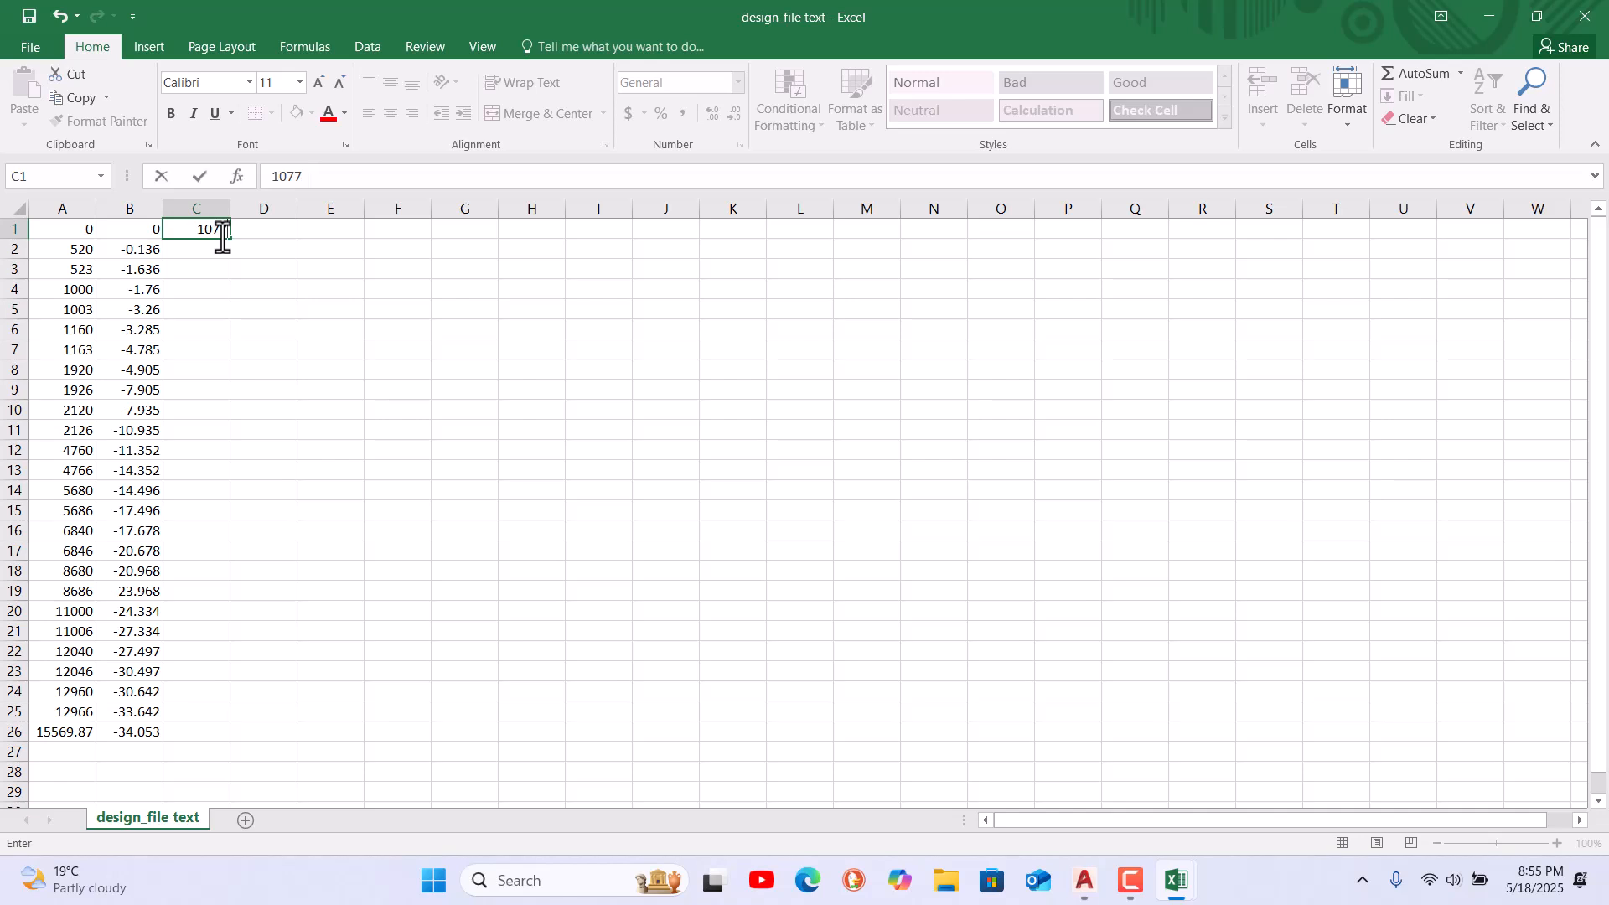
key(Return)
key(Return)
key(Up)
key(Up)
drag(233, 240, 228, 713)
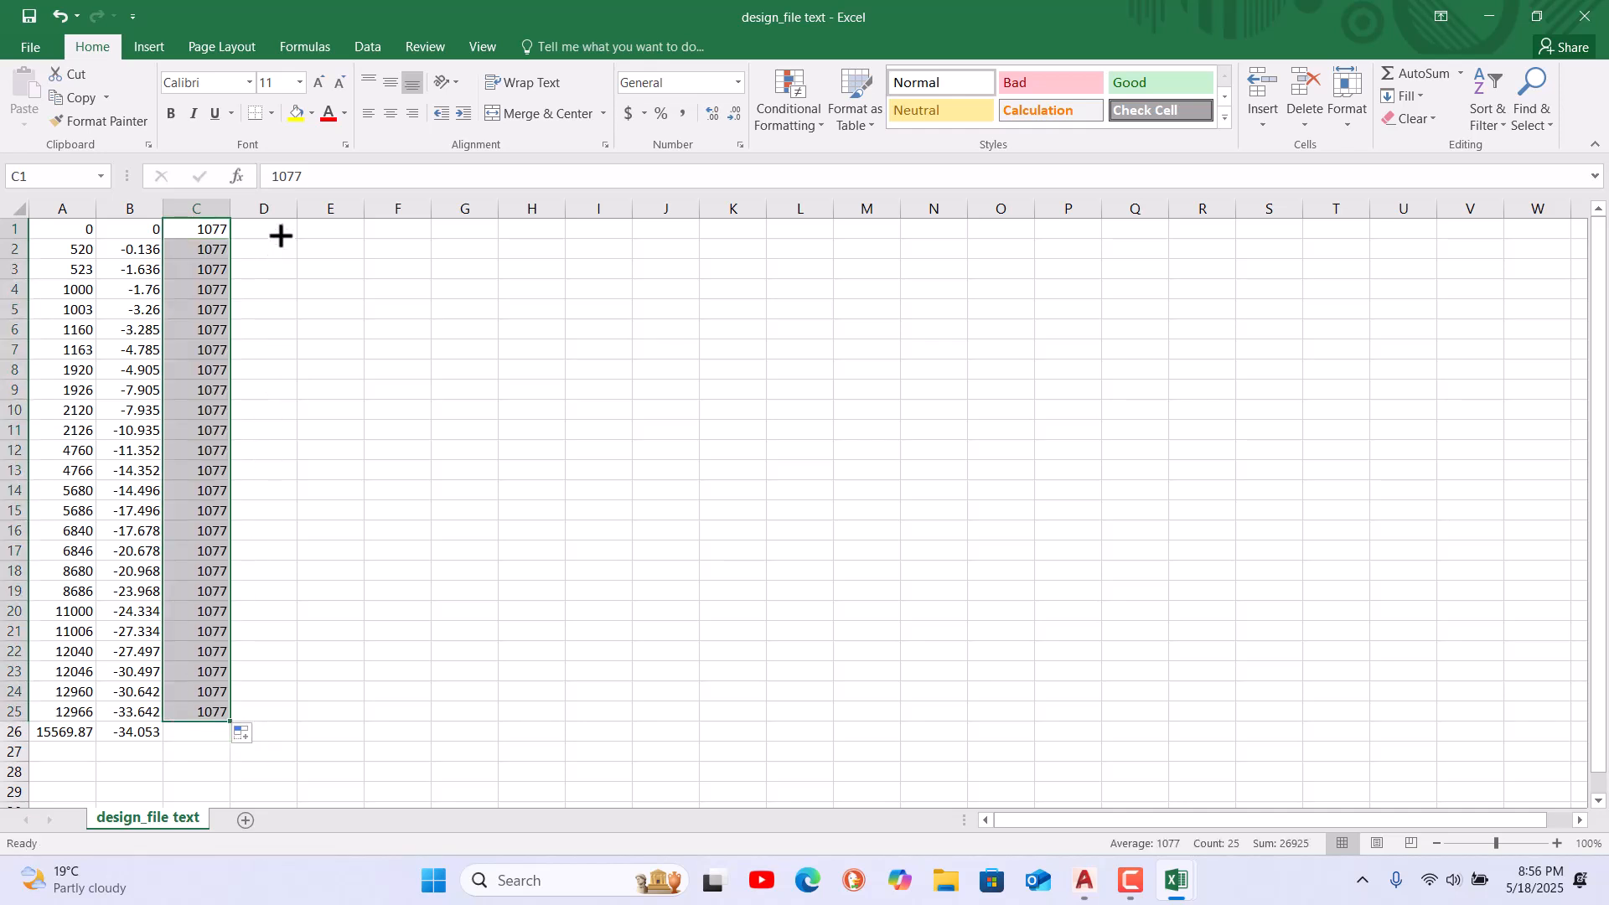
Enter the formula =B1+C1 in cell D1 to calculate the first station's actual elevation, and reselect that cell
click(280, 235)
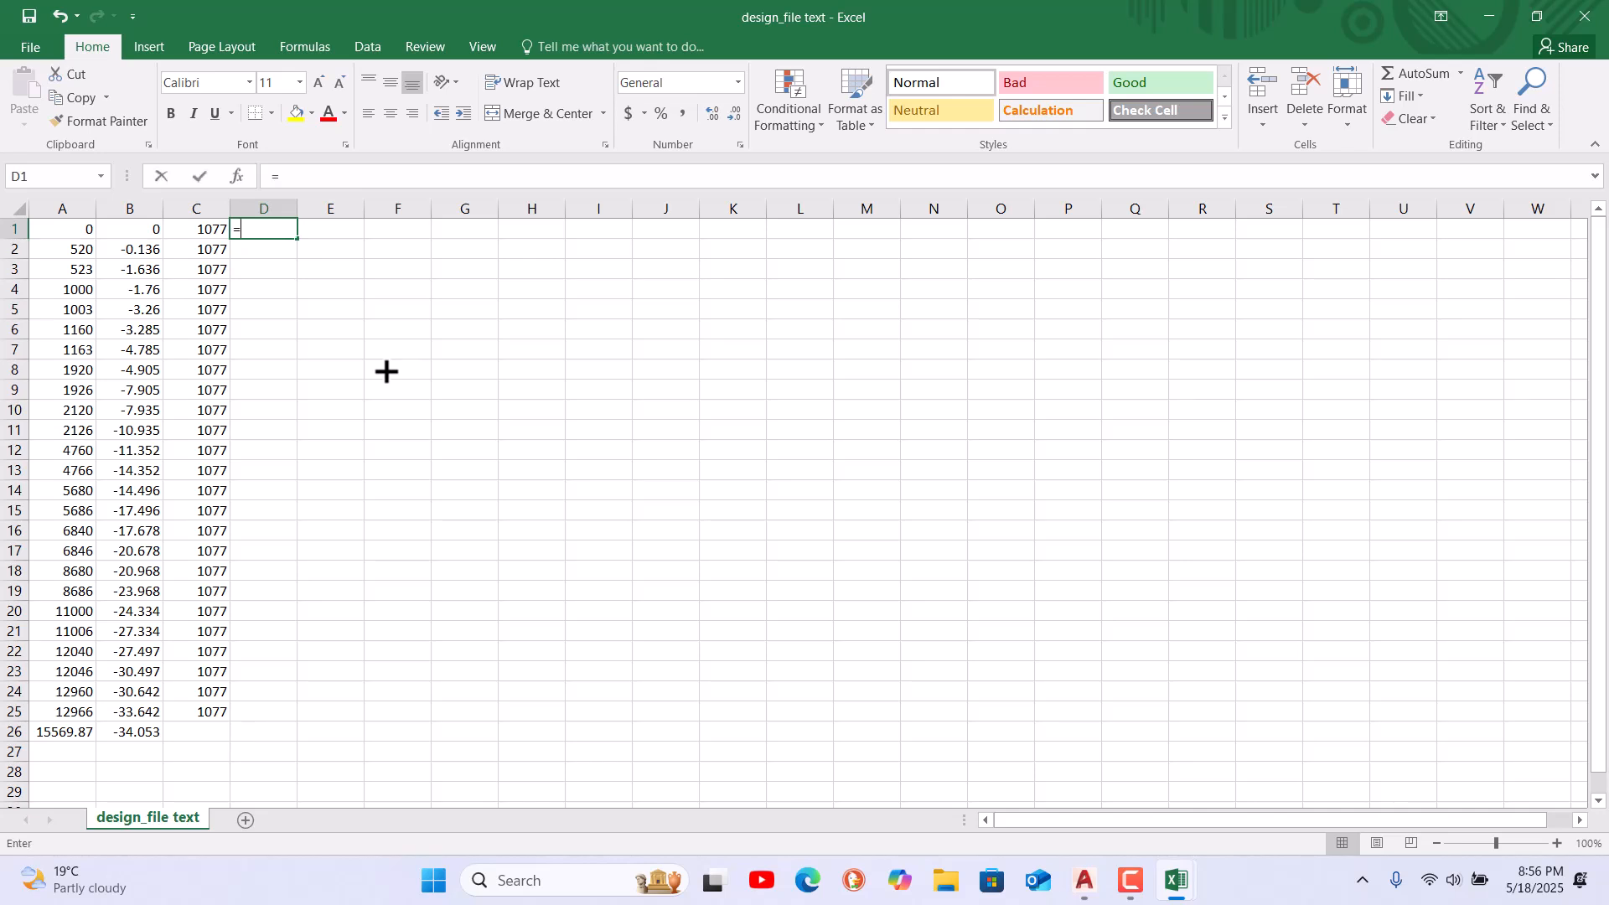
text(=)
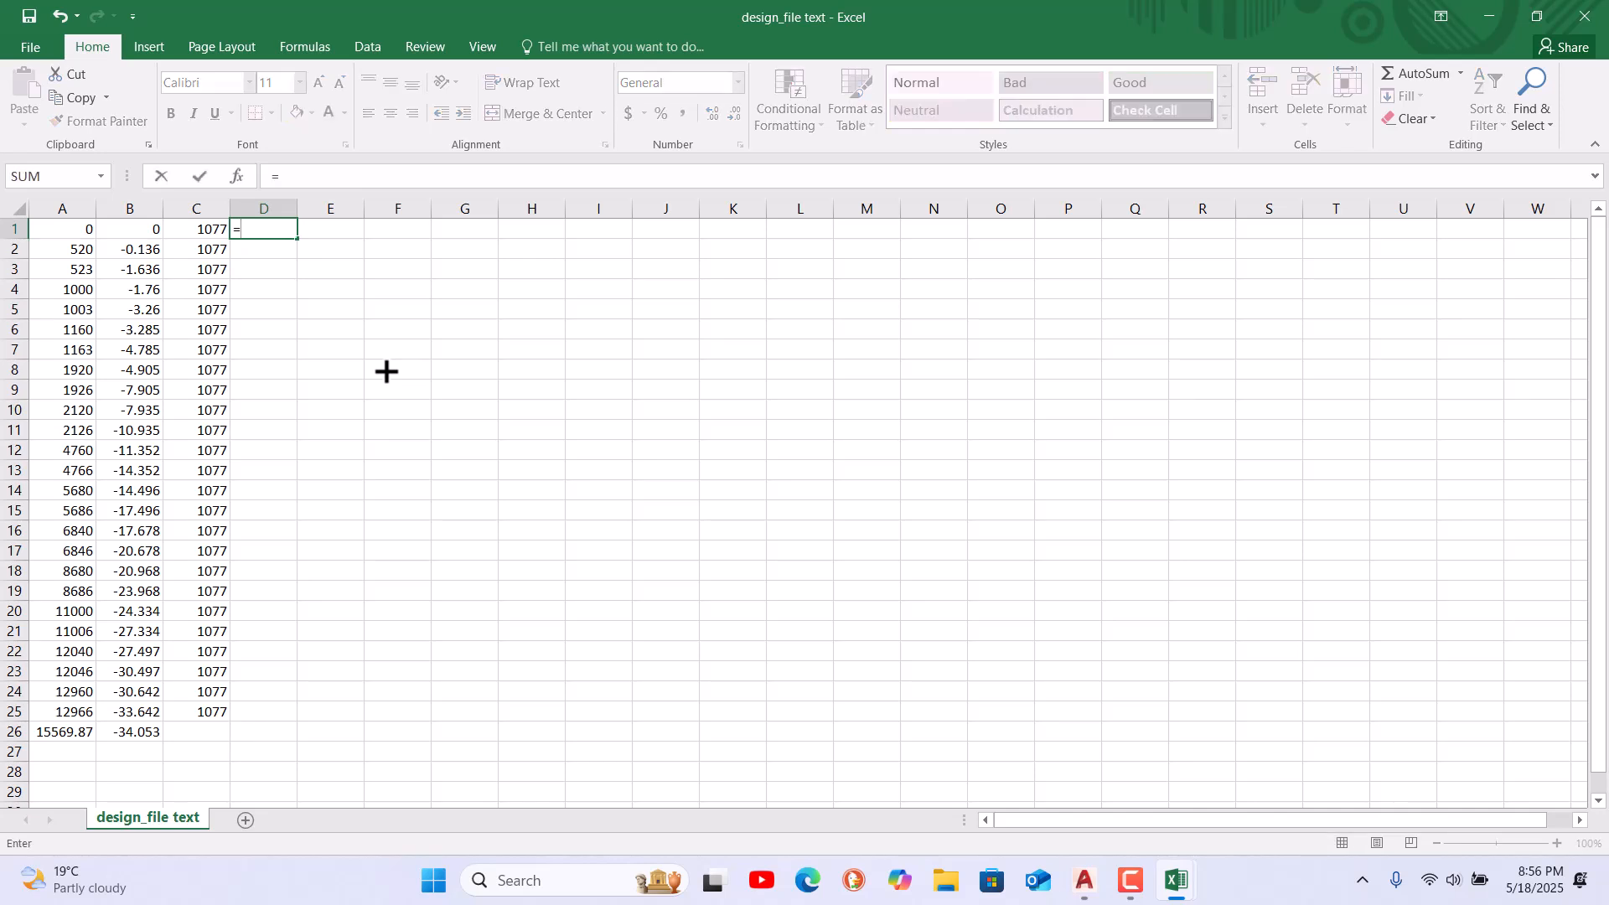
click(159, 231)
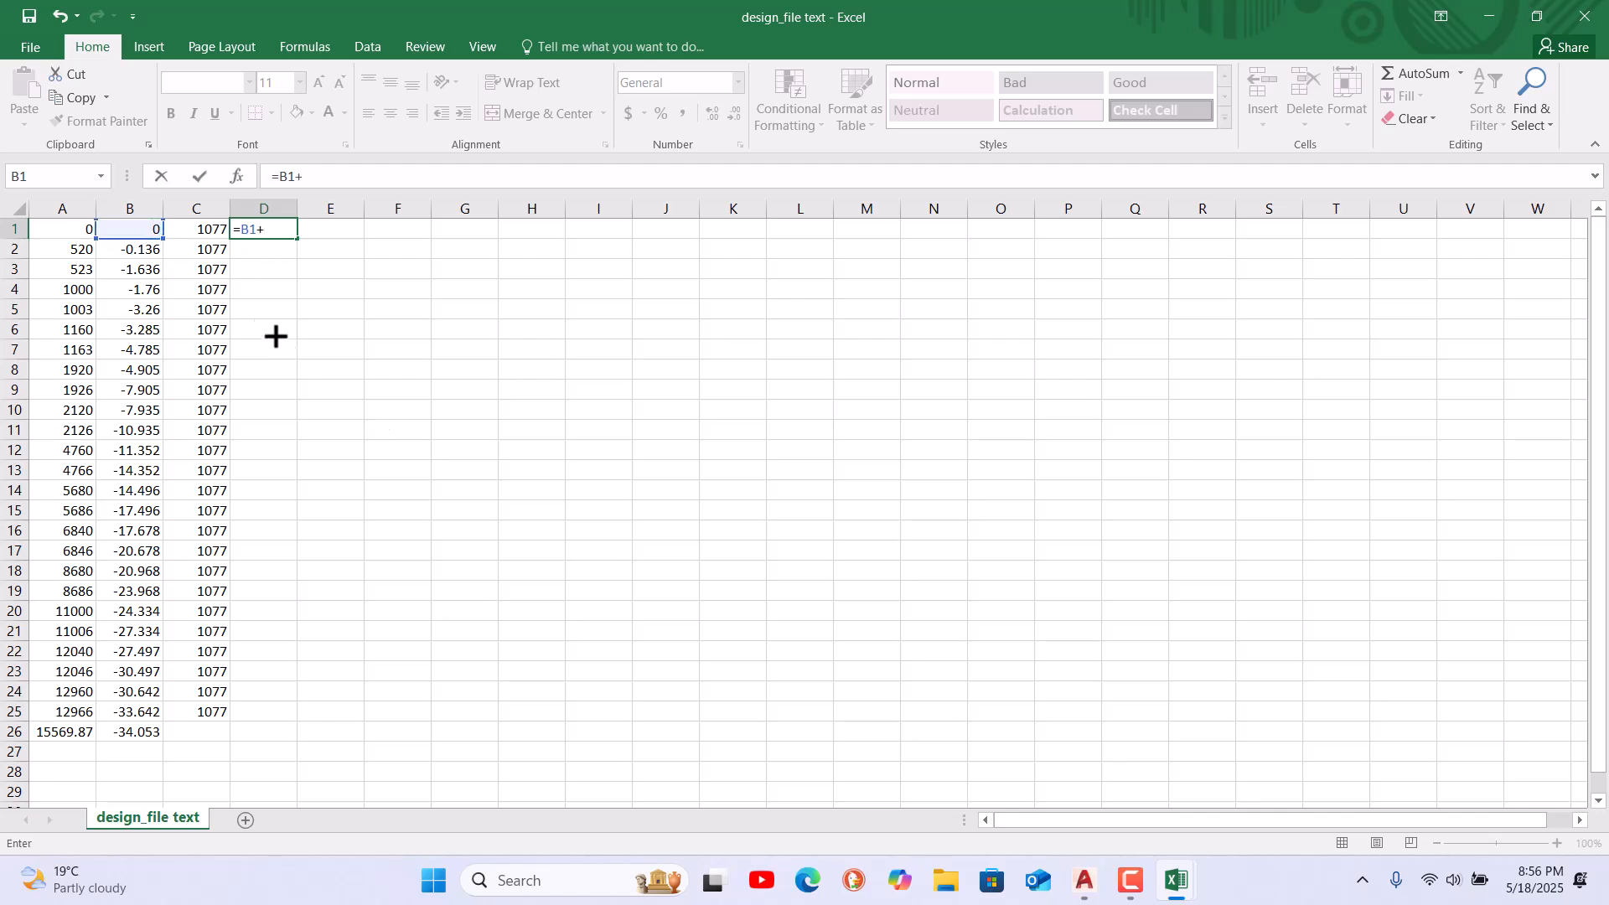
text(+)
click(211, 231)
key(Return)
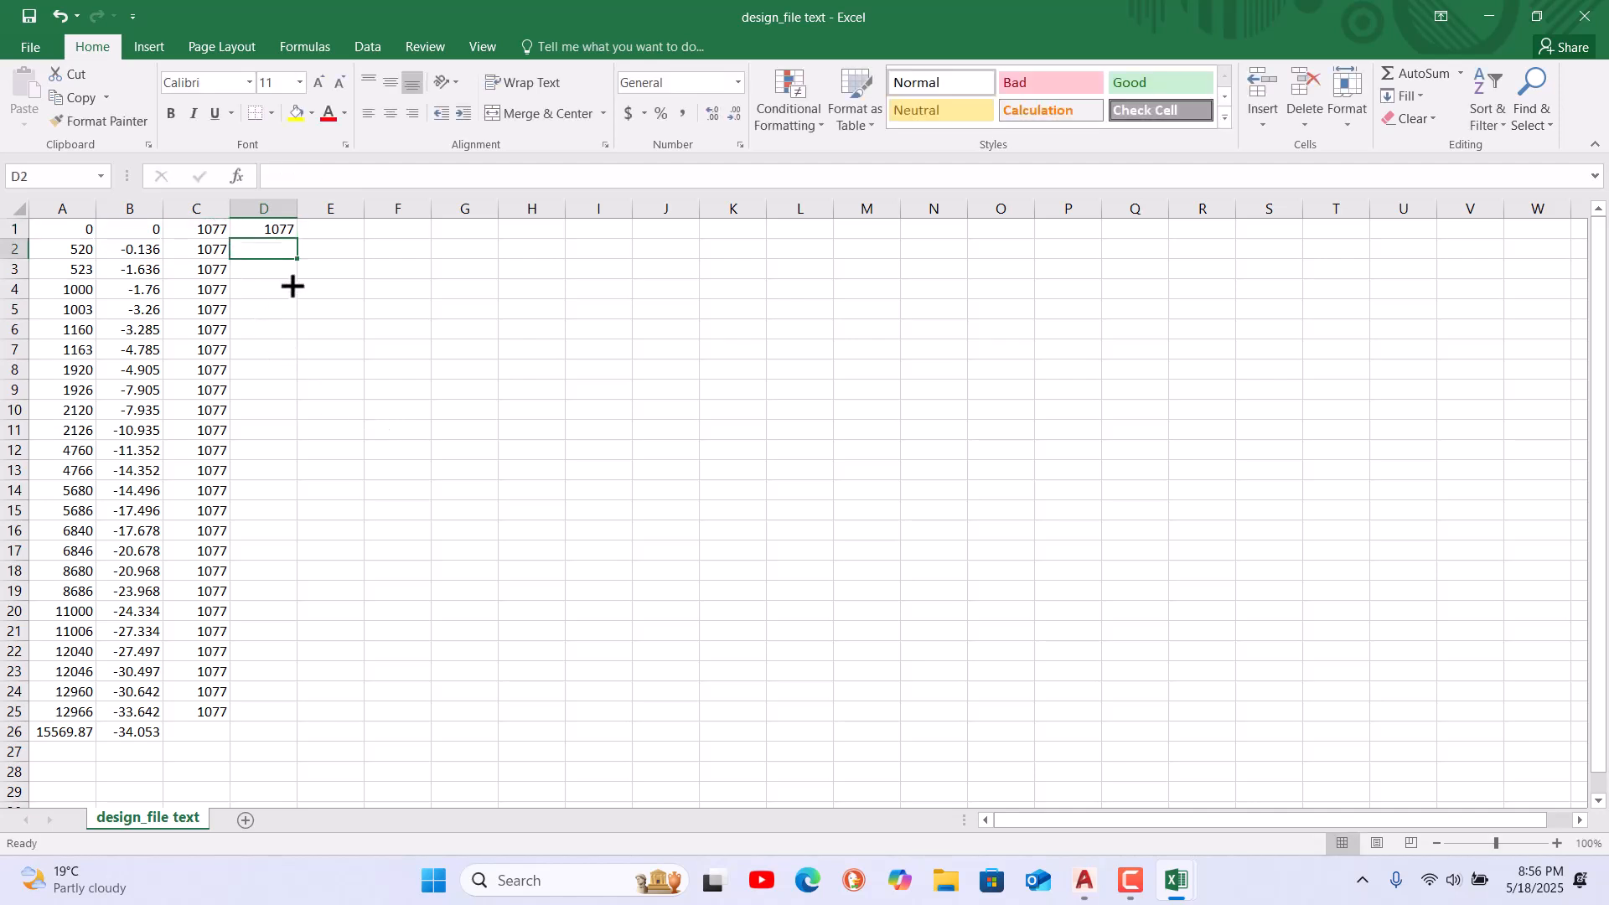
click(288, 229)
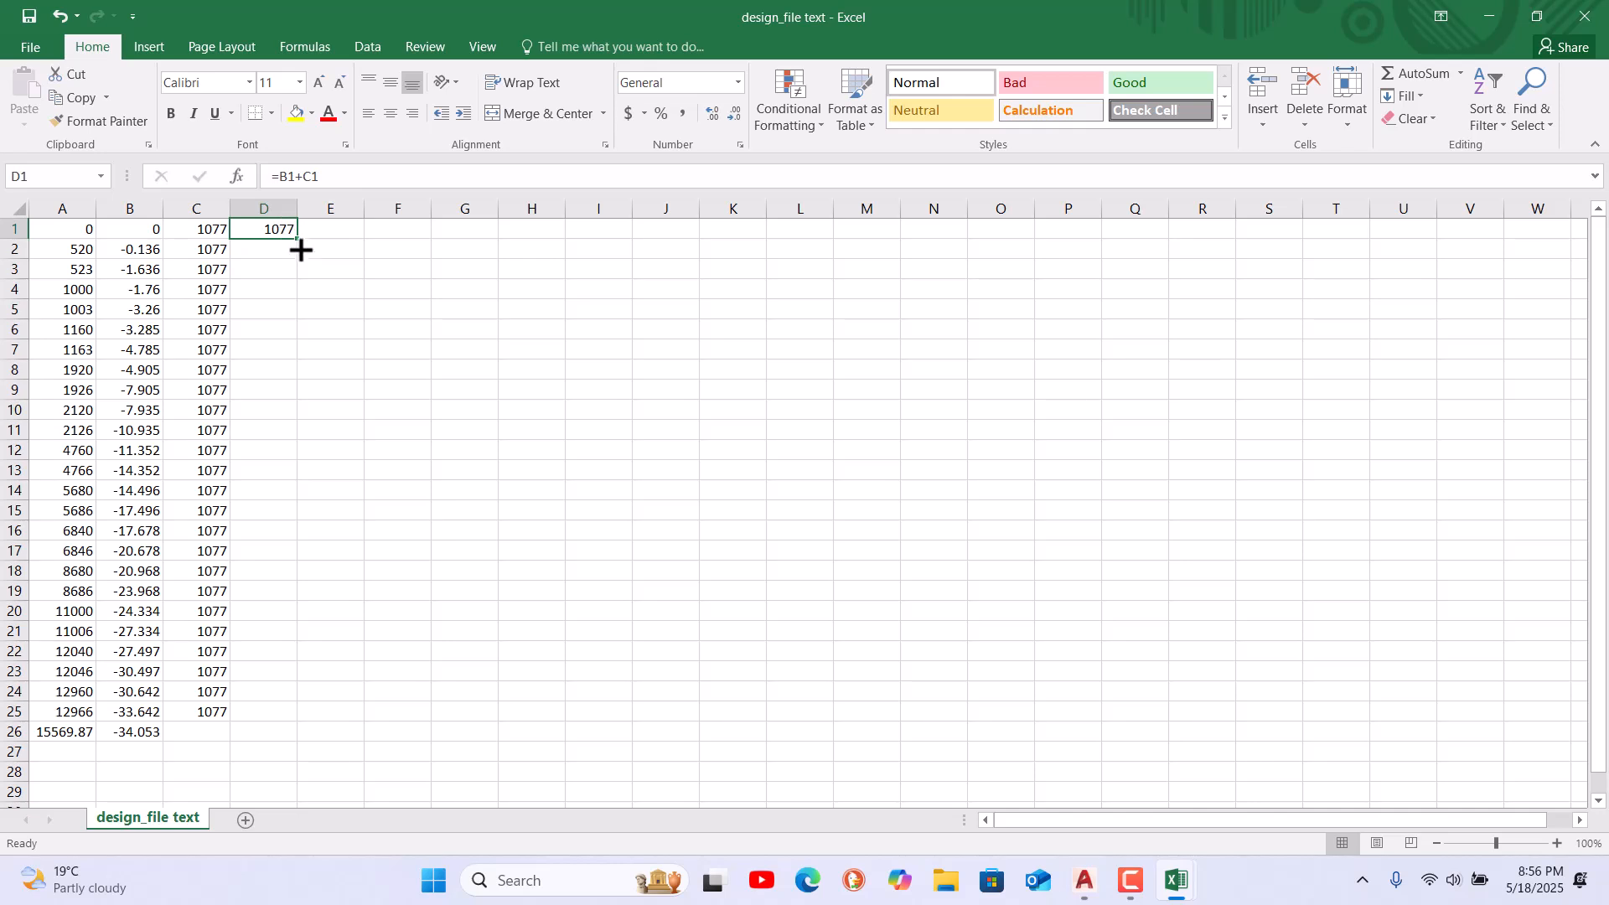
Fill the D1 formula down through D26 and extend the 1077 in column C to row 26
drag(299, 242, 295, 741)
click(212, 714)
click(260, 719)
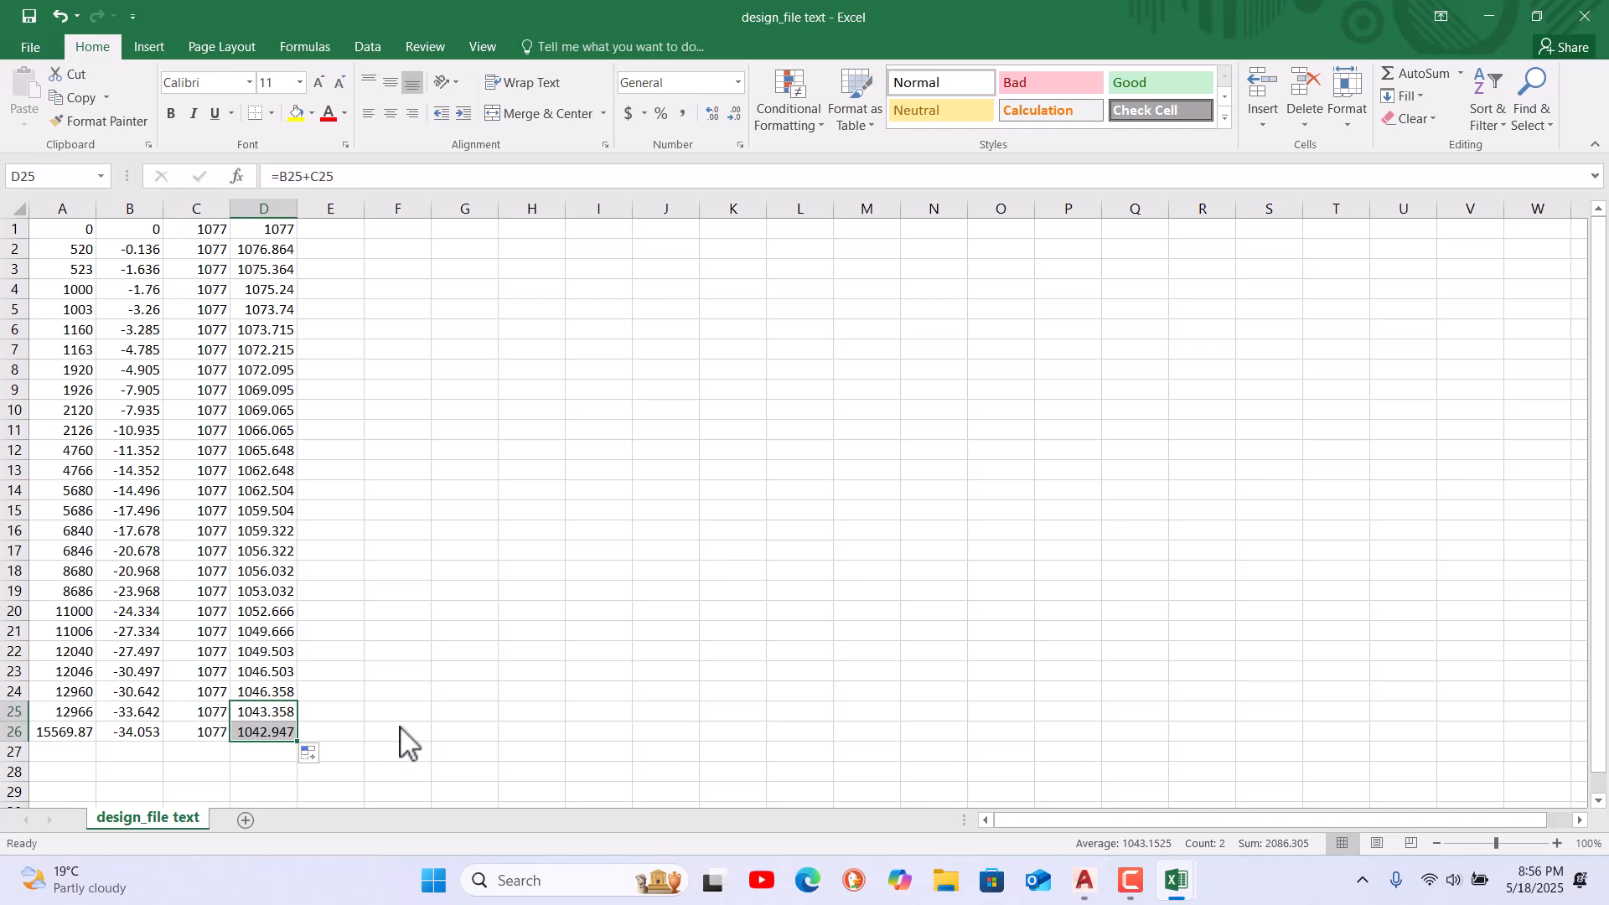
click(401, 719)
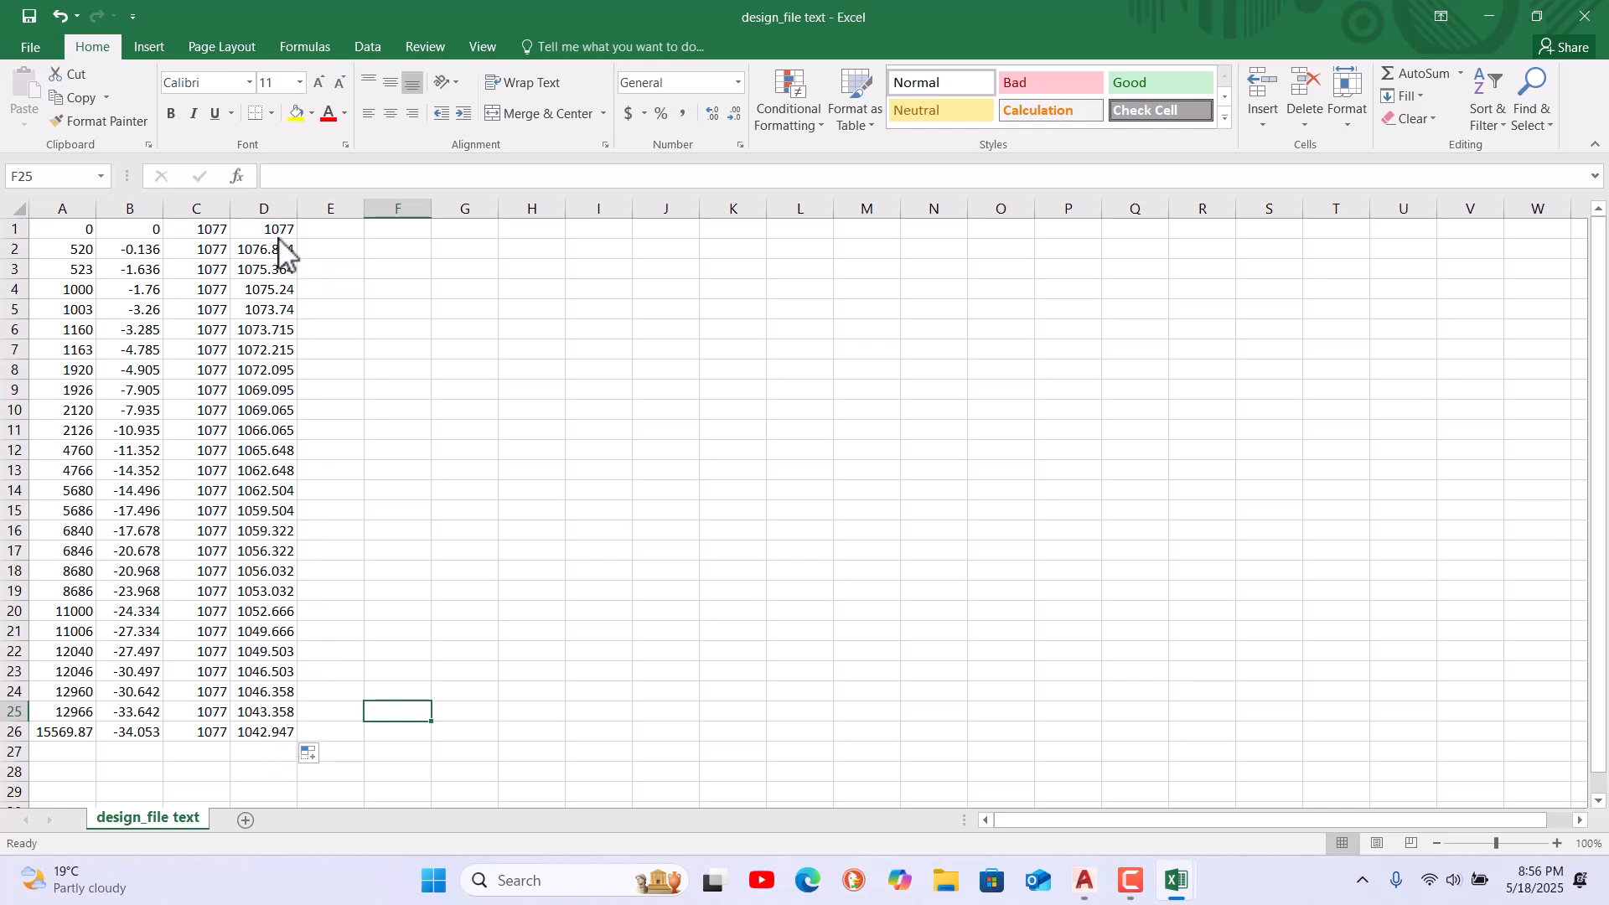
Copy the calculated elevations in column D and paste them as values into column F
click(278, 211)
right_click(279, 211)
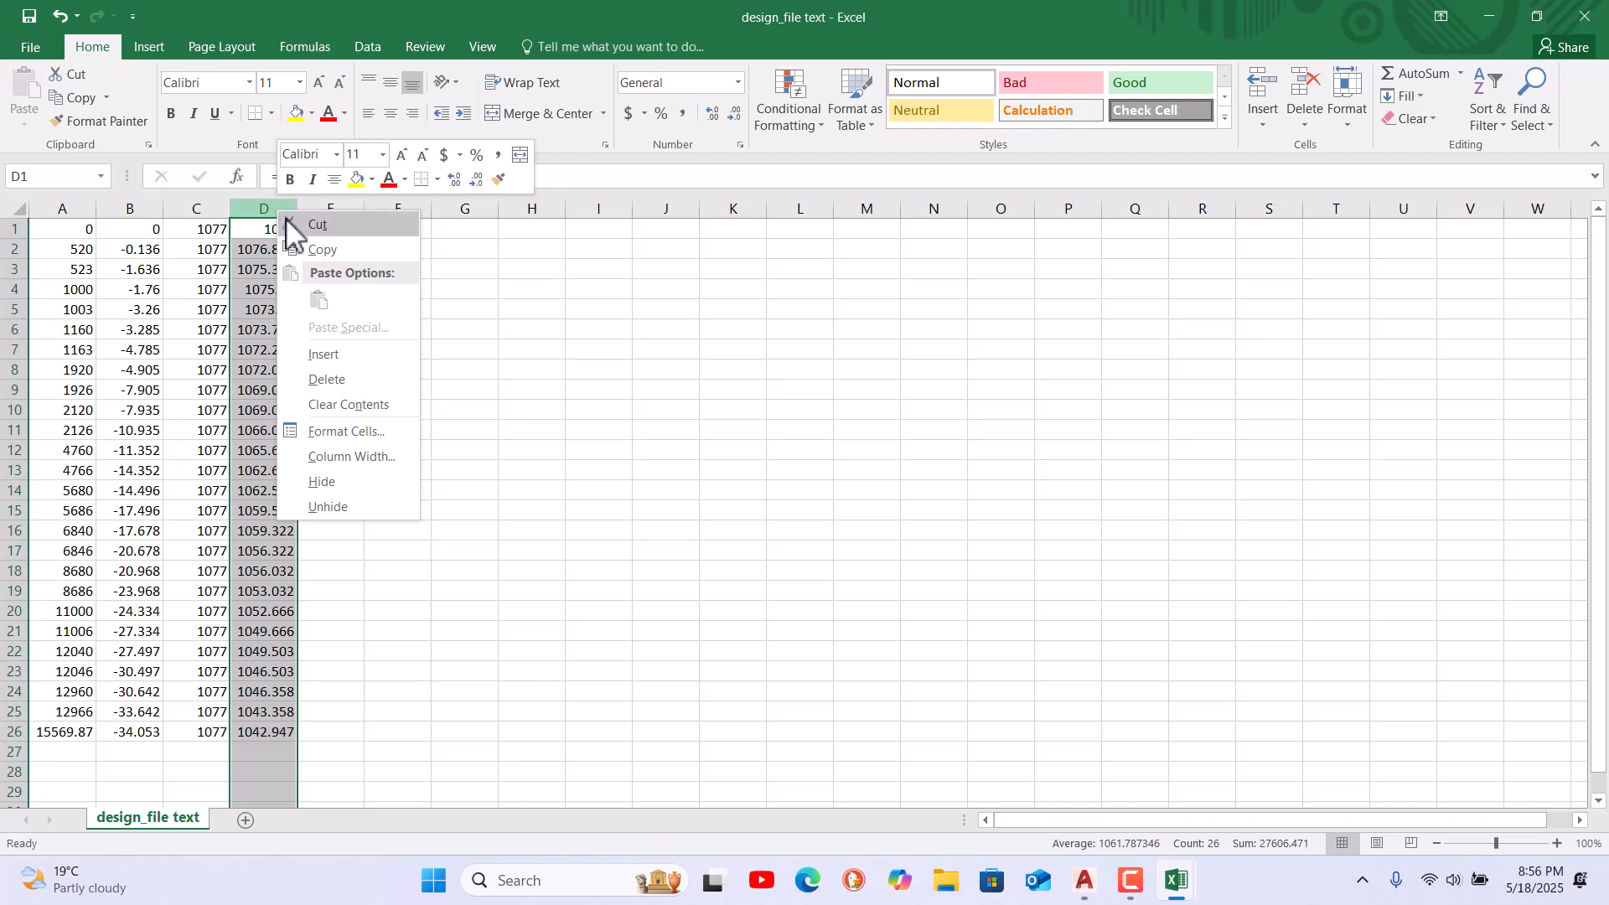
click(334, 250)
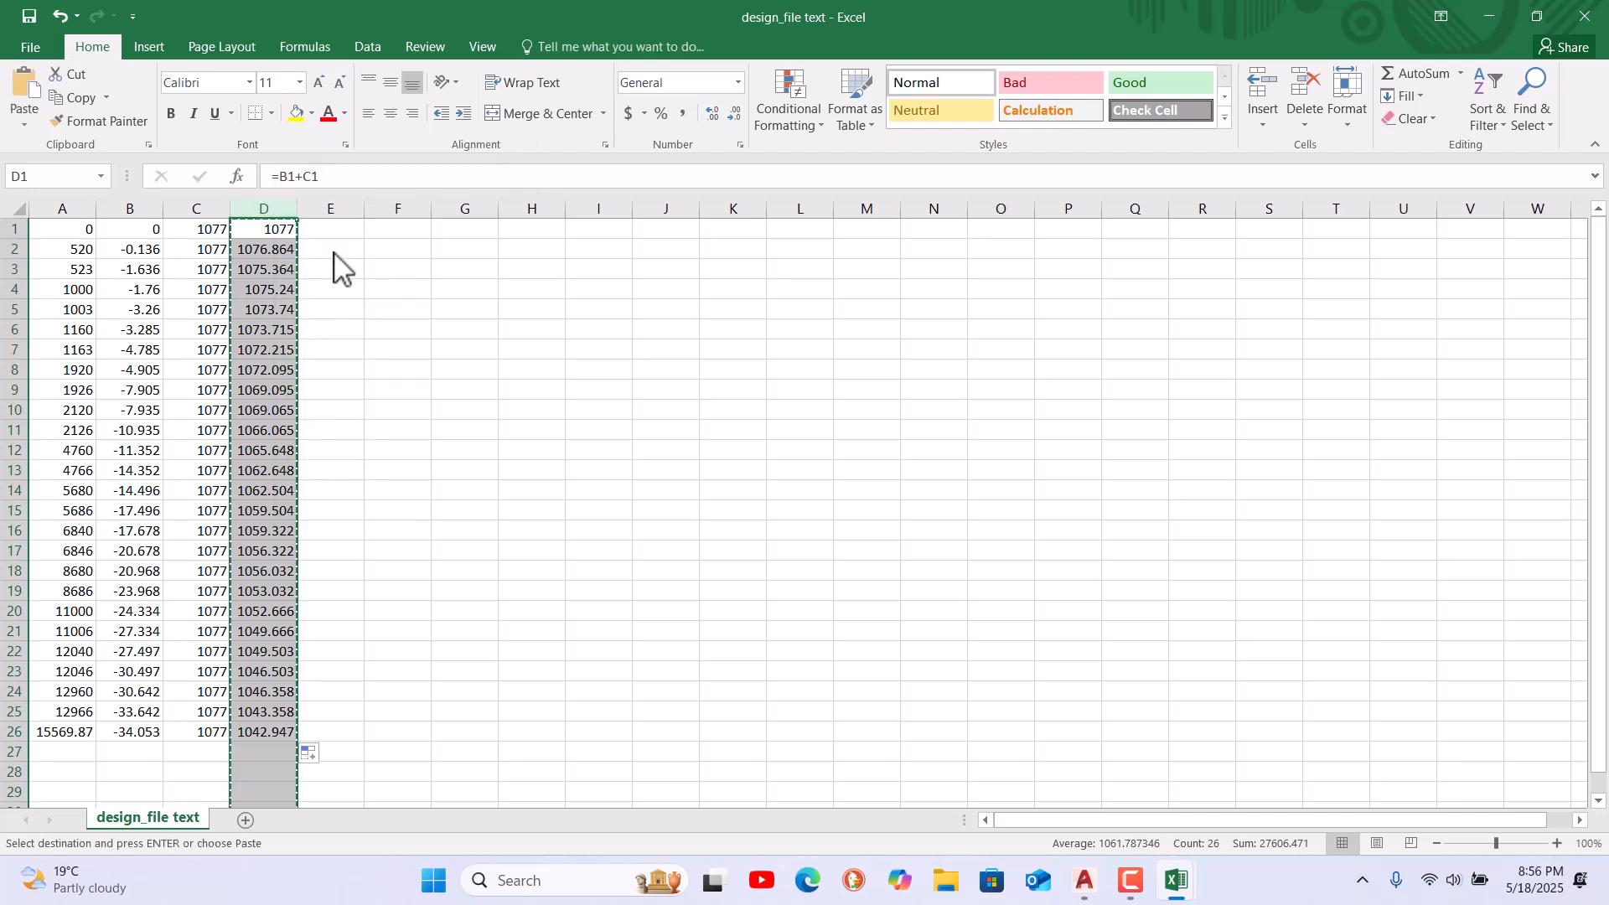
click(394, 211)
right_click(394, 211)
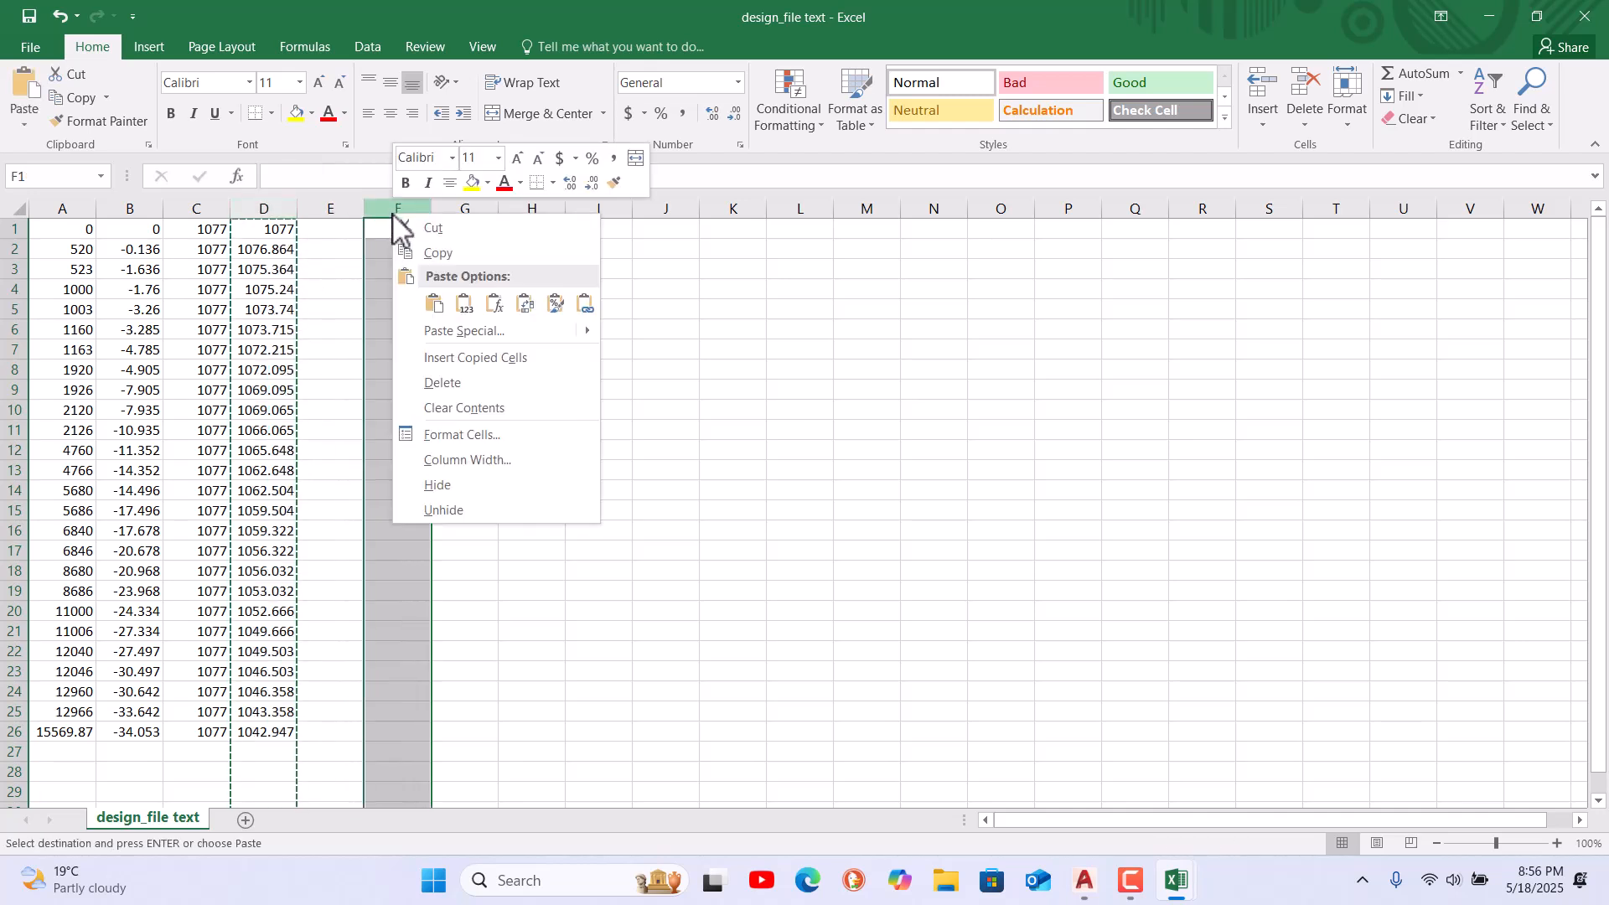
click(466, 304)
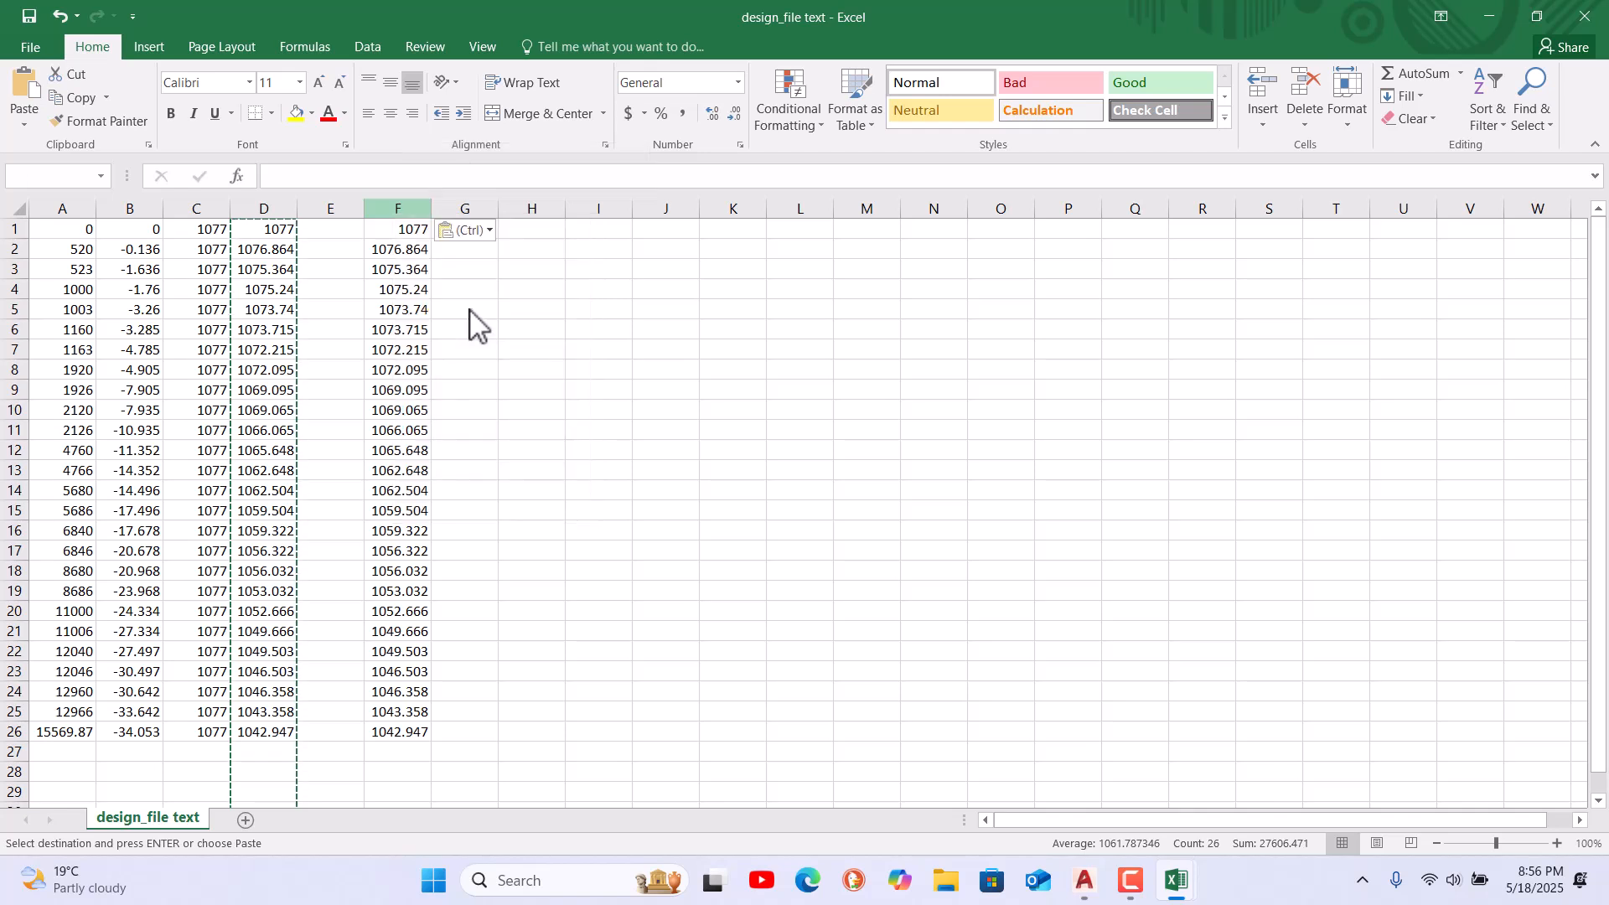
key(Escape)
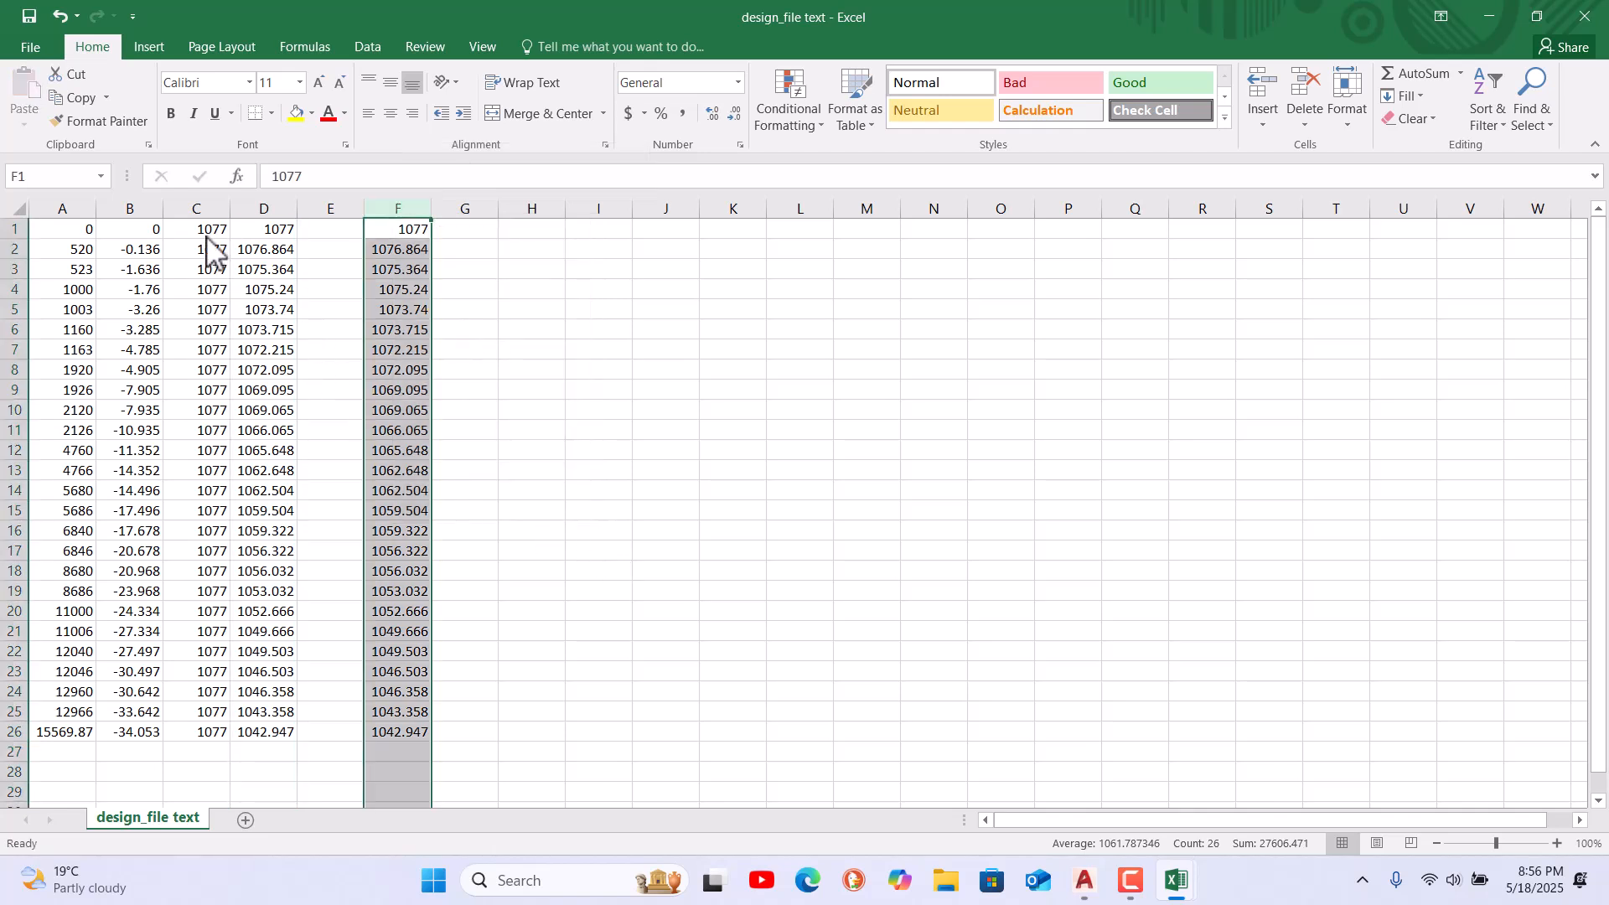
Delete columns B through E, leaving the stations beside the pasted actual elevations
drag(150, 211, 305, 208)
right_click(303, 297)
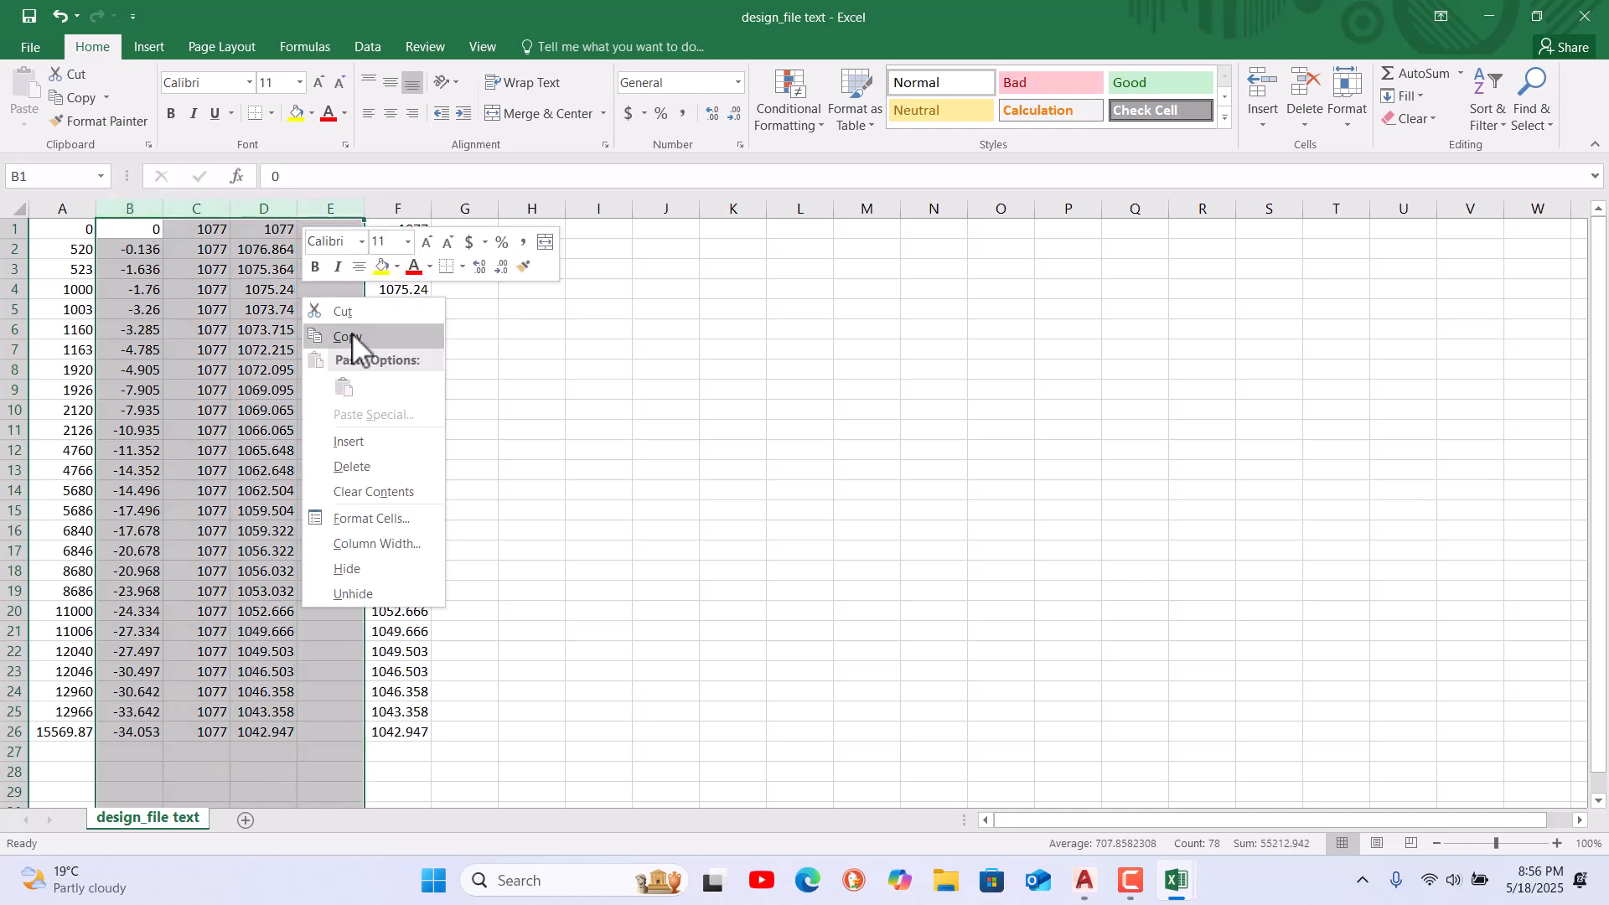
click(369, 467)
click(546, 513)
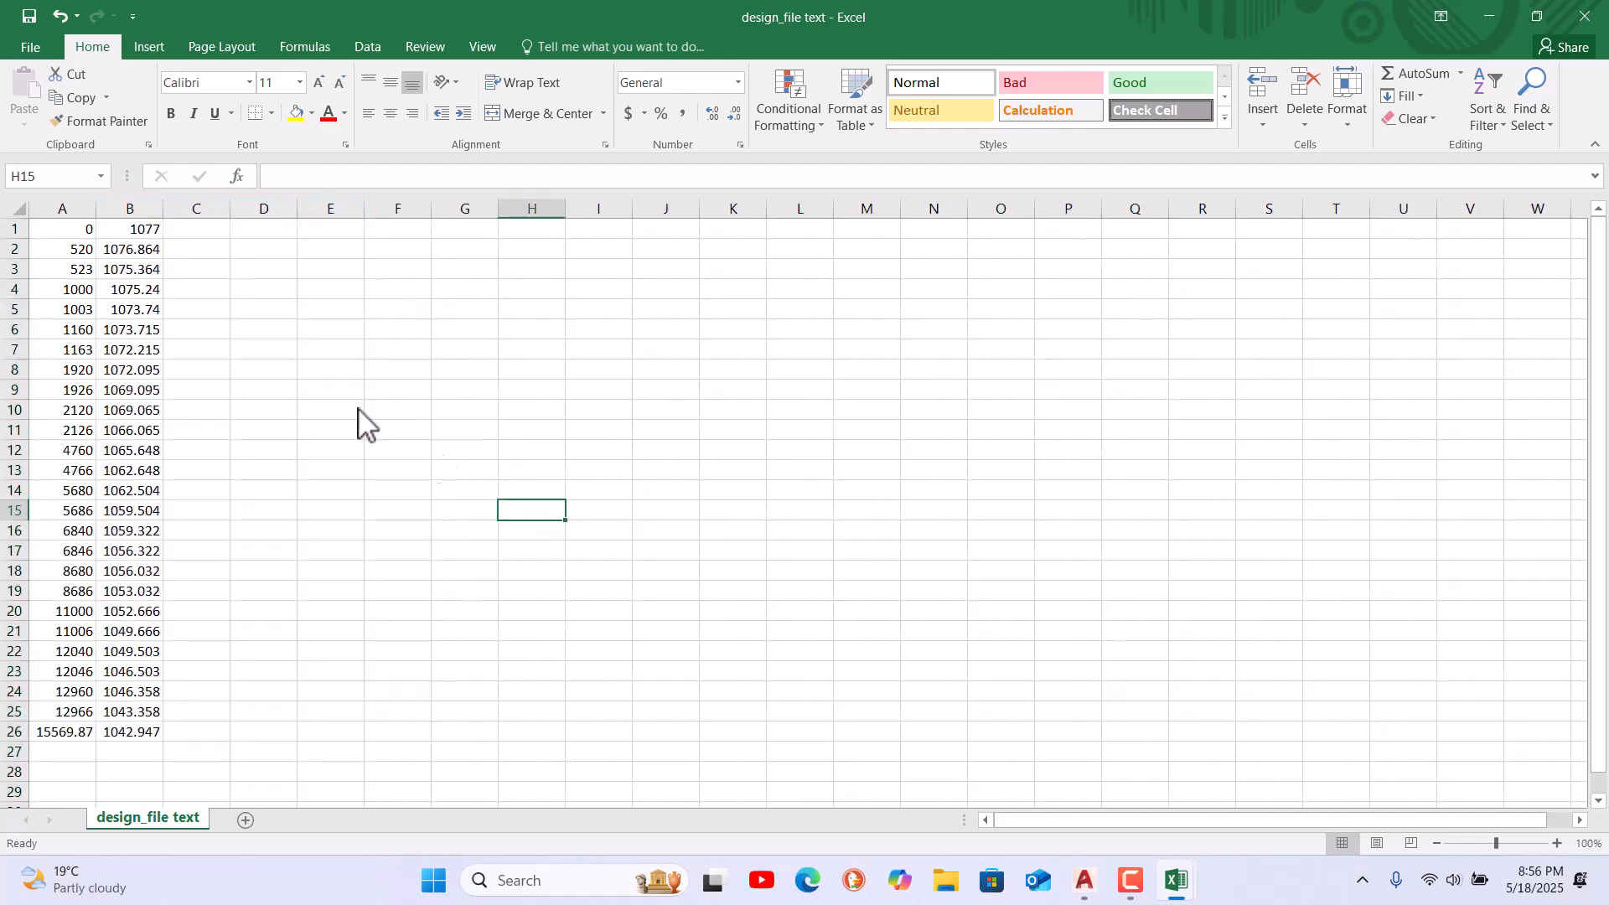
Enter the formula =A1&","&B1 in cell D1 to join the first station and elevation with a comma
click(262, 234)
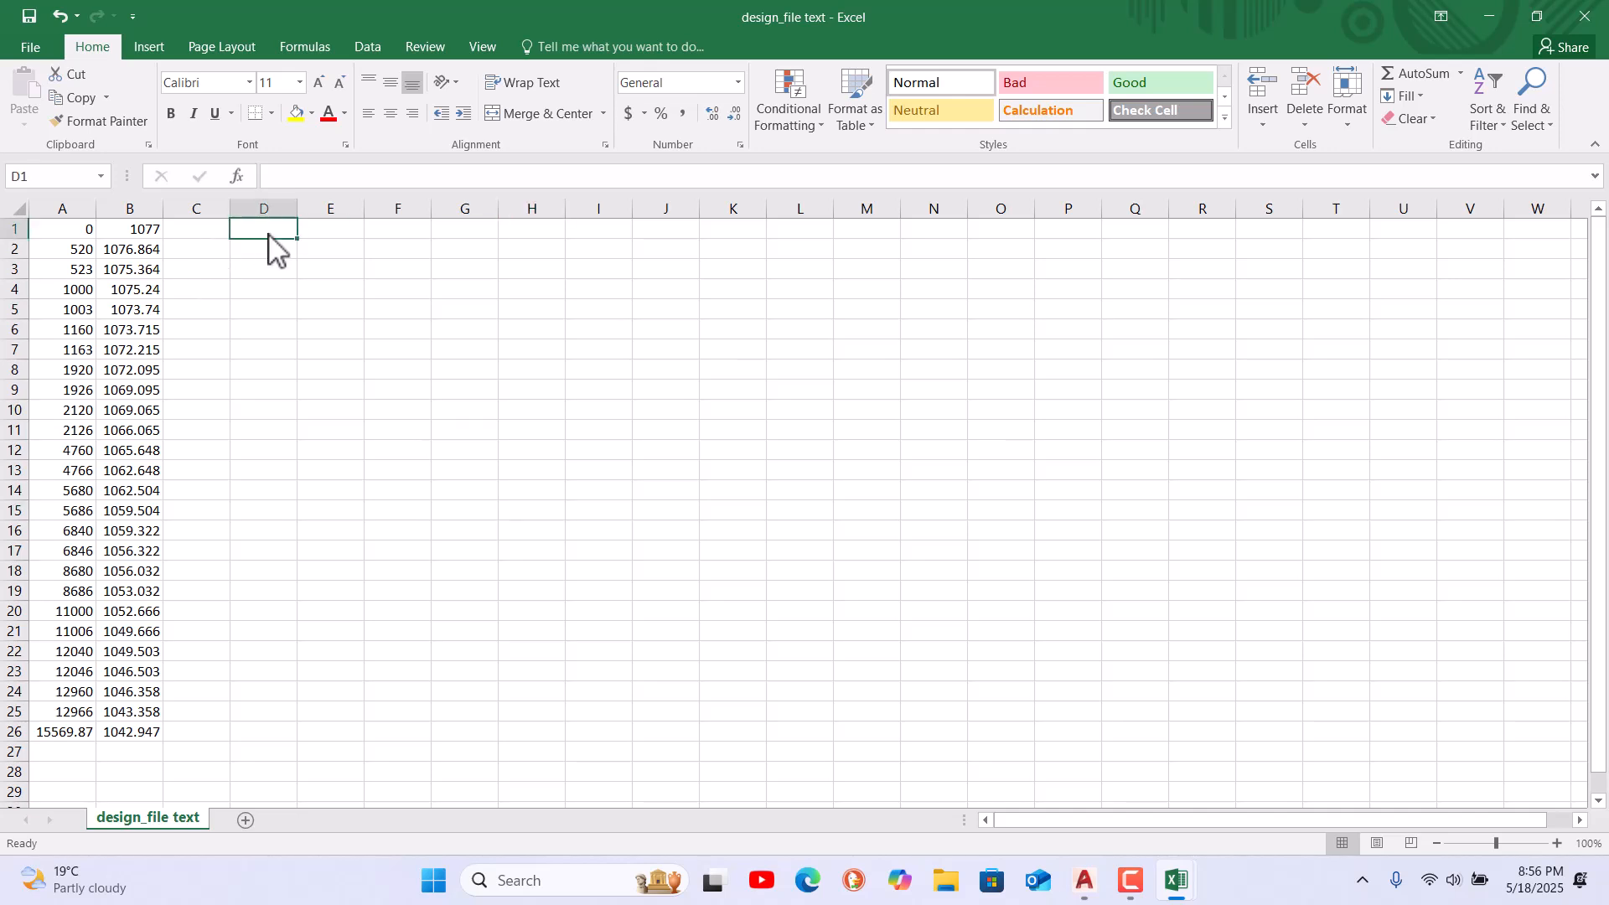
text(=)
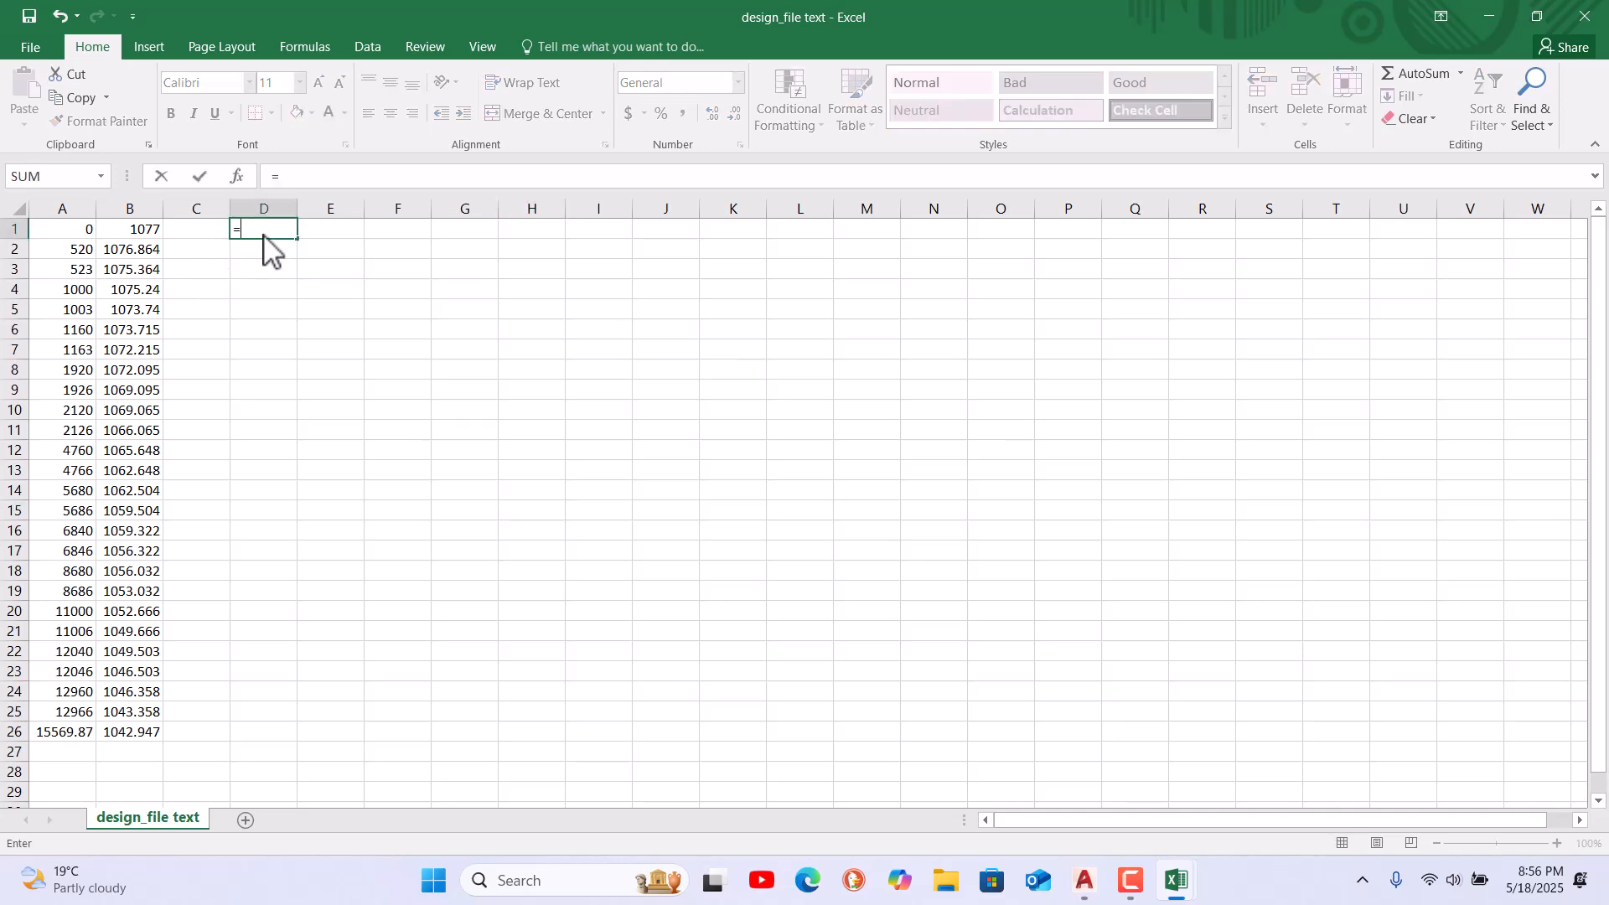
click(87, 233)
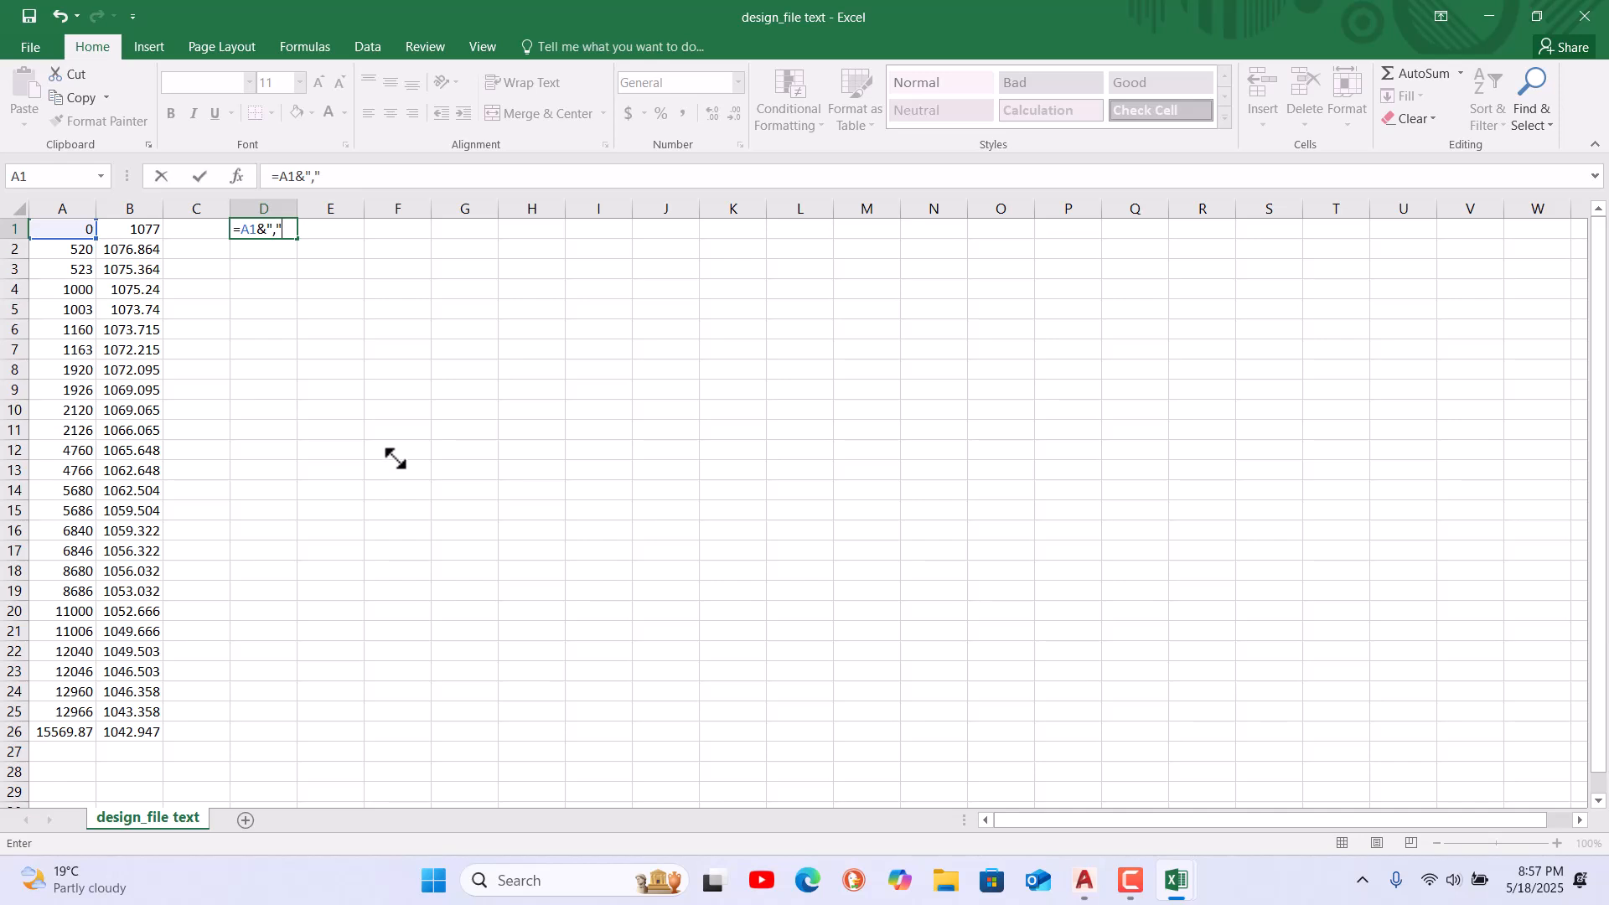
click(139, 228)
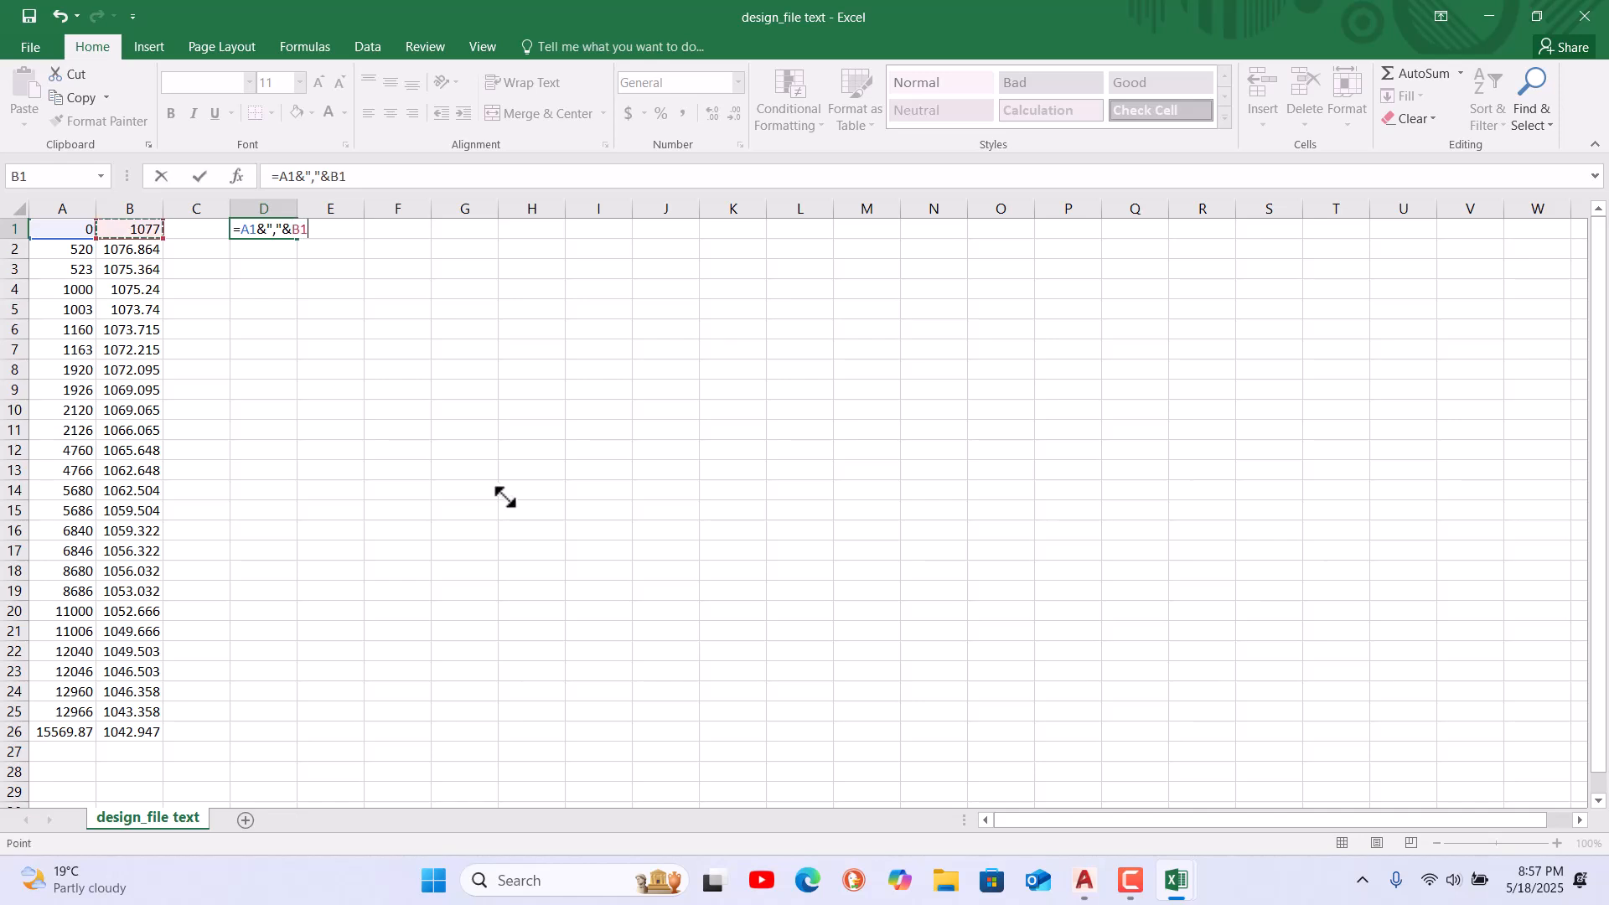
key(Return)
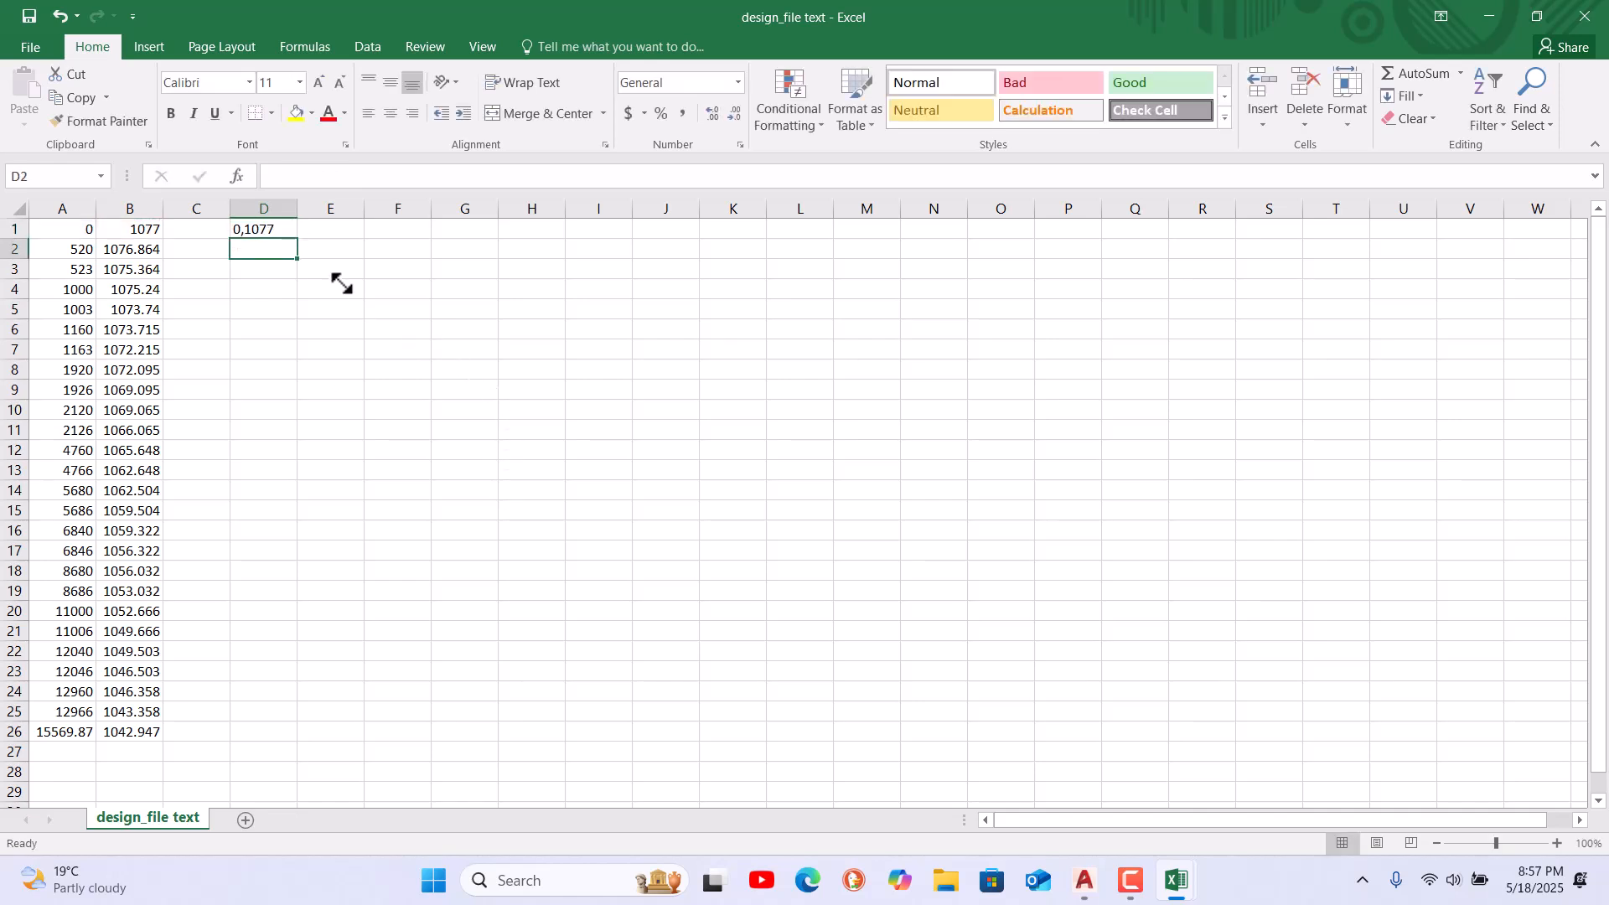
Change the separator in the D1 formula to a space, making it =A1&" "&B1
click(264, 227)
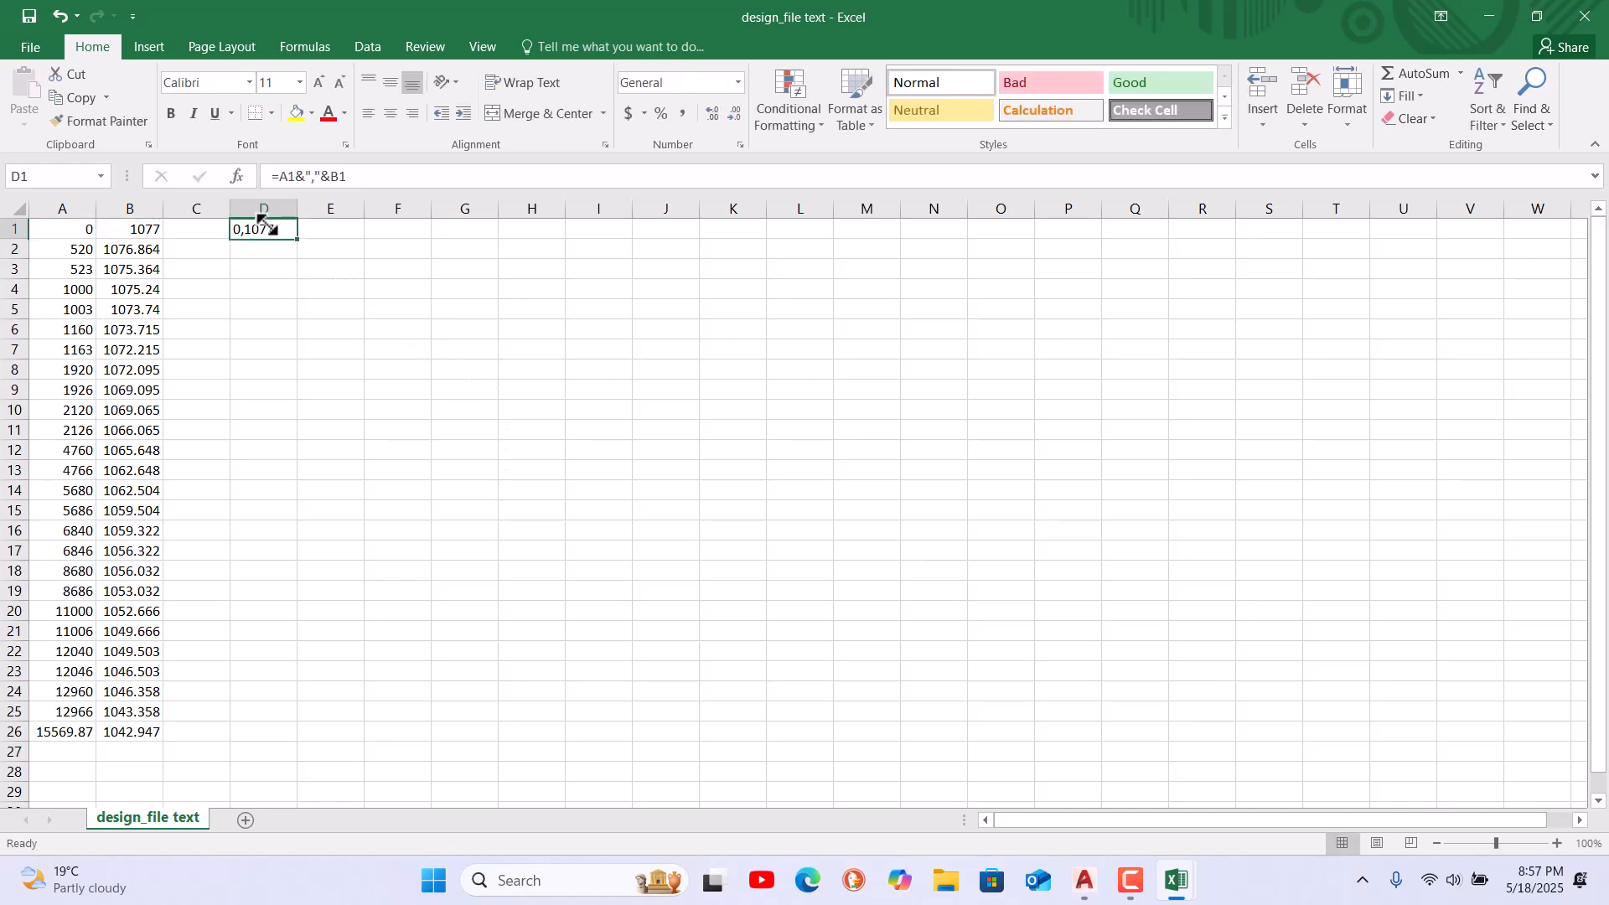
click(314, 180)
key(BackSpace)
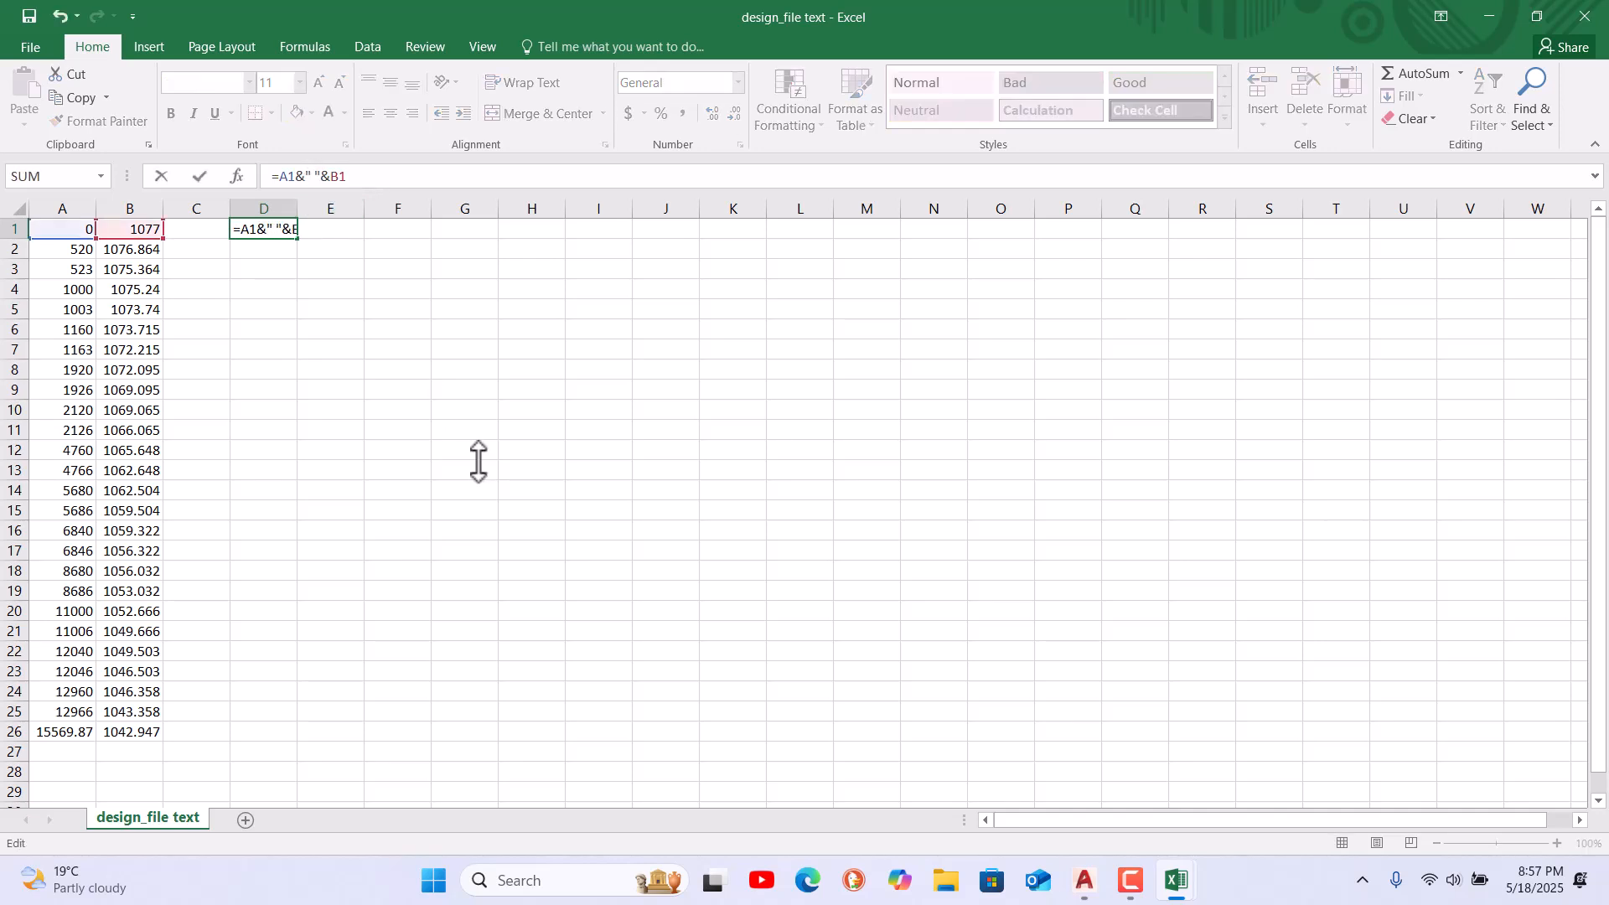
key(Return)
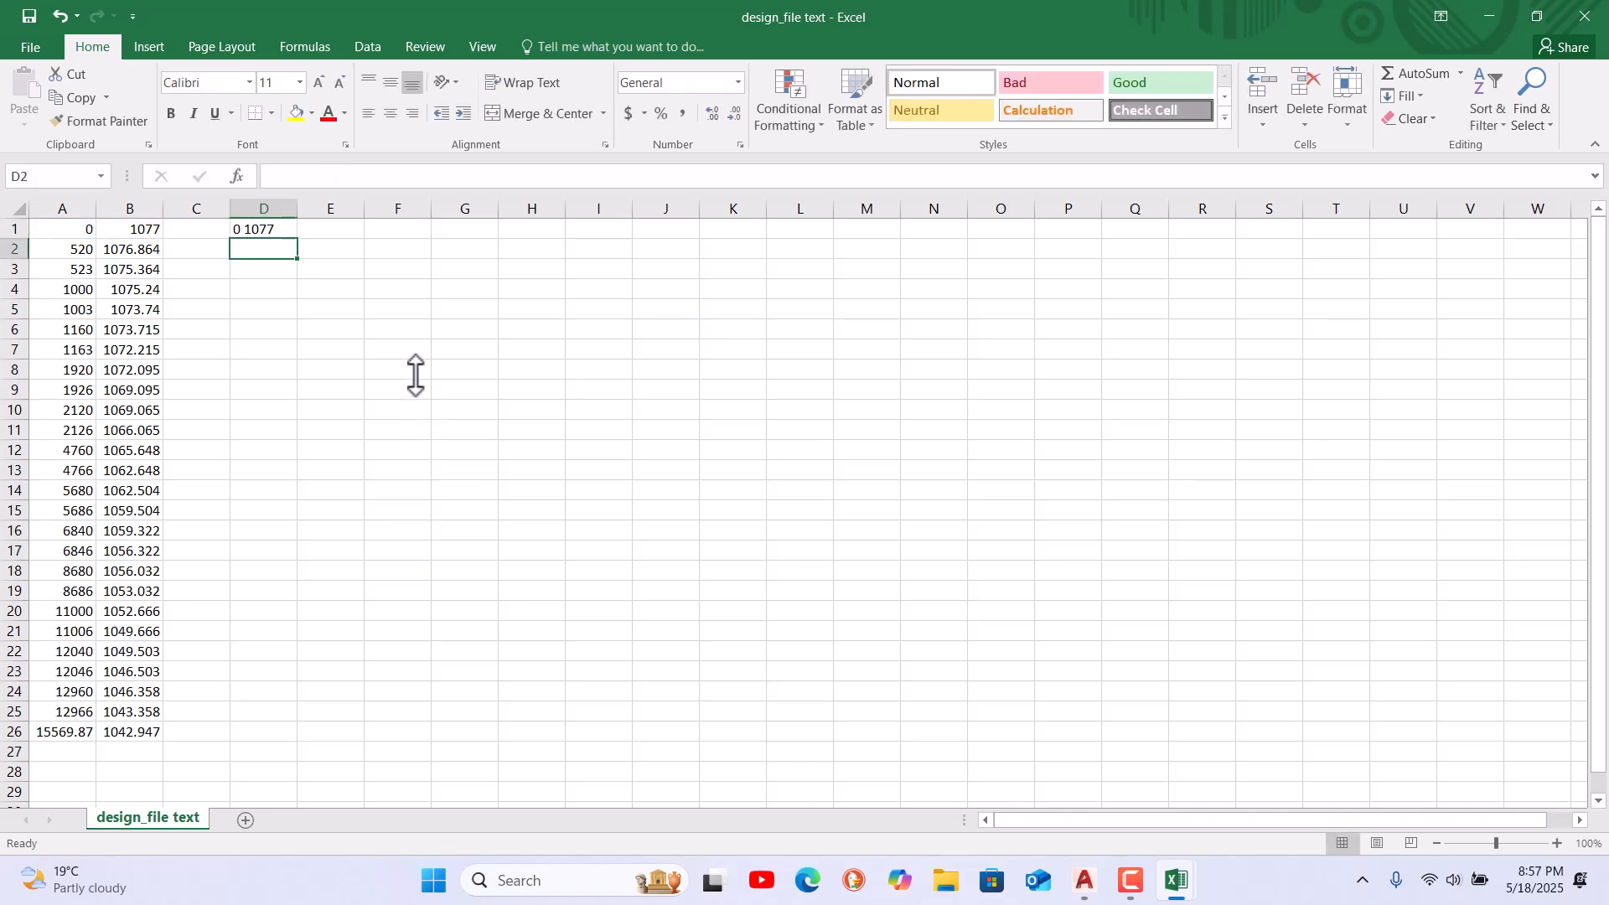
Fill the D1 formula down through D26 and fit column D's width to its contents
click(264, 228)
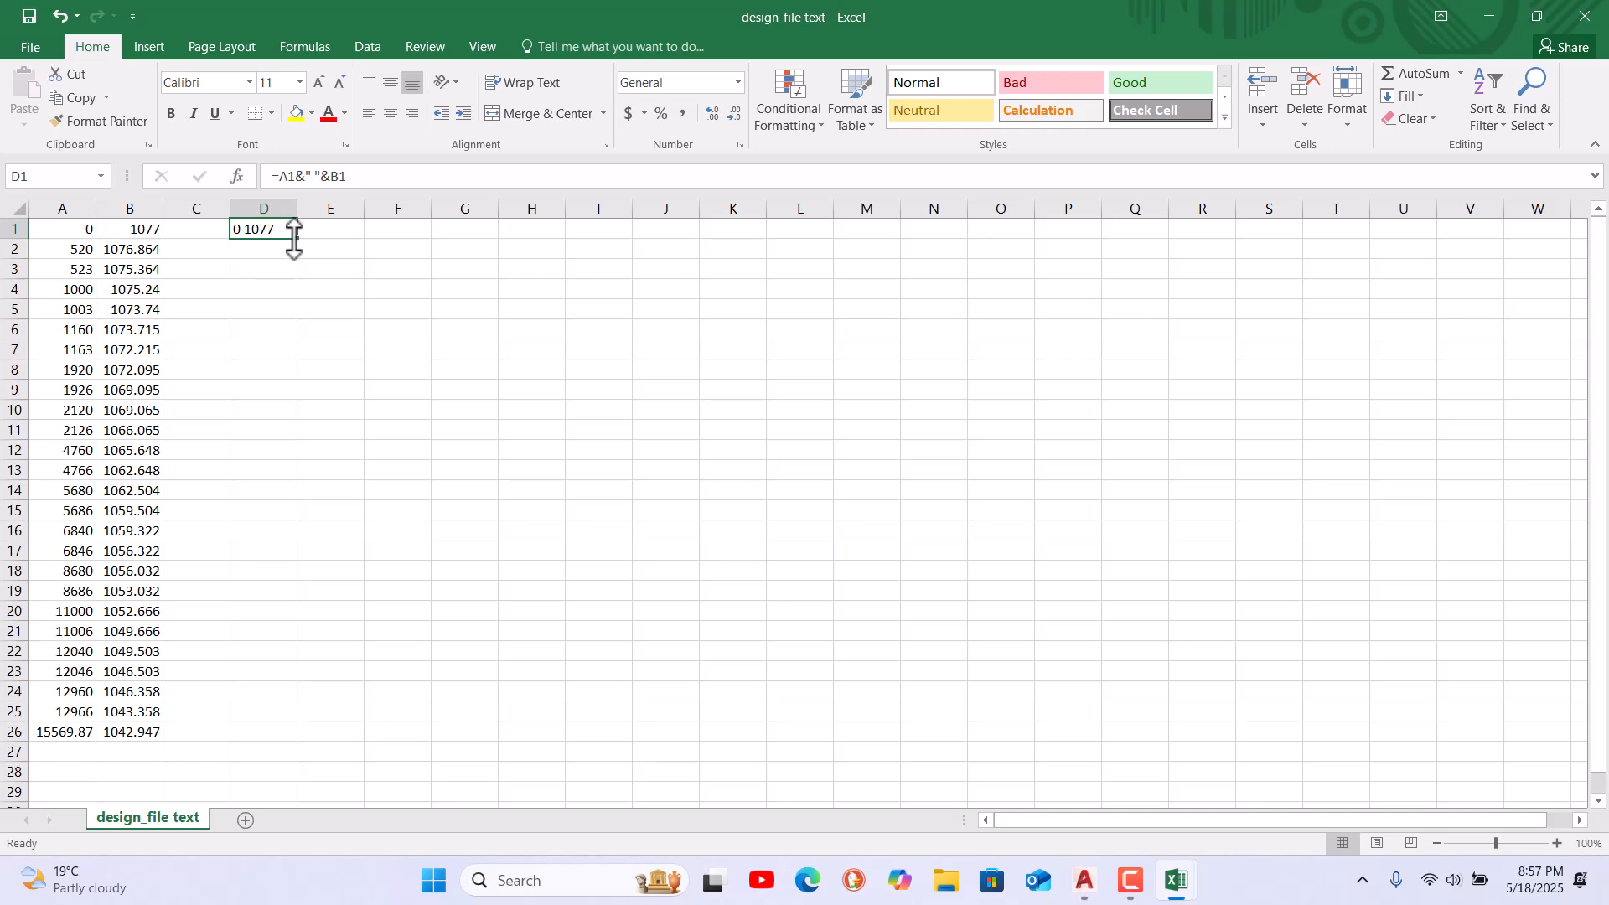
drag(294, 239, 279, 738)
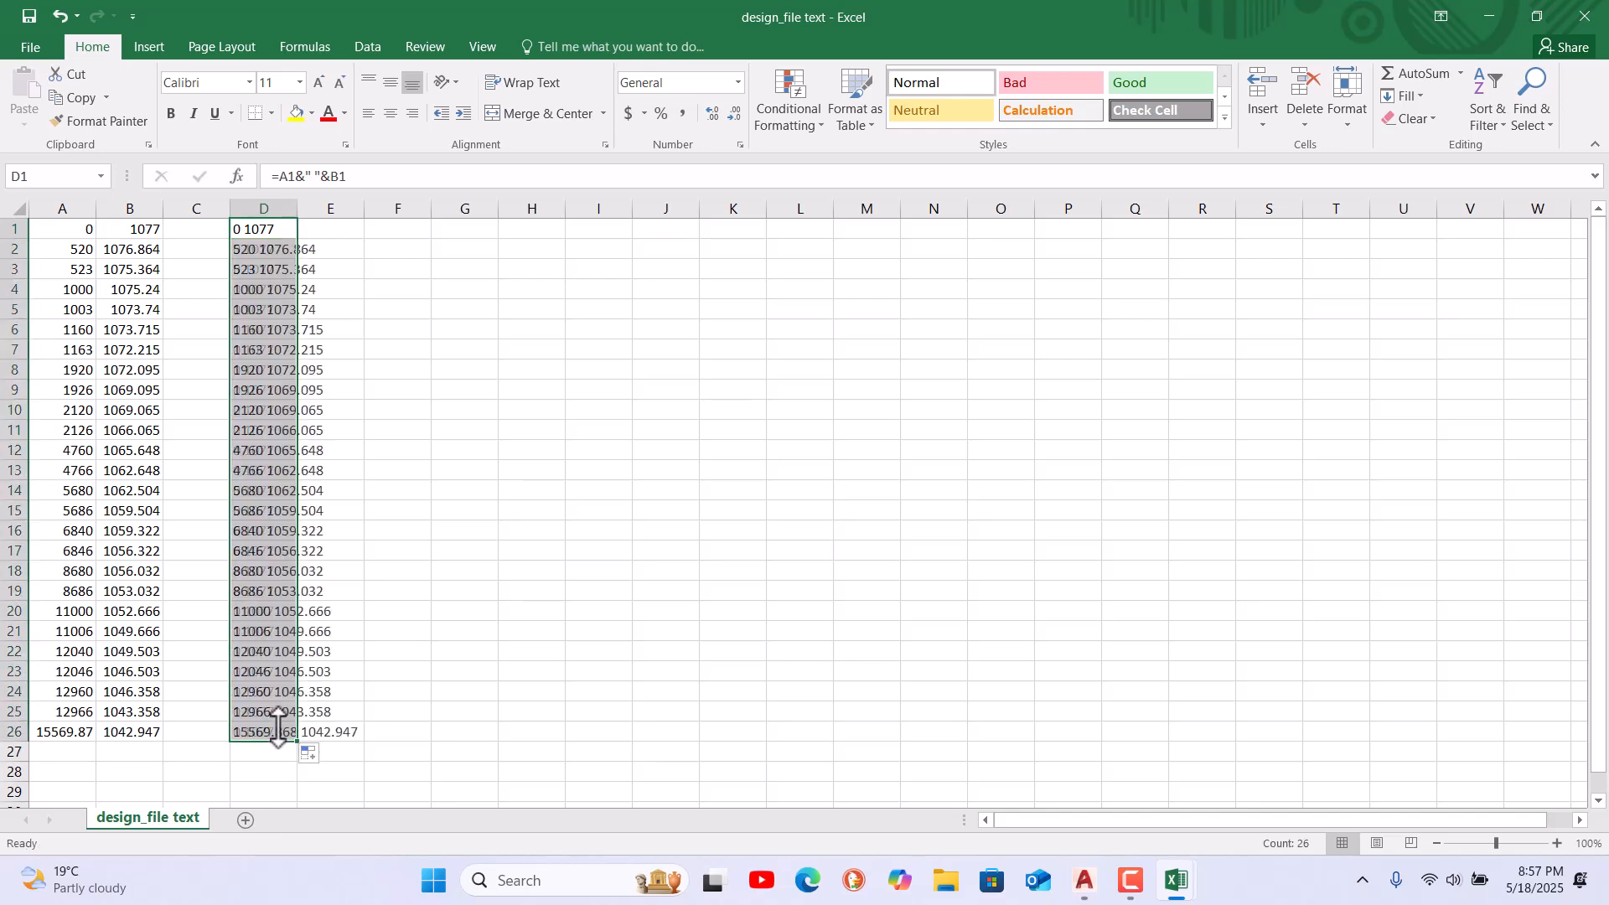
double_click(298, 205)
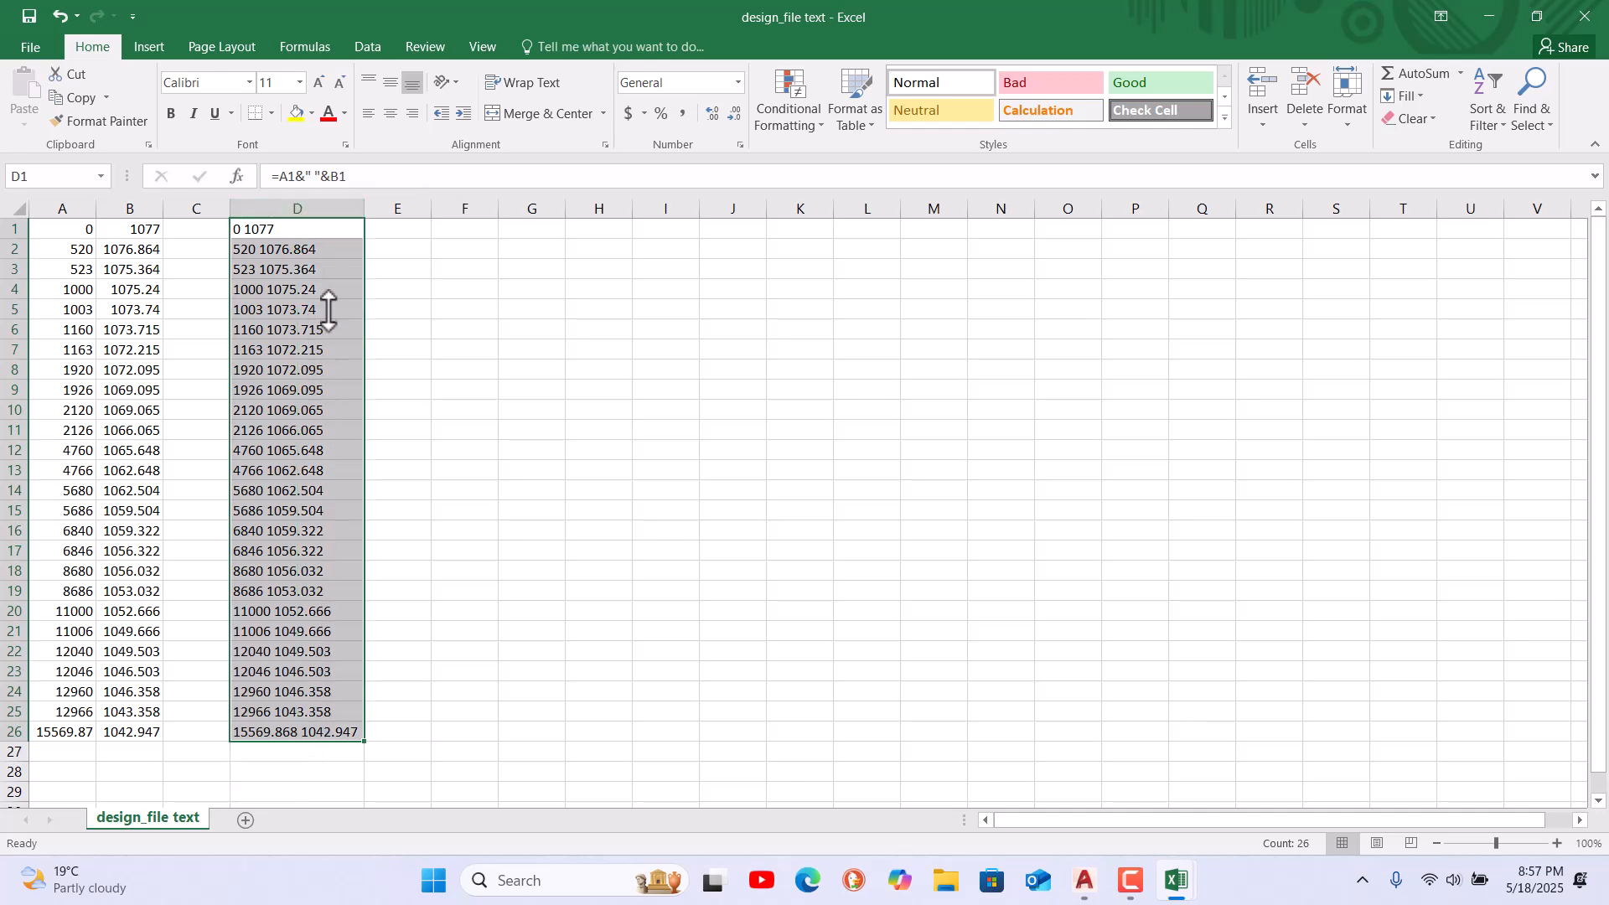
Copy the joined station and elevation text in column D and paste it as values into column E
click(307, 209)
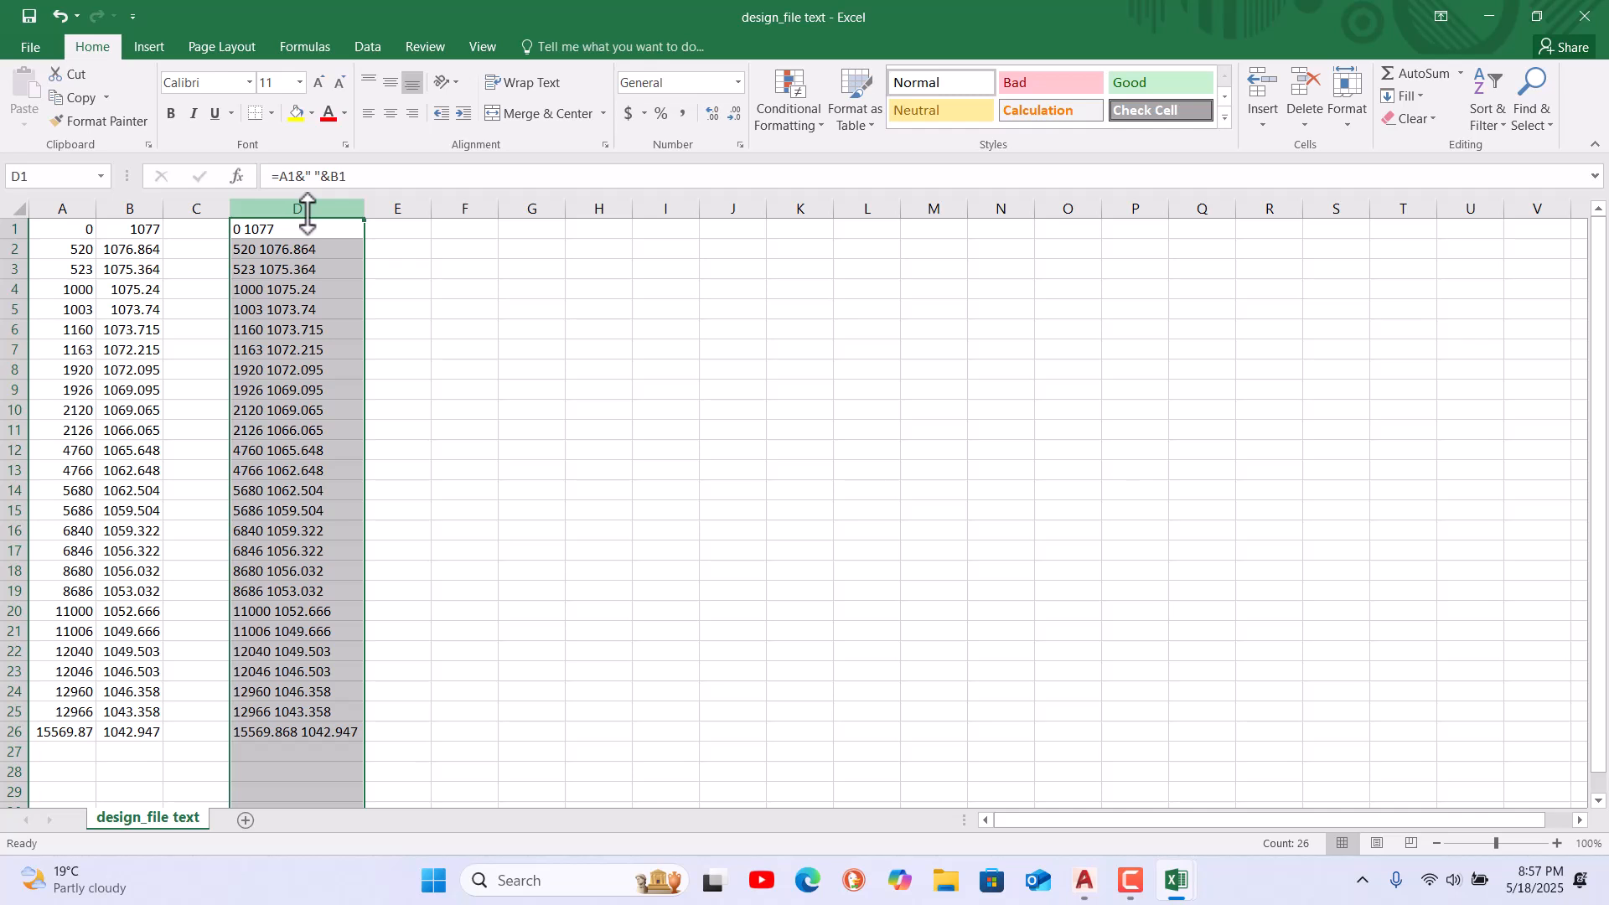
right_click(307, 210)
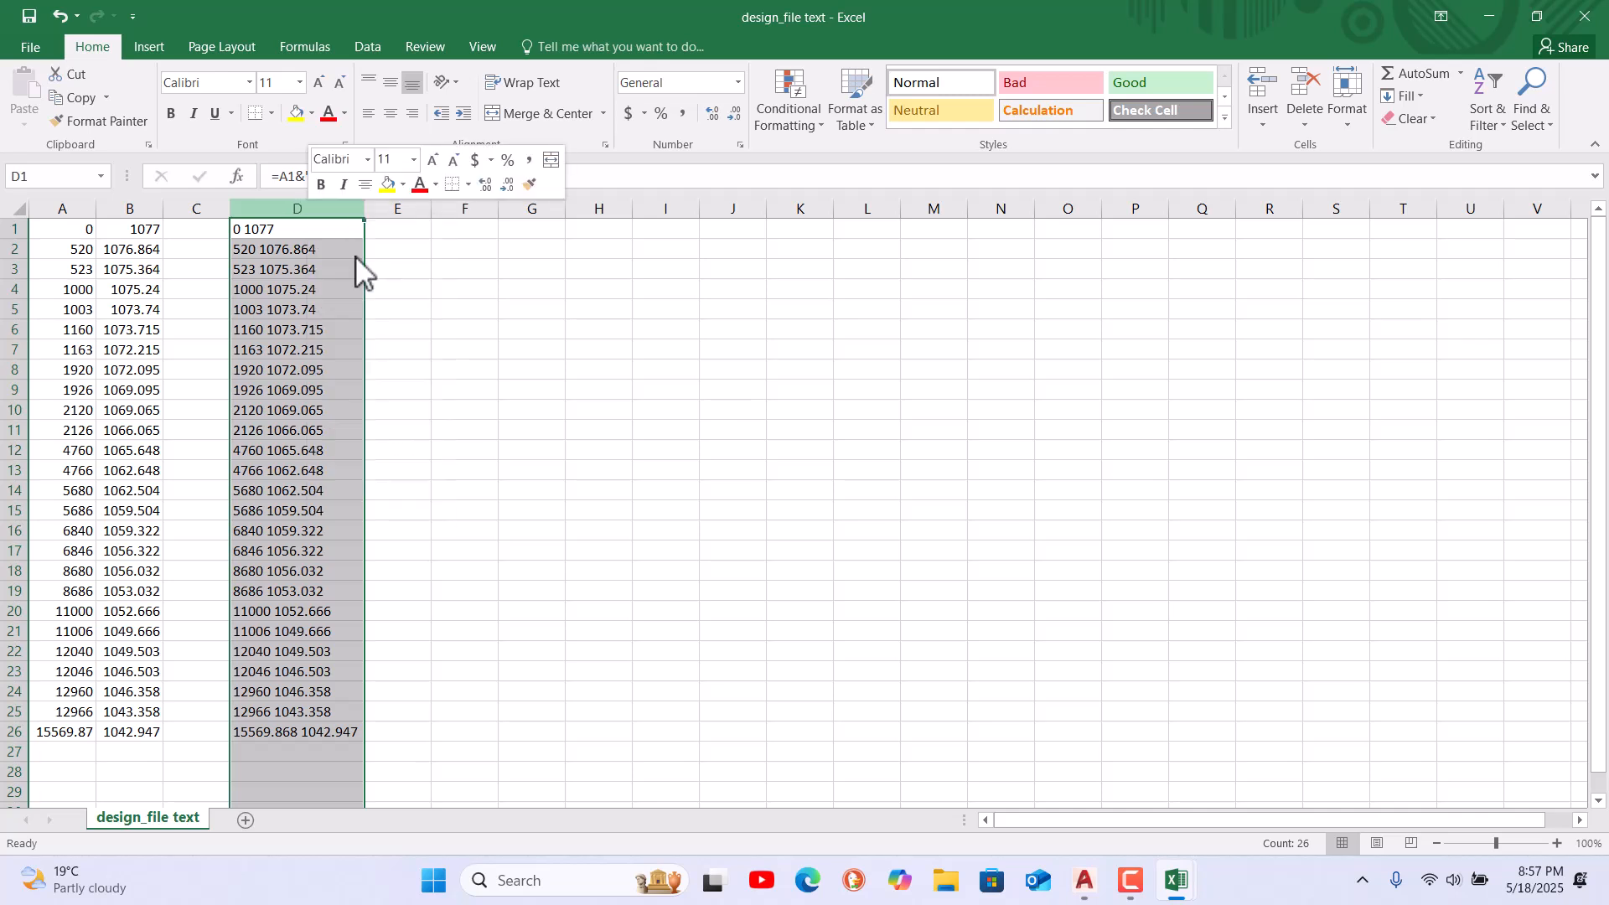
click(351, 251)
click(408, 216)
right_click(409, 220)
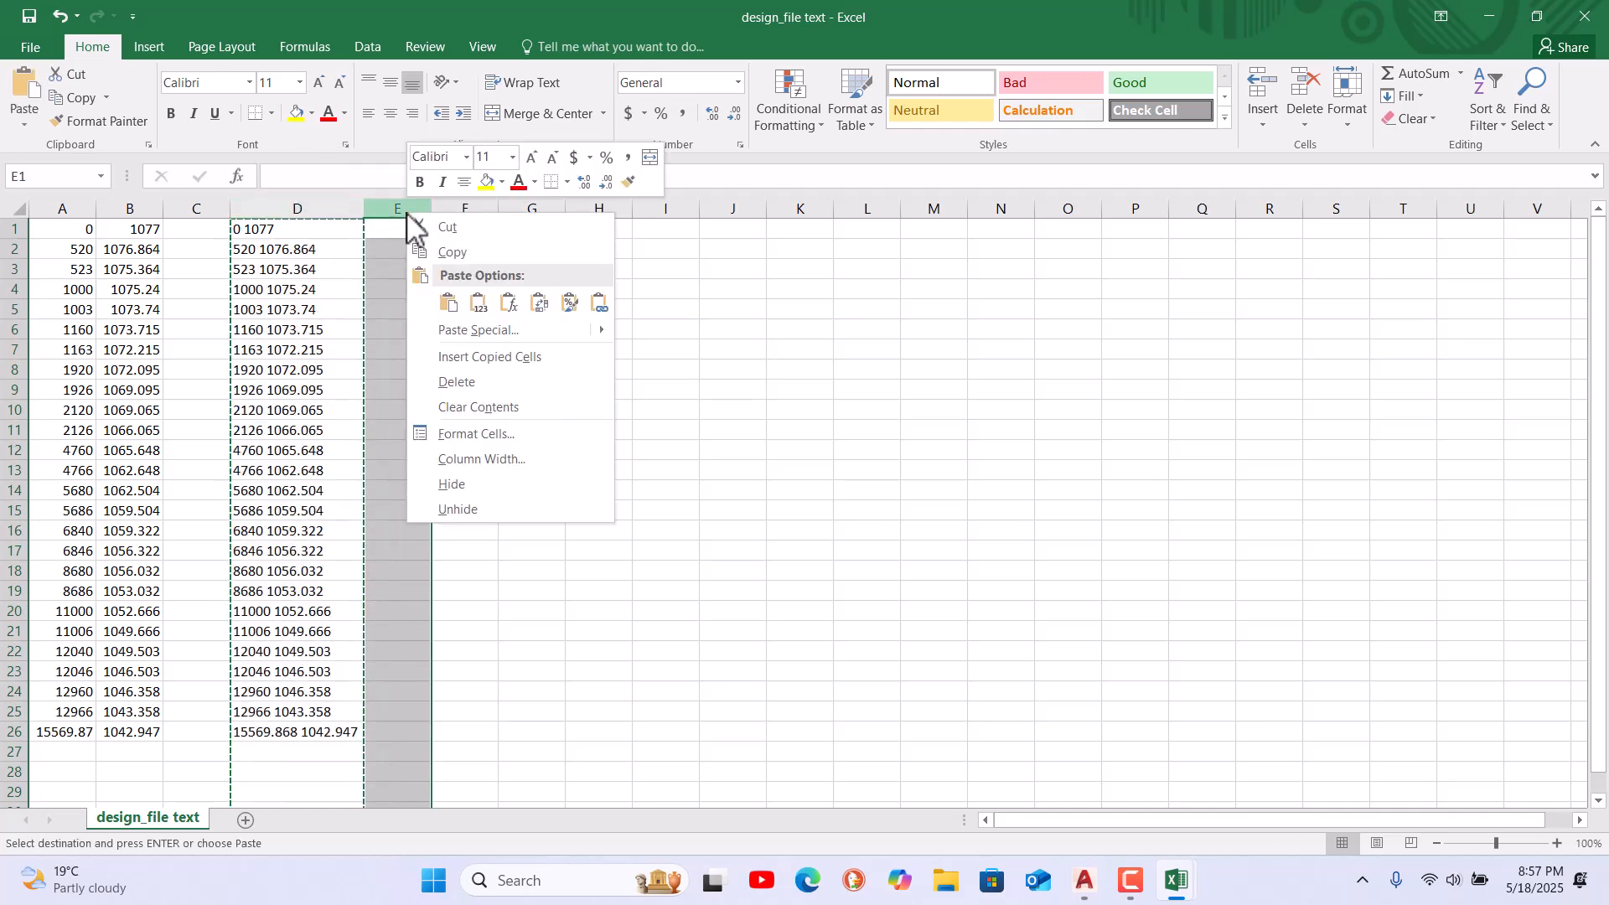
click(479, 304)
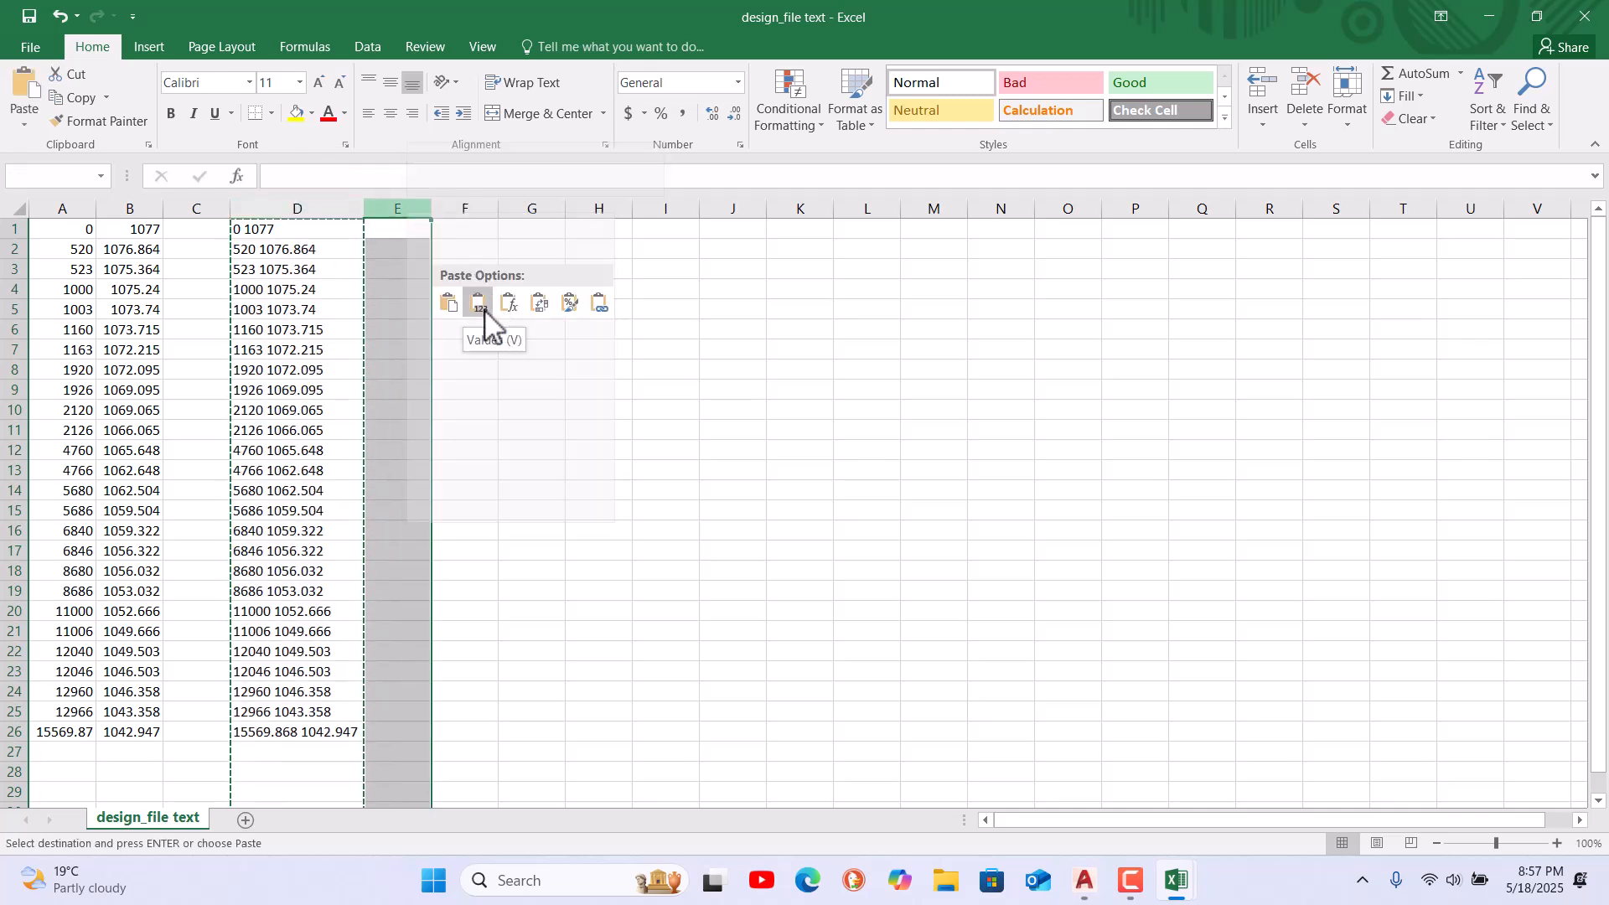
click(598, 436)
key(Escape)
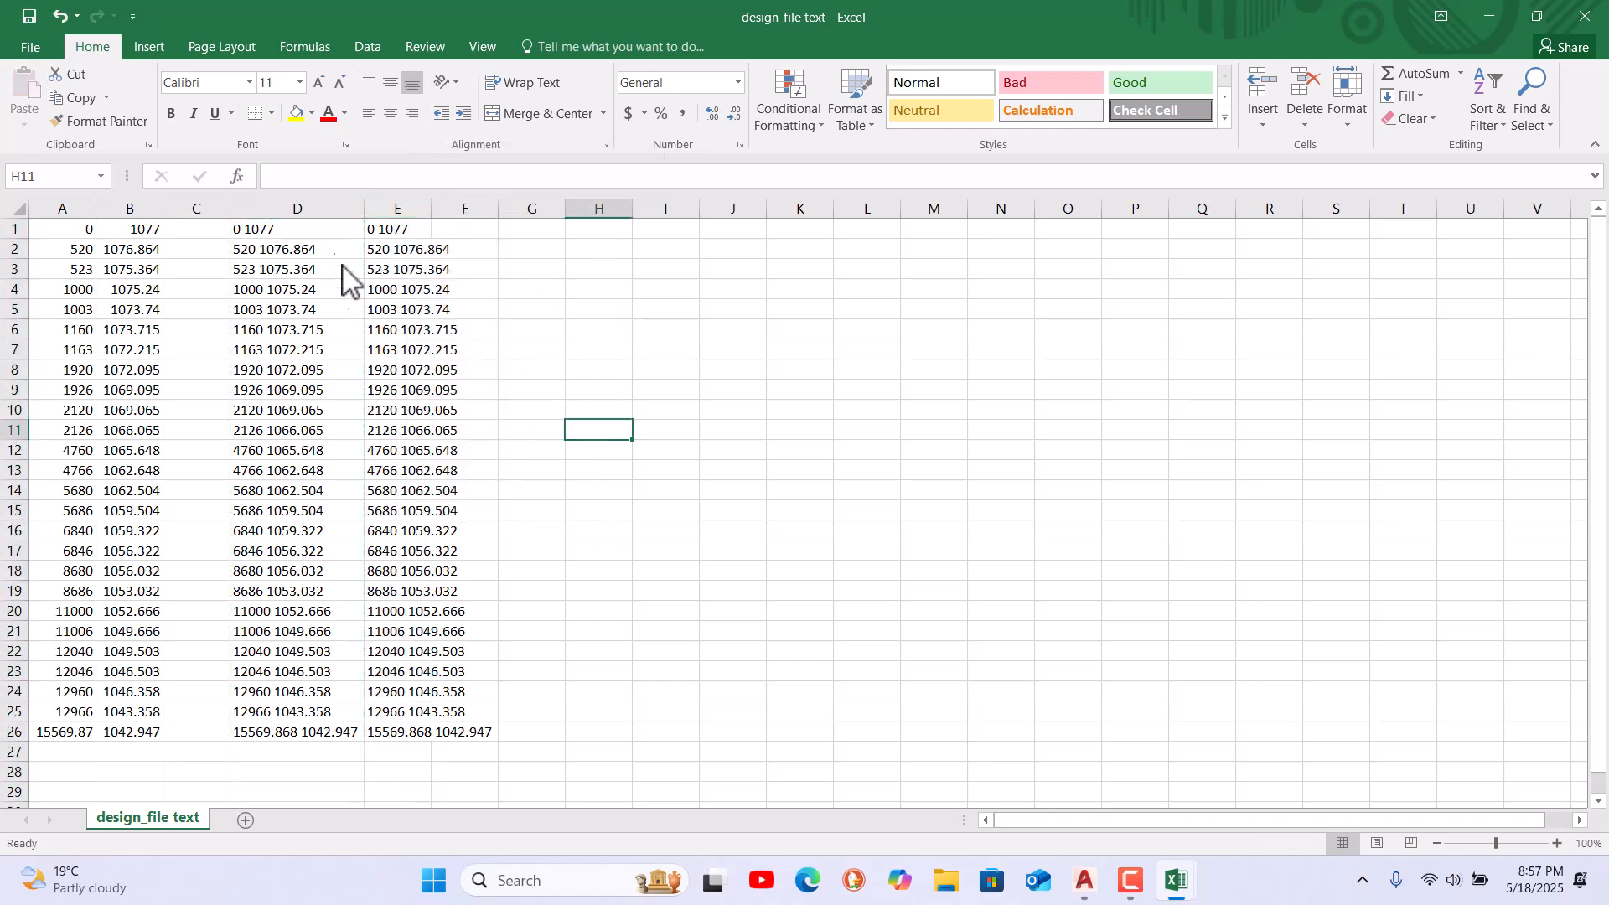
Clear the contents of columns A through D, keeping only the pasted text in column E
click(315, 209)
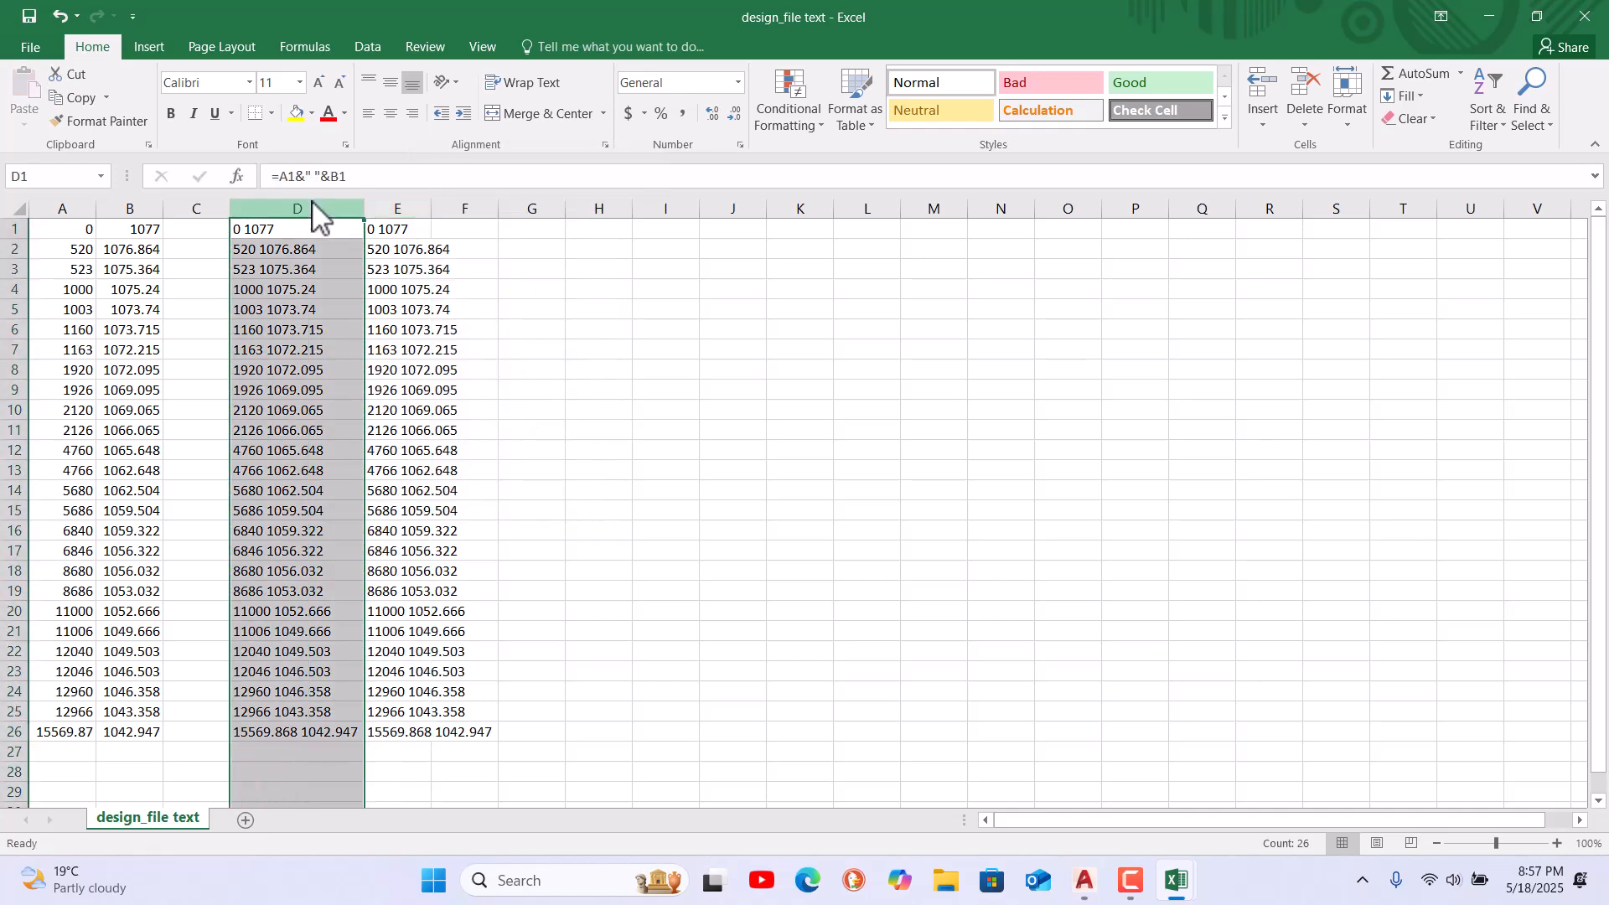
click(396, 210)
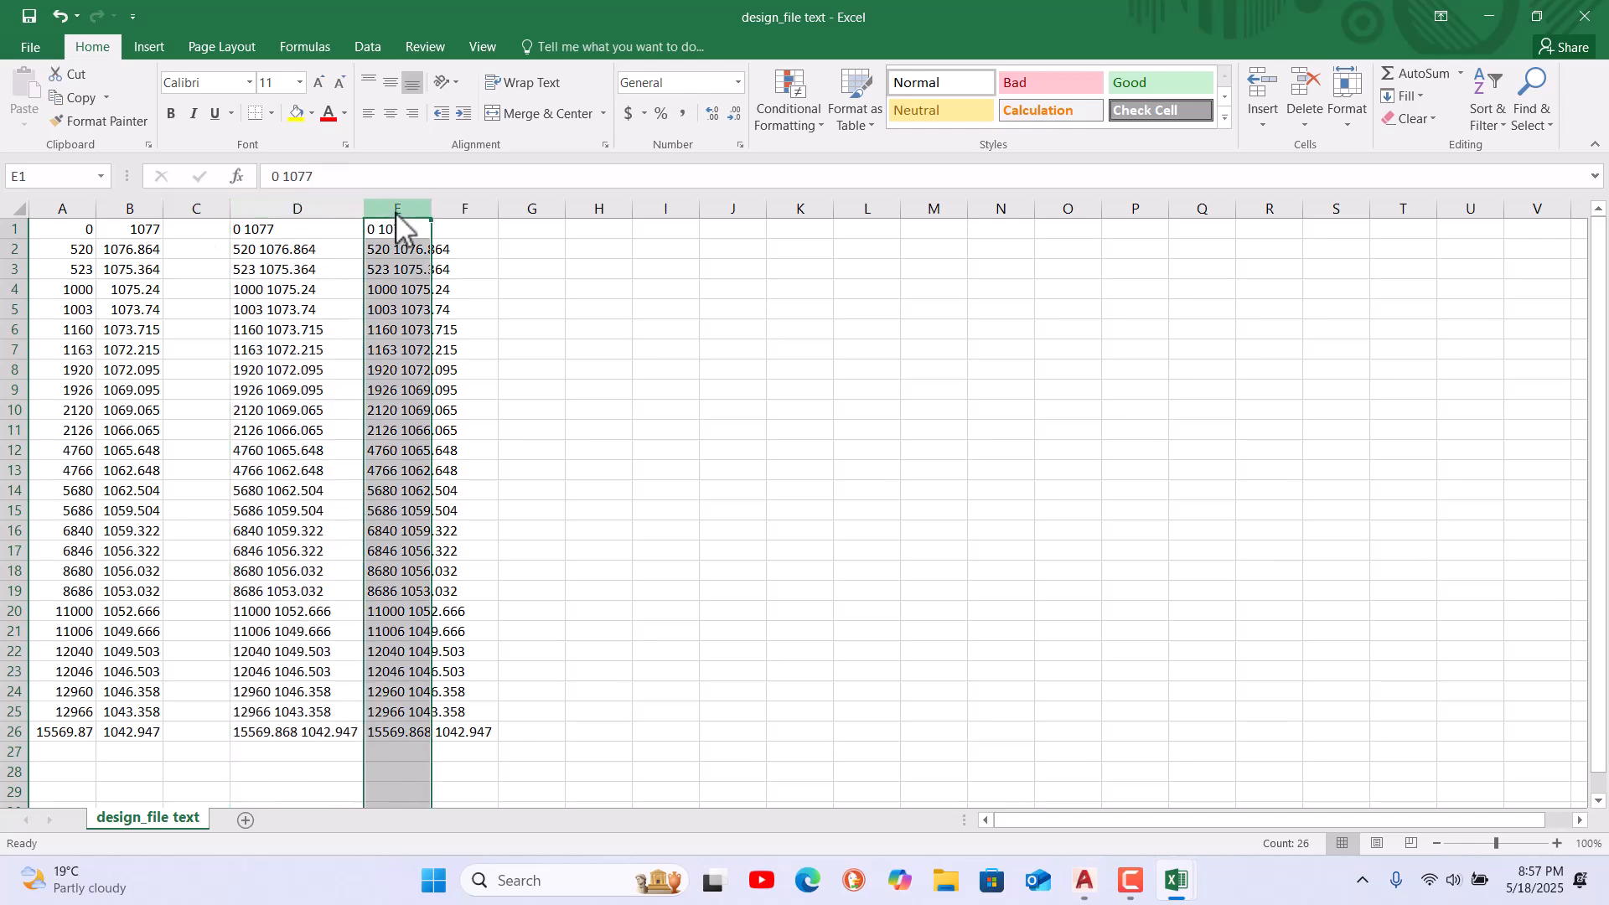
click(330, 213)
drag(330, 212, 159, 208)
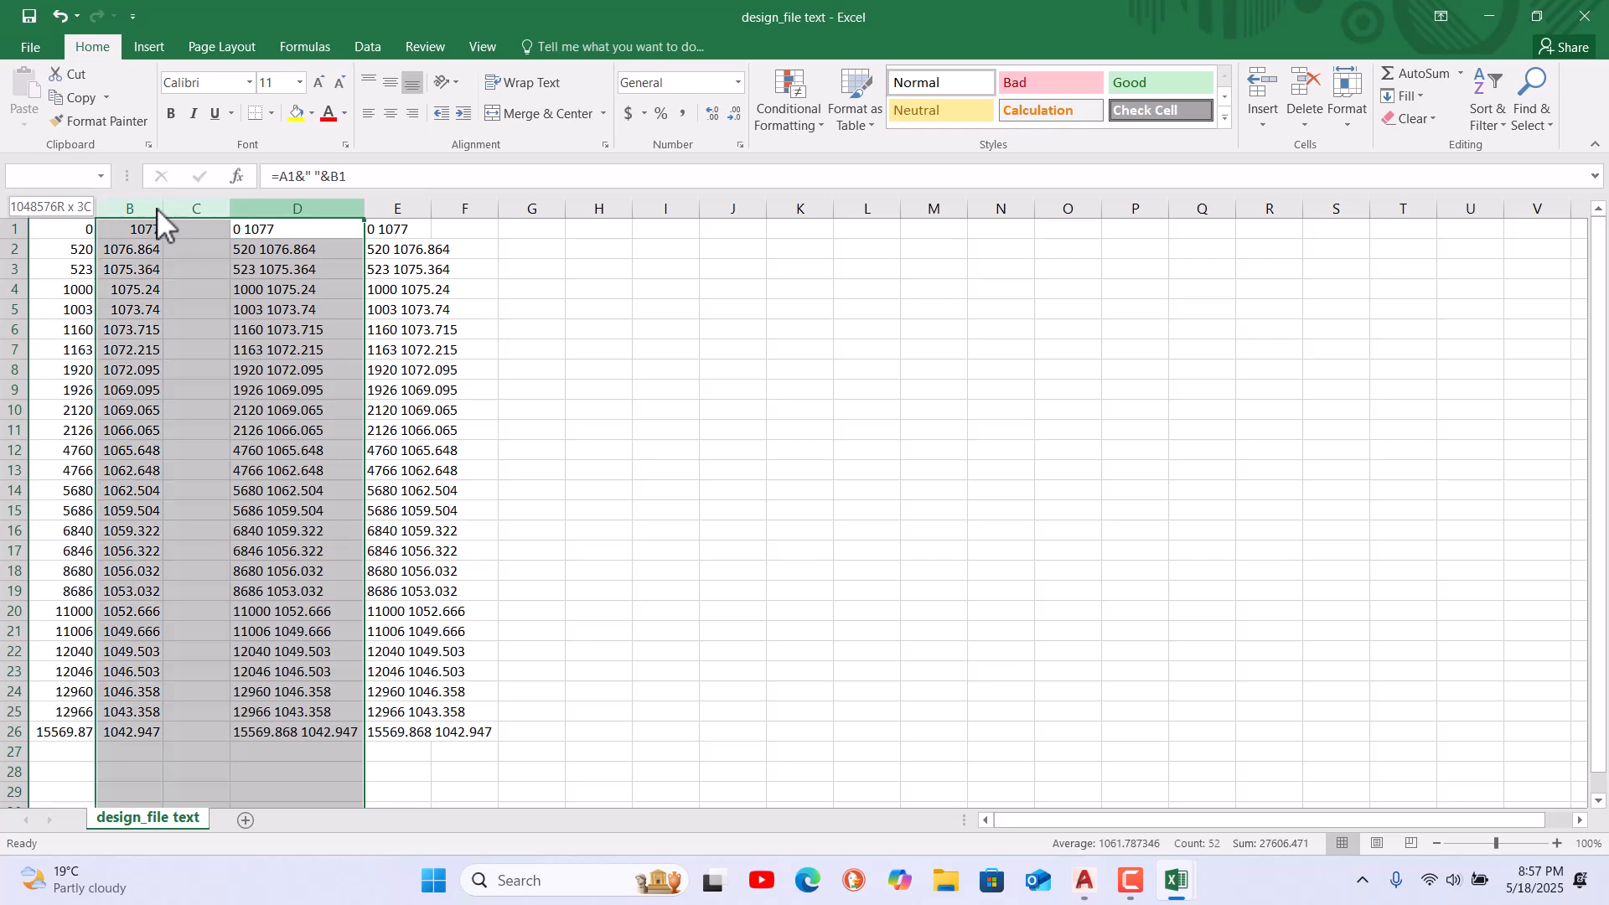
drag(158, 208, 84, 211)
key(Delete)
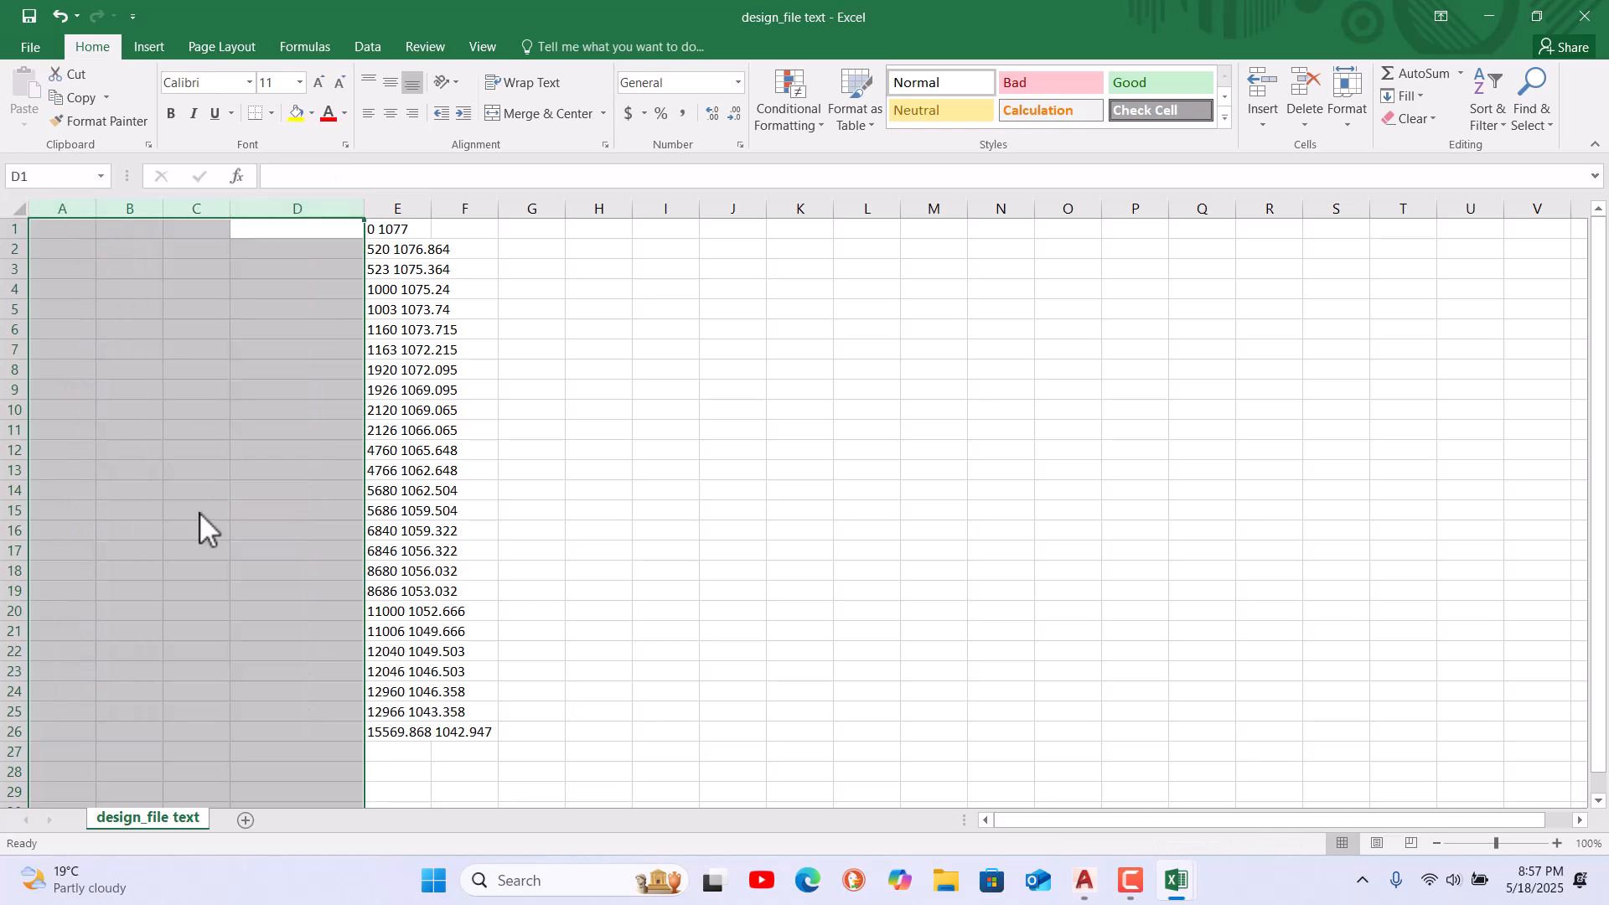
Delete the empty columns A through D so the station and elevation text moves to column A
click(199, 214)
drag(279, 215, 76, 203)
right_click(109, 224)
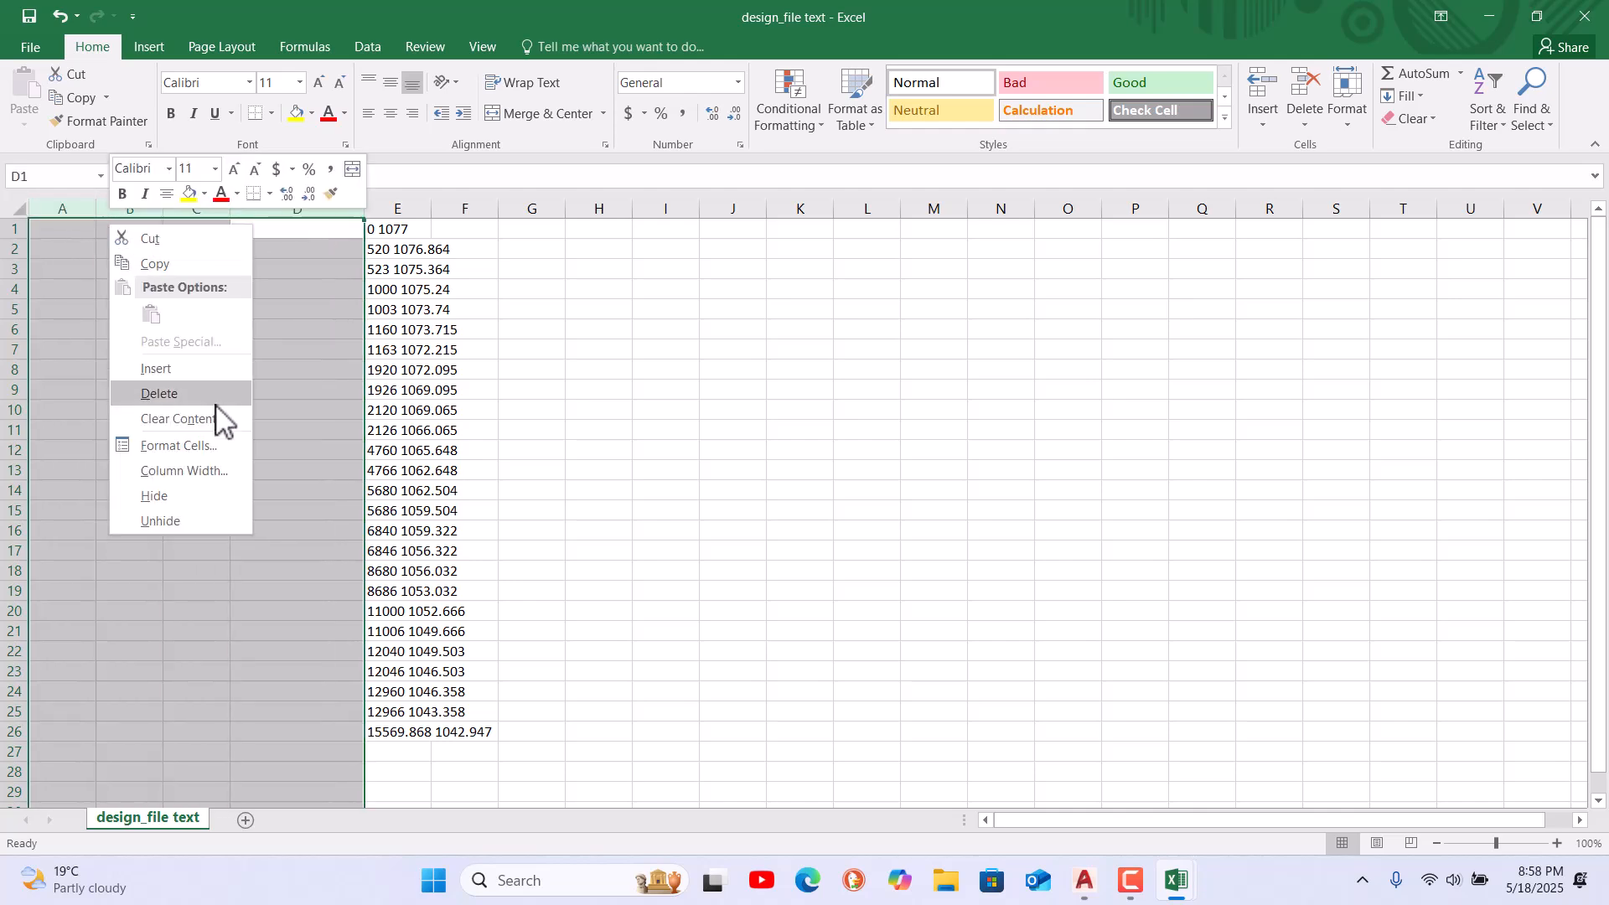
click(172, 392)
click(483, 515)
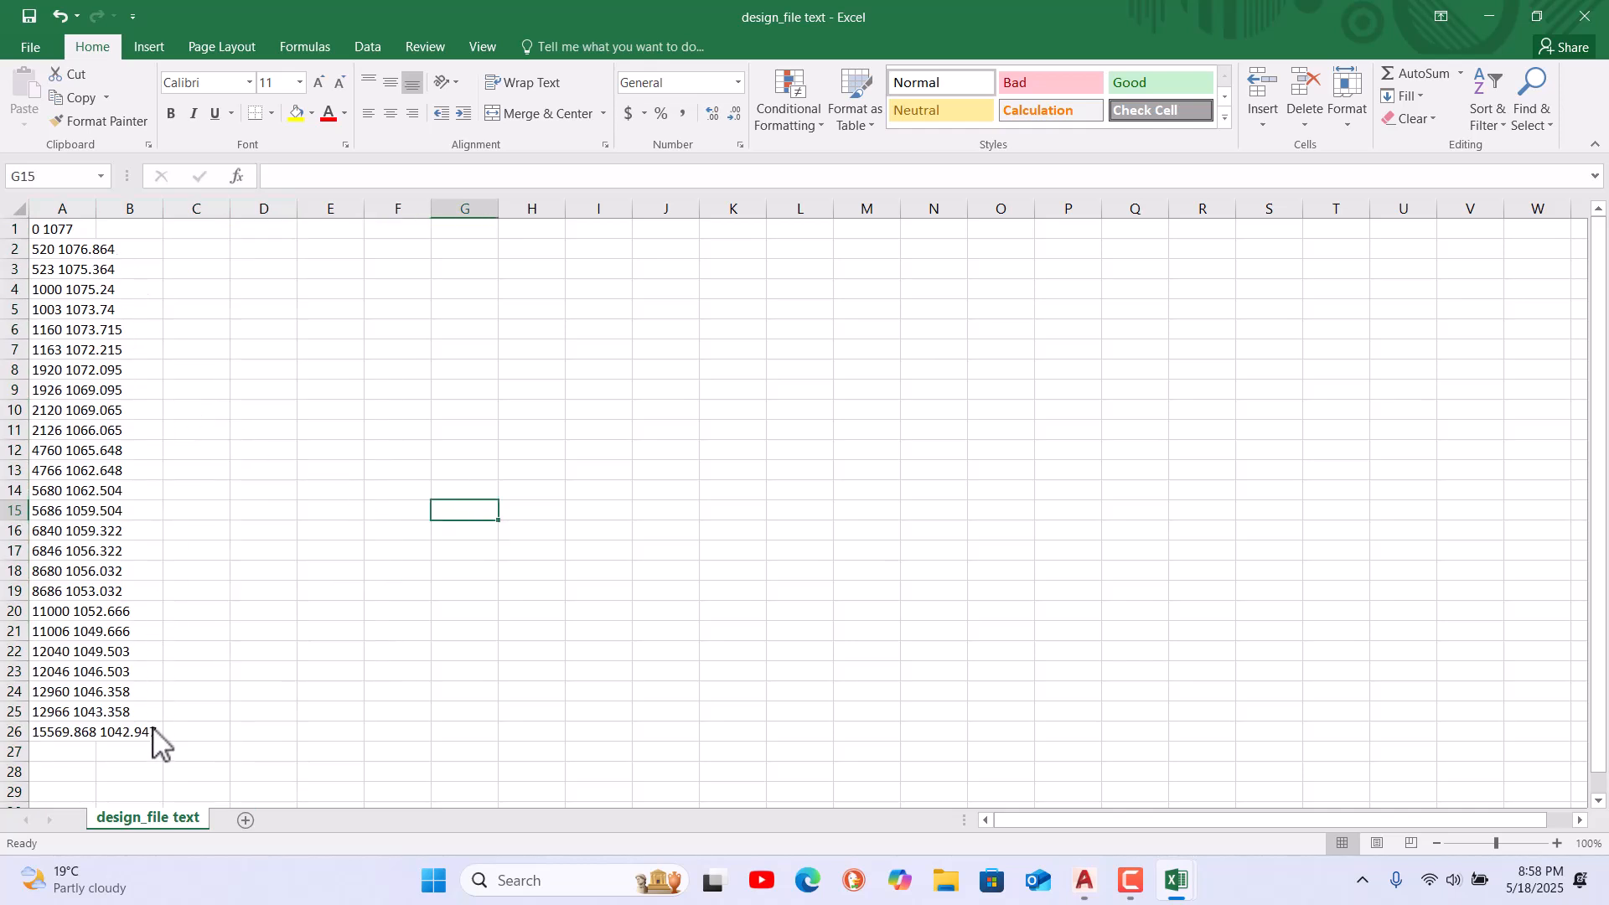
Save the design_file text workbook in the Text (Tab delimited) format and close it, saving it again on closing
click(30, 18)
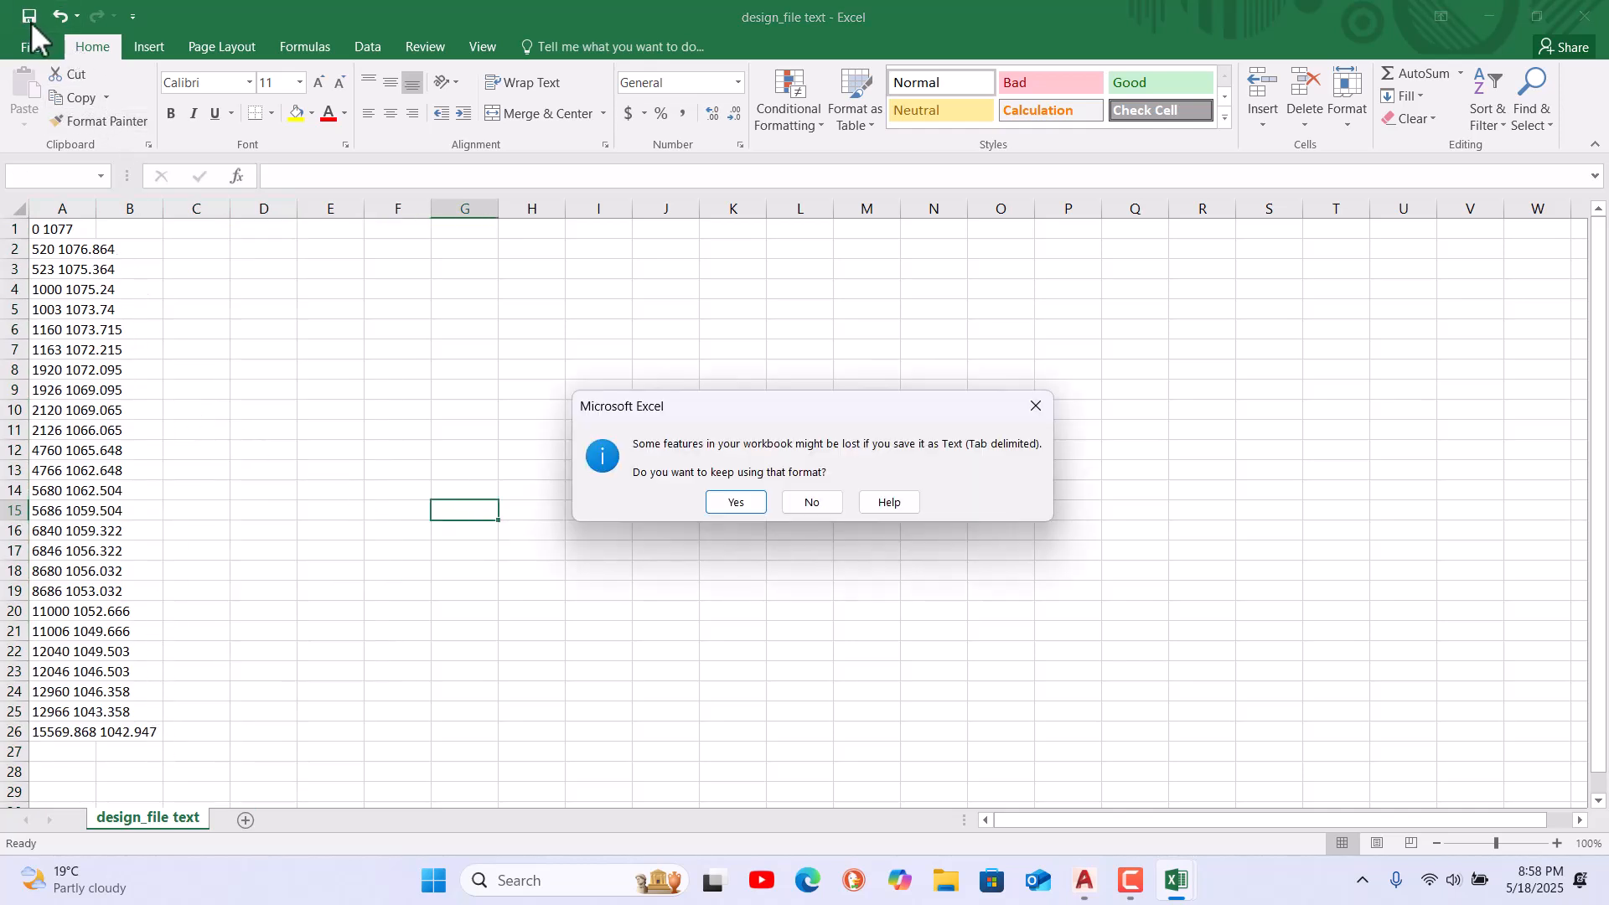
click(736, 503)
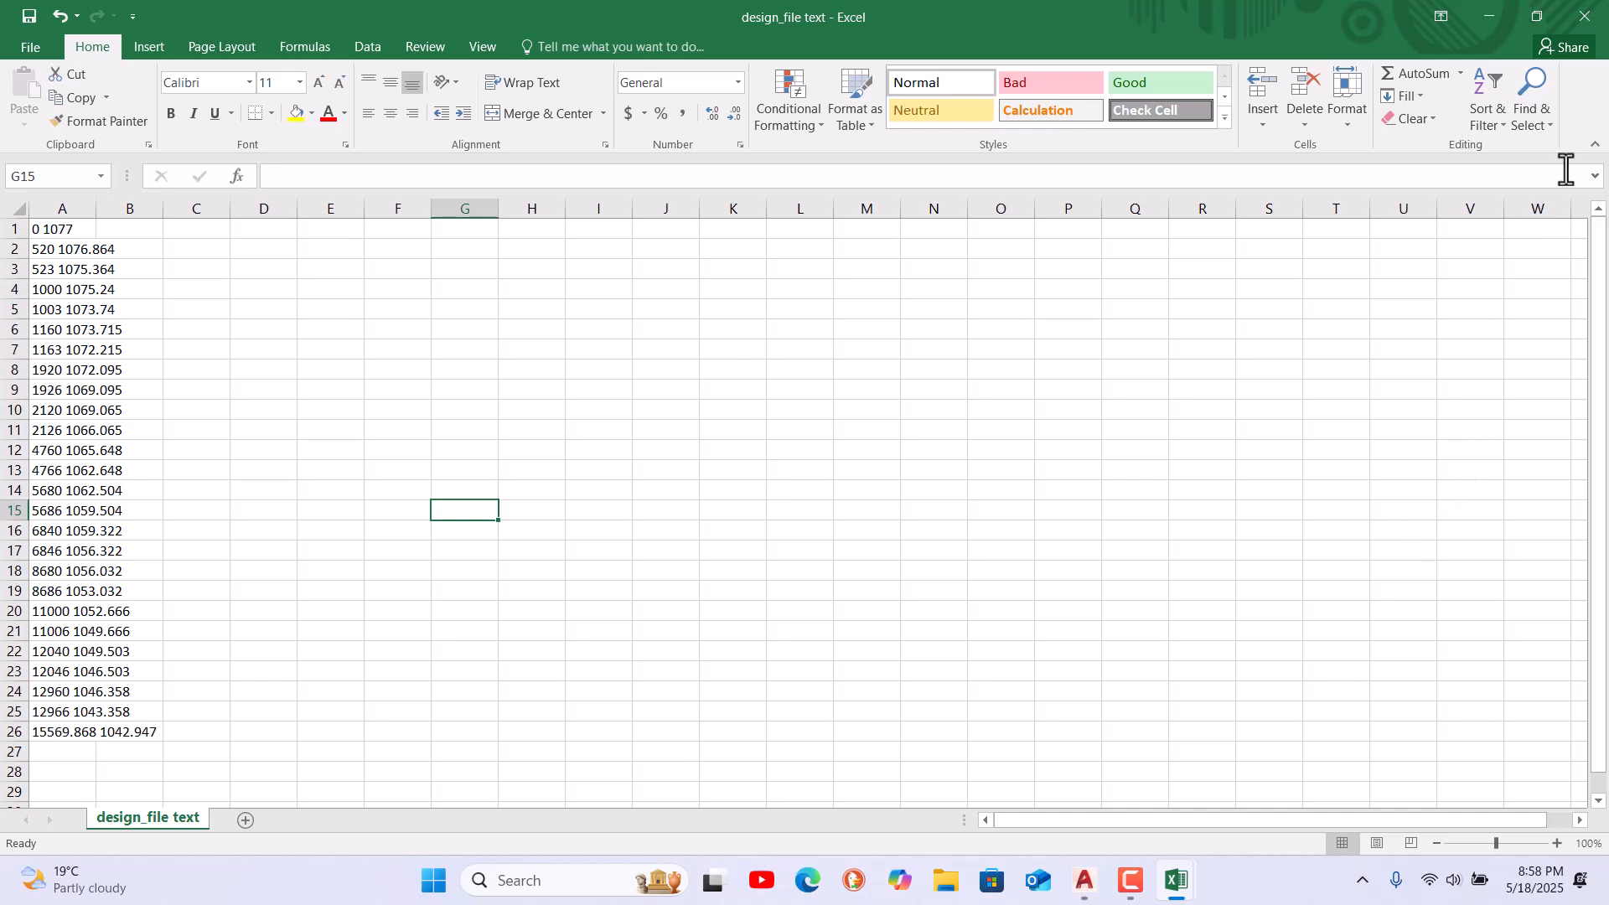
click(1588, 25)
click(726, 460)
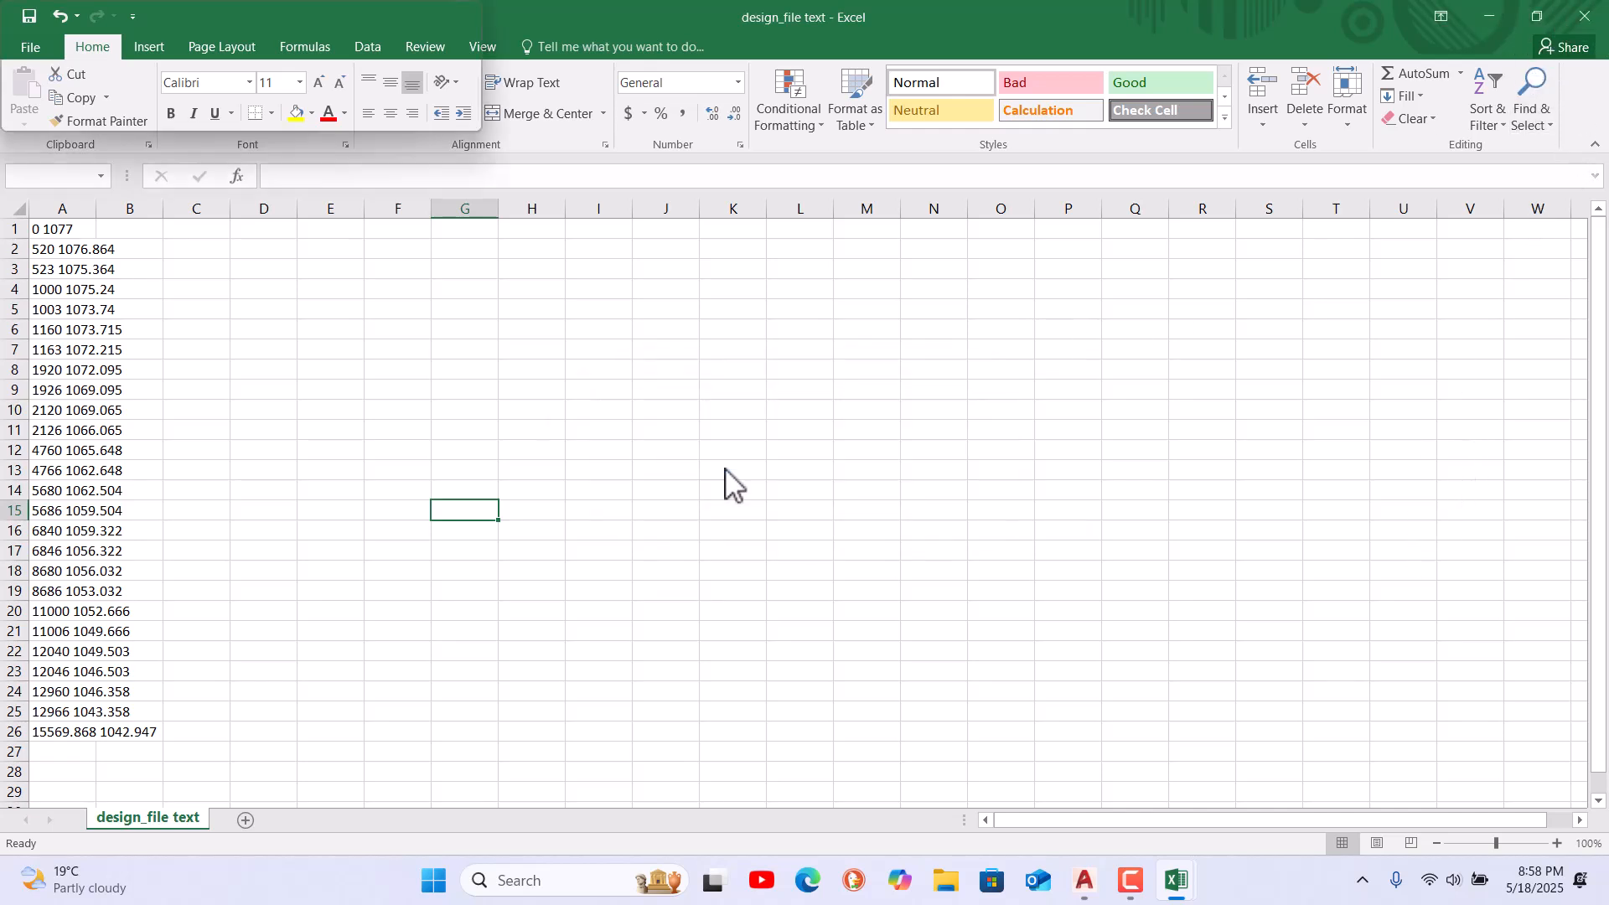
click(732, 504)
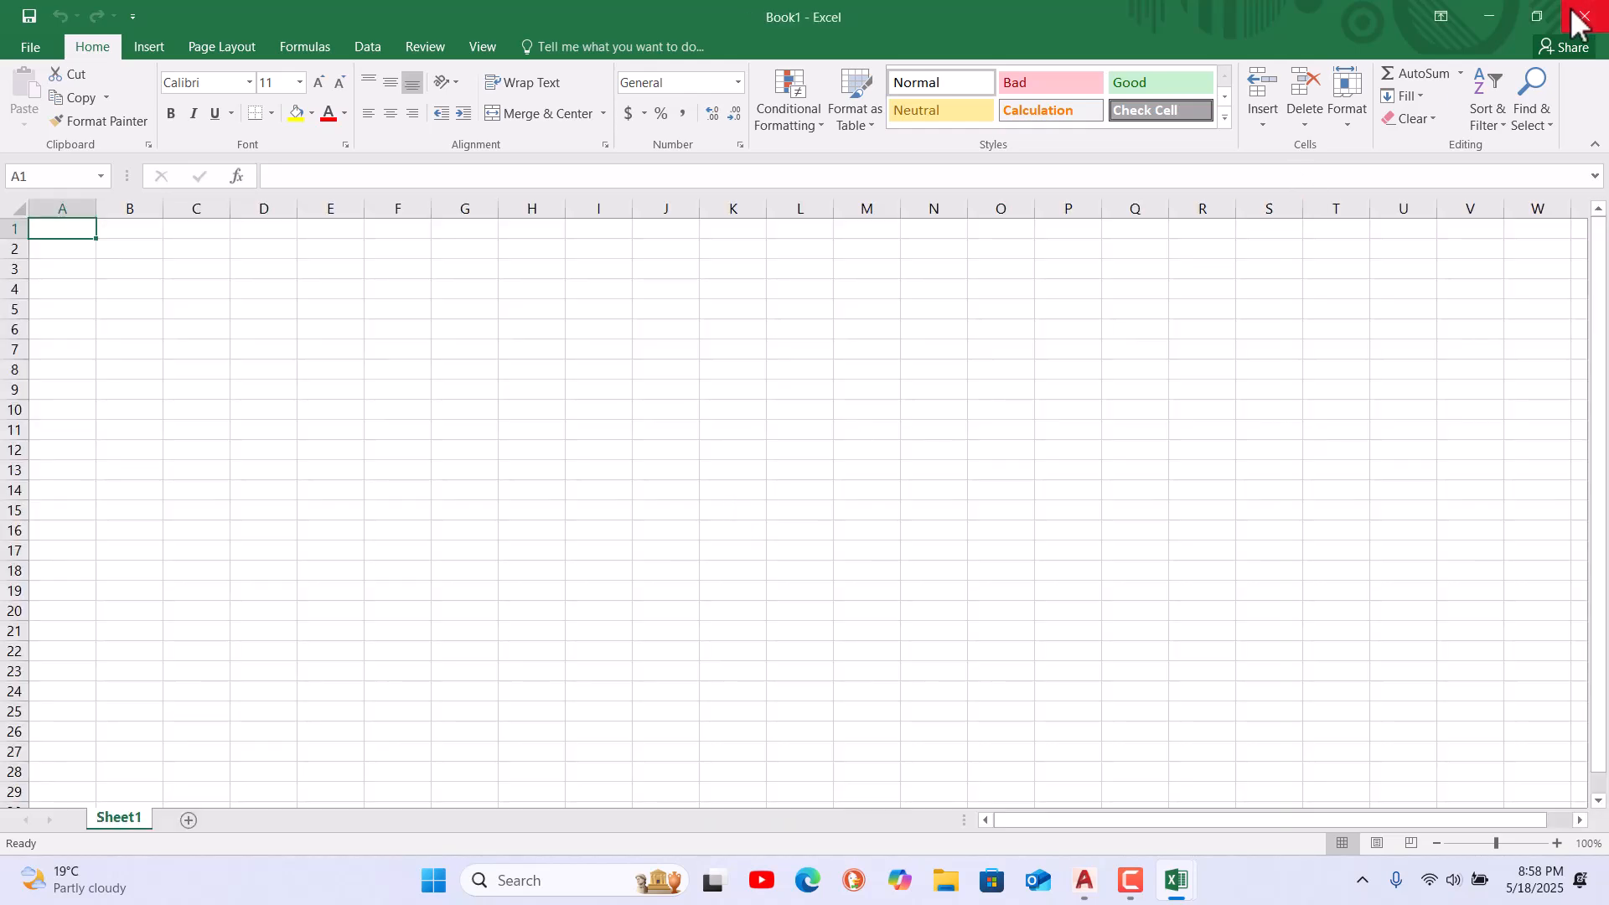
Close Excel, then open "design_file text" from the Desktop in Notepad, review its station and elevation pairs, and close it
click(1584, 19)
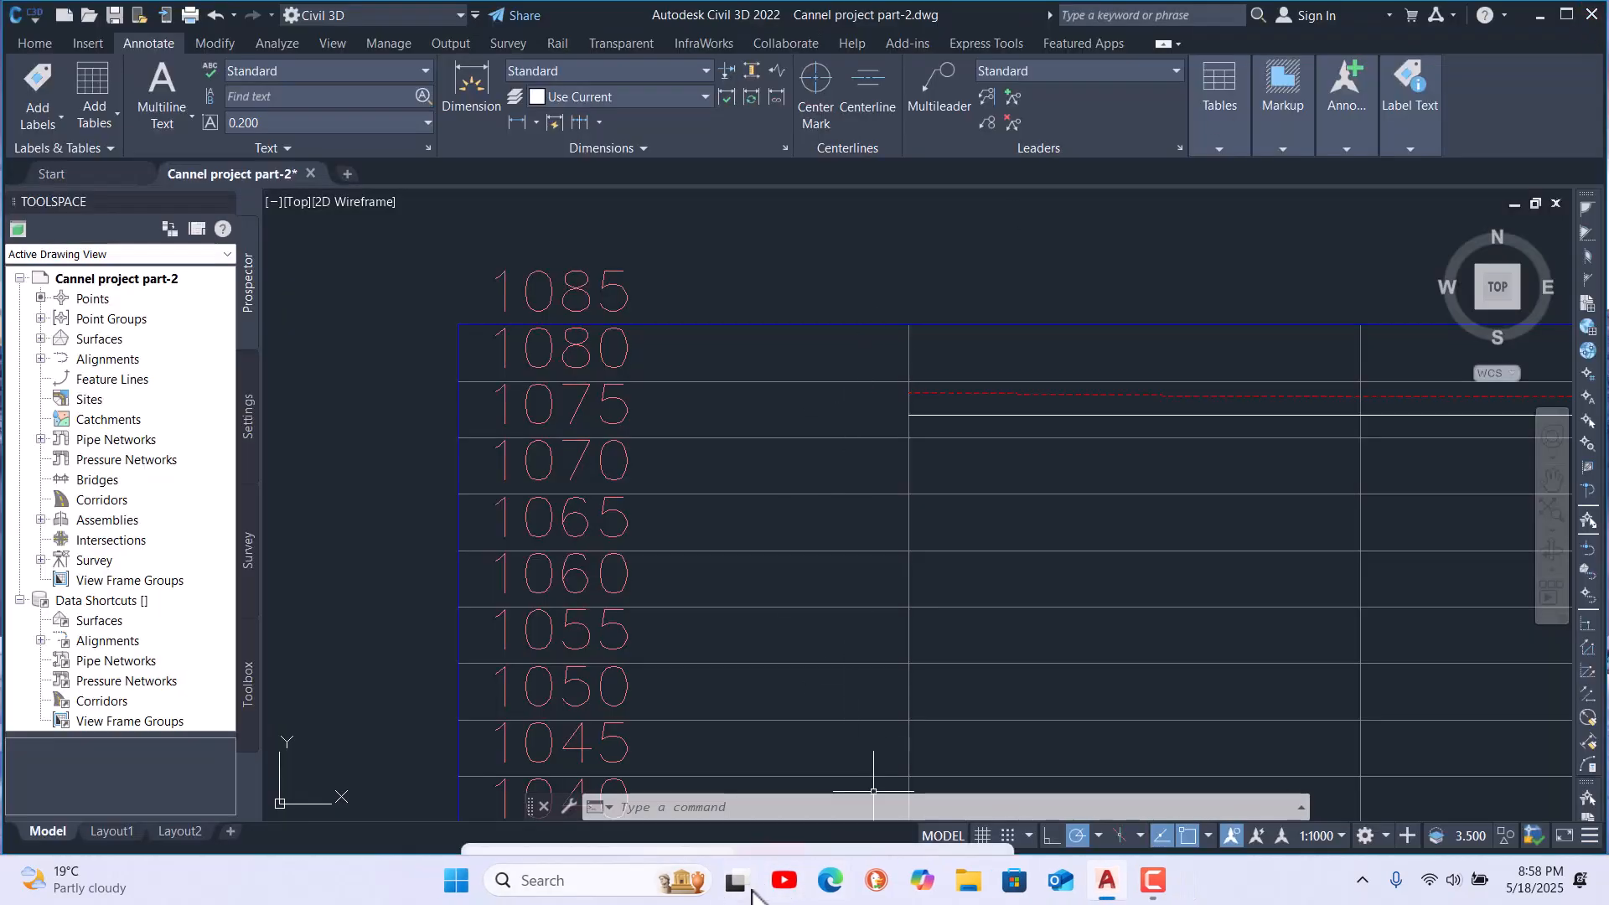
click(969, 880)
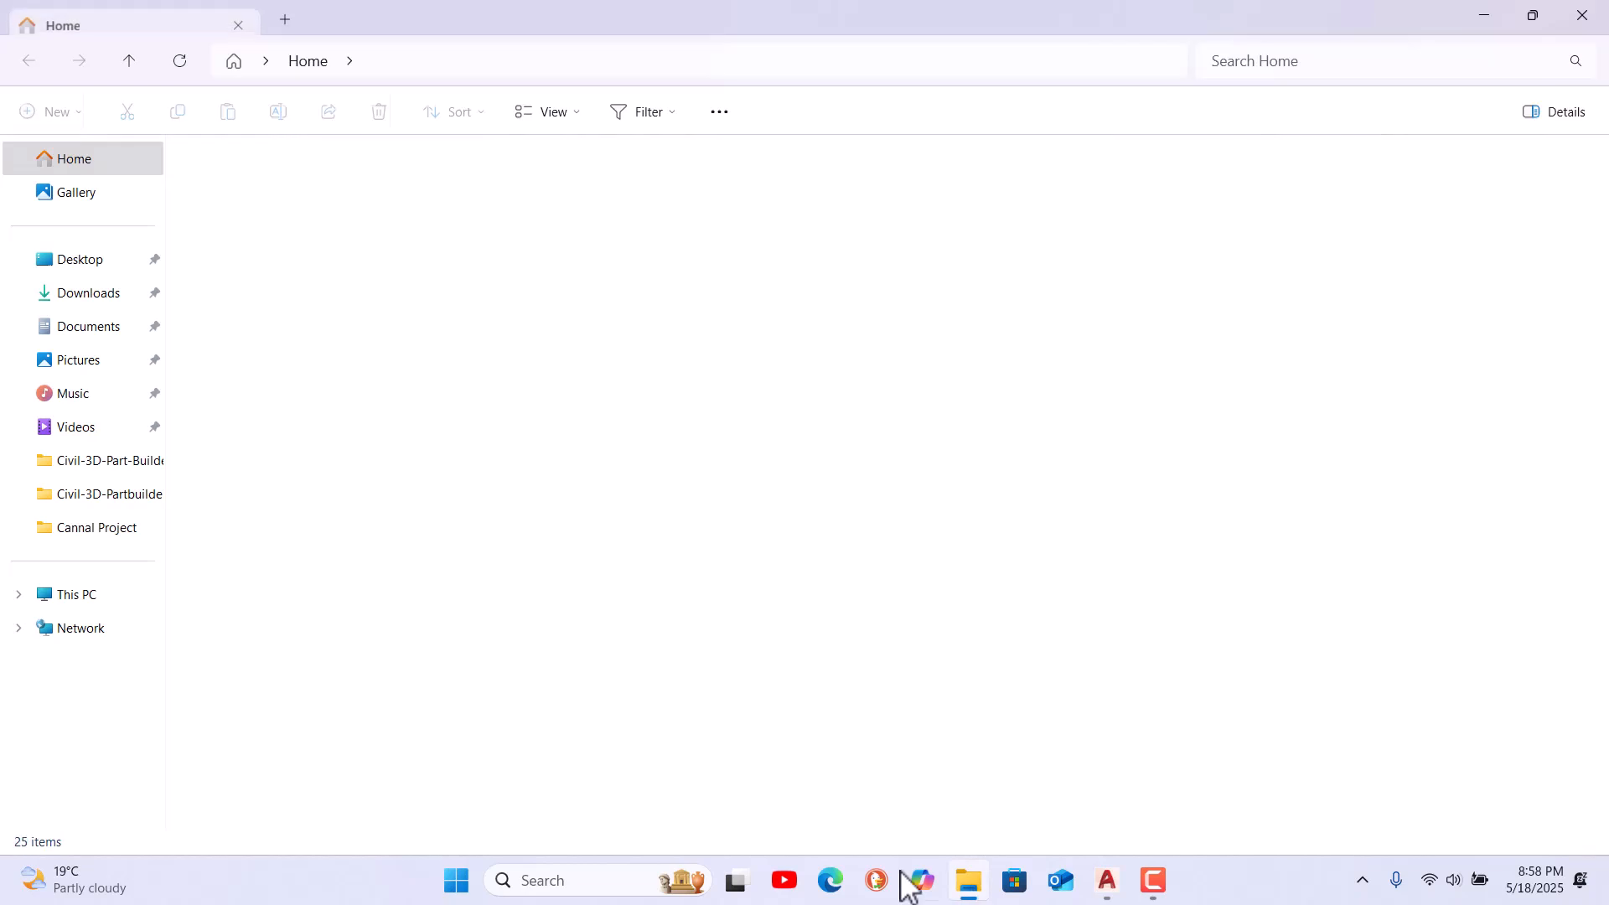
click(81, 261)
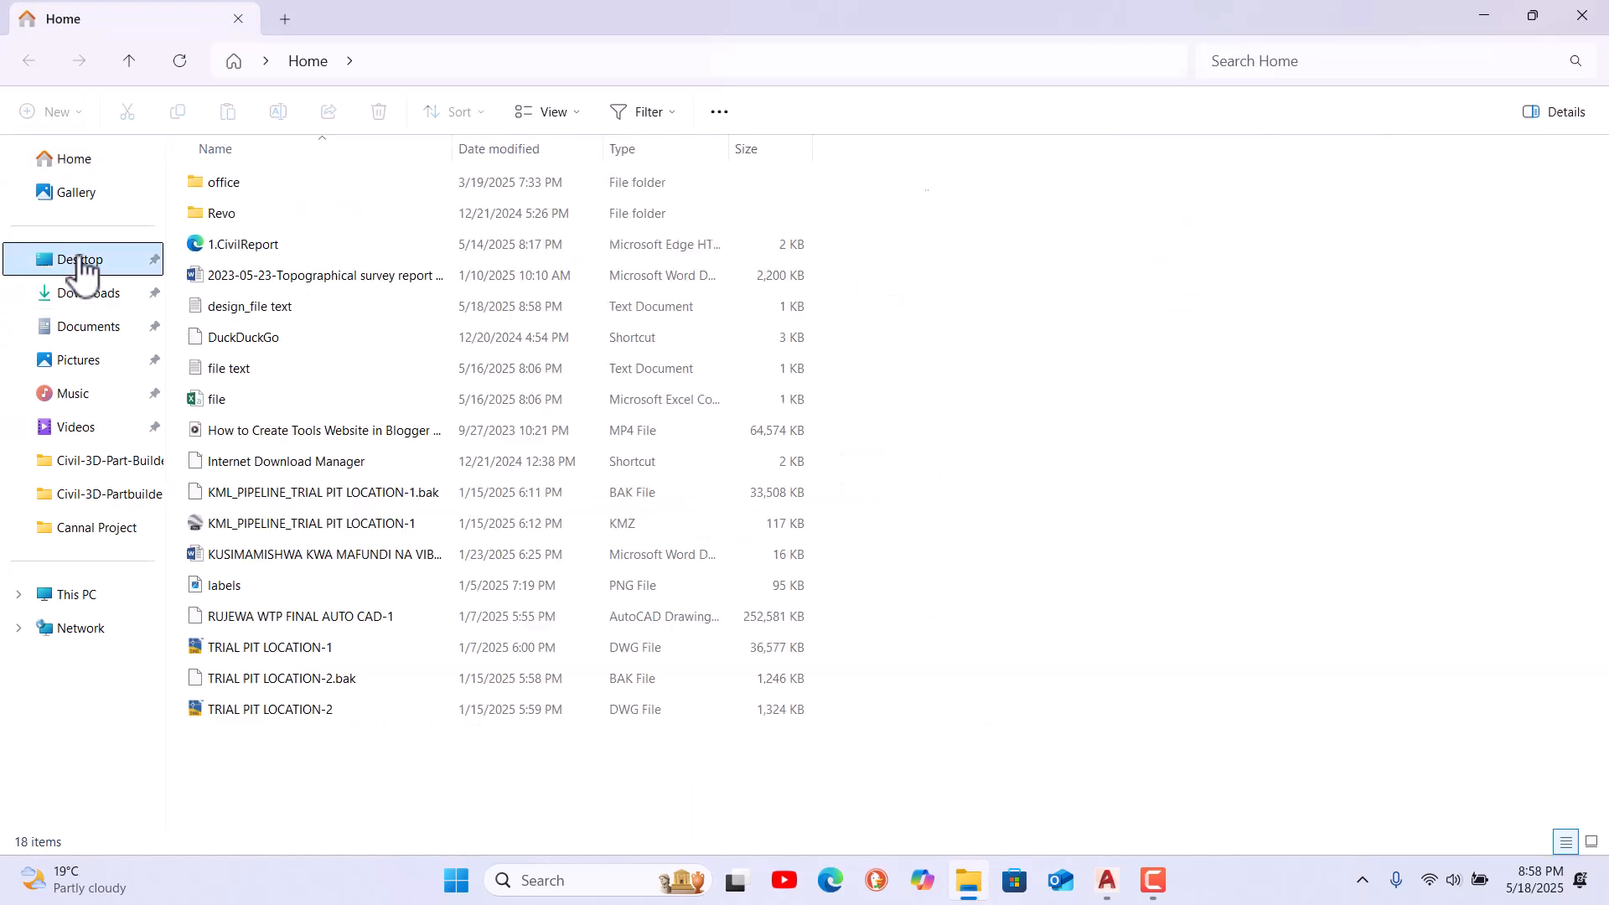
double_click(272, 305)
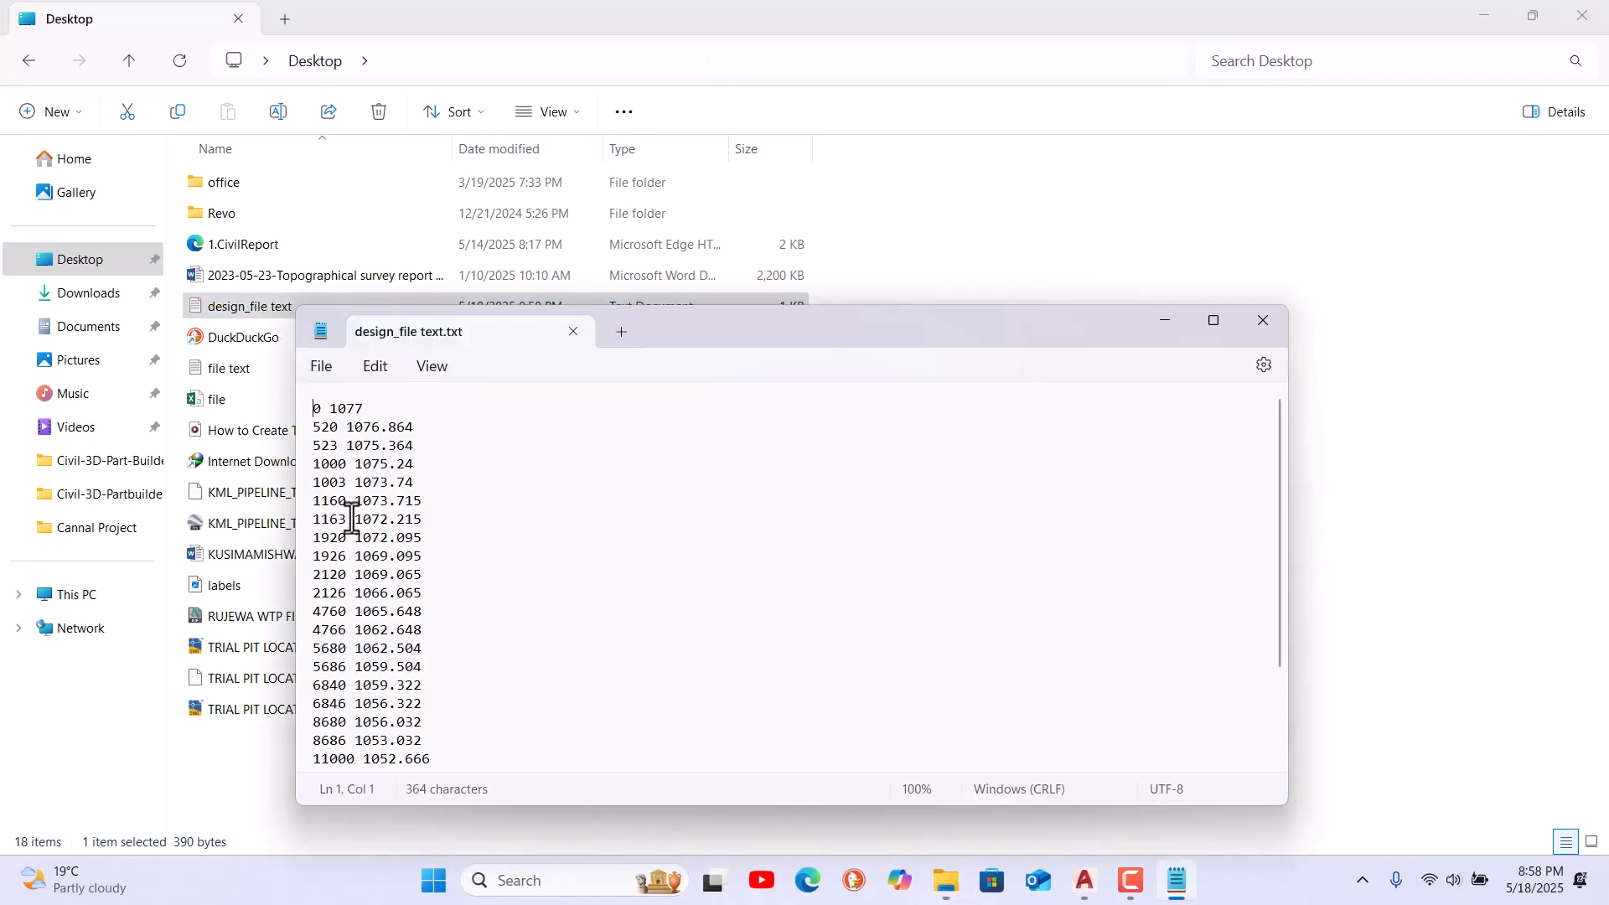
scroll(395, 419, down, 3)
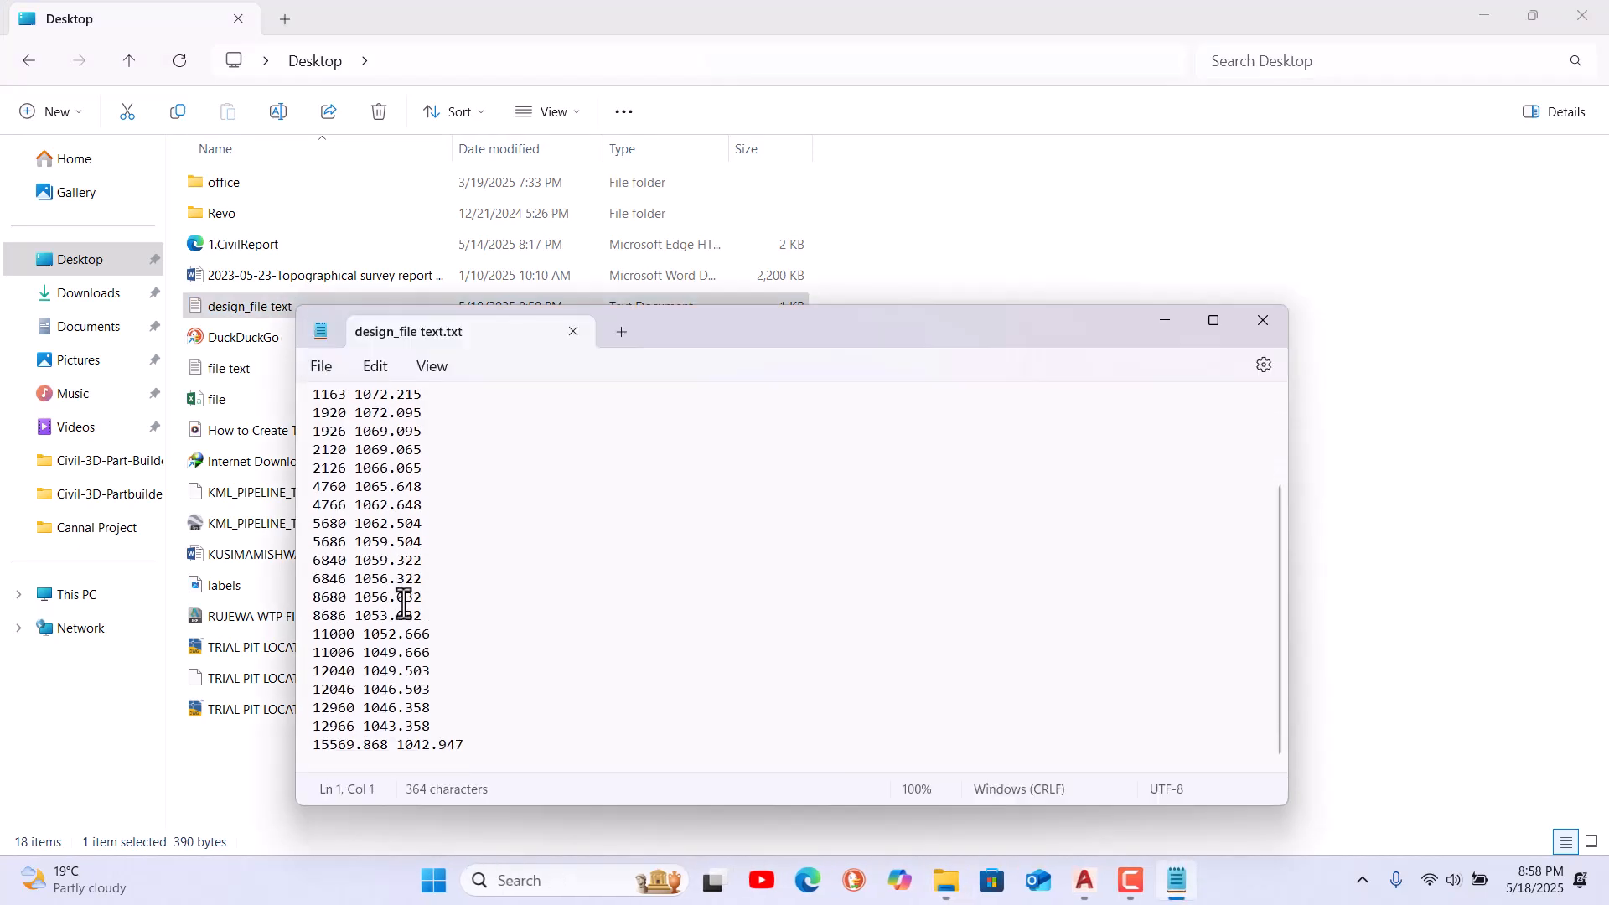
scroll(396, 633, up, 3)
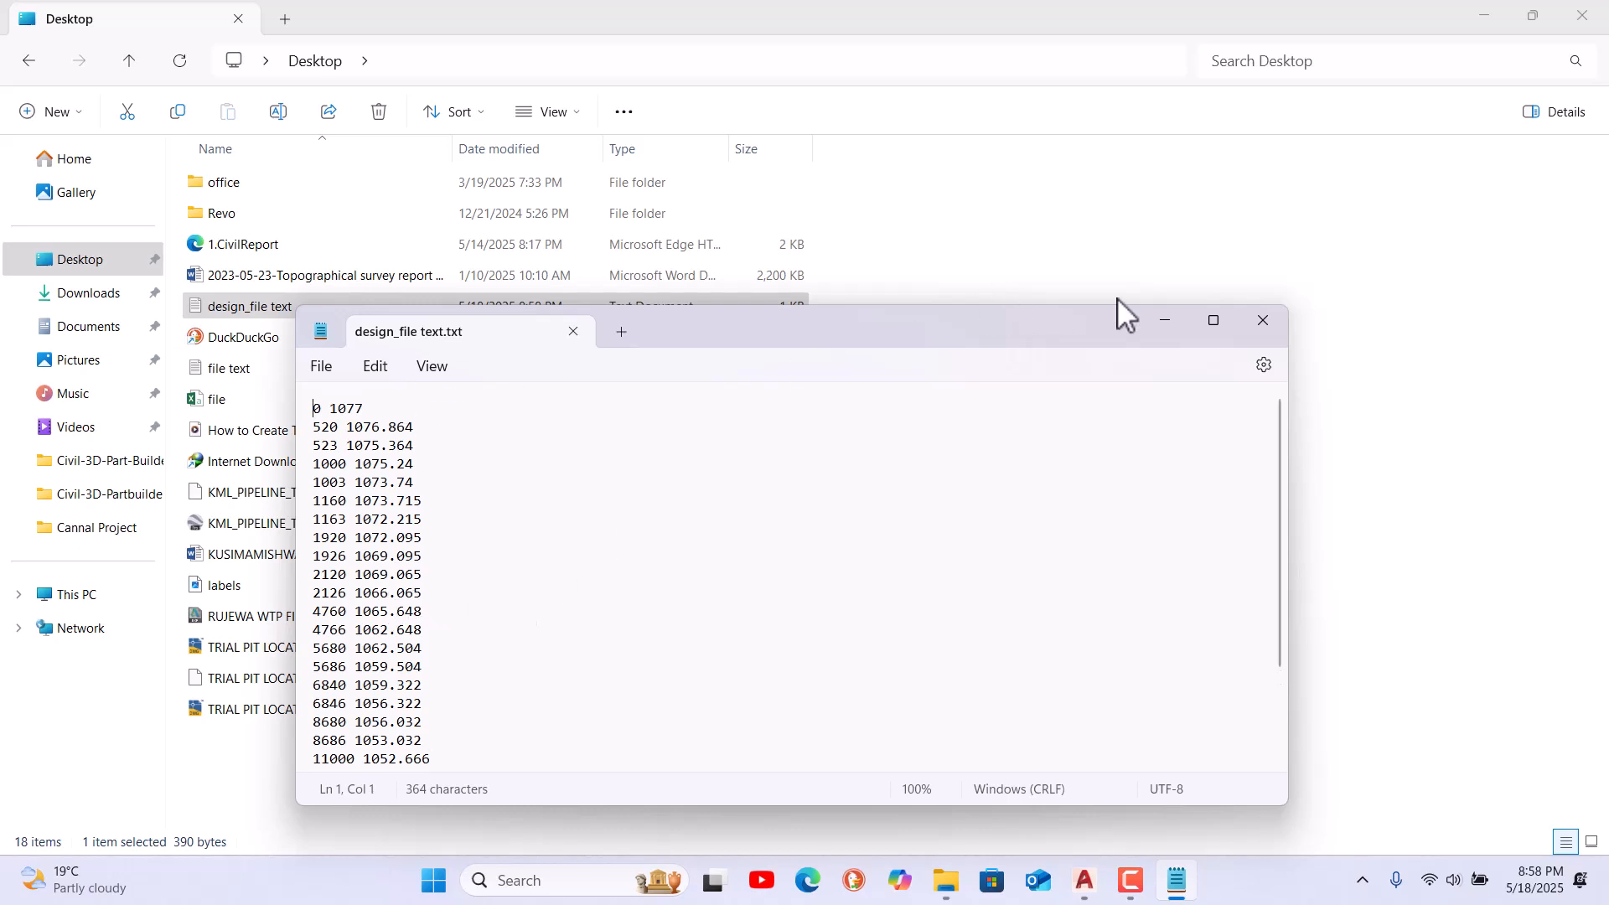
click(1265, 319)
click(1583, 16)
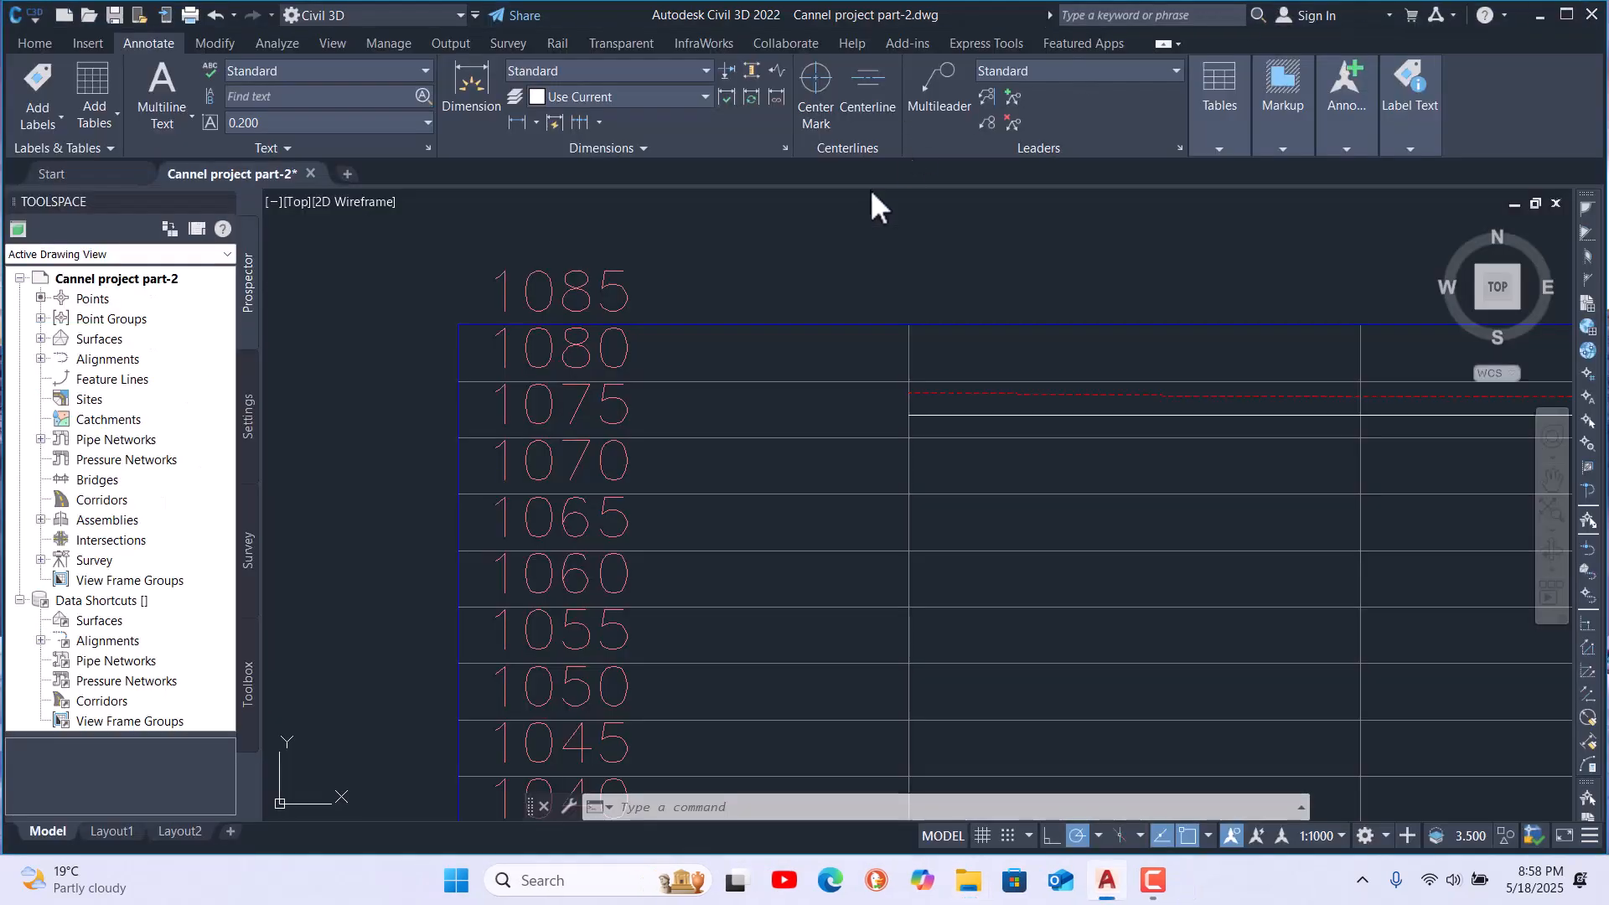
Start Create Profile from File in Civil 3D and load "design_file text" from the Desktop
scroll(450, 450, down, 5)
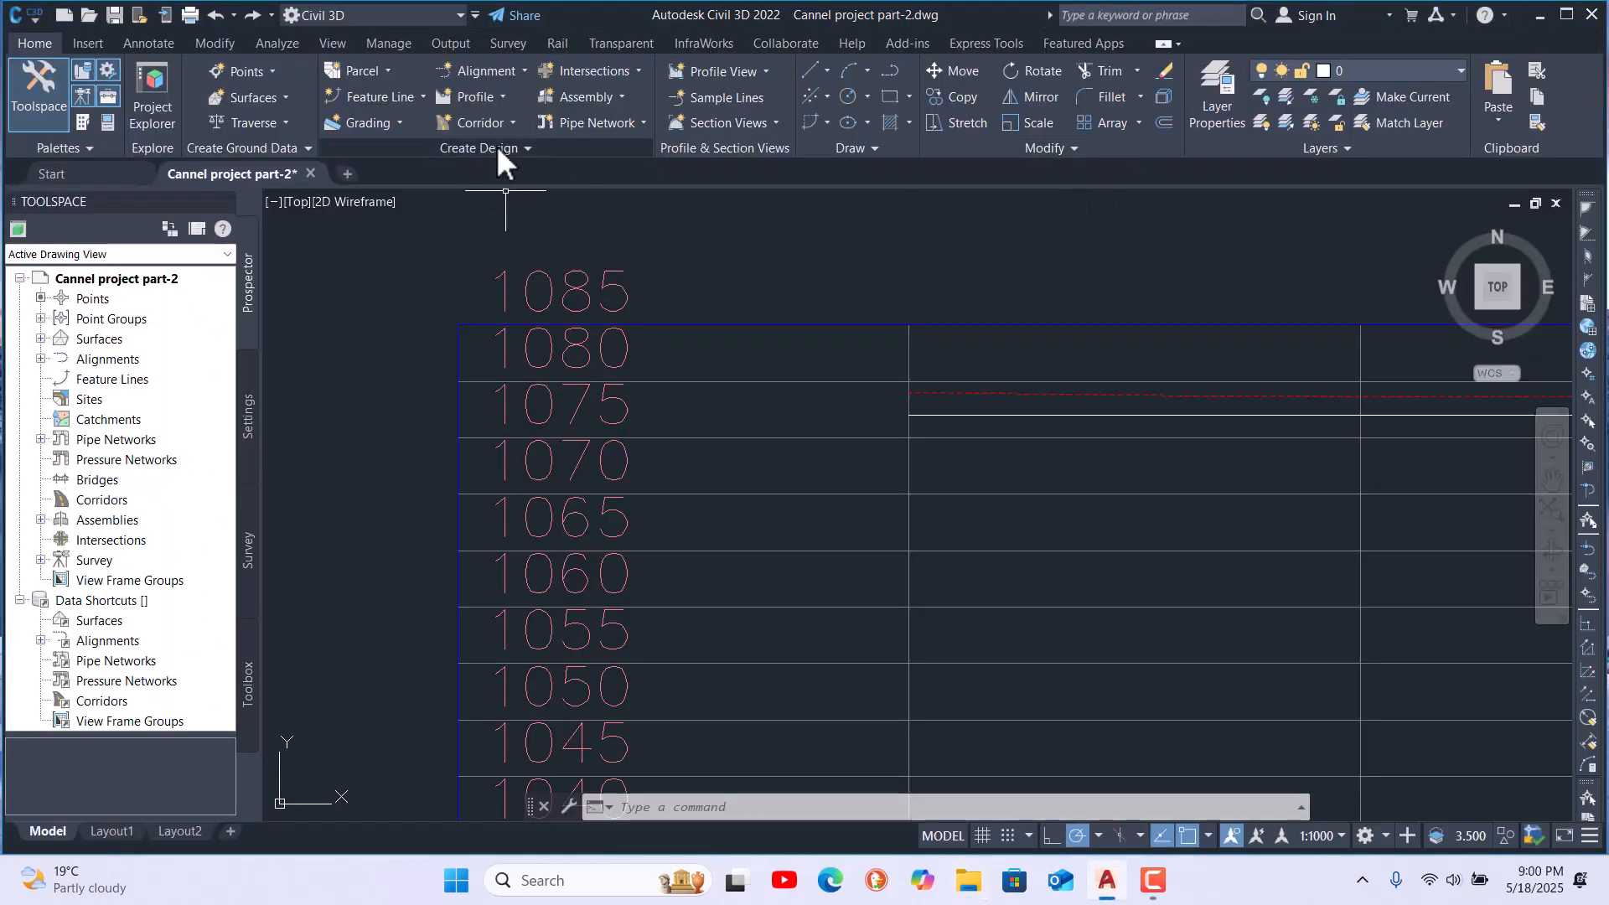
click(500, 96)
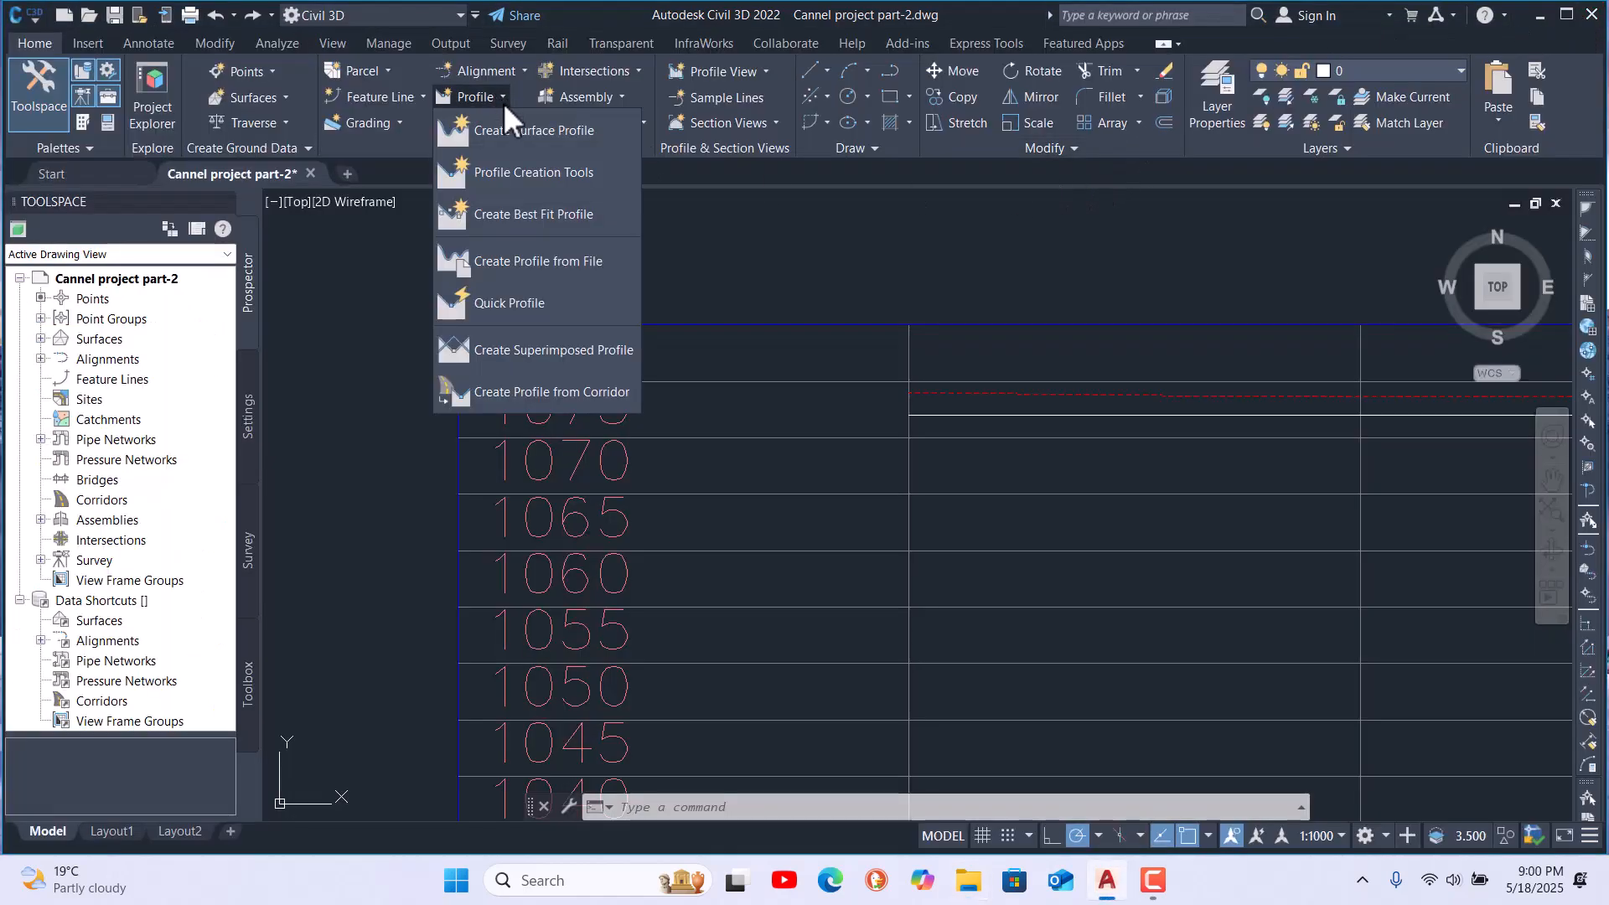
click(556, 262)
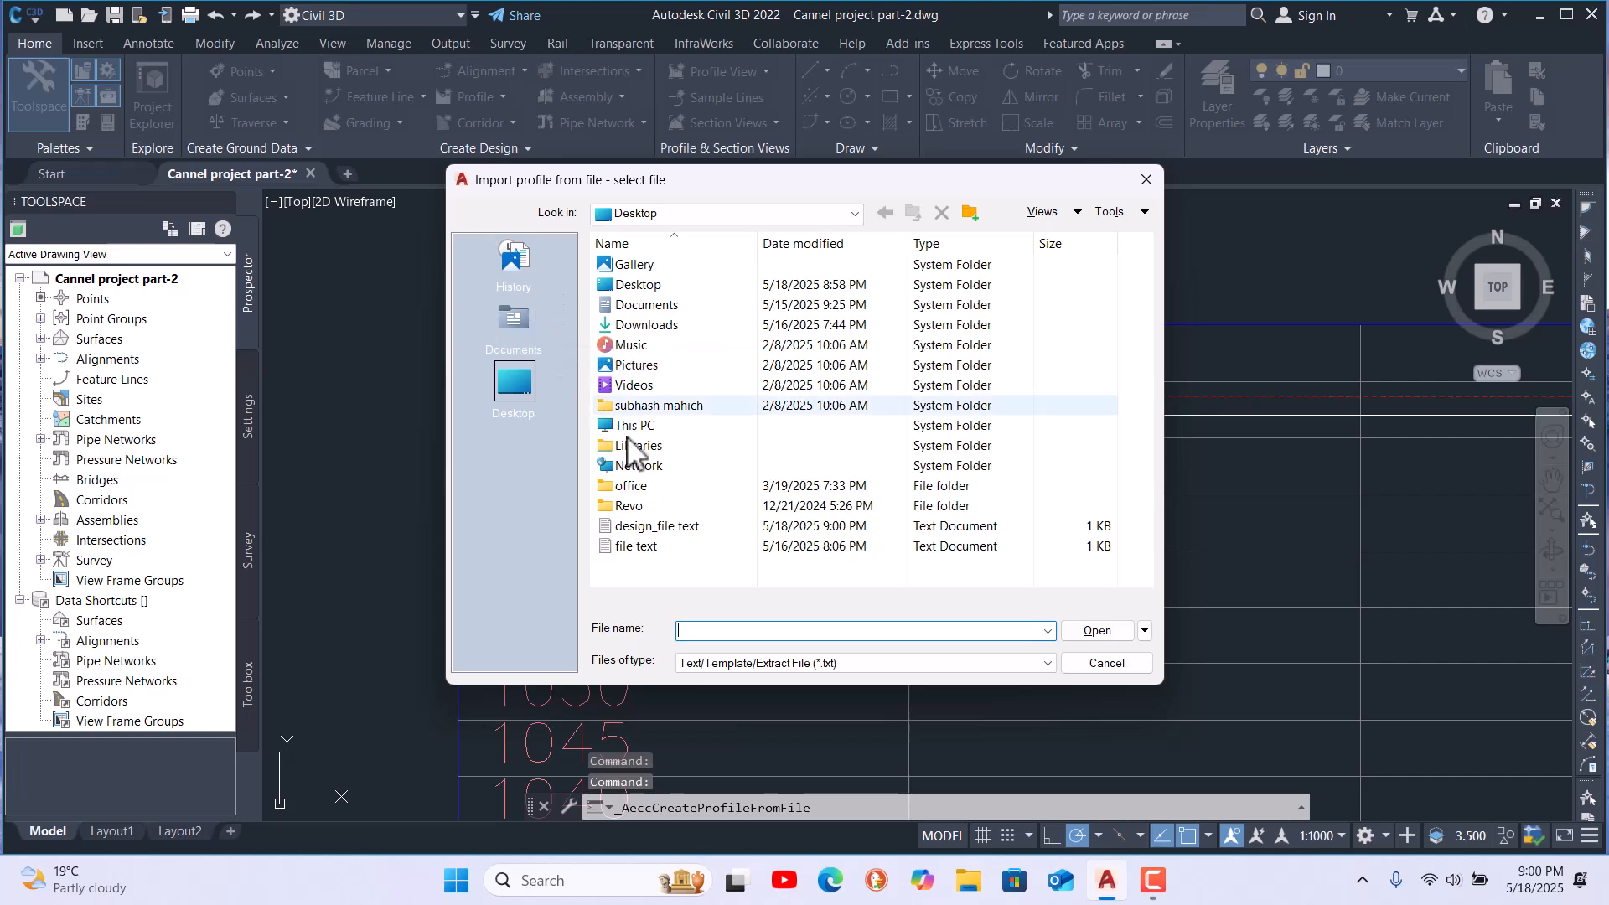
click(680, 528)
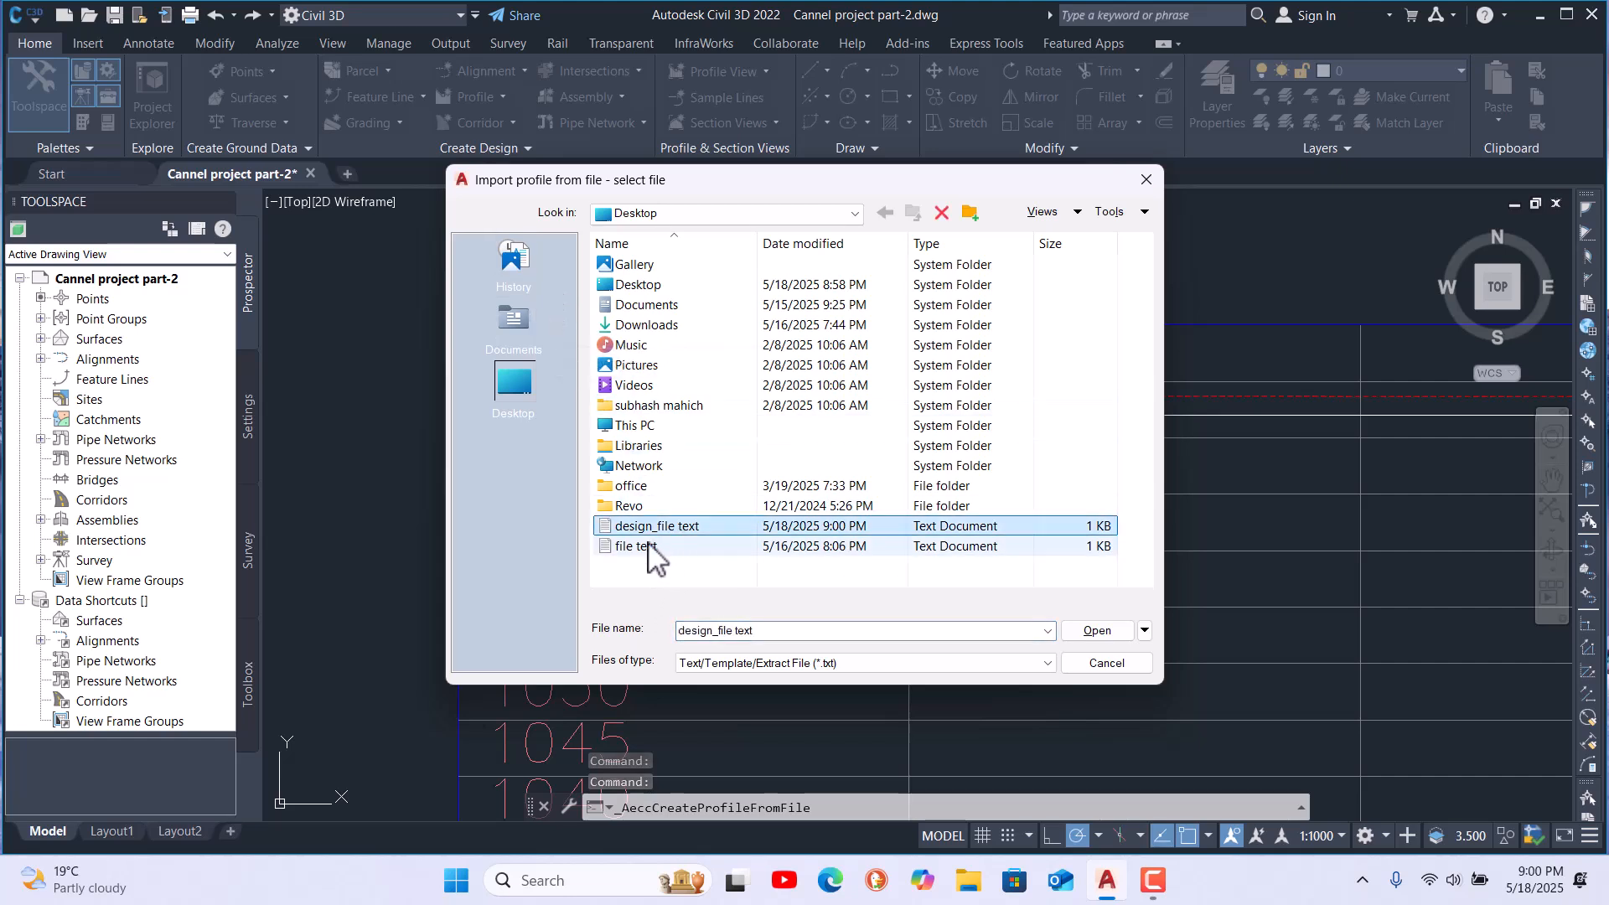
click(1095, 633)
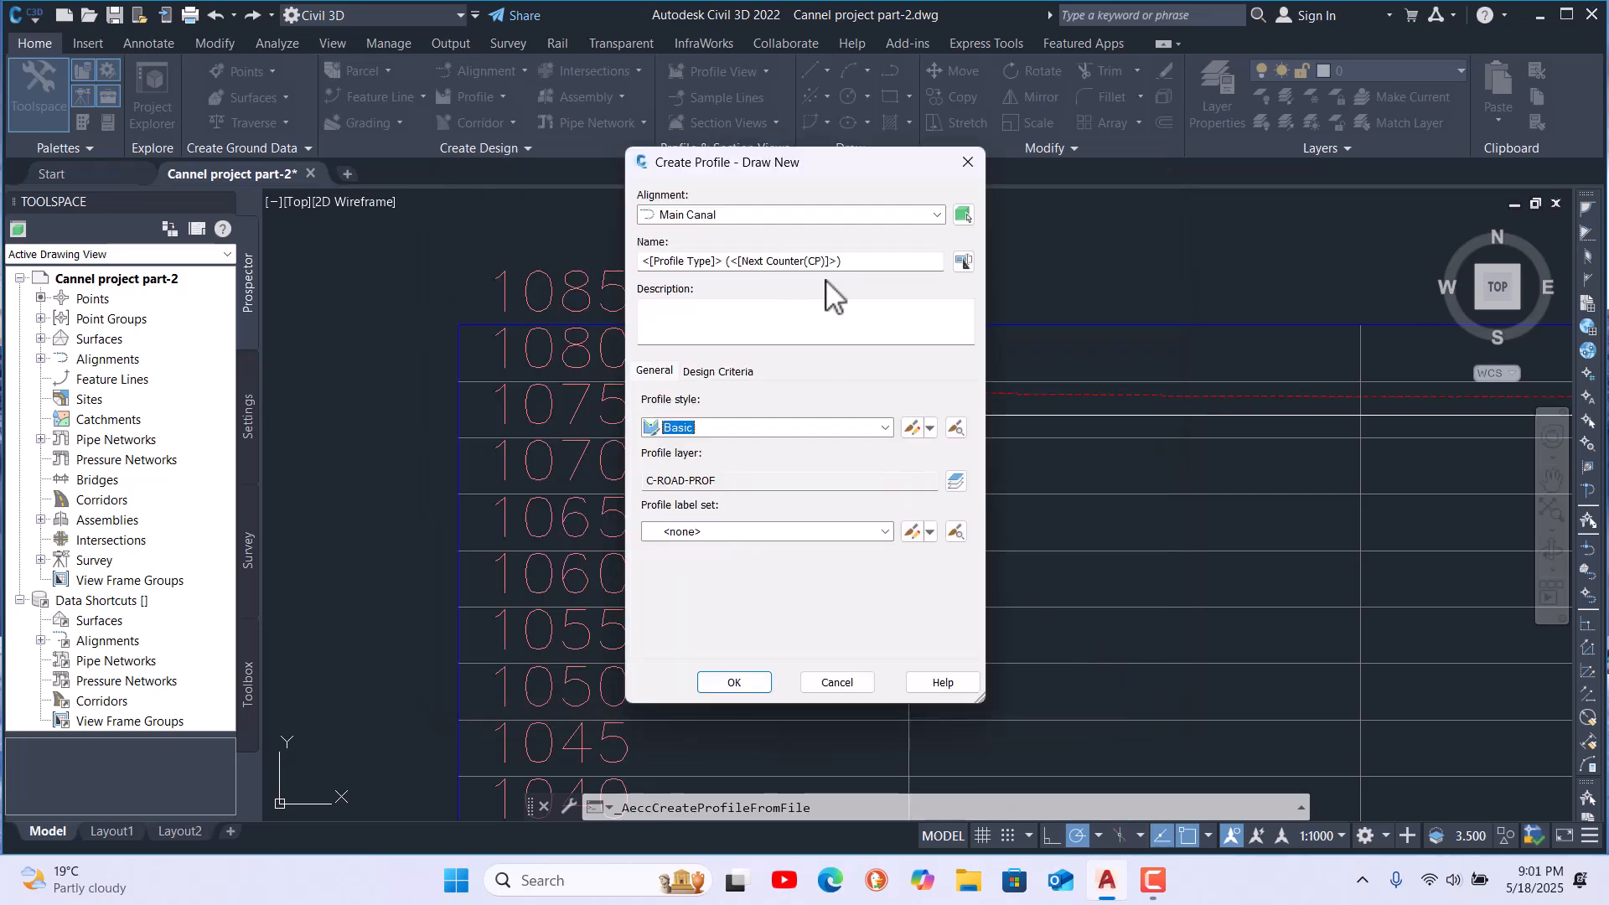
Name the new Main Canal profile Design_Profile_Canal
drag(862, 262, 608, 277)
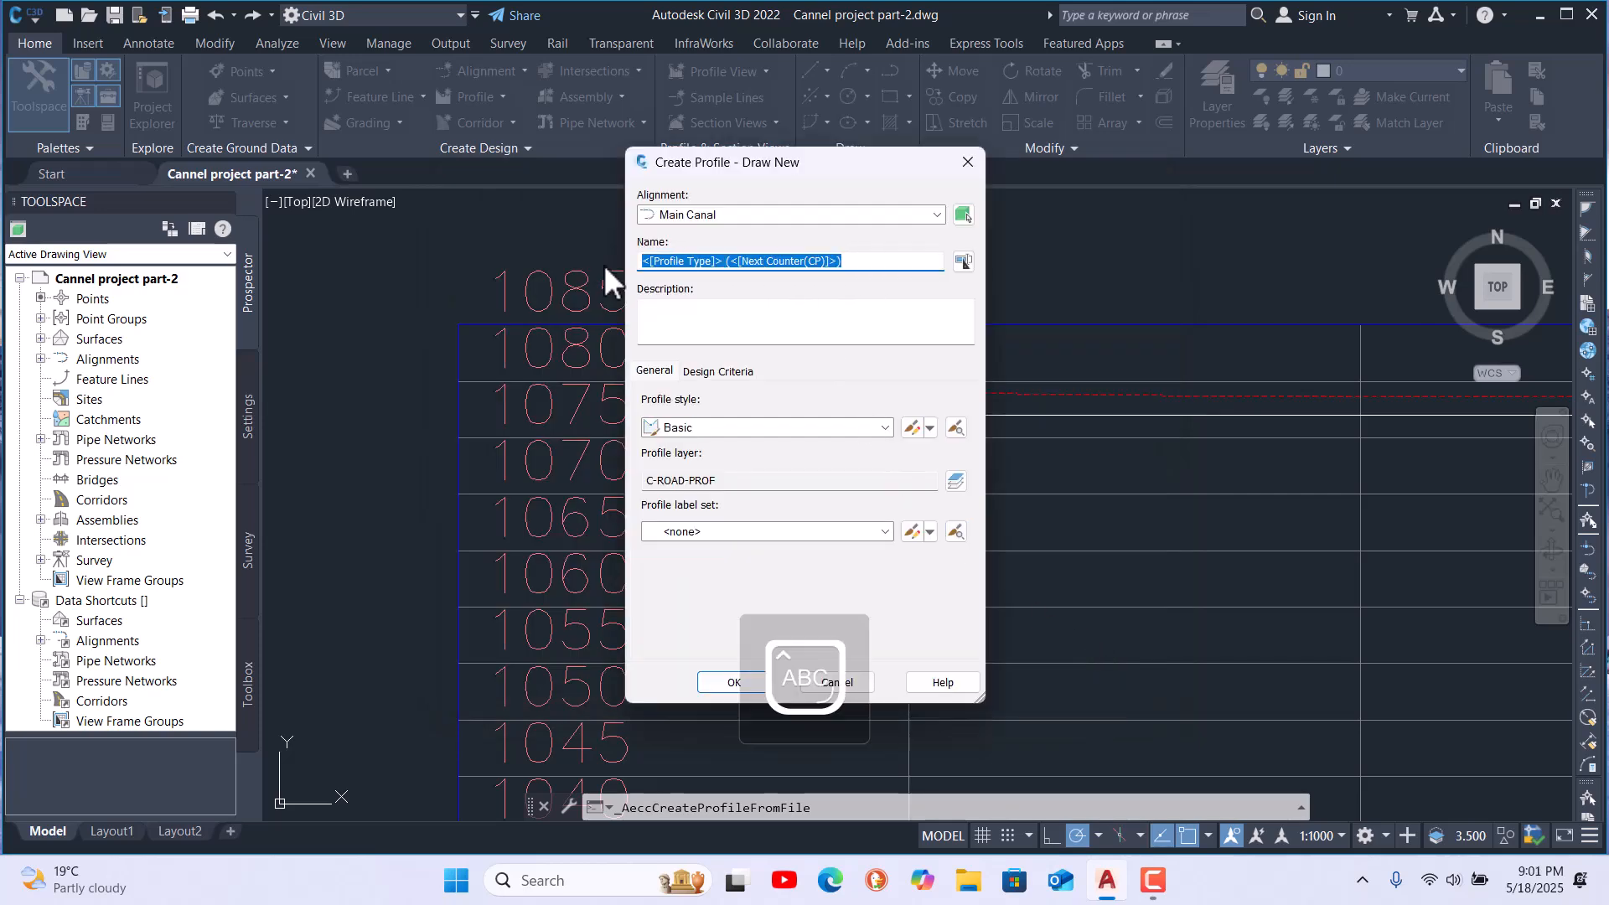
text(Design_)
key(Caps_Lock)
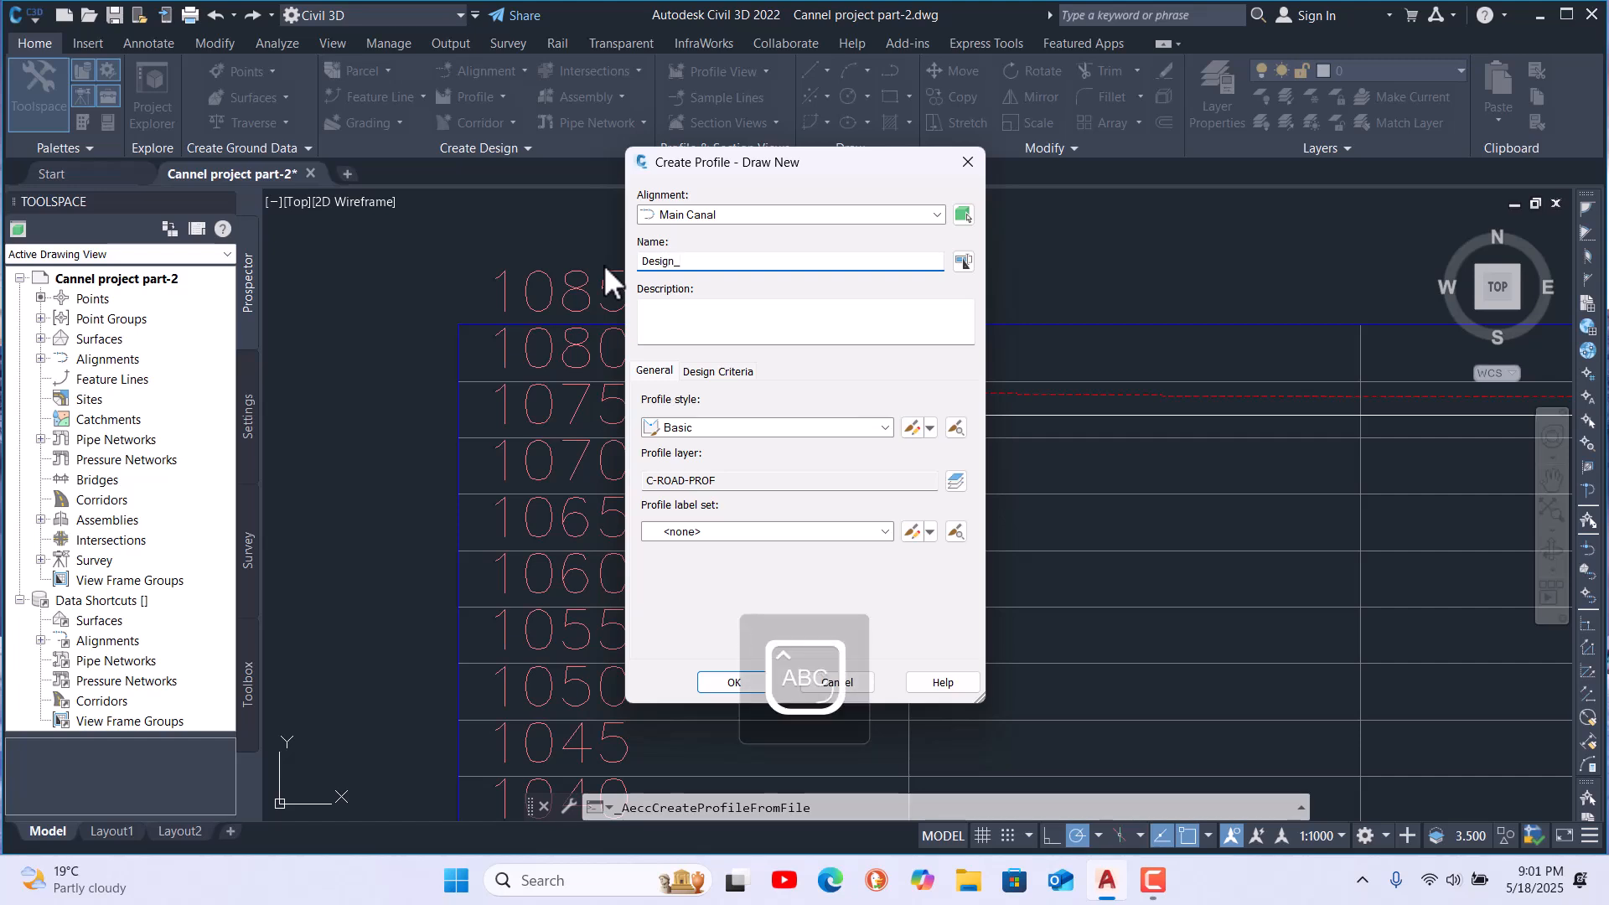
text(P)
key(Caps_Lock)
text(rofile)
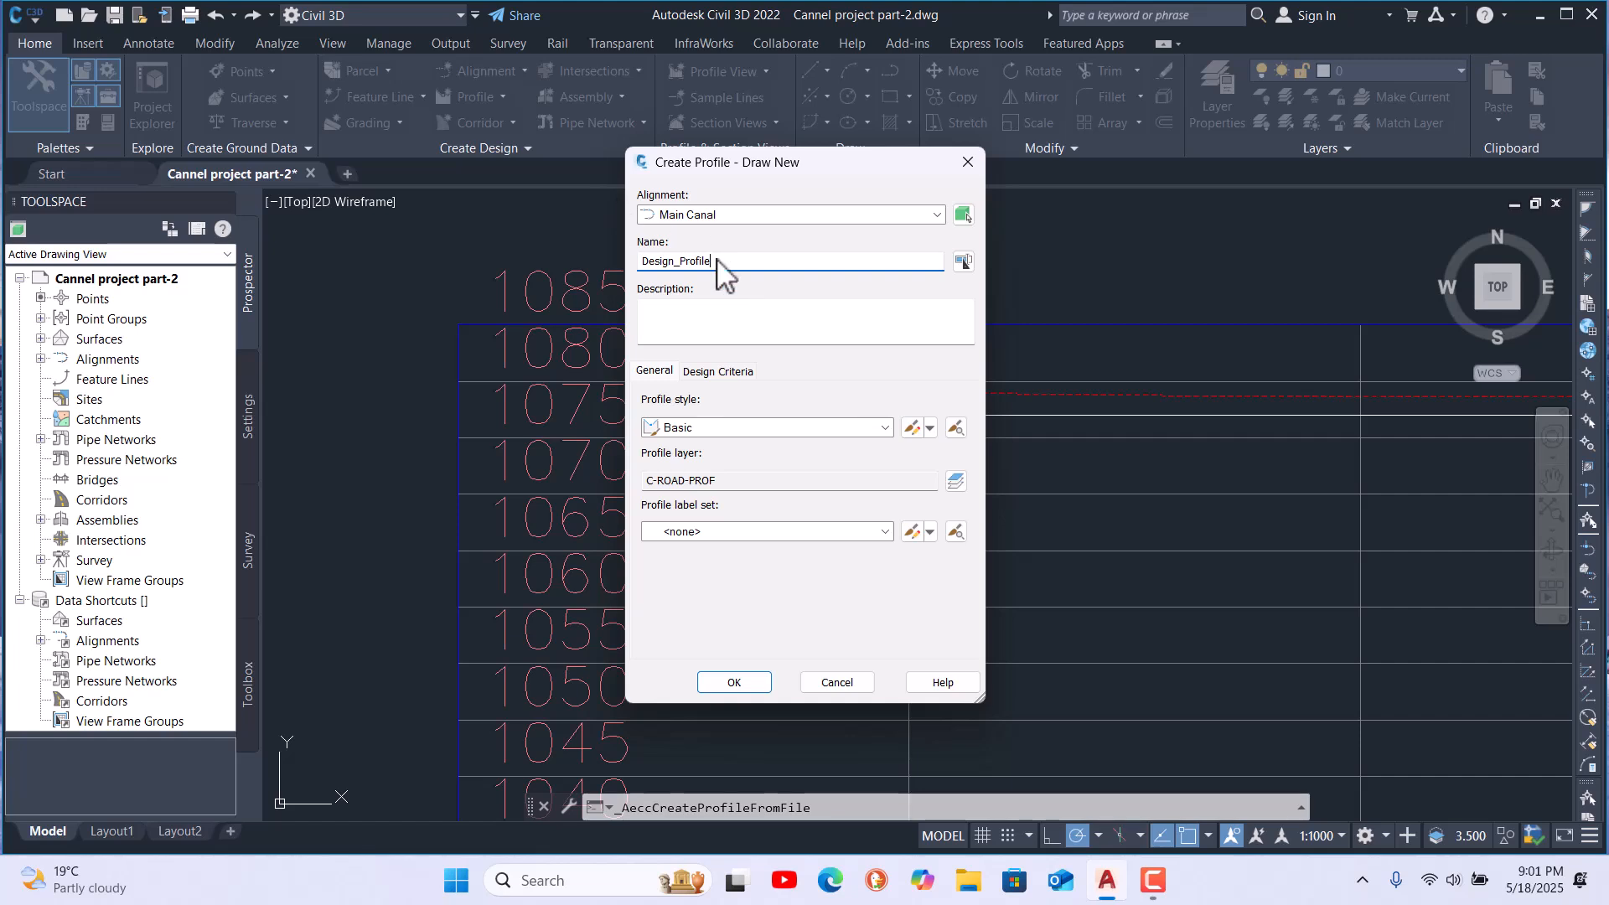
text(_C)
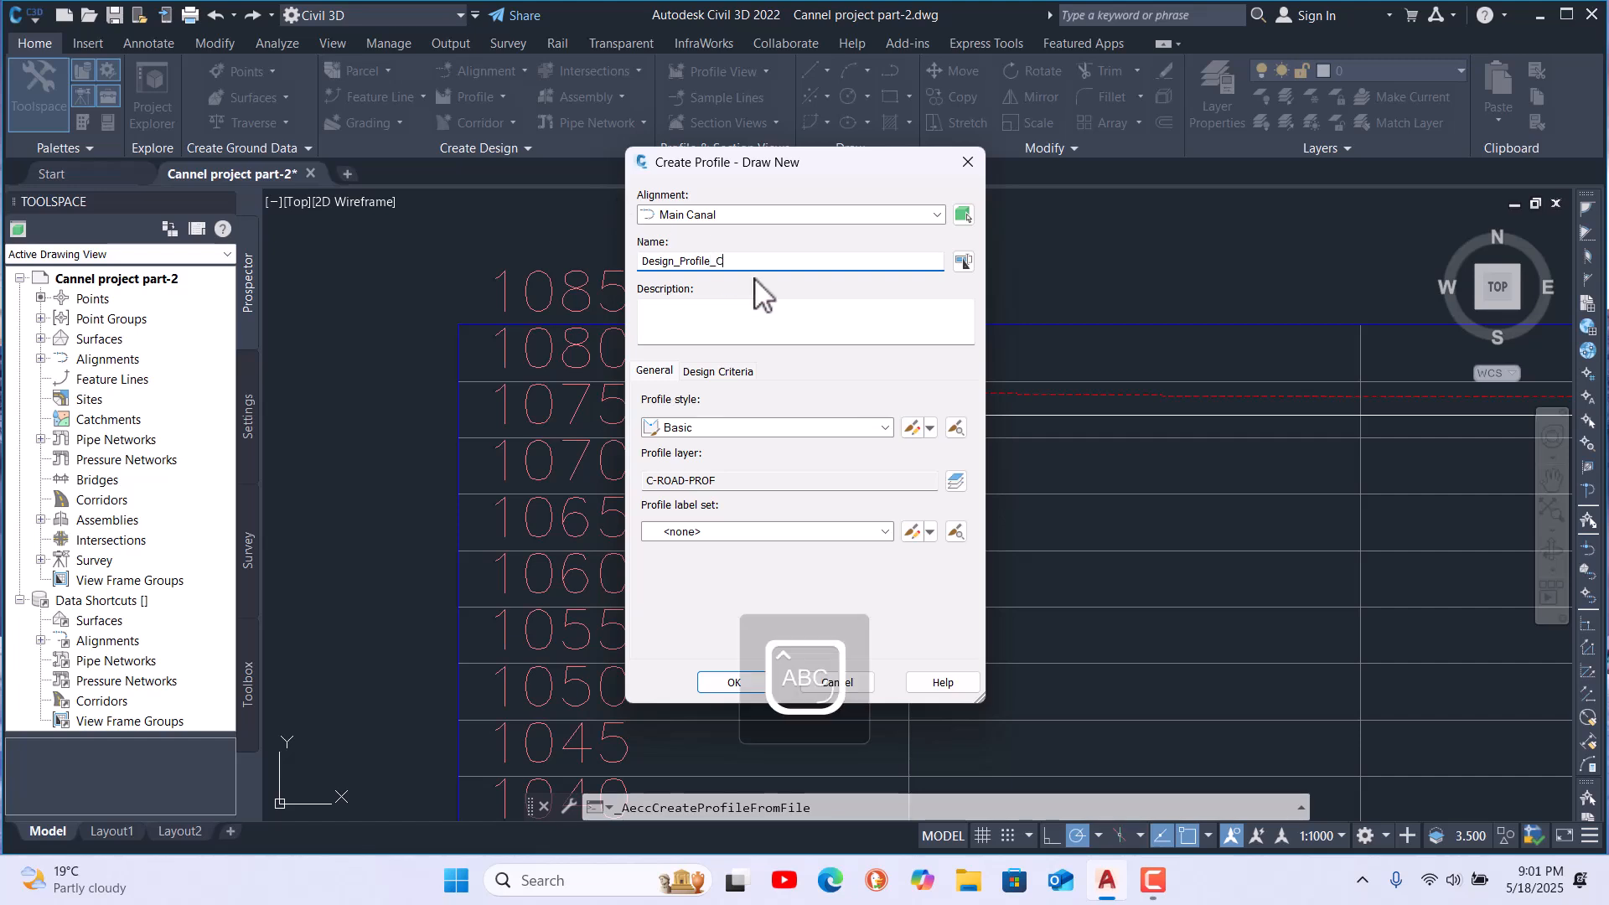
text(anal)
Assign the Design Profile style and the Complete Label Set, and create the profile
click(813, 429)
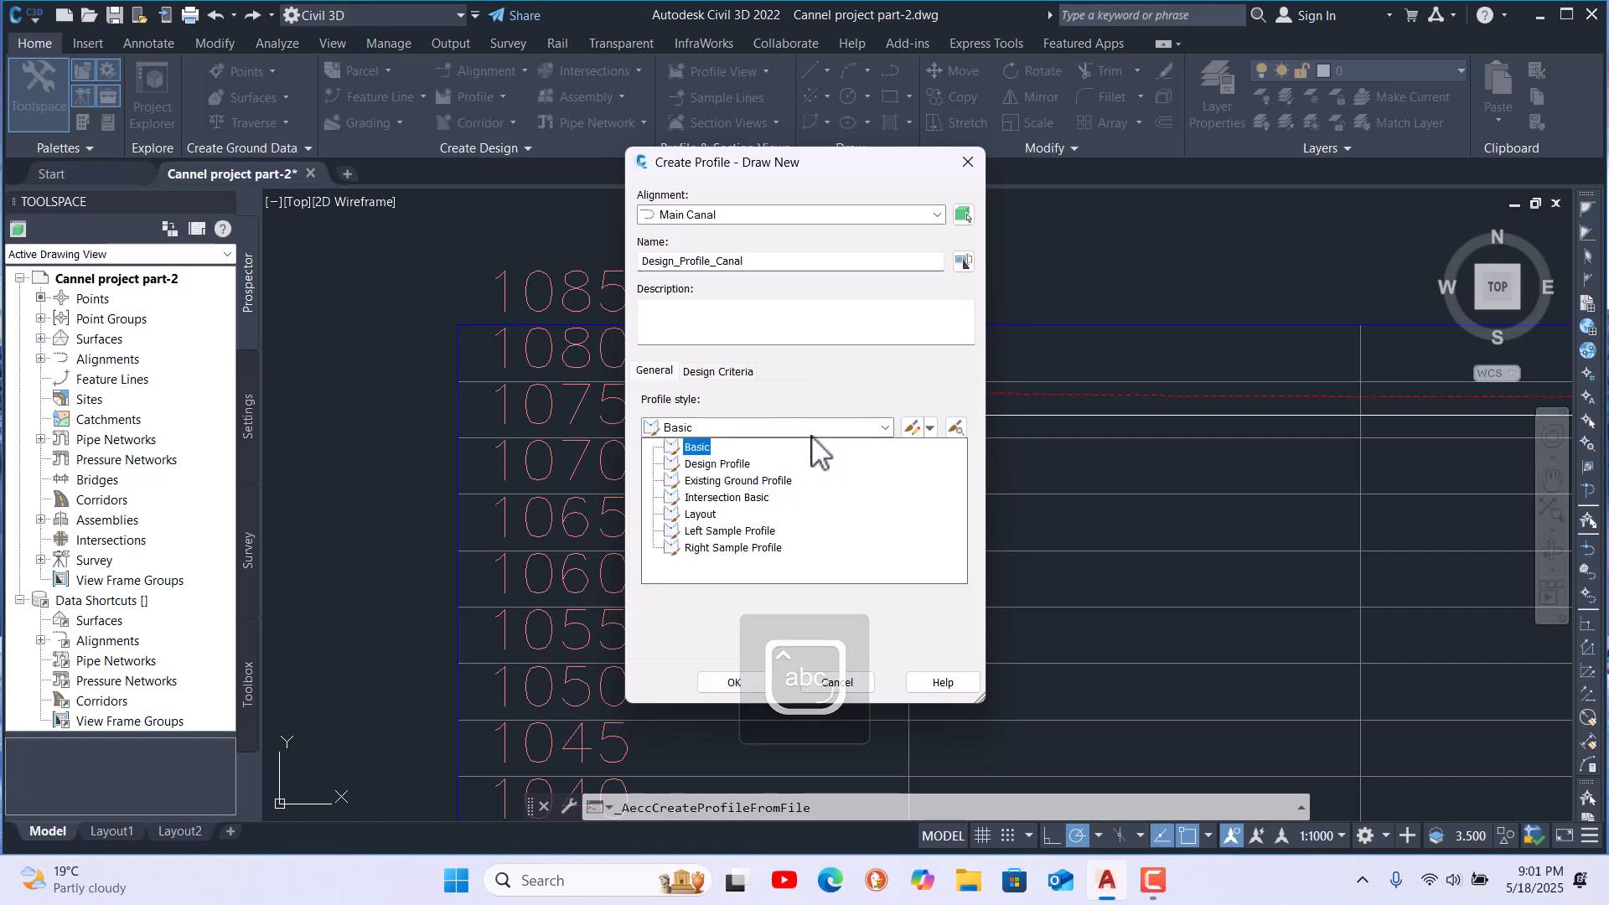
click(738, 463)
click(764, 533)
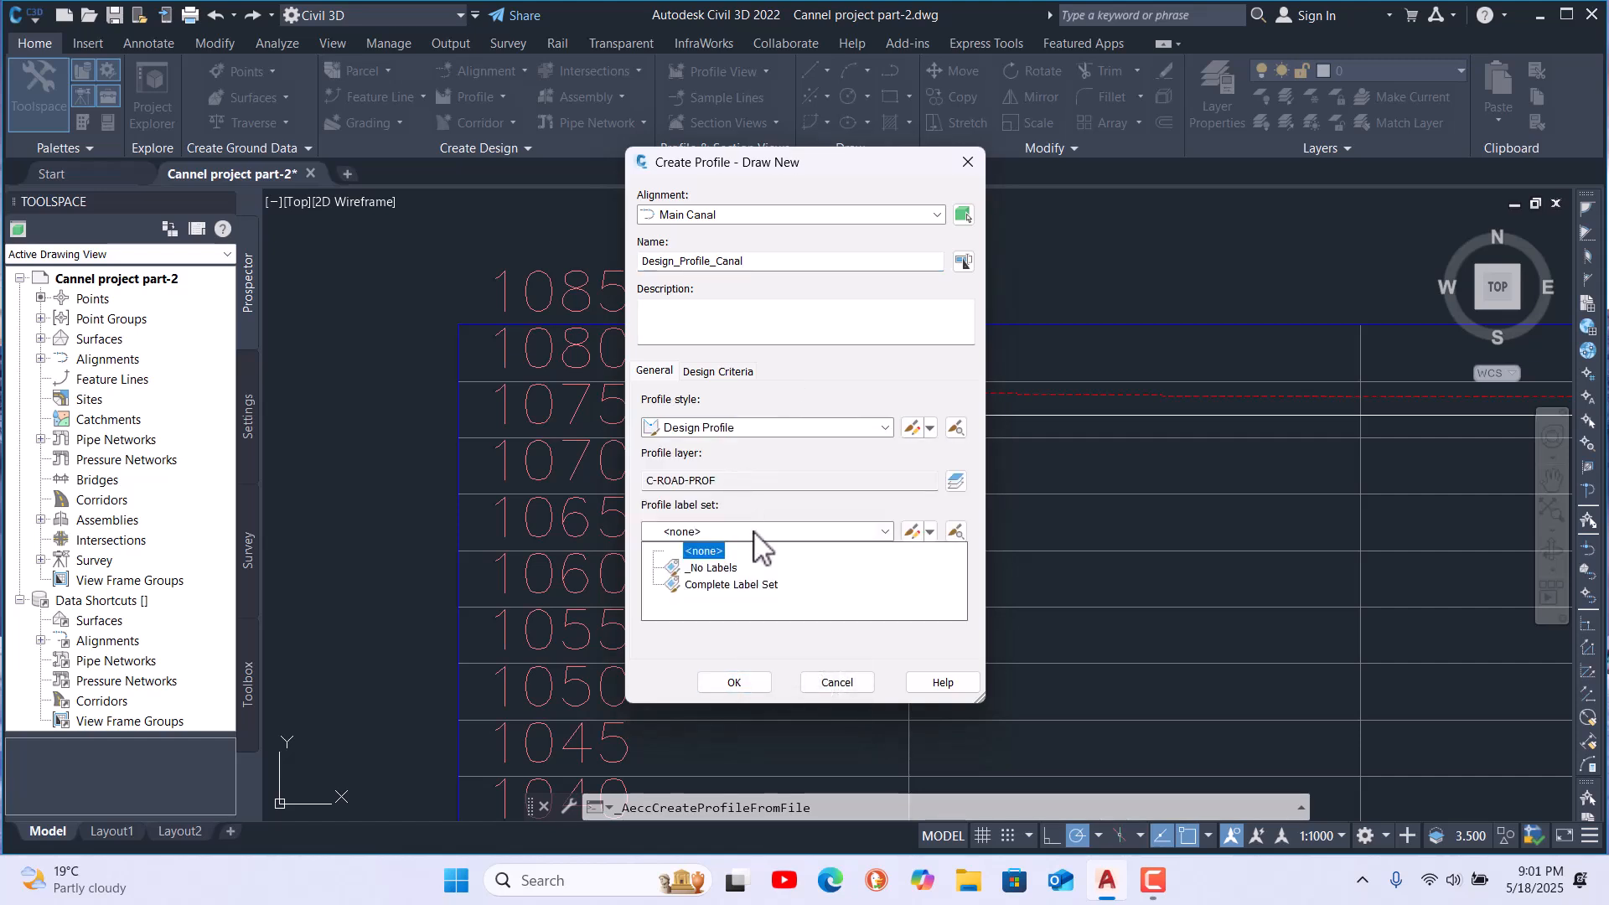
click(758, 591)
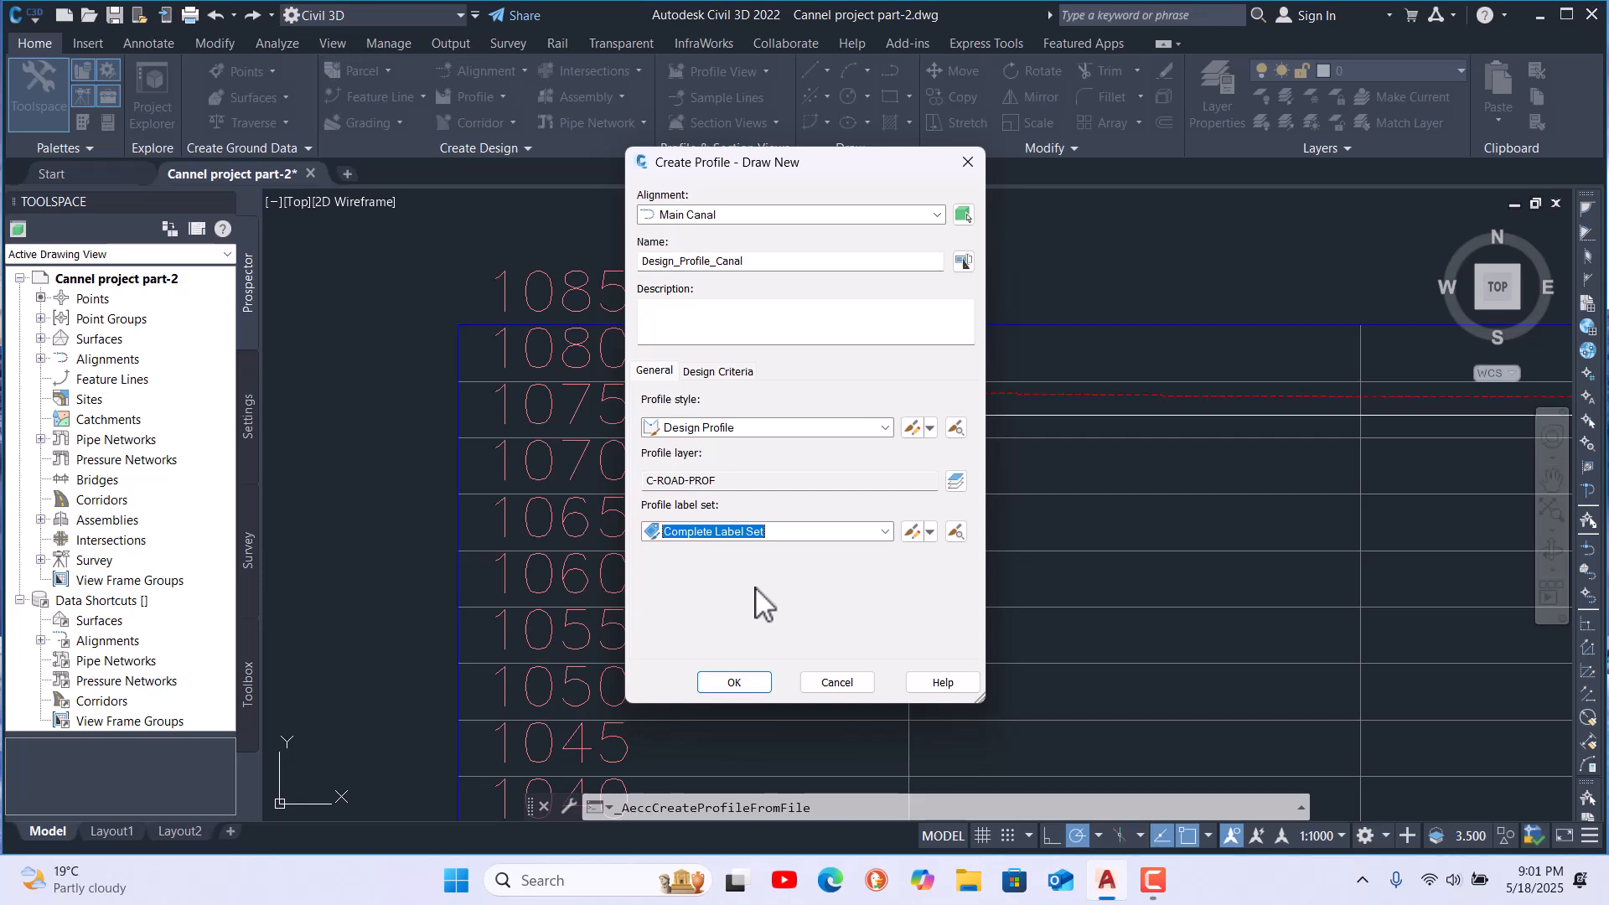
click(734, 683)
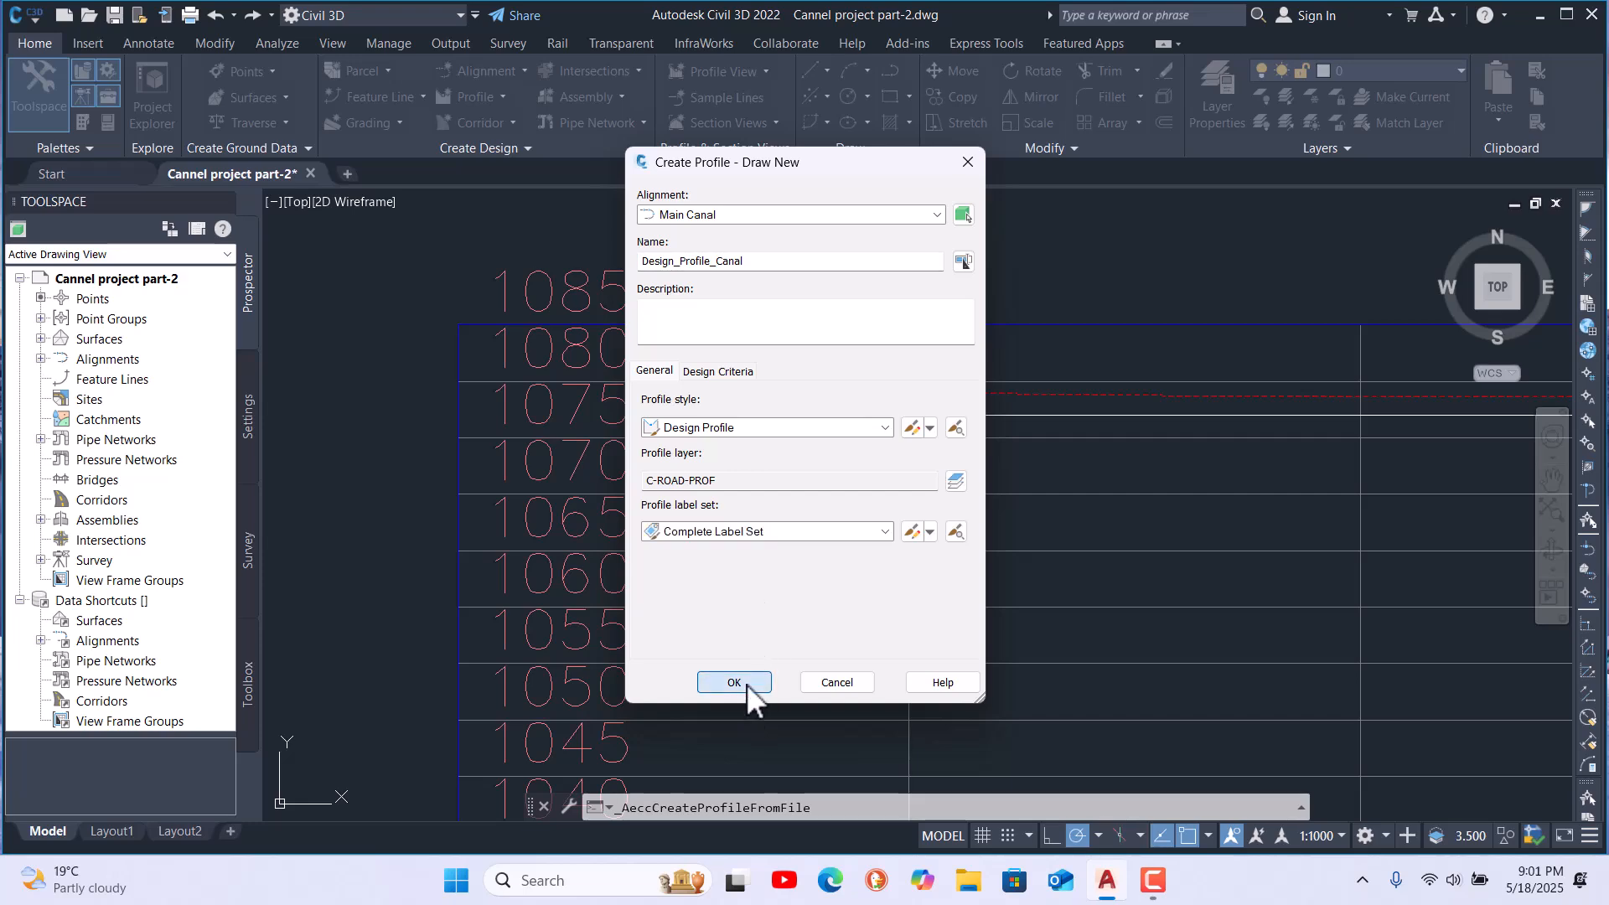
Examine the imported design profile from its start along the profile view, including its grade breaks and slope labels
scroll(682, 546, down, 5)
scroll(627, 540, up, 5)
scroll(627, 541, up, 2)
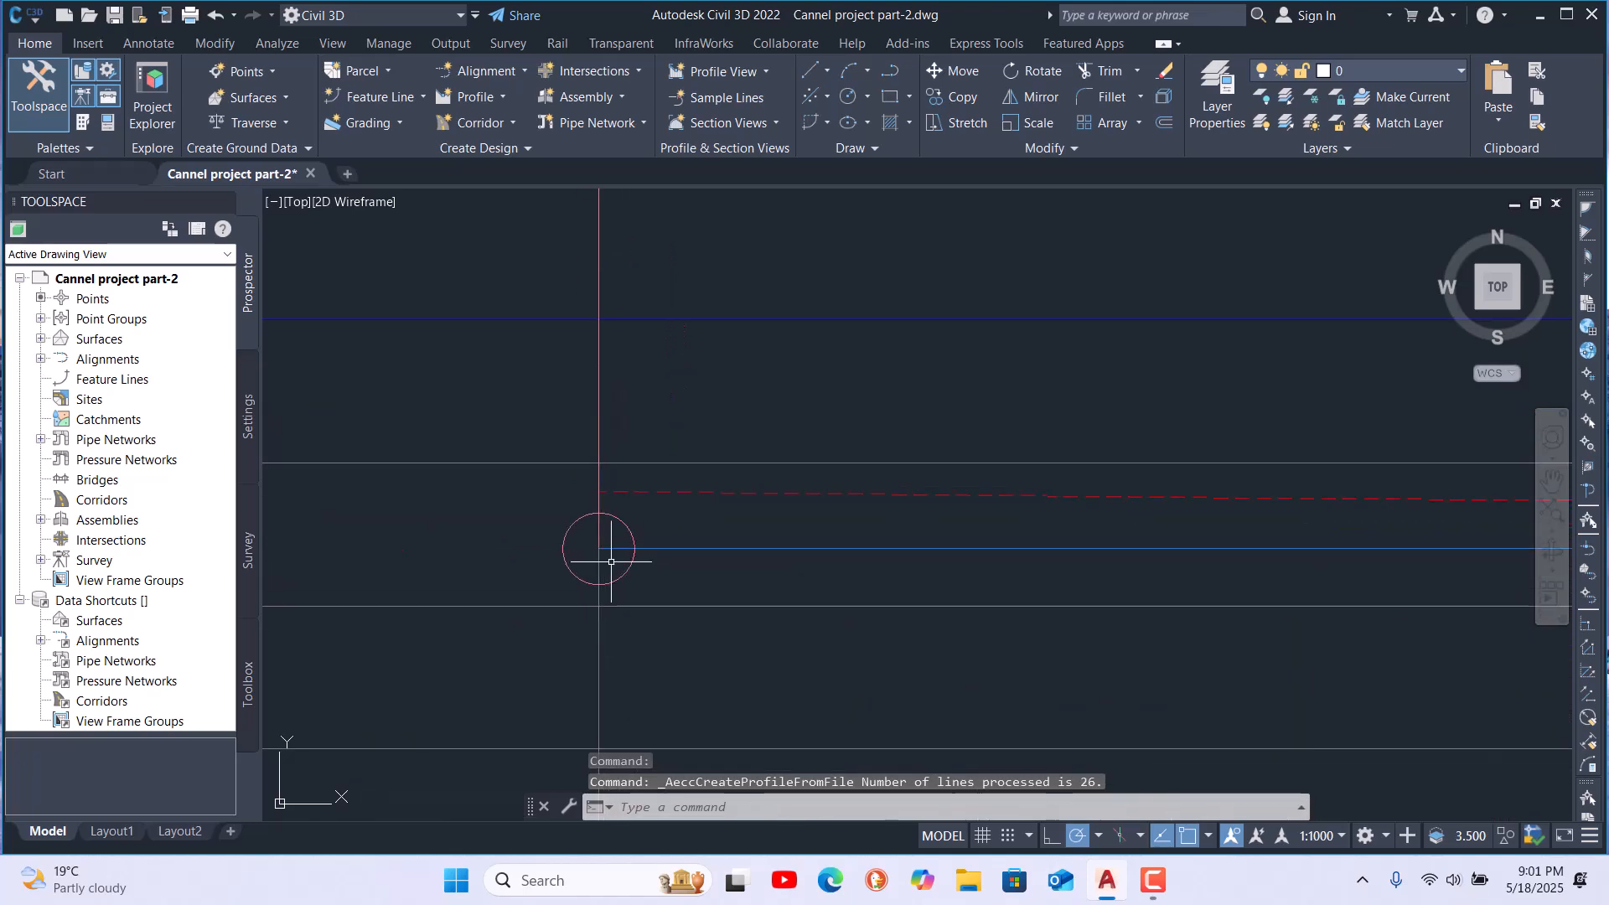
scroll(595, 548, down, 6)
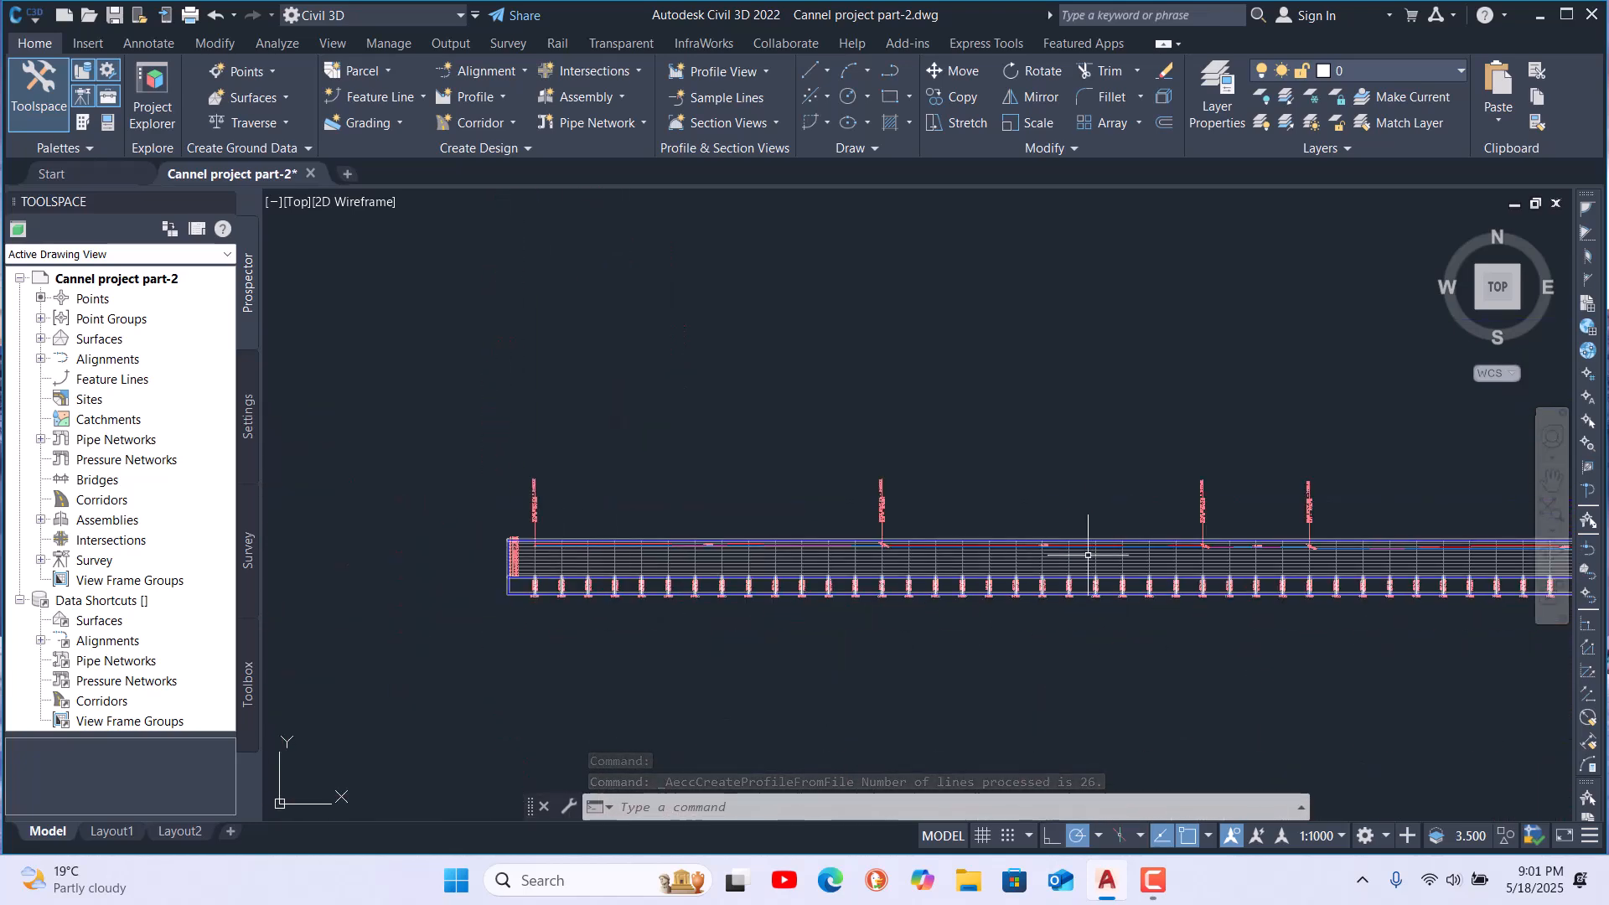
scroll(586, 553, up, 8)
scroll(612, 563, down, 4)
scroll(1437, 592, up, 10)
scroll(843, 503, down, 6)
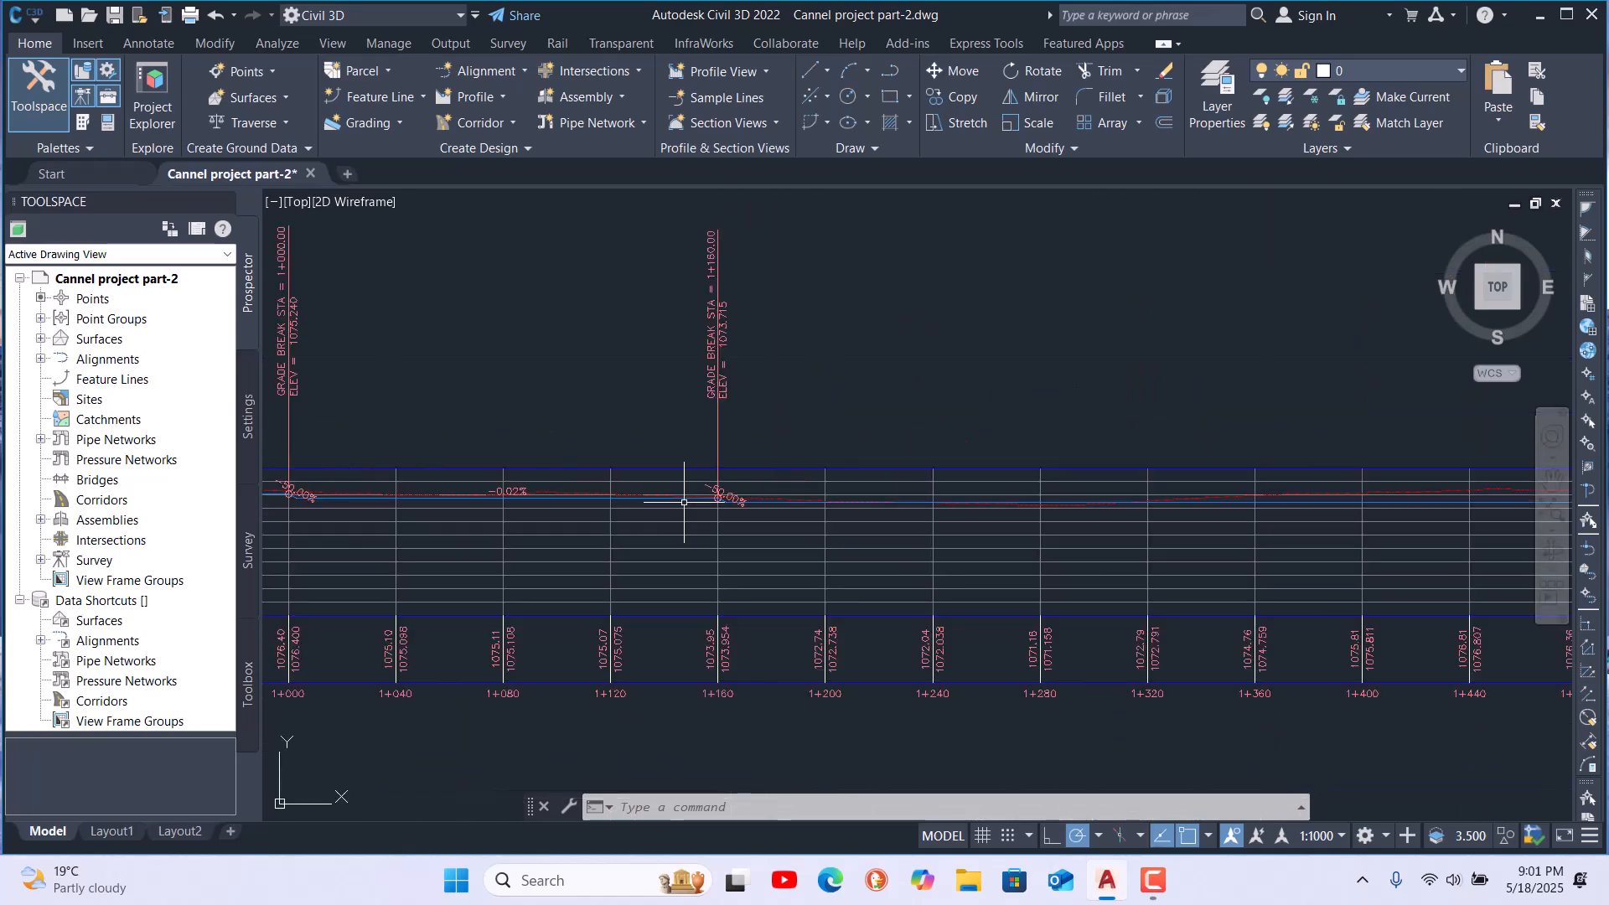
scroll(1376, 503, up, 6)
scroll(655, 507, down, 1)
scroll(654, 507, down, 5)
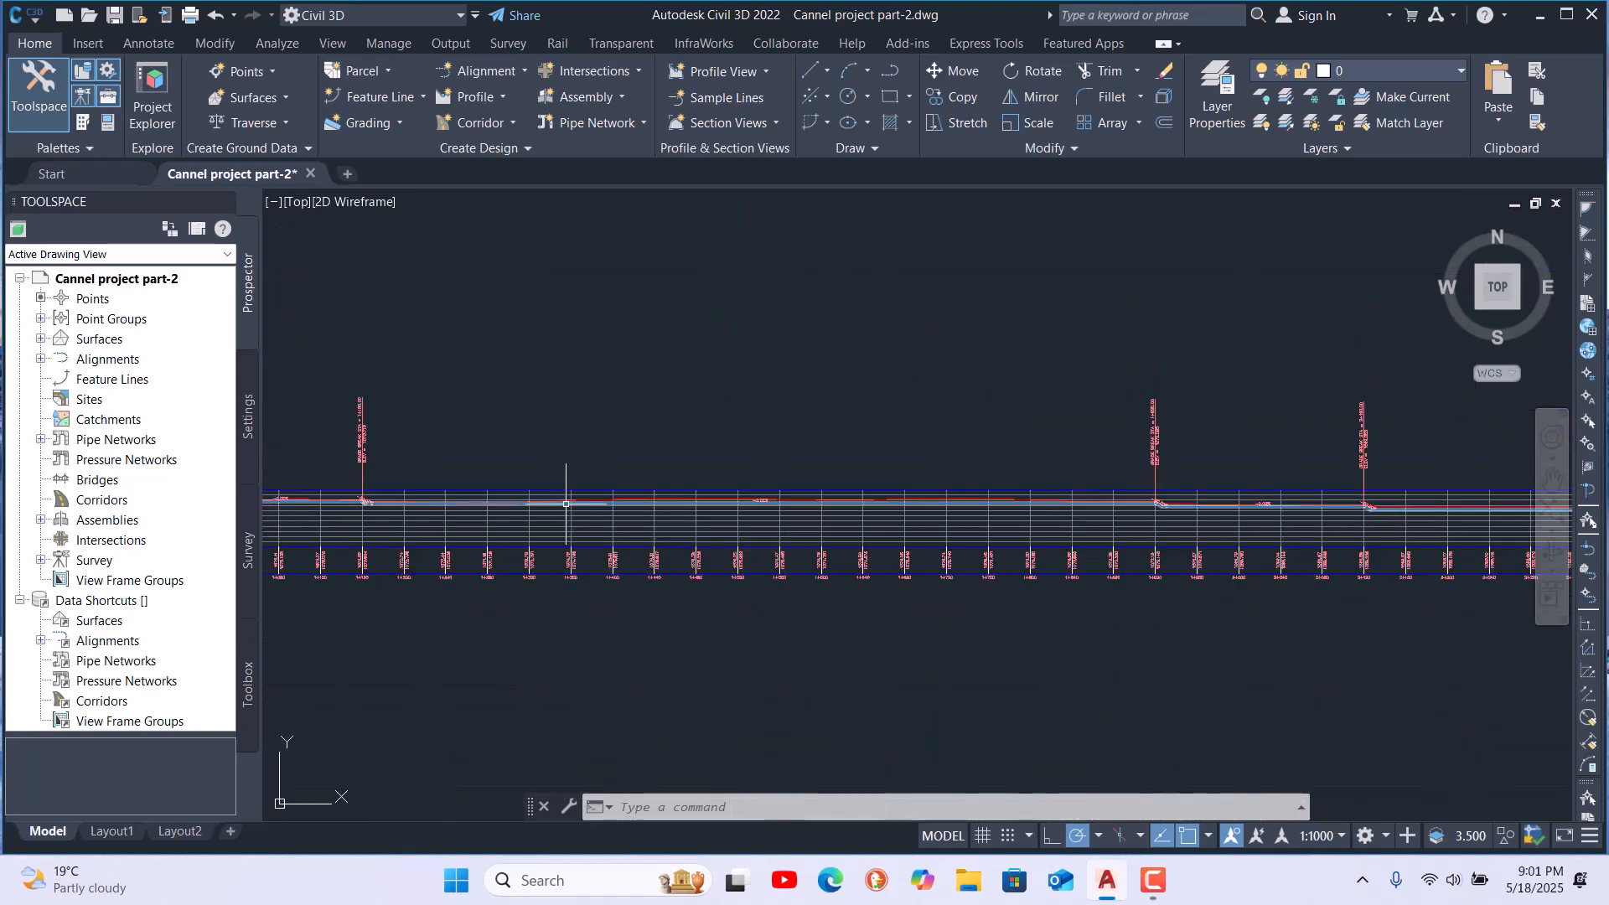
scroll(1365, 506, up, 6)
scroll(900, 561, down, 1)
scroll(514, 546, down, 8)
scroll(1203, 547, down, 6)
Examine the end of the design profile near station 15+560 and its final grade break label
scroll(1336, 545, up, 7)
scroll(1289, 563, up, 6)
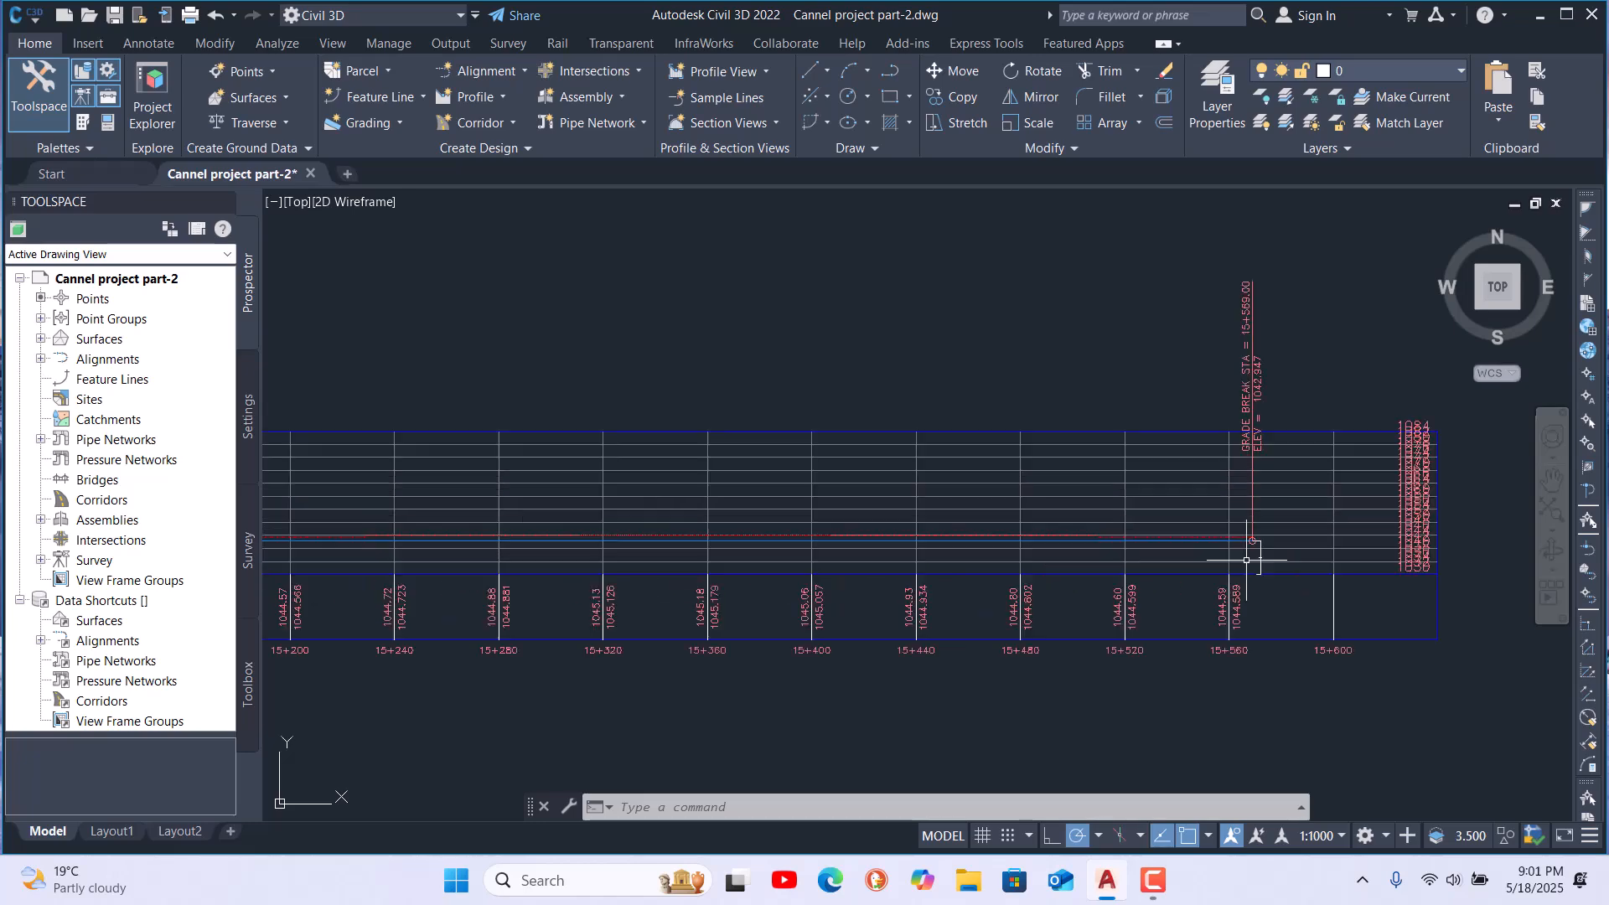
scroll(1278, 473, up, 2)
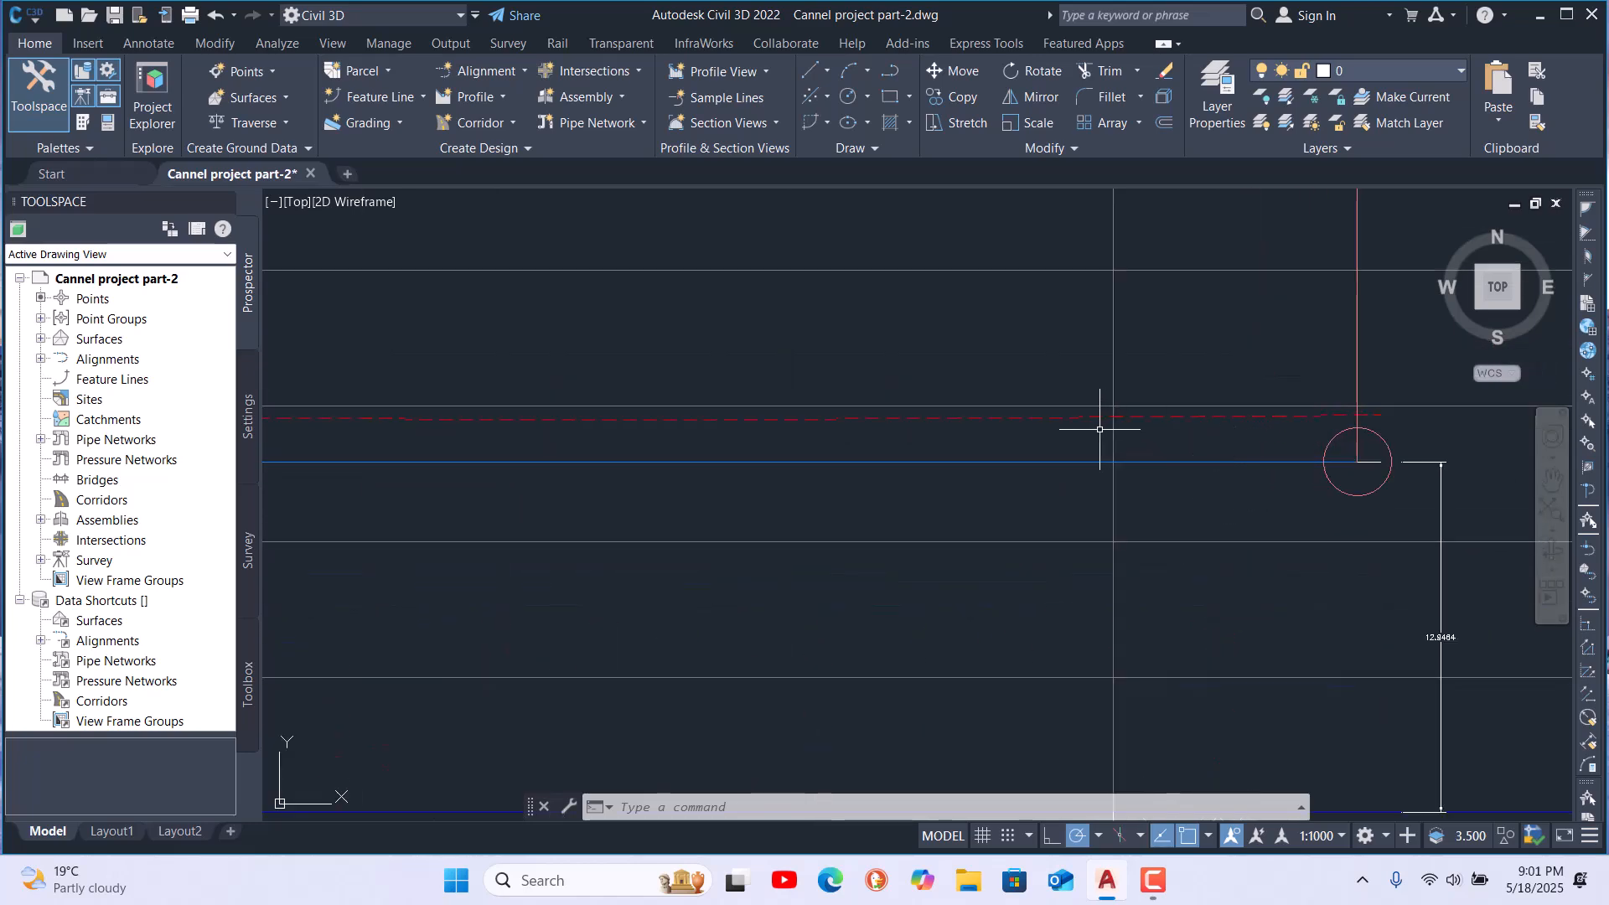
scroll(1149, 400, down, 5)
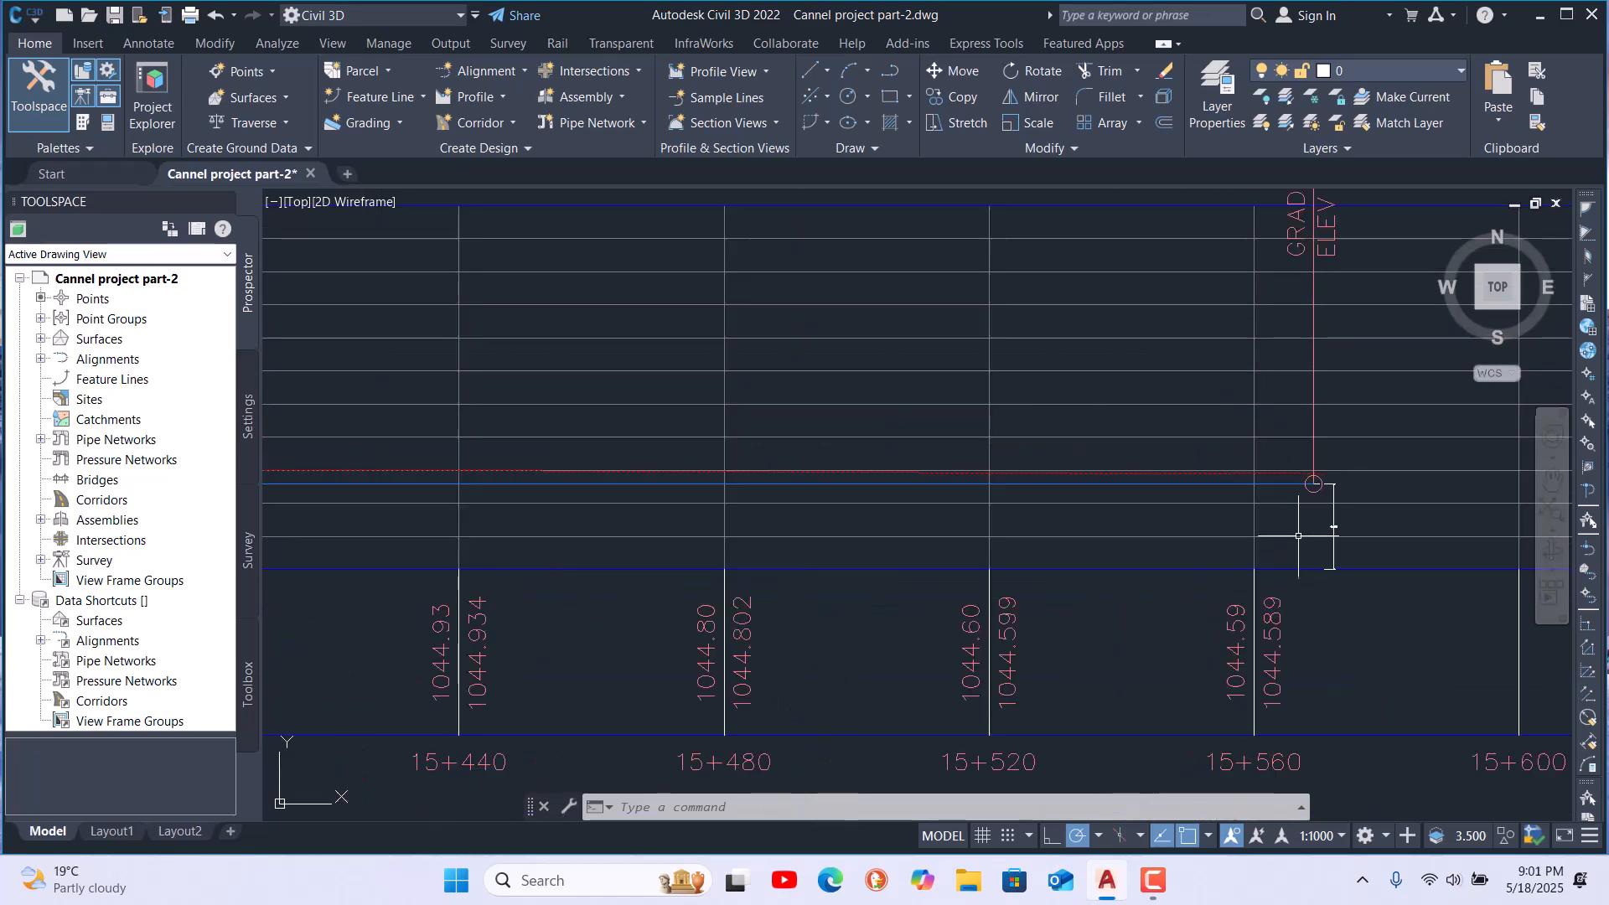
scroll(1307, 316, up, 3)
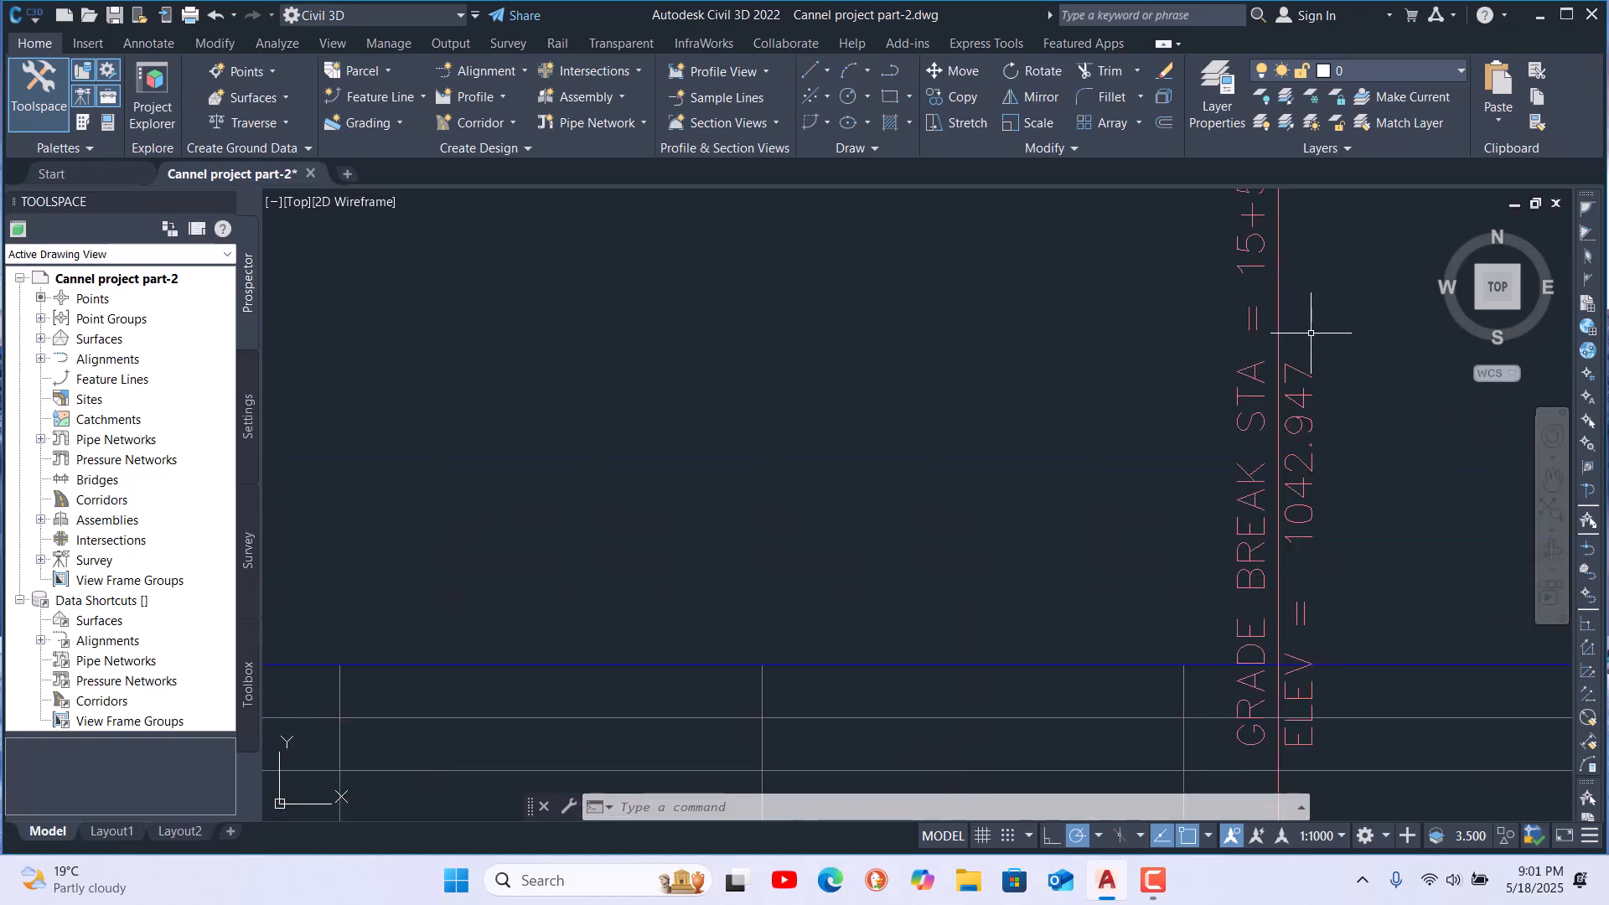
scroll(1329, 330, down, 2)
scroll(1348, 579, down, 6)
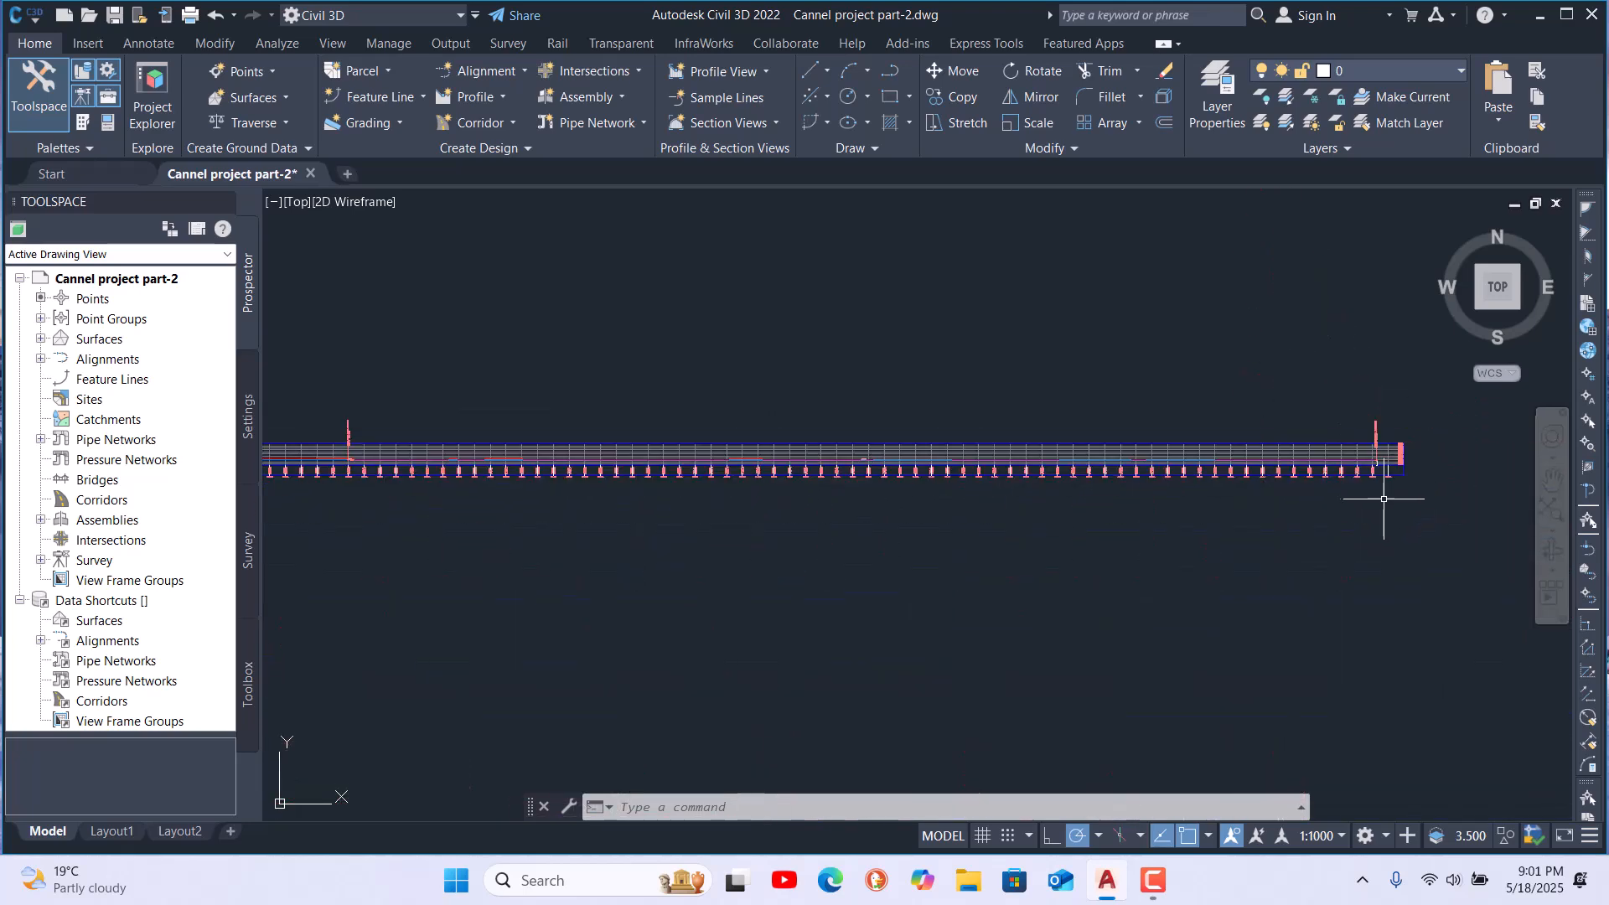
Examine the first part of the profile view again, comparing the design line with the existing ground and checking the slope labels
scroll(896, 505, up, 8)
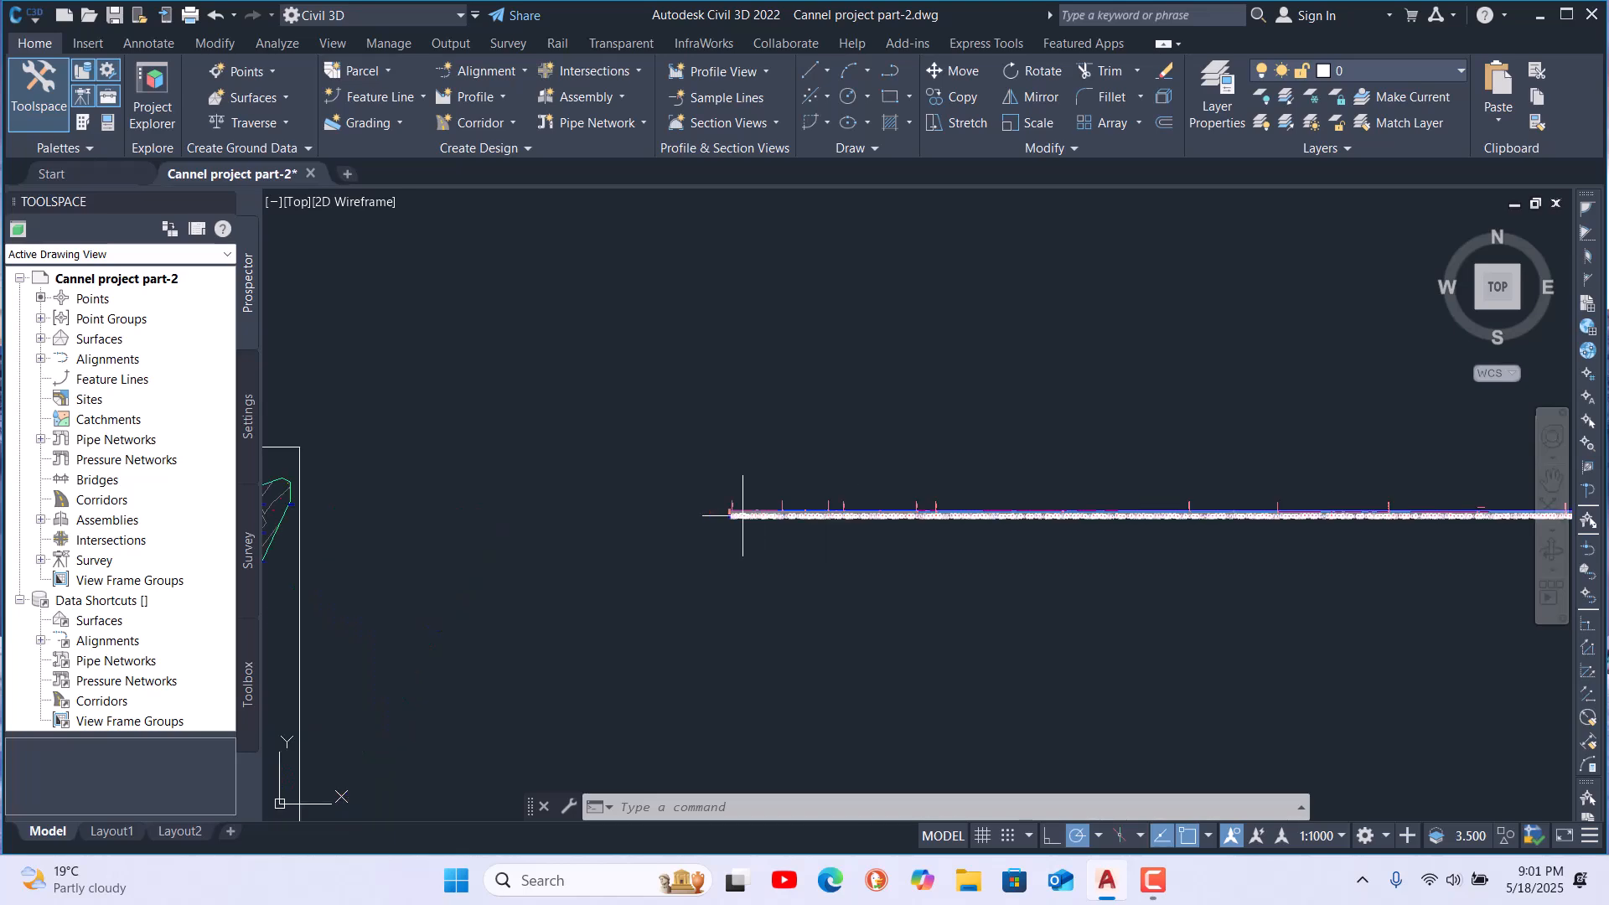
scroll(1060, 518, up, 3)
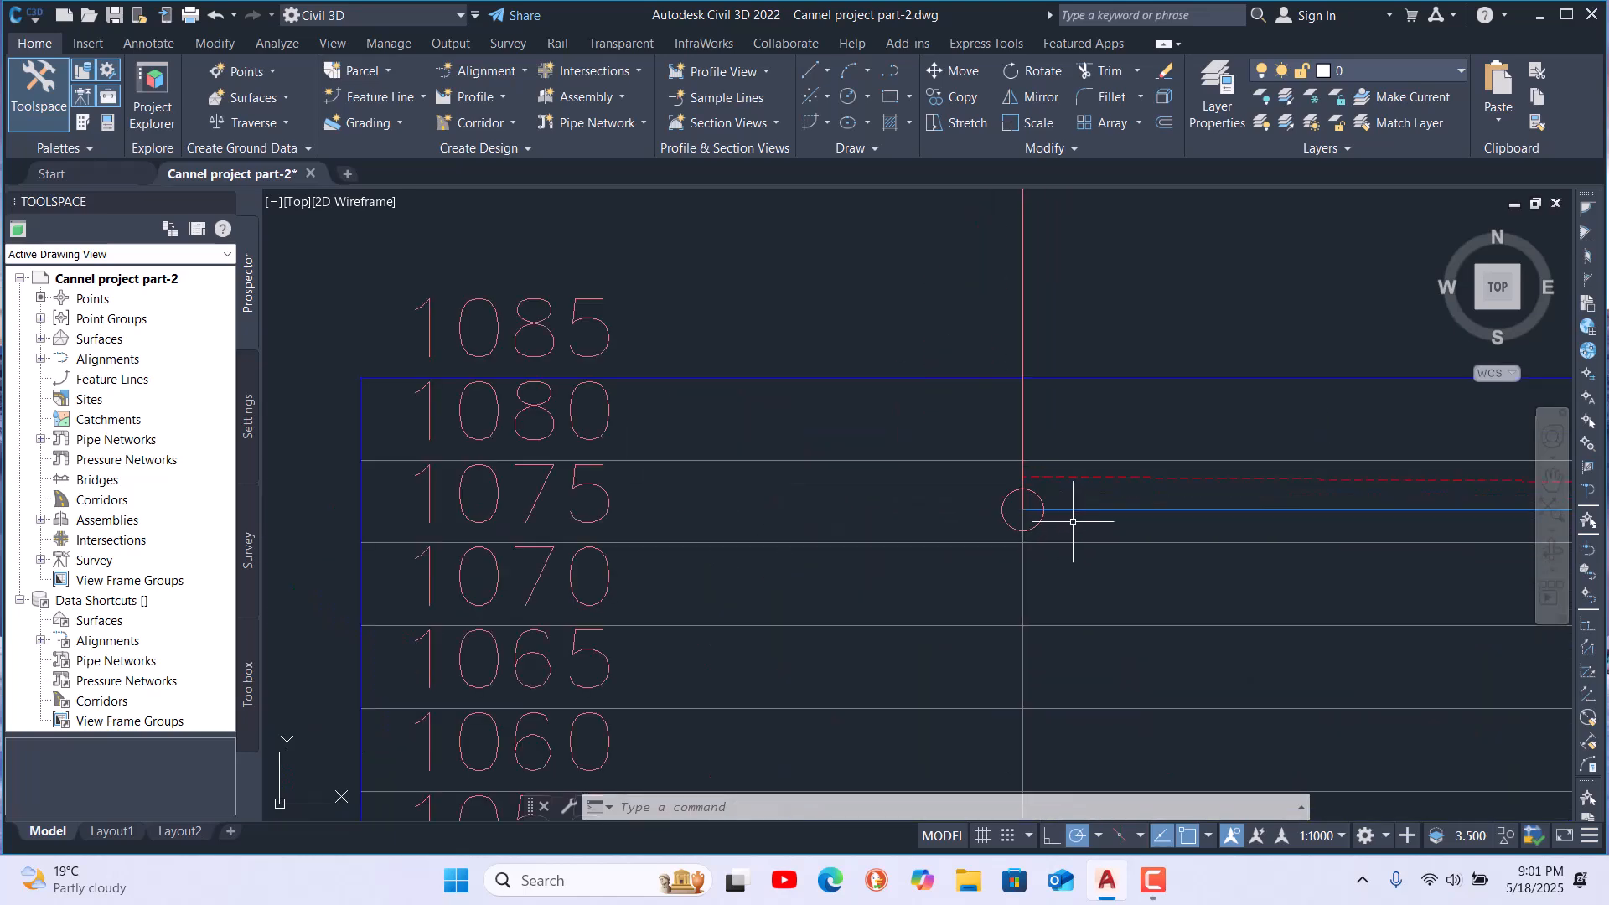
scroll(575, 438, down, 5)
scroll(880, 424, down, 4)
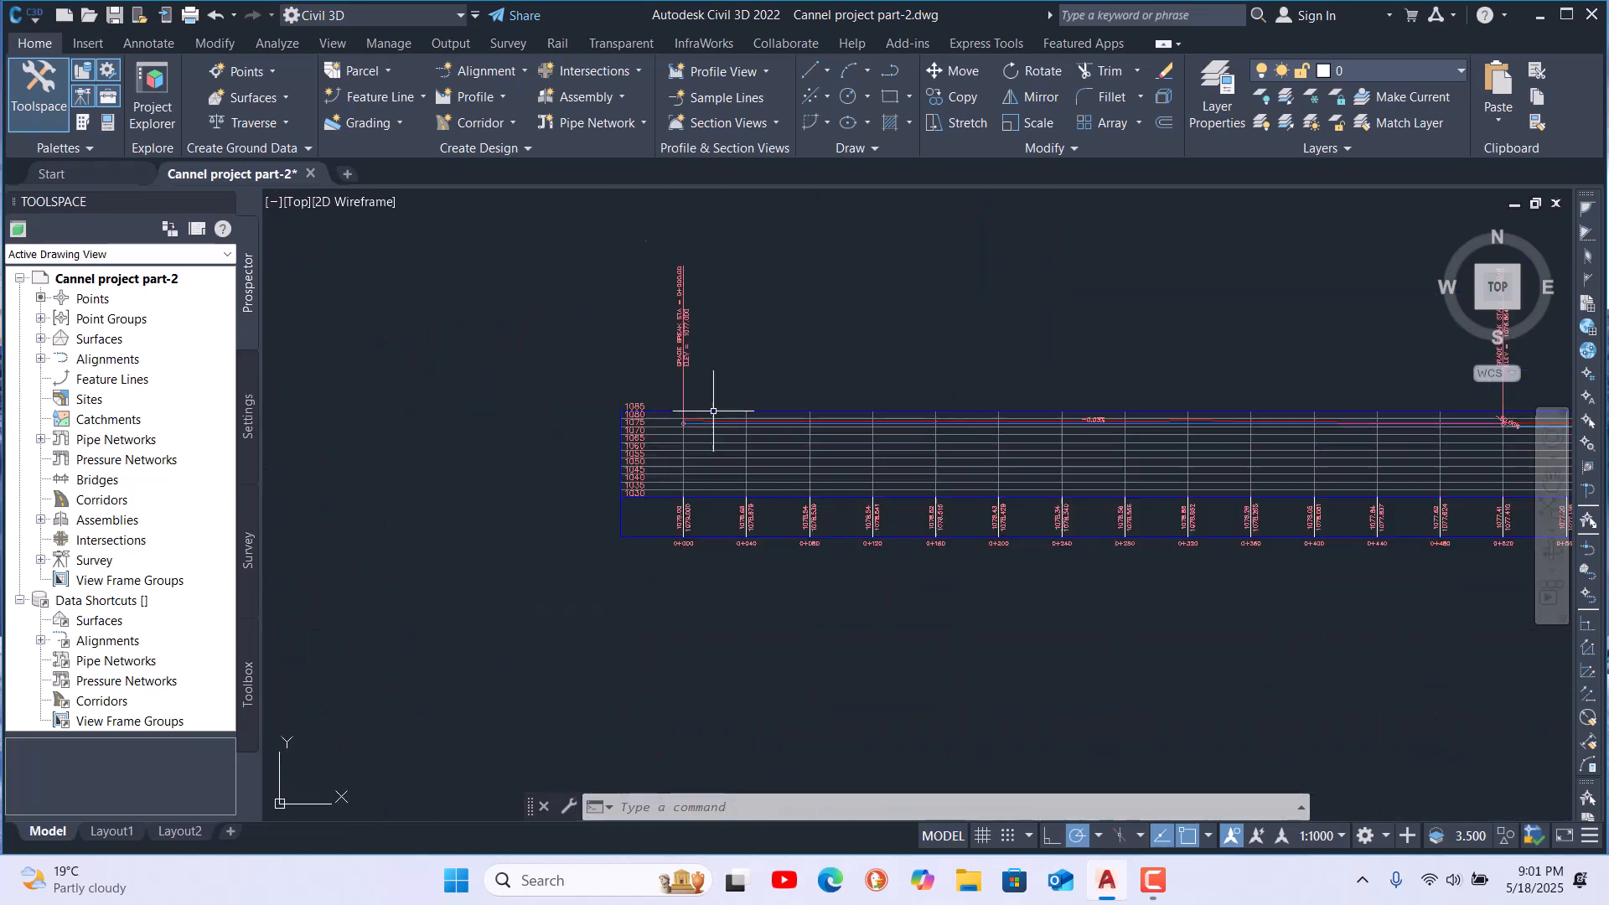
scroll(1186, 424, up, 7)
scroll(1376, 348, up, 6)
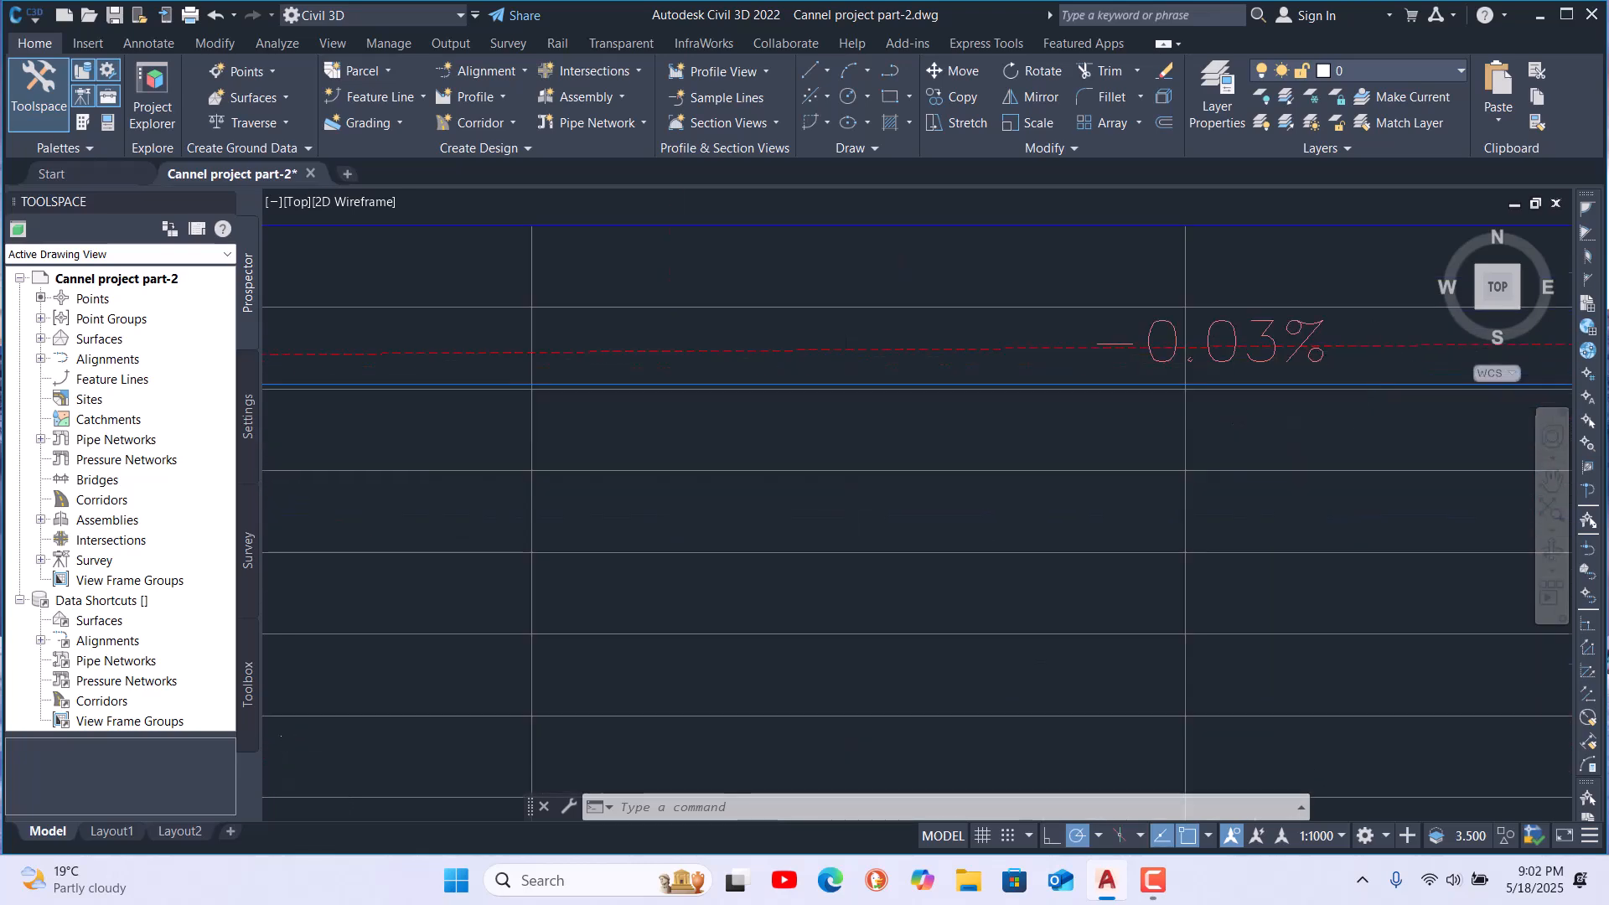
scroll(617, 424, down, 6)
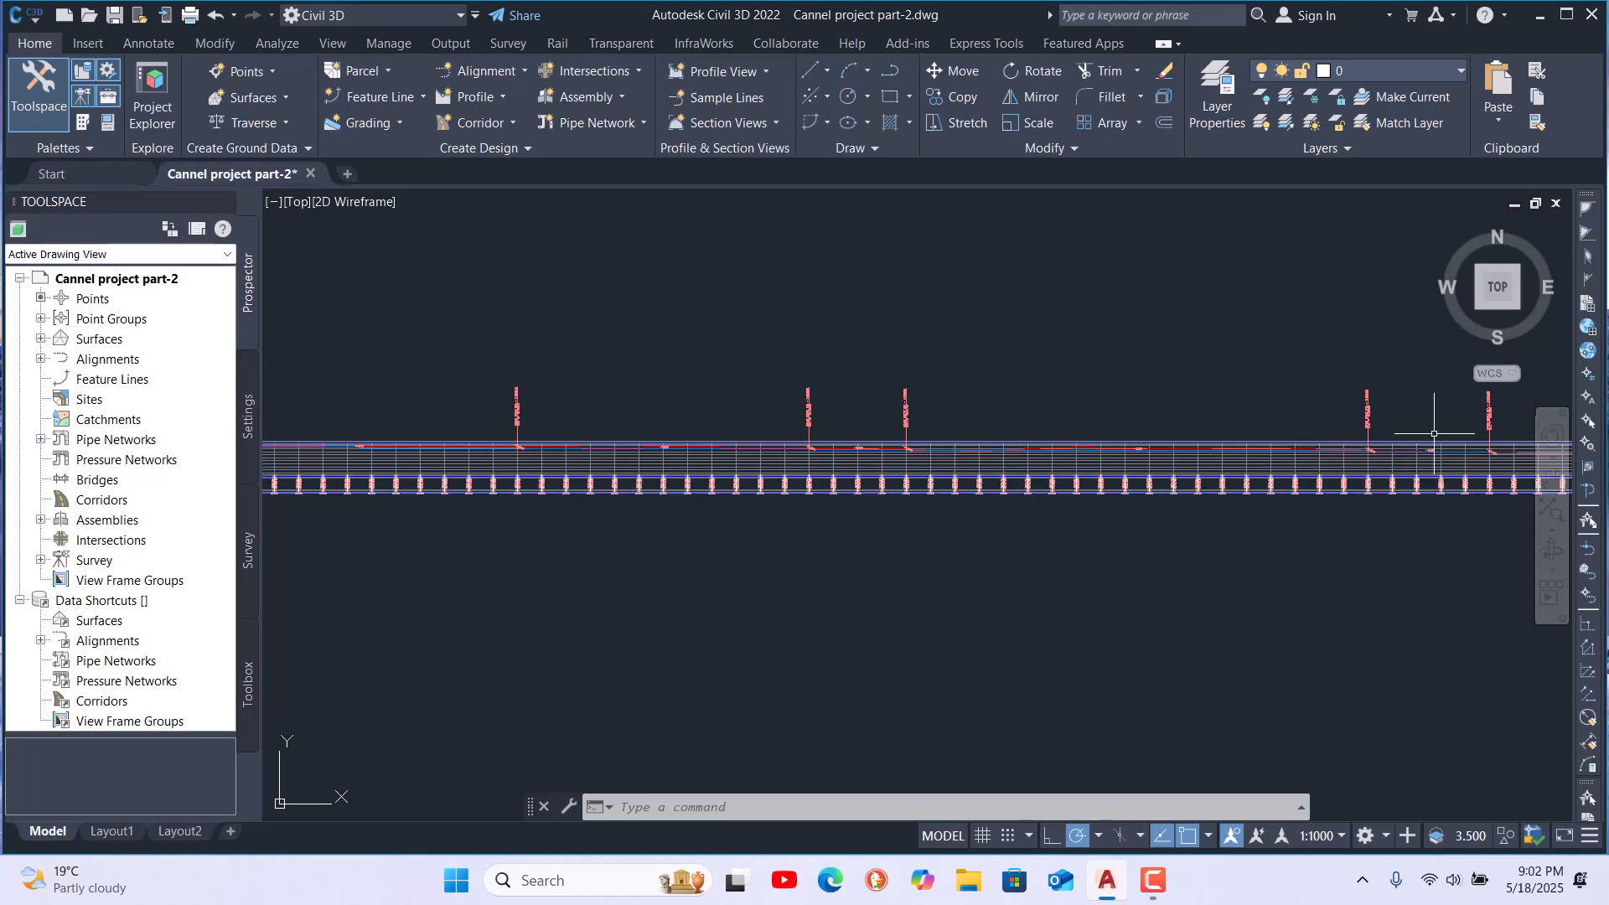
scroll(1435, 435, up, 5)
scroll(900, 445, down, 6)
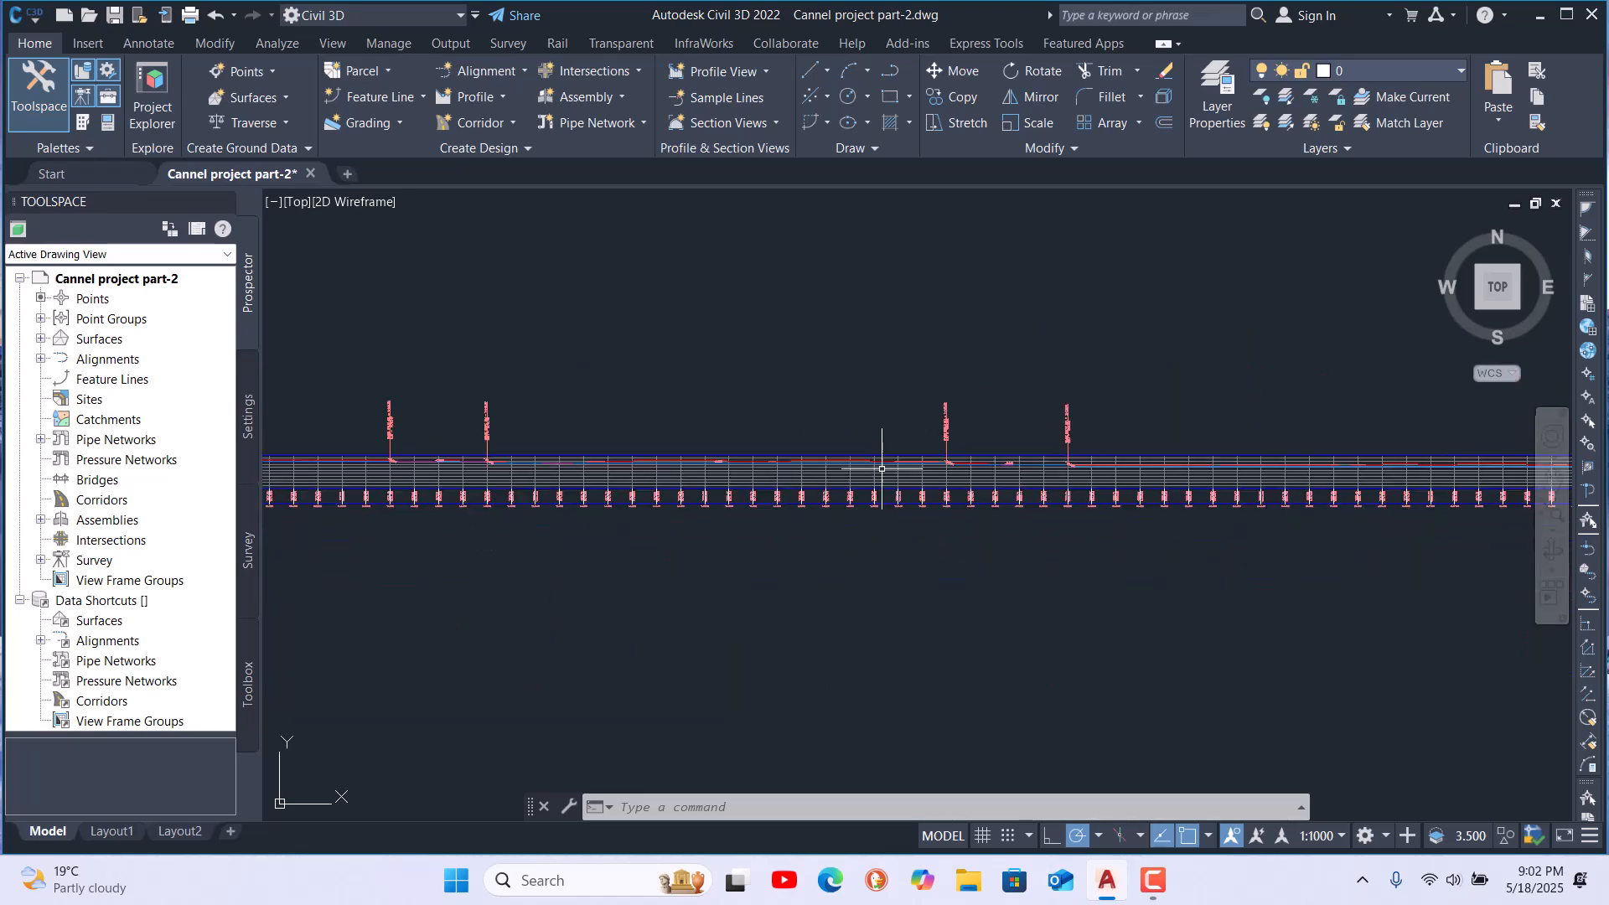
scroll(790, 526, up, 5)
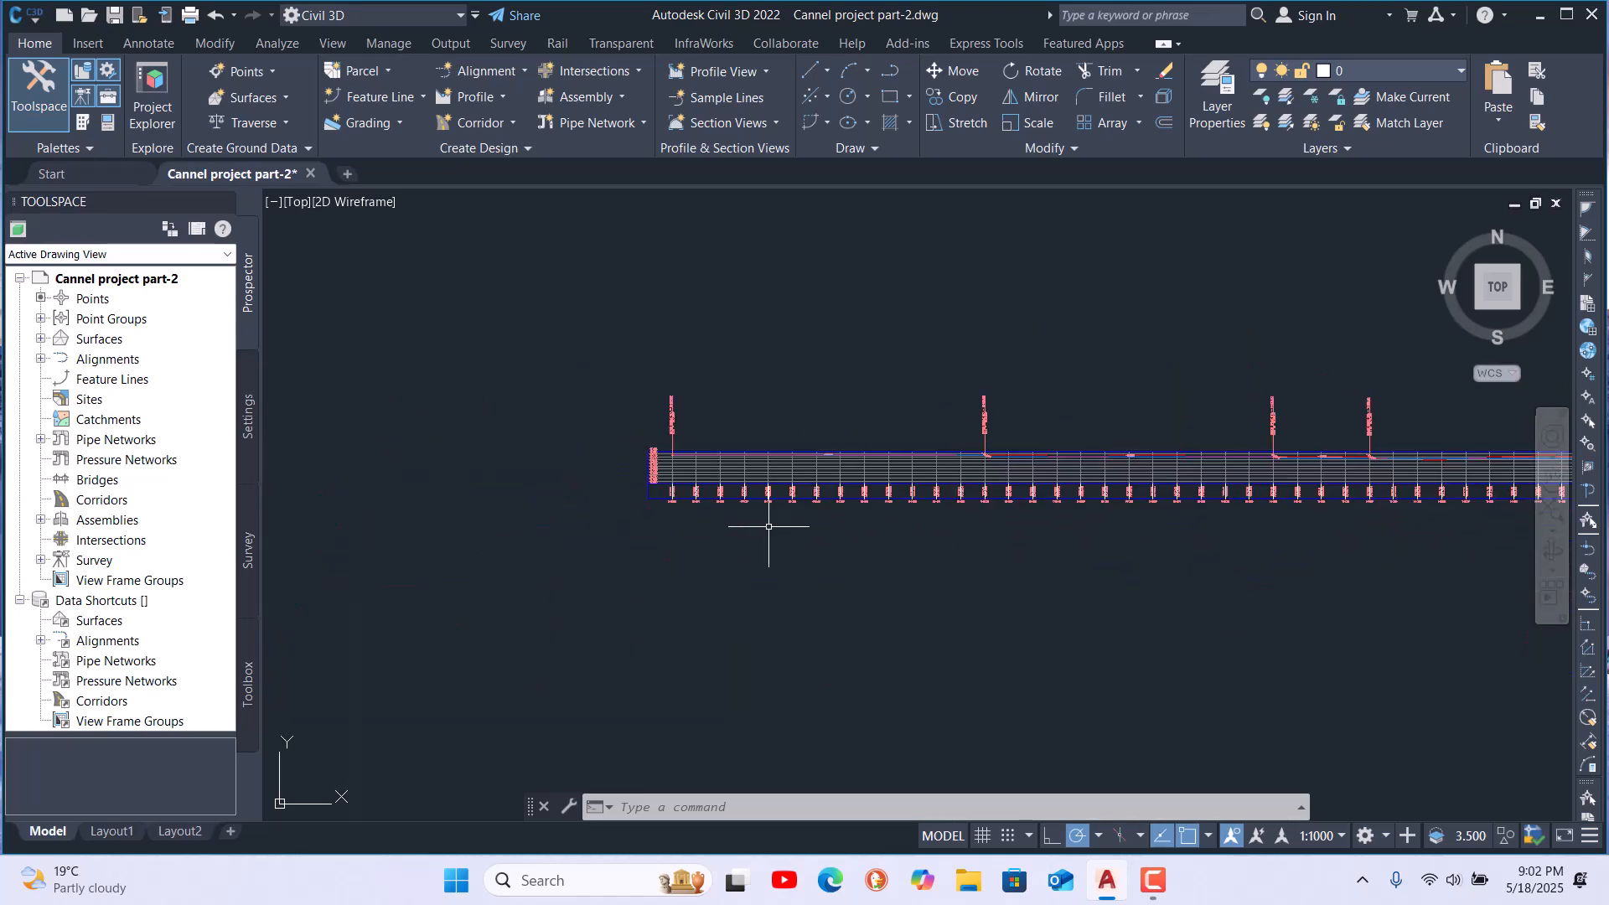